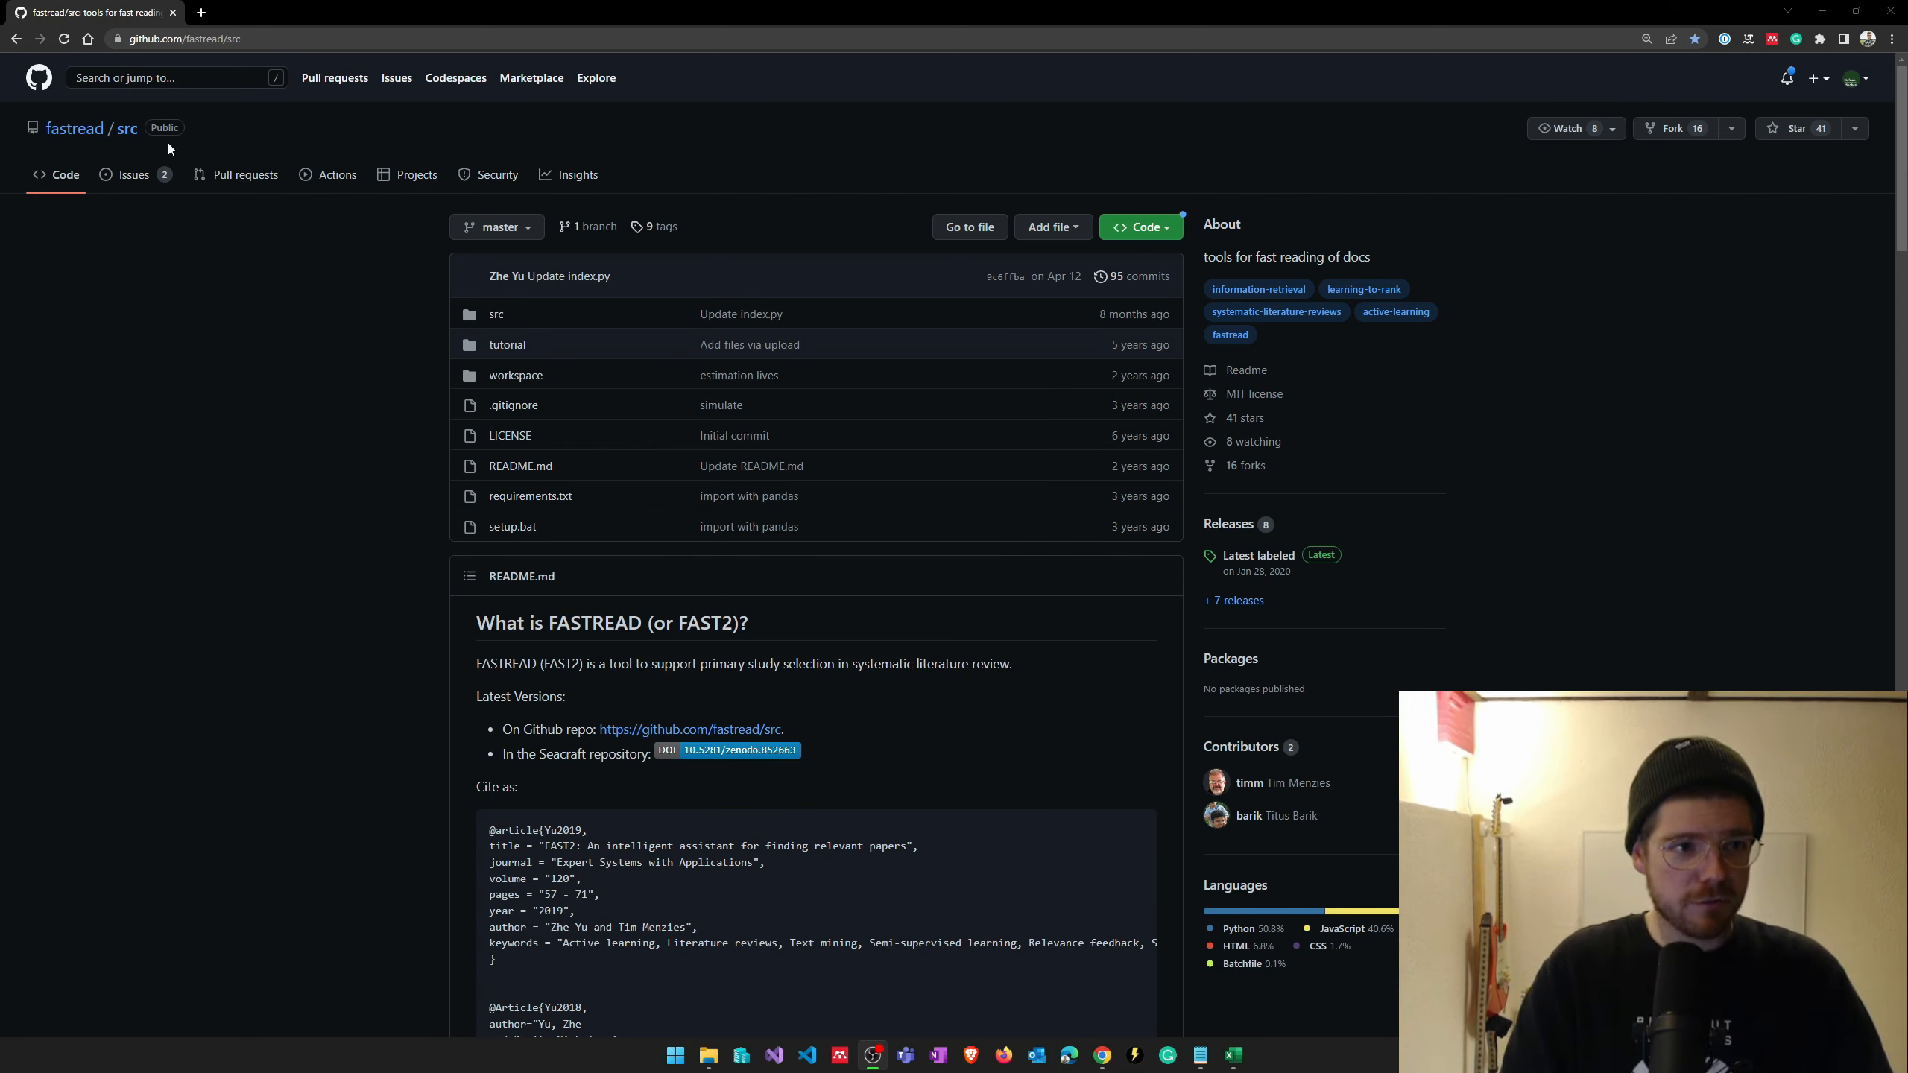
pyautogui.scroll(-2, 746, 596)
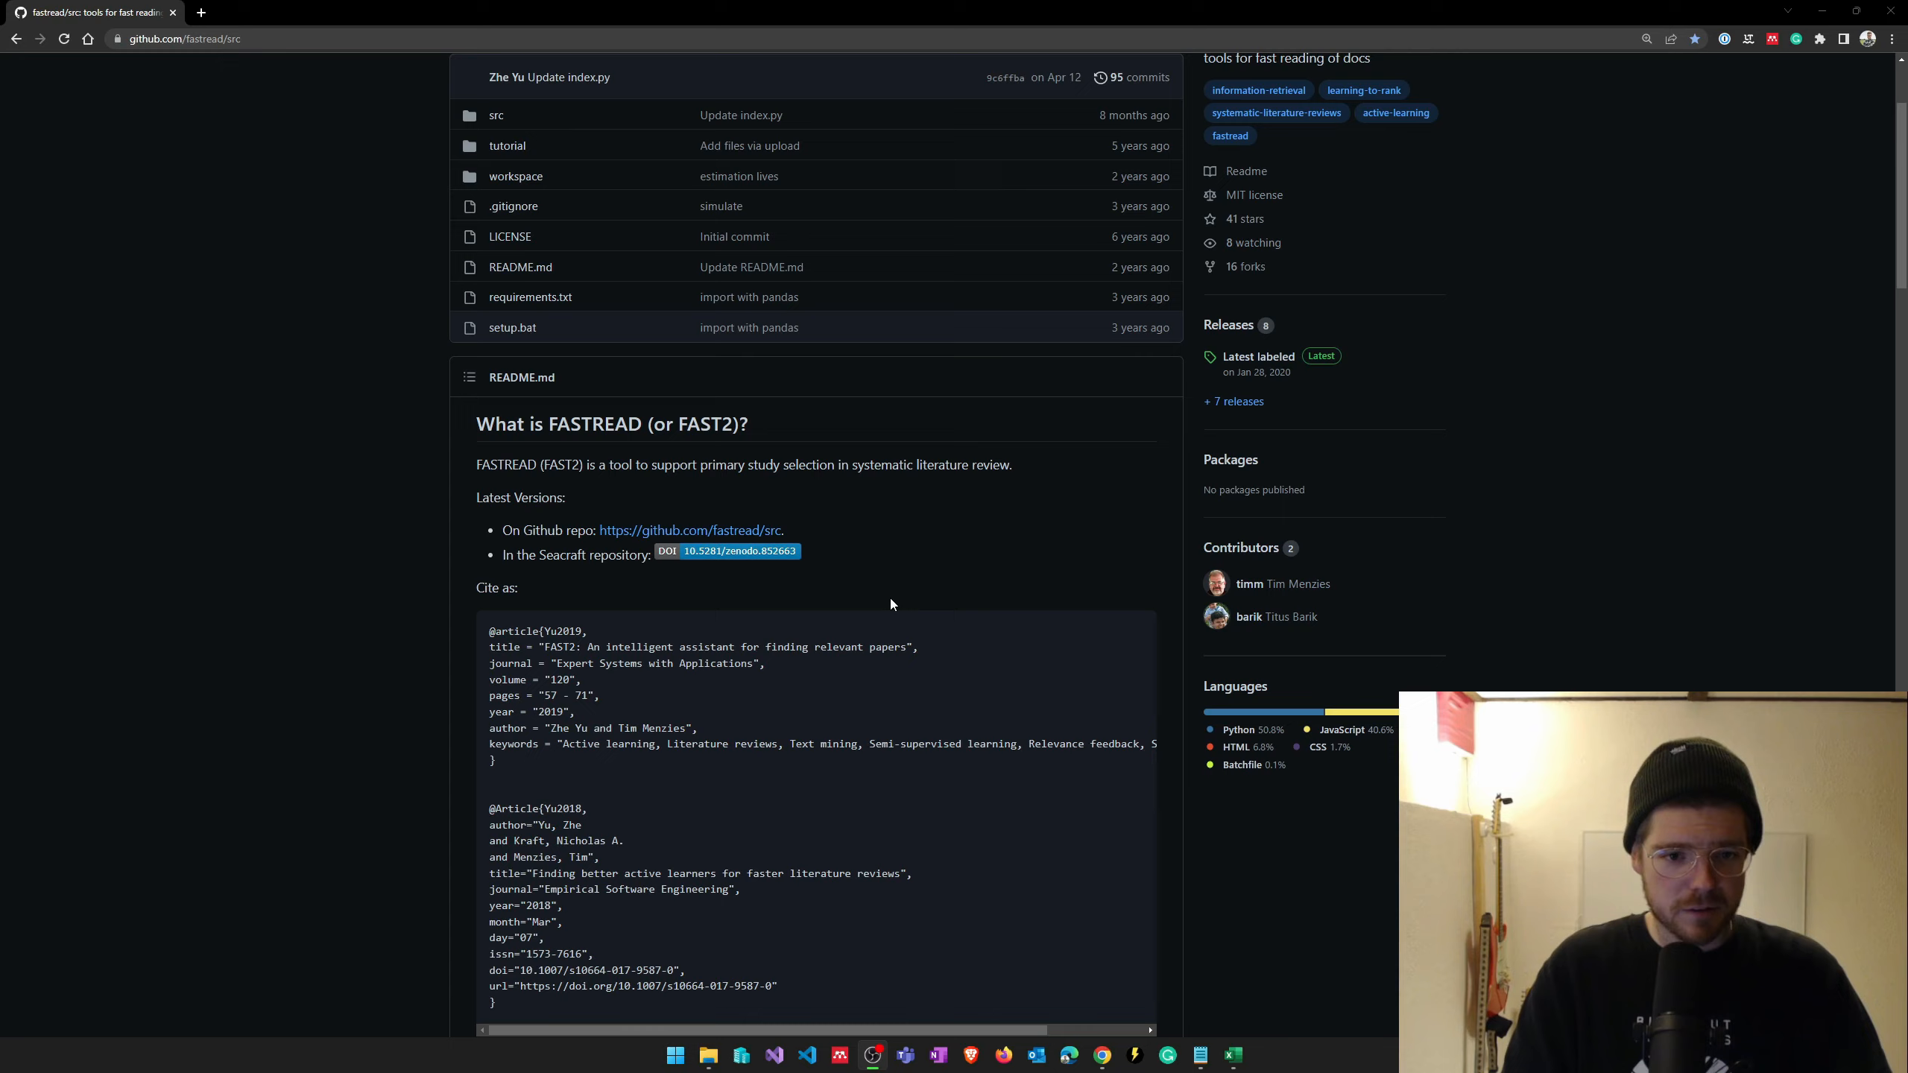
pyautogui.scroll(1, 891, 599)
pyautogui.scroll(1, 891, 597)
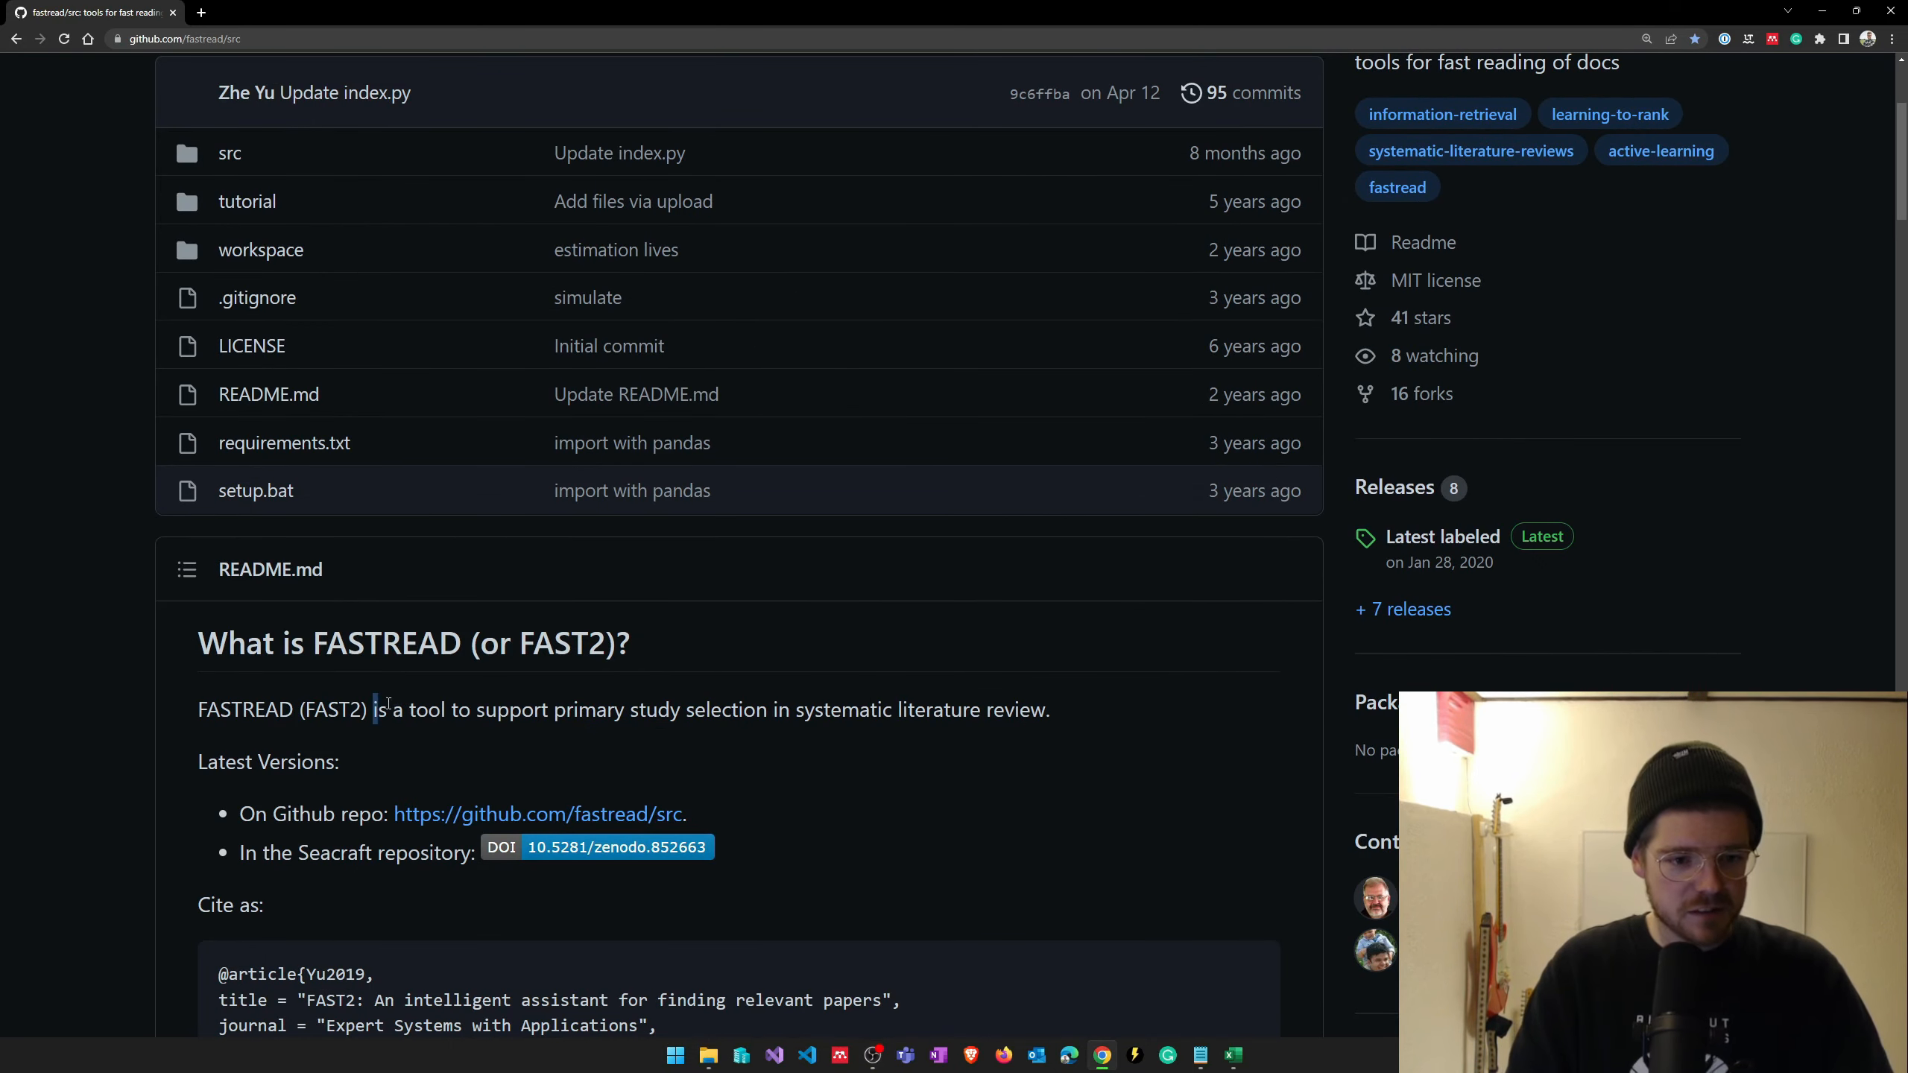
pyautogui.moveTo(375, 710); pyautogui.dragTo(666, 710)
pyautogui.click(494, 707)
pyautogui.moveTo(476, 709); pyautogui.dragTo(895, 713)
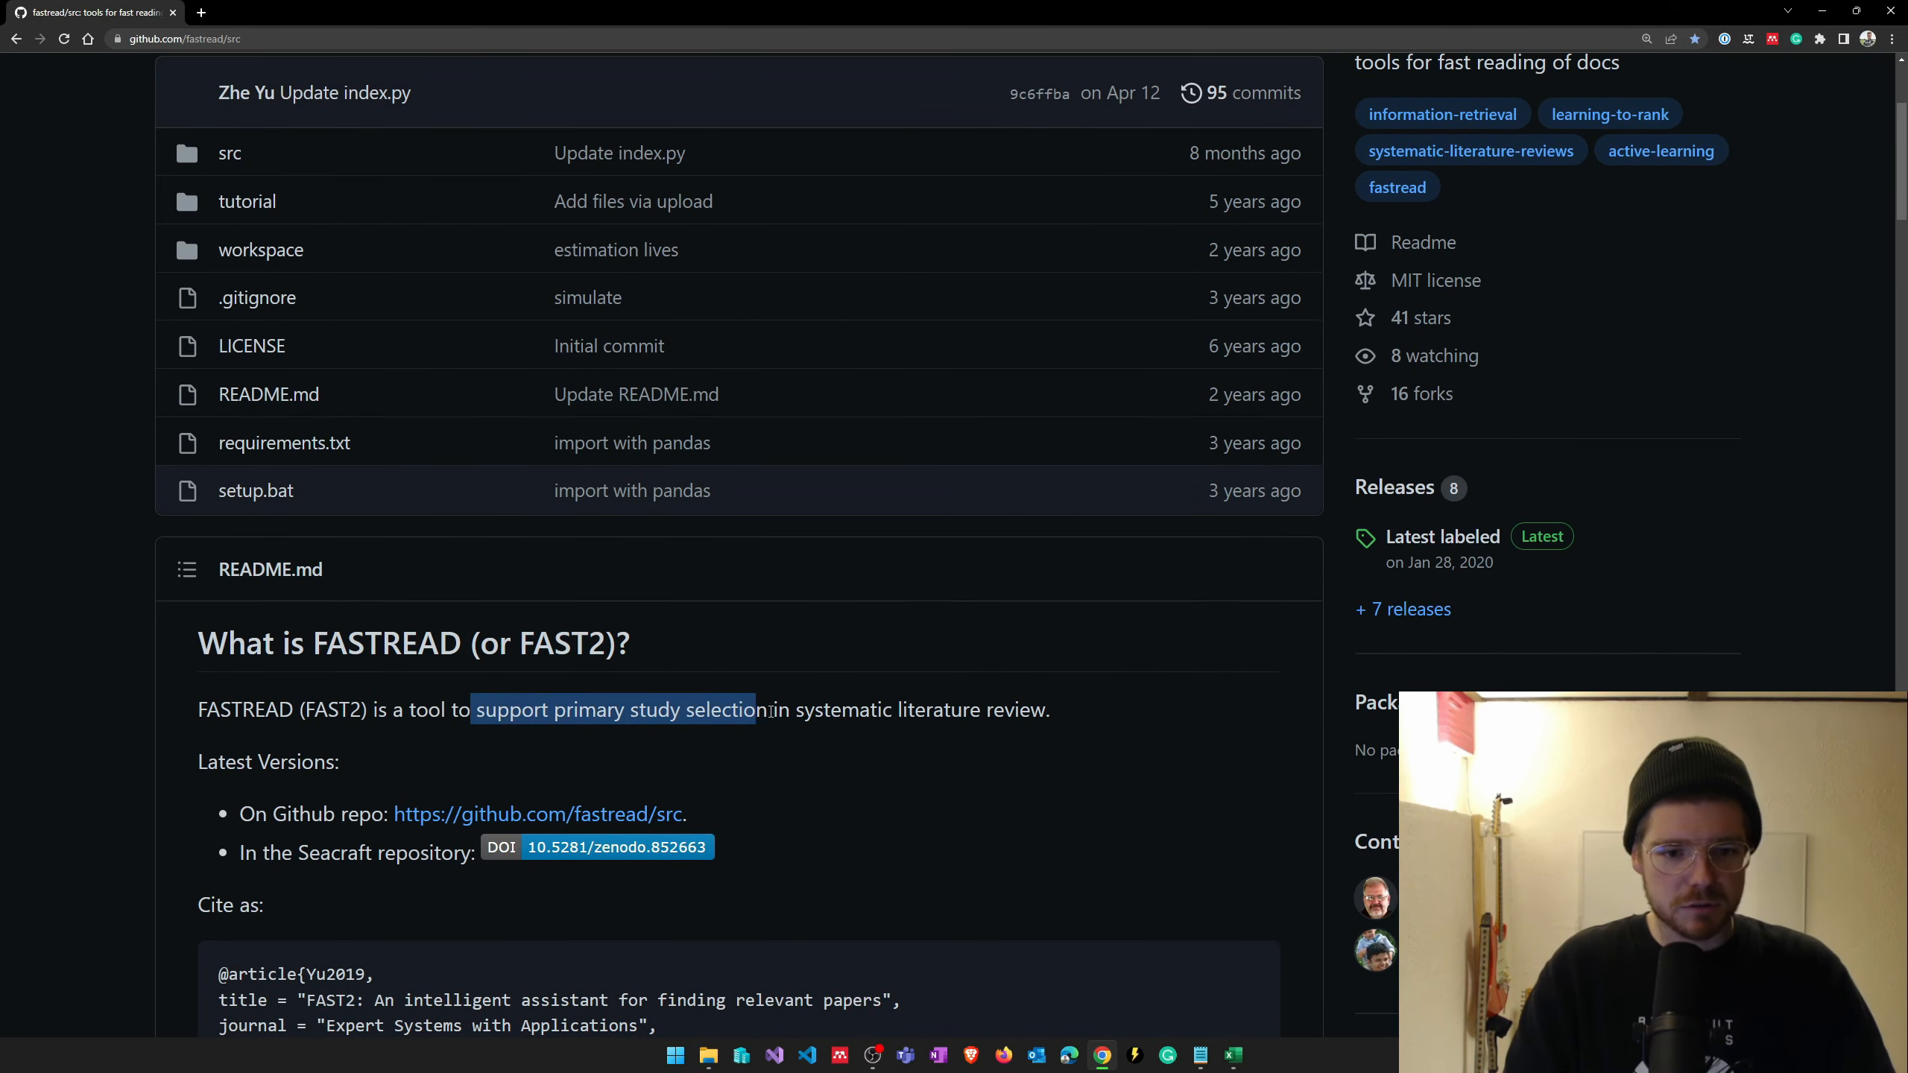
pyautogui.scroll(-1, 889, 713)
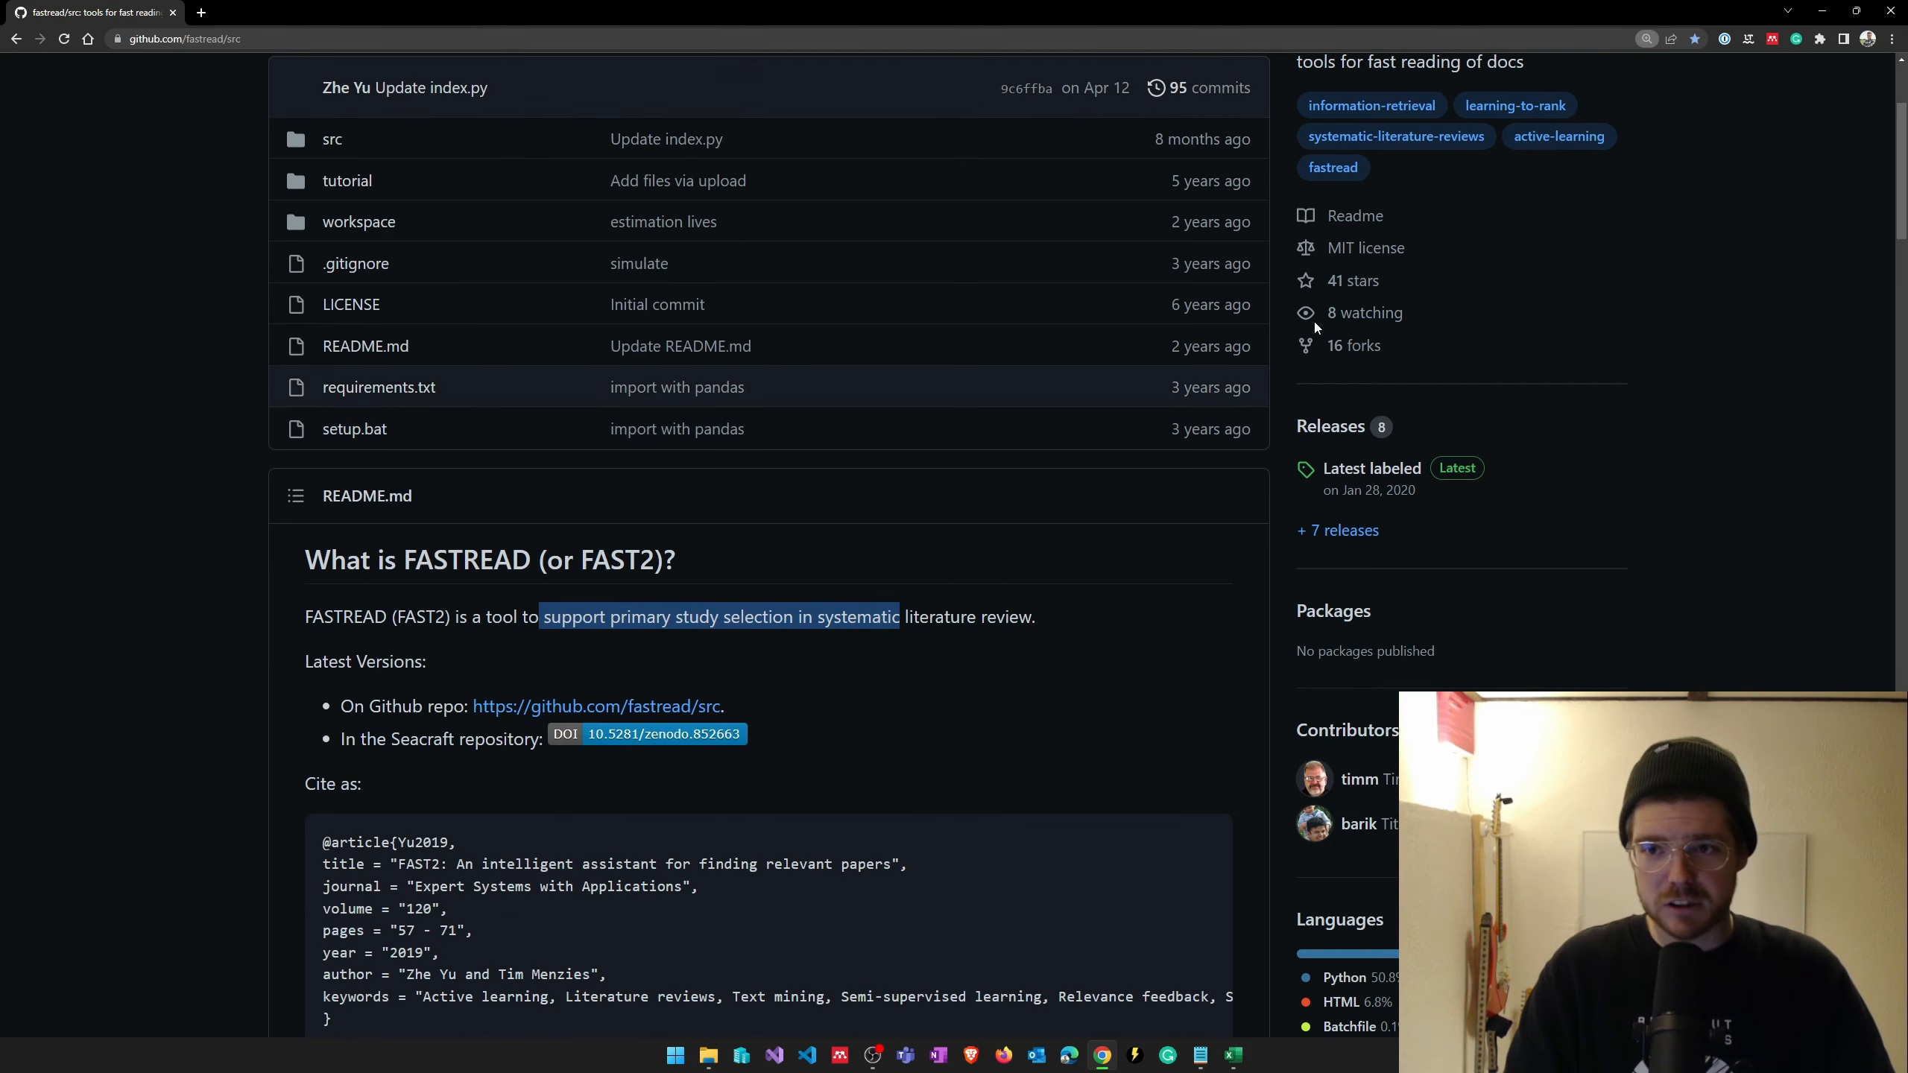
pyautogui.scroll(-6, 1050, 550)
pyautogui.scroll(-6, 1050, 550)
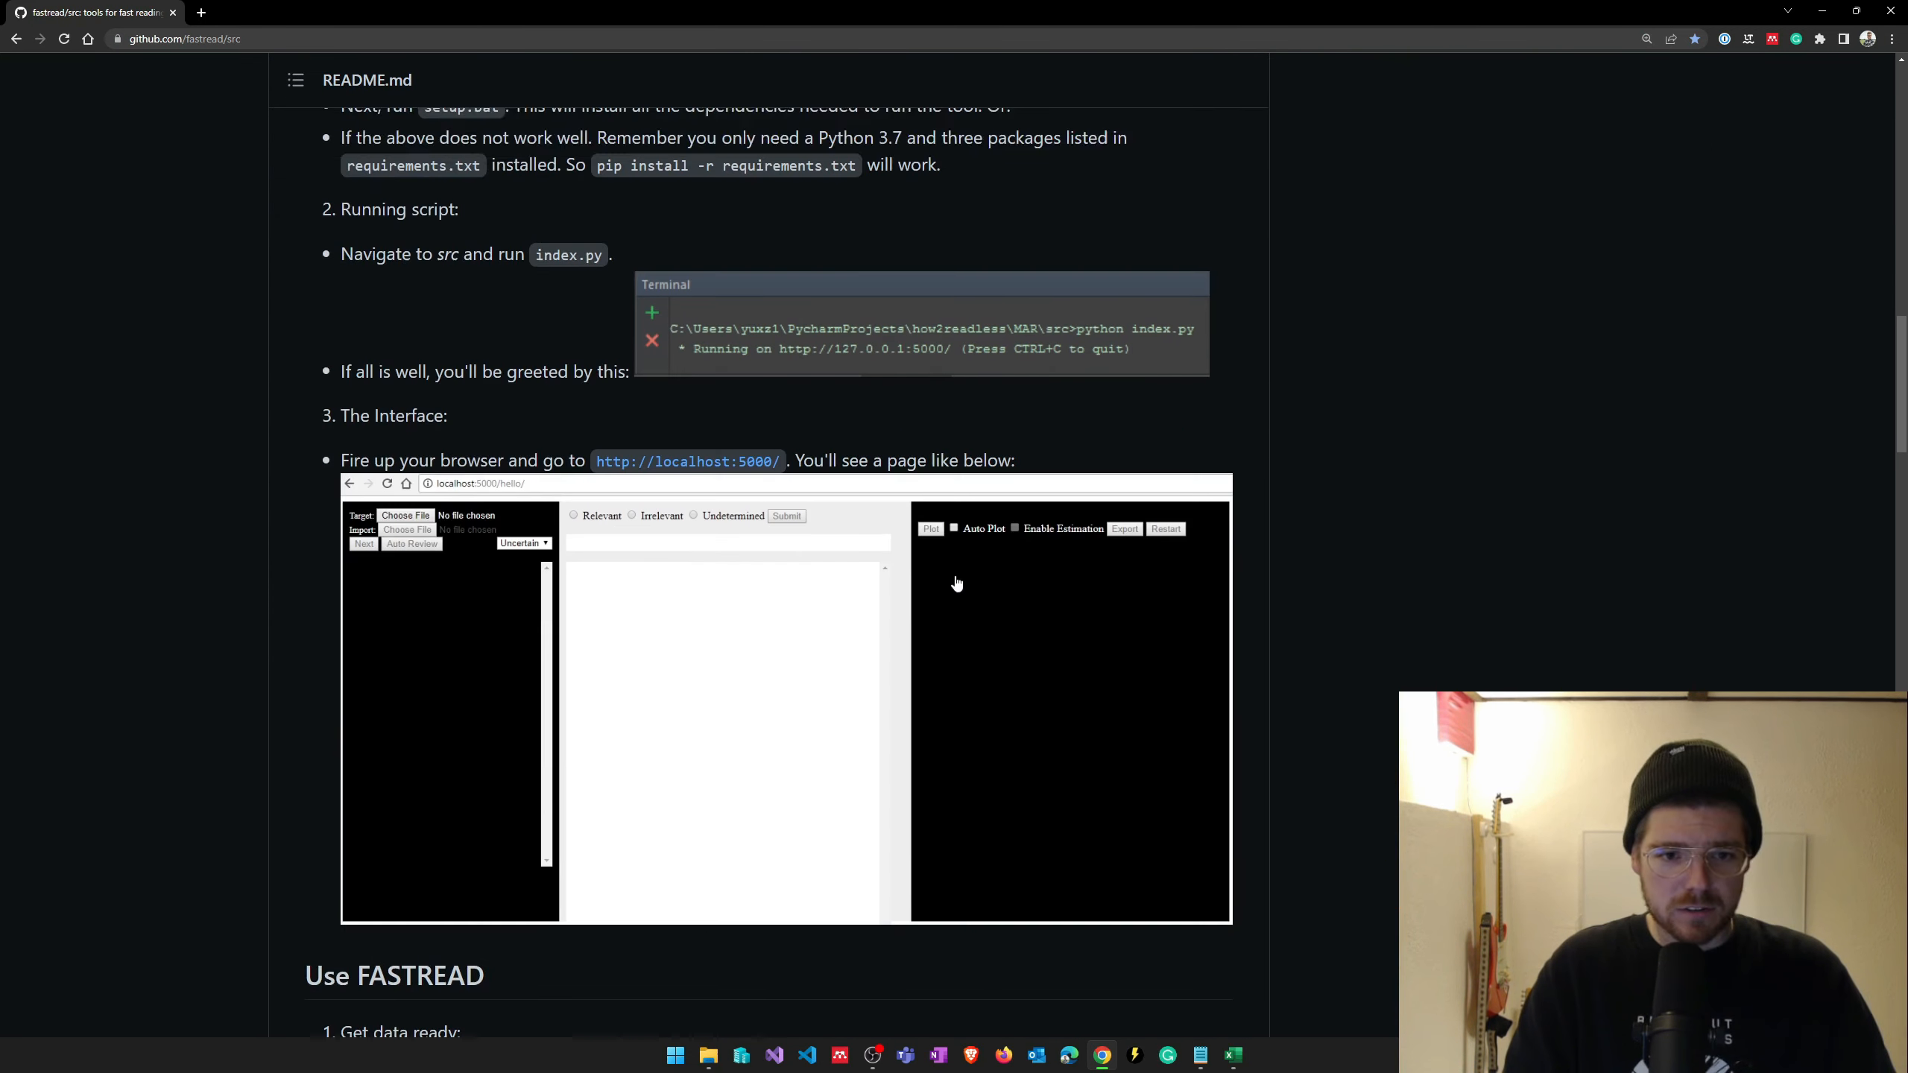
pyautogui.scroll(-2, 821, 548)
pyautogui.scroll(-1, 543, 468)
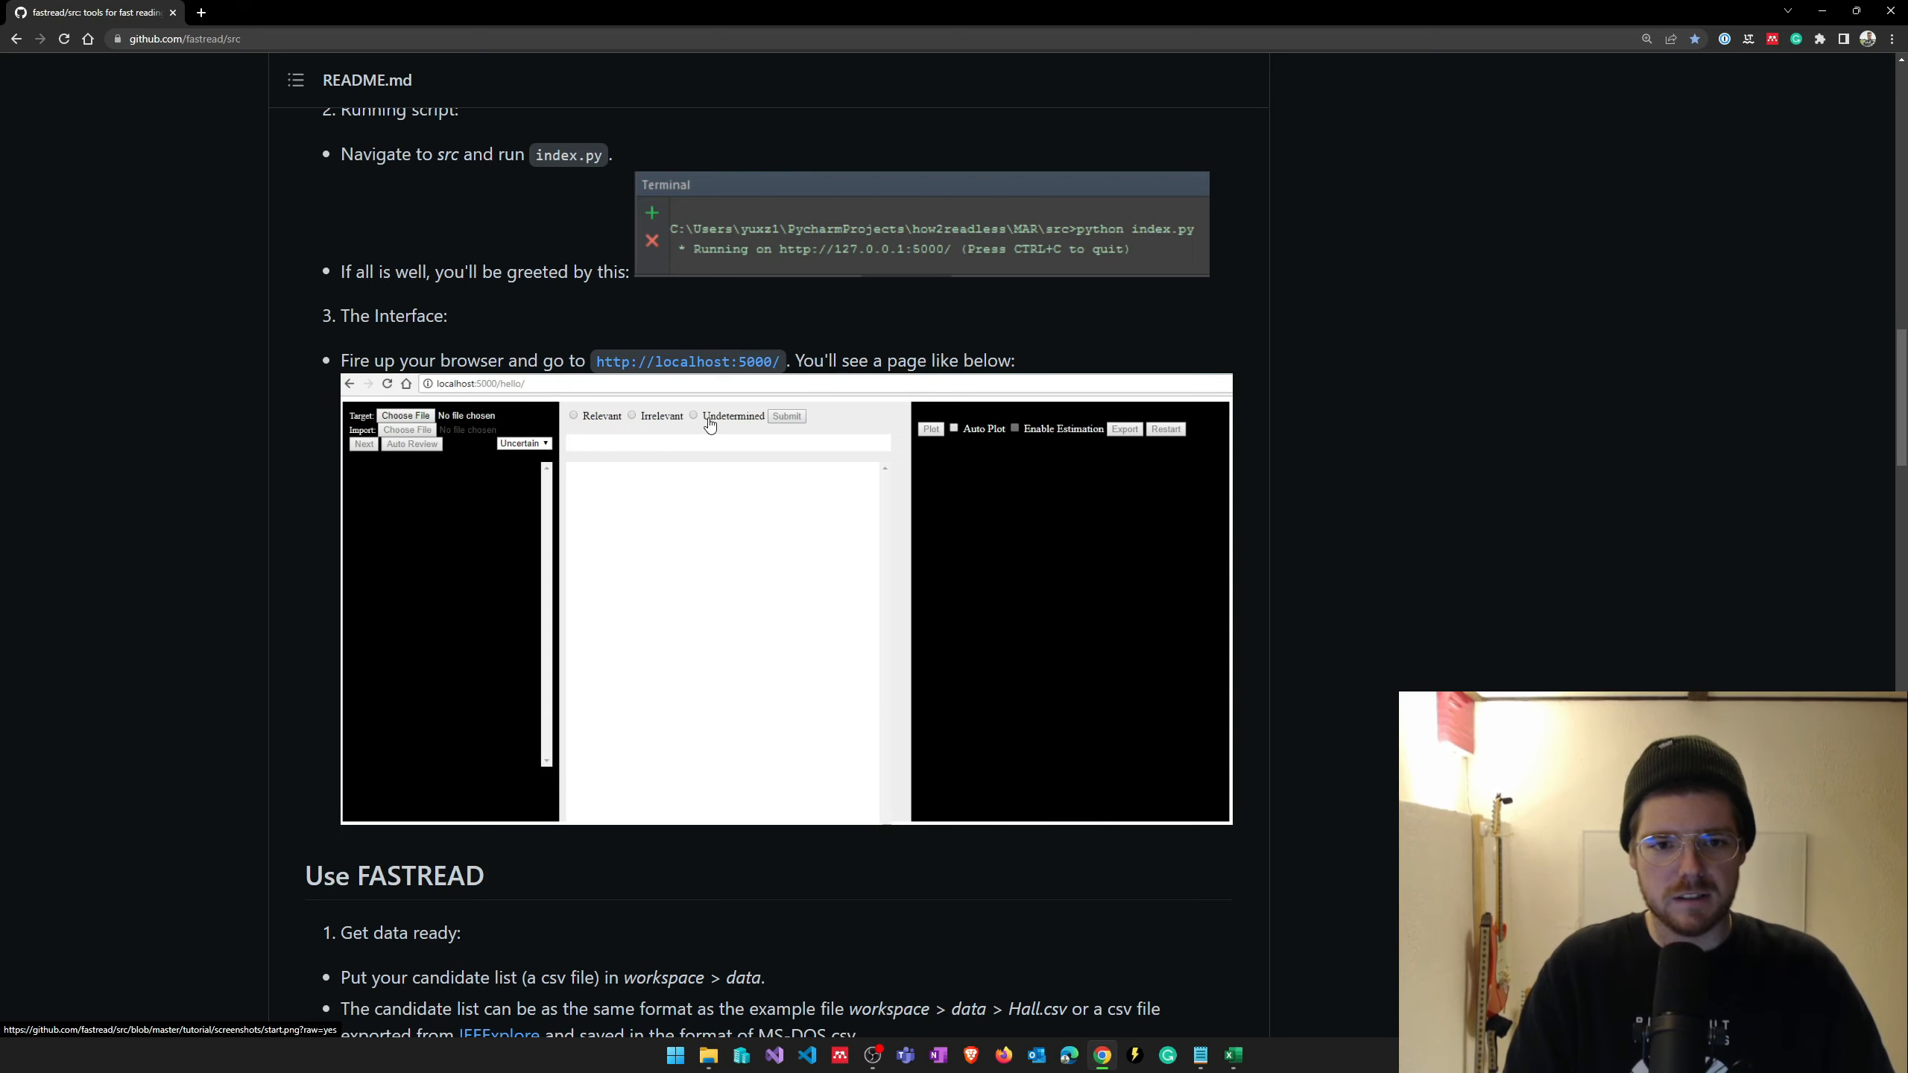
pyautogui.scroll(-5, 733, 433)
pyautogui.scroll(-5, 741, 462)
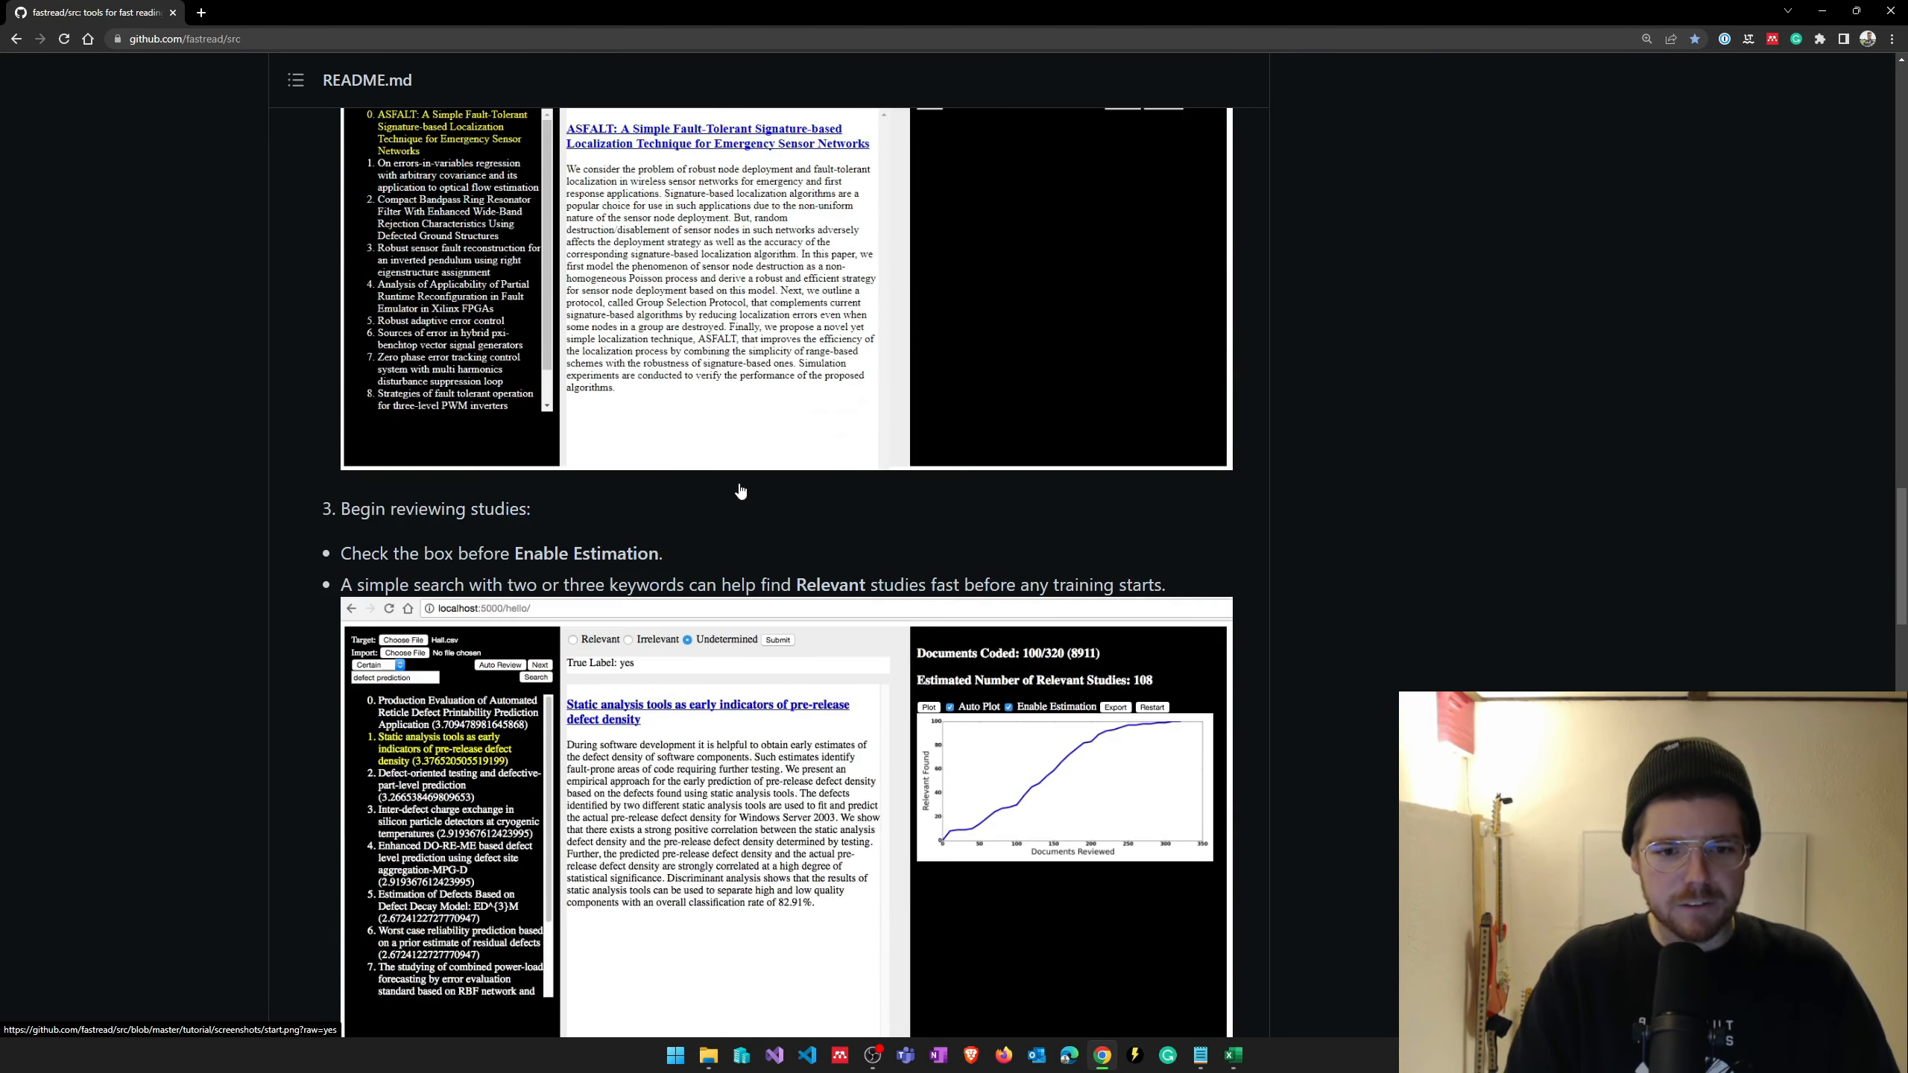
pyautogui.scroll(-4, 741, 467)
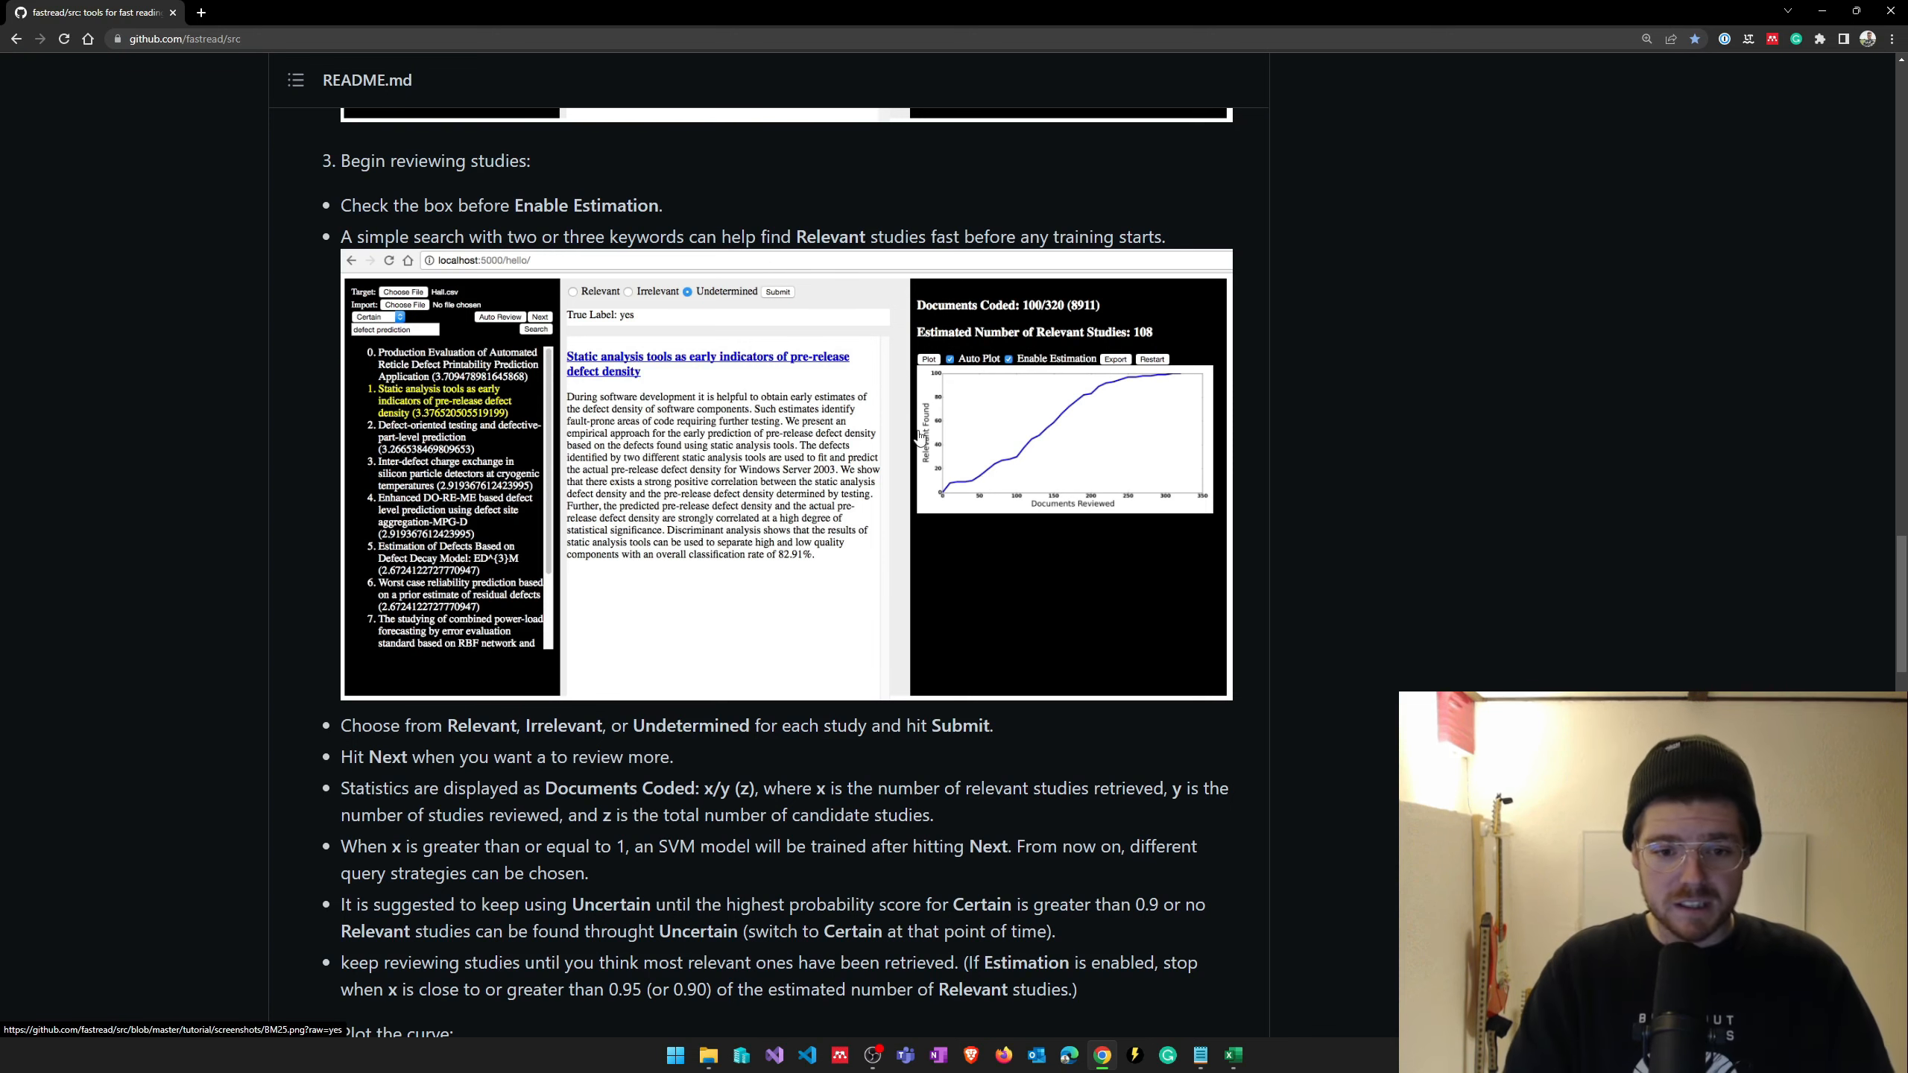
pyautogui.scroll(3, 710, 658)
pyautogui.scroll(3, 710, 657)
pyautogui.scroll(3, 709, 657)
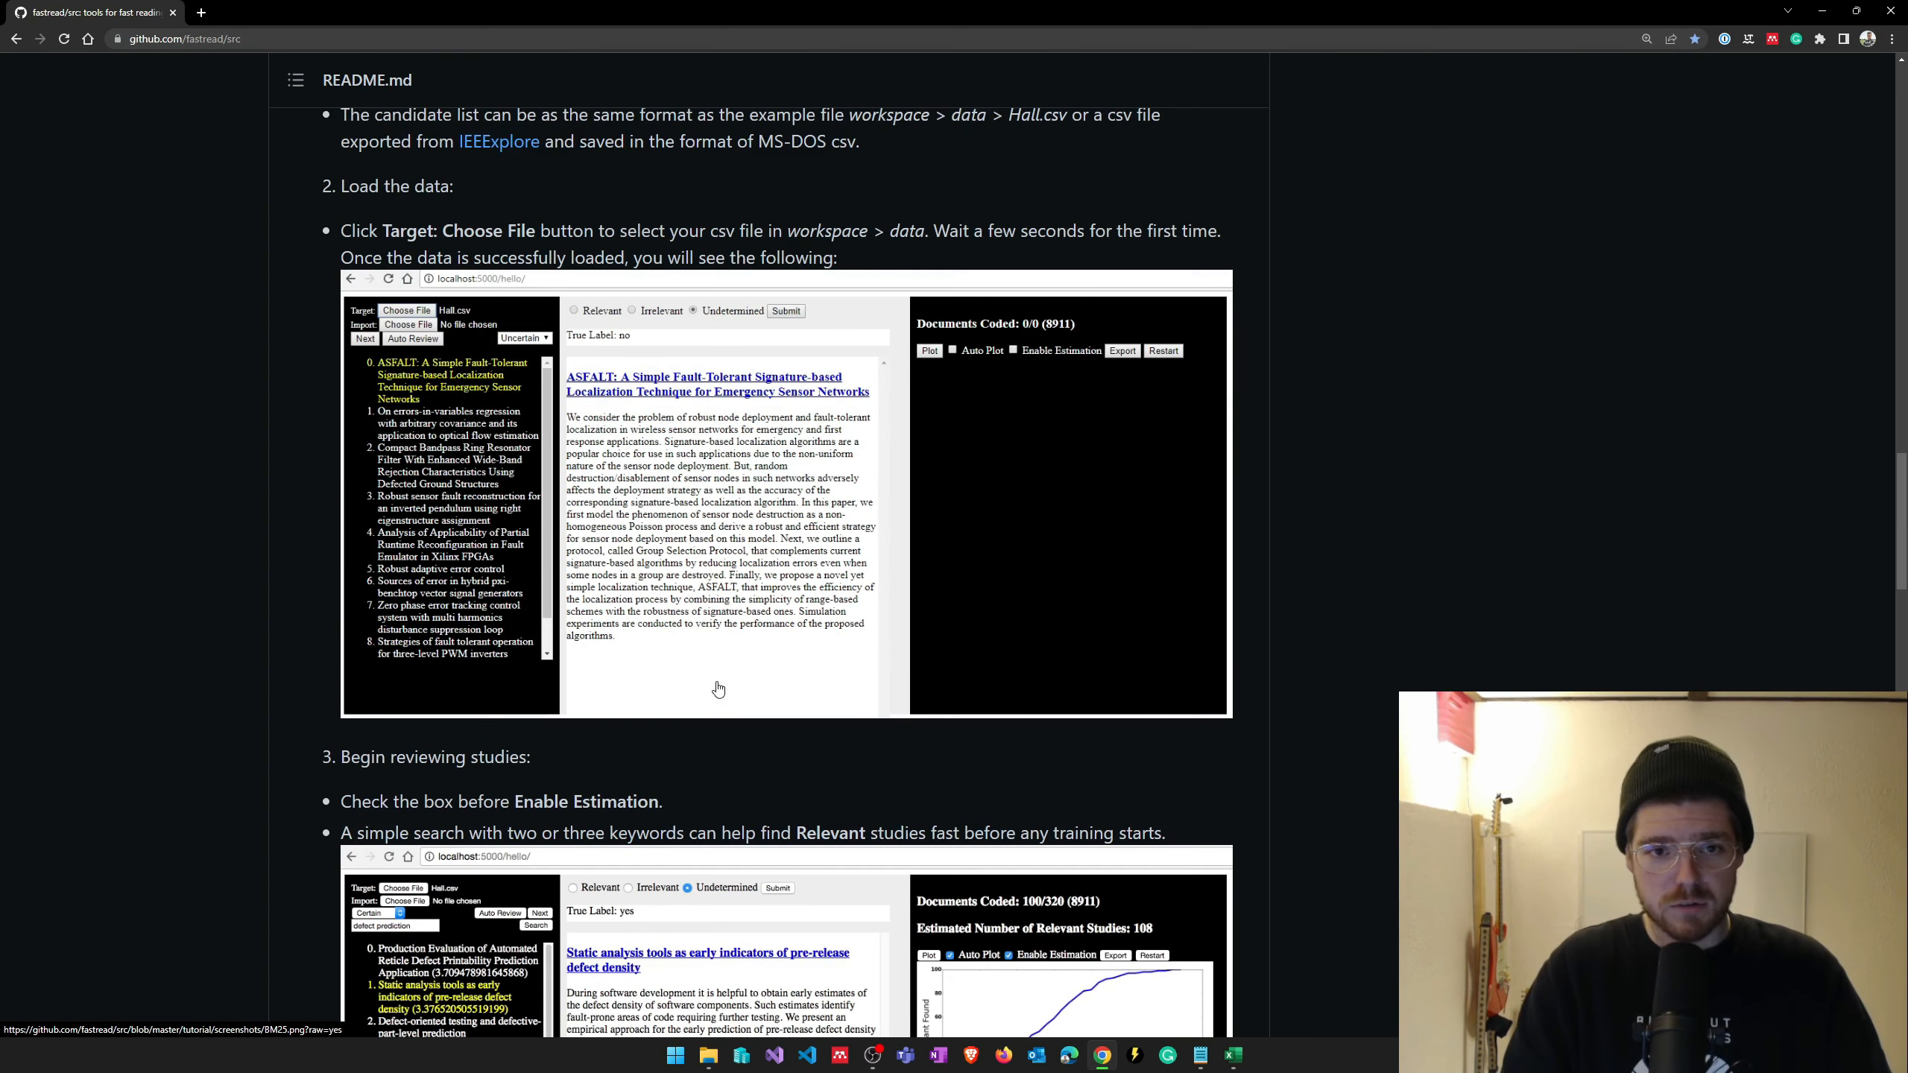
pyautogui.scroll(3, 712, 679)
pyautogui.scroll(8, 714, 678)
pyautogui.scroll(2, 712, 678)
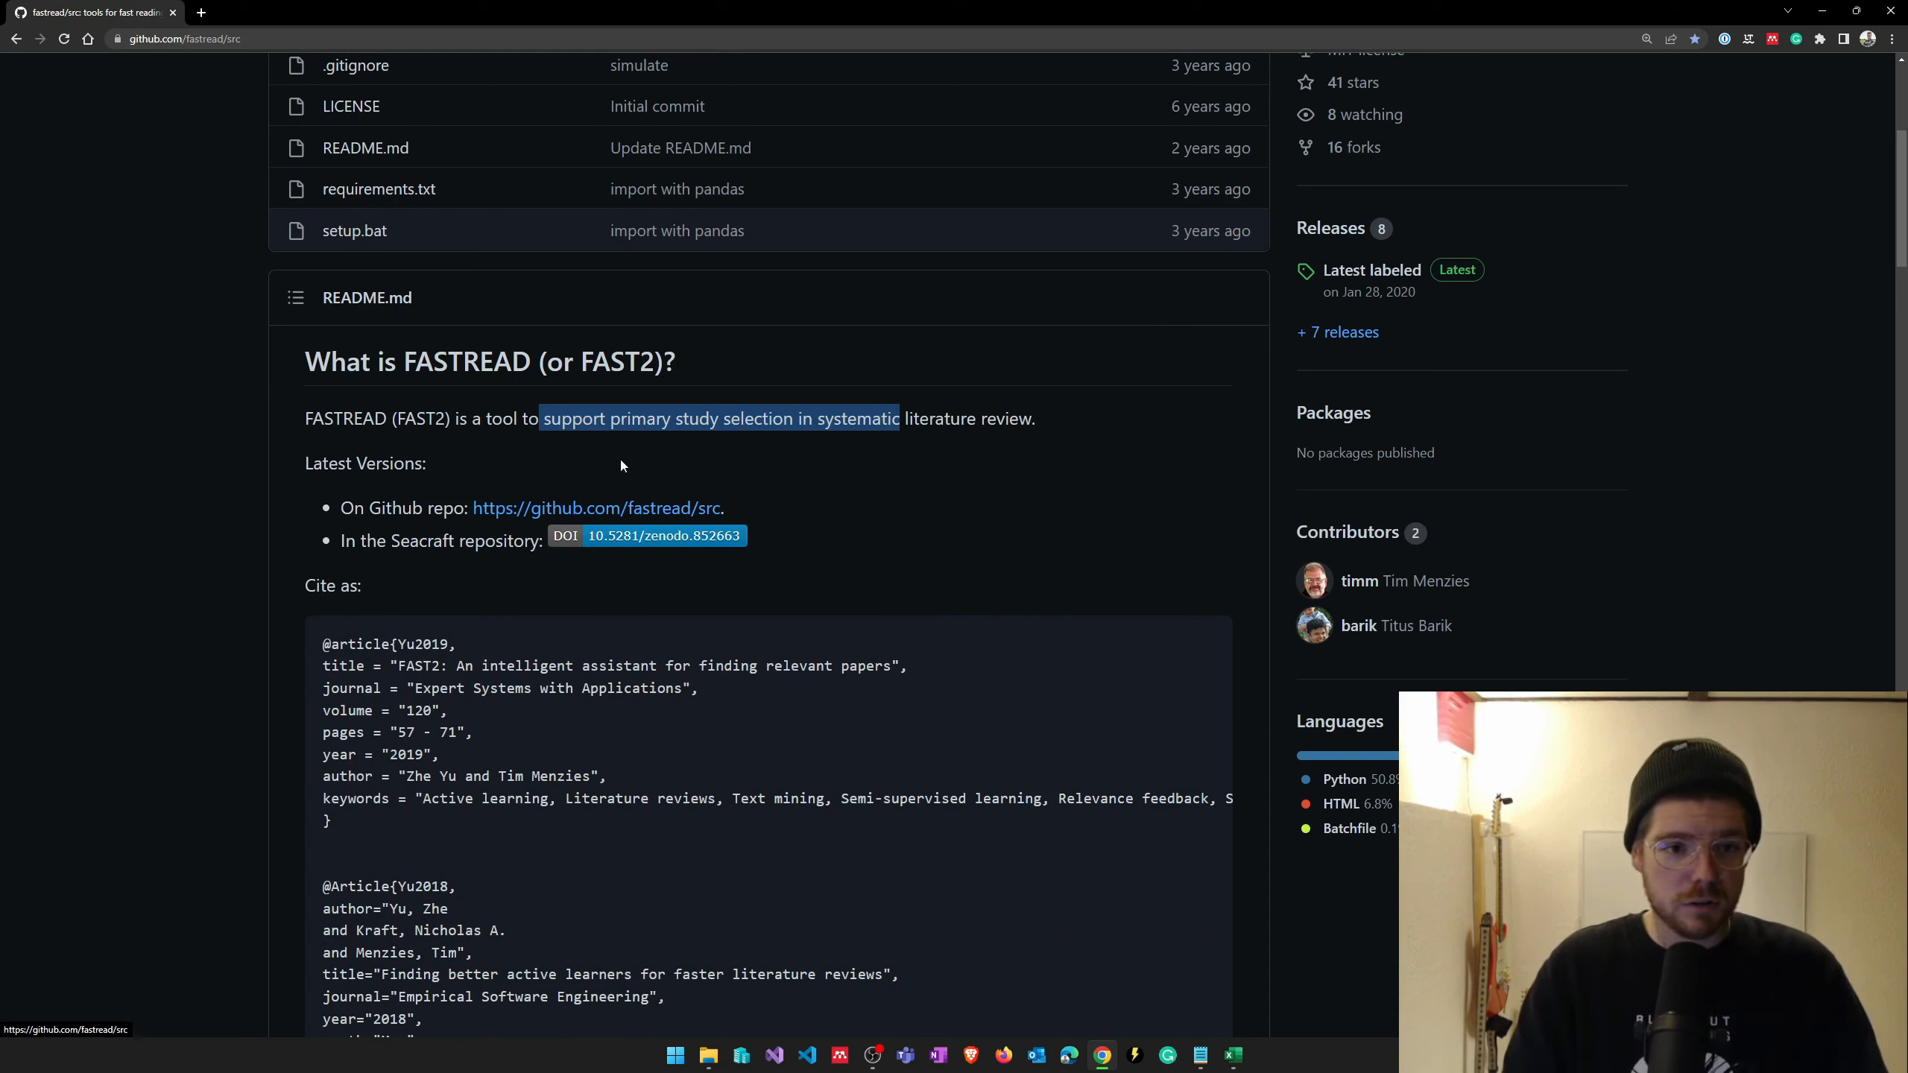
pyautogui.click(514, 421)
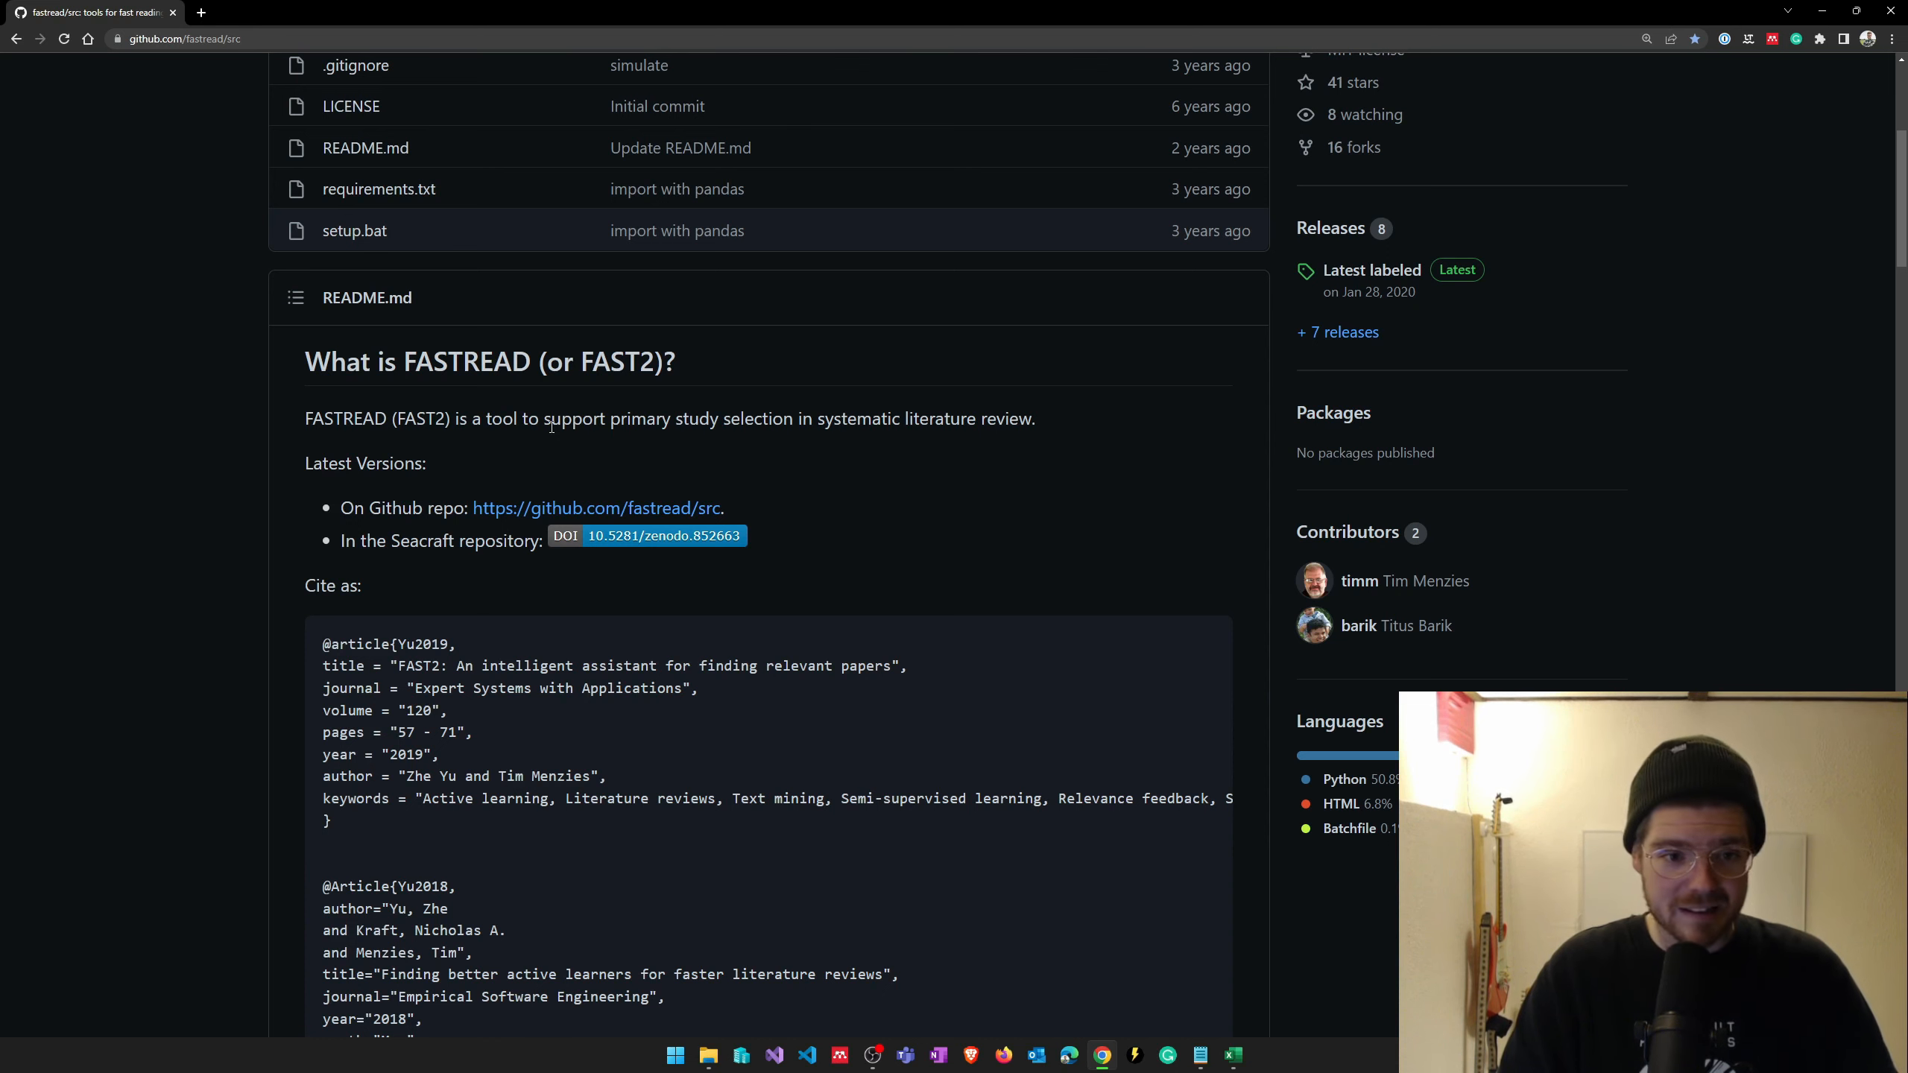
# - Download the fastread repository as a ZIP and extract it into a local src-master folder
pyautogui.hotkey('ctrl', '-')
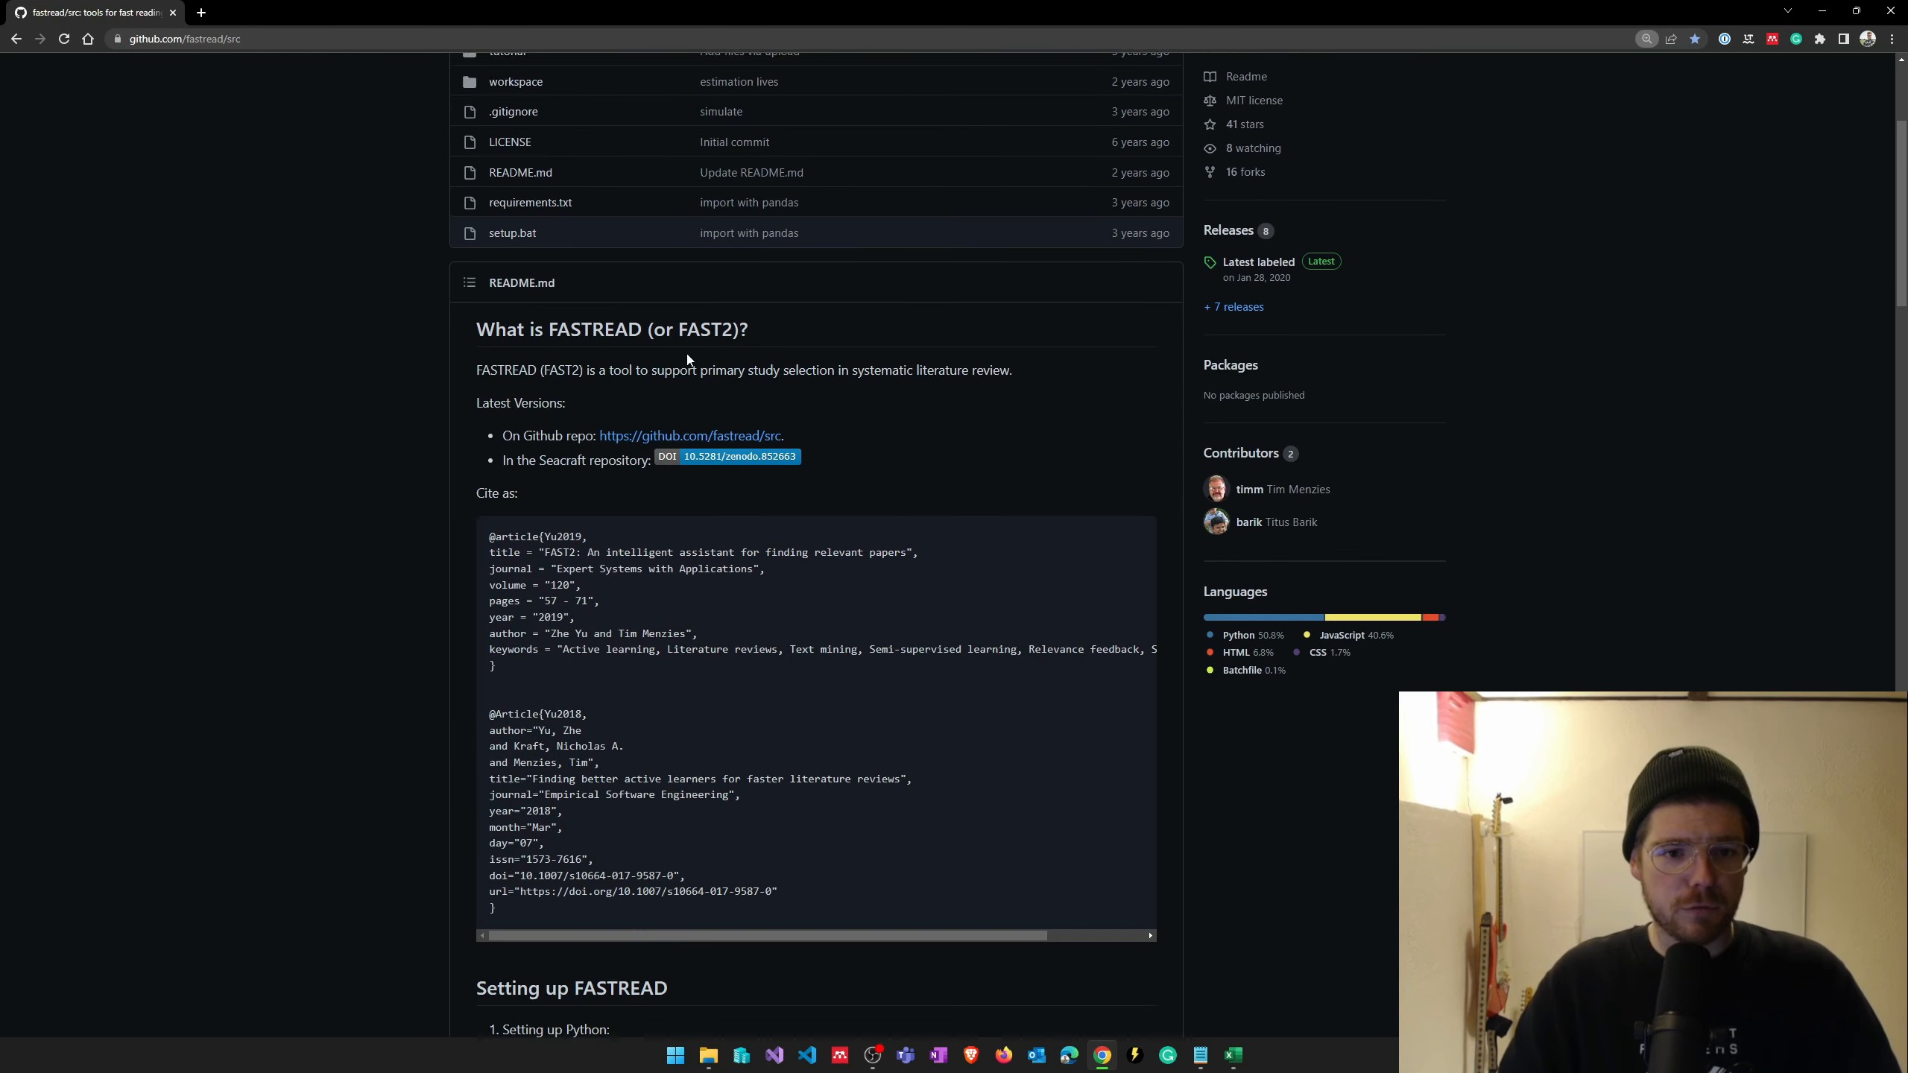
pyautogui.scroll(4, 1136, 637)
pyautogui.click(1145, 227)
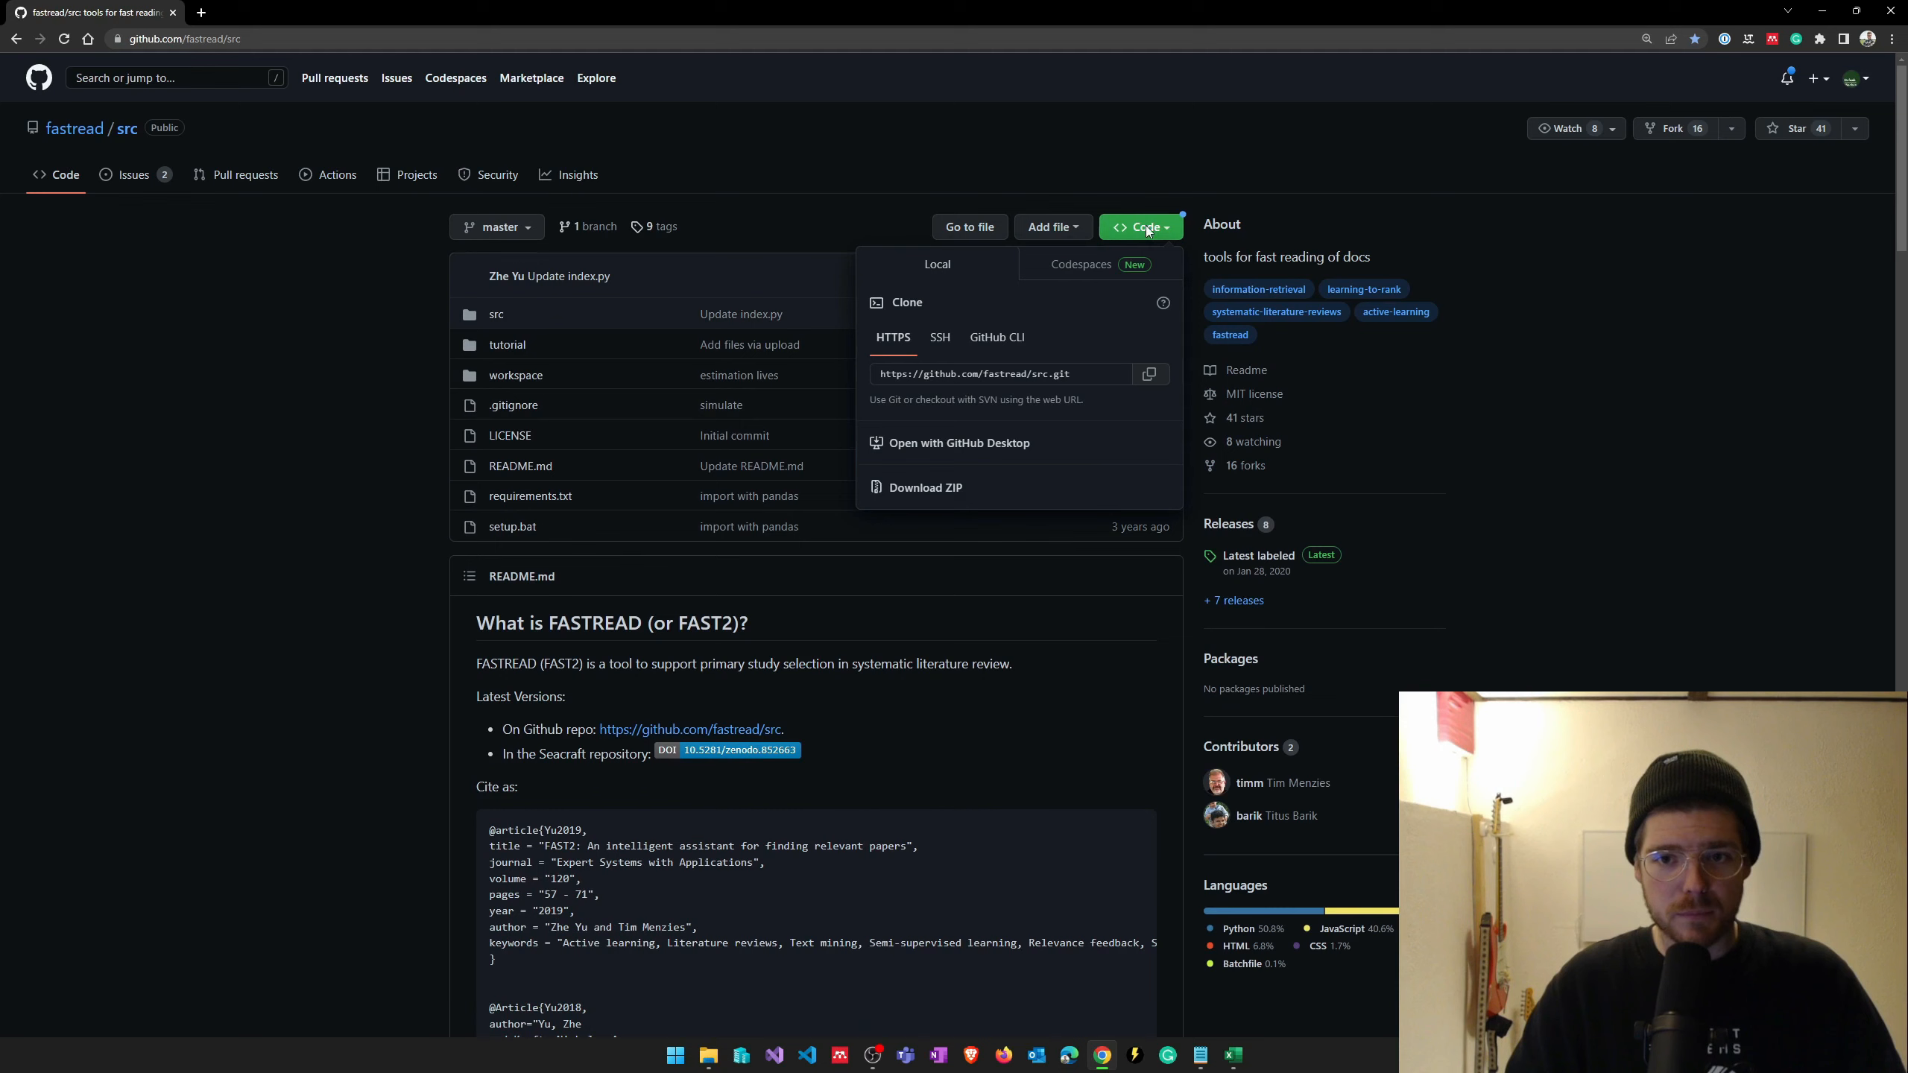
pyautogui.click(926, 488)
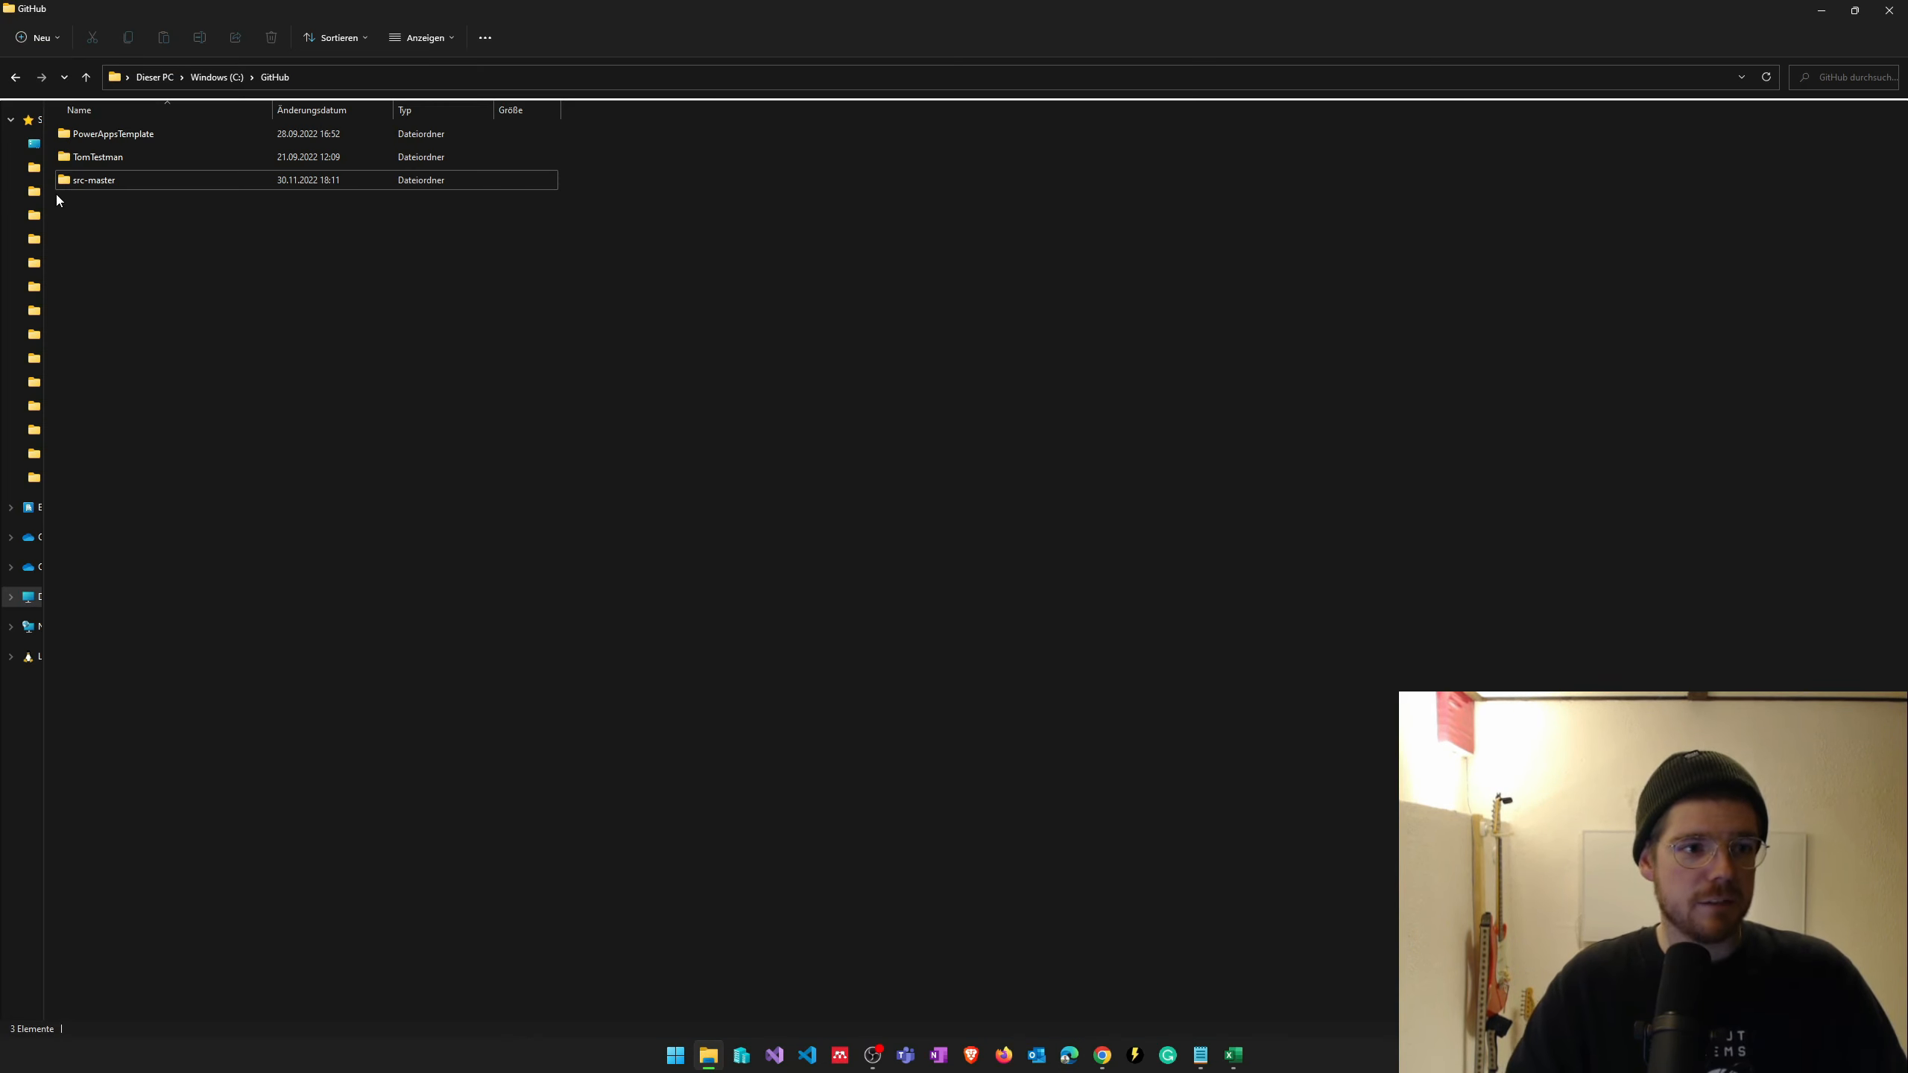
pyautogui.doubleClick(92, 179)
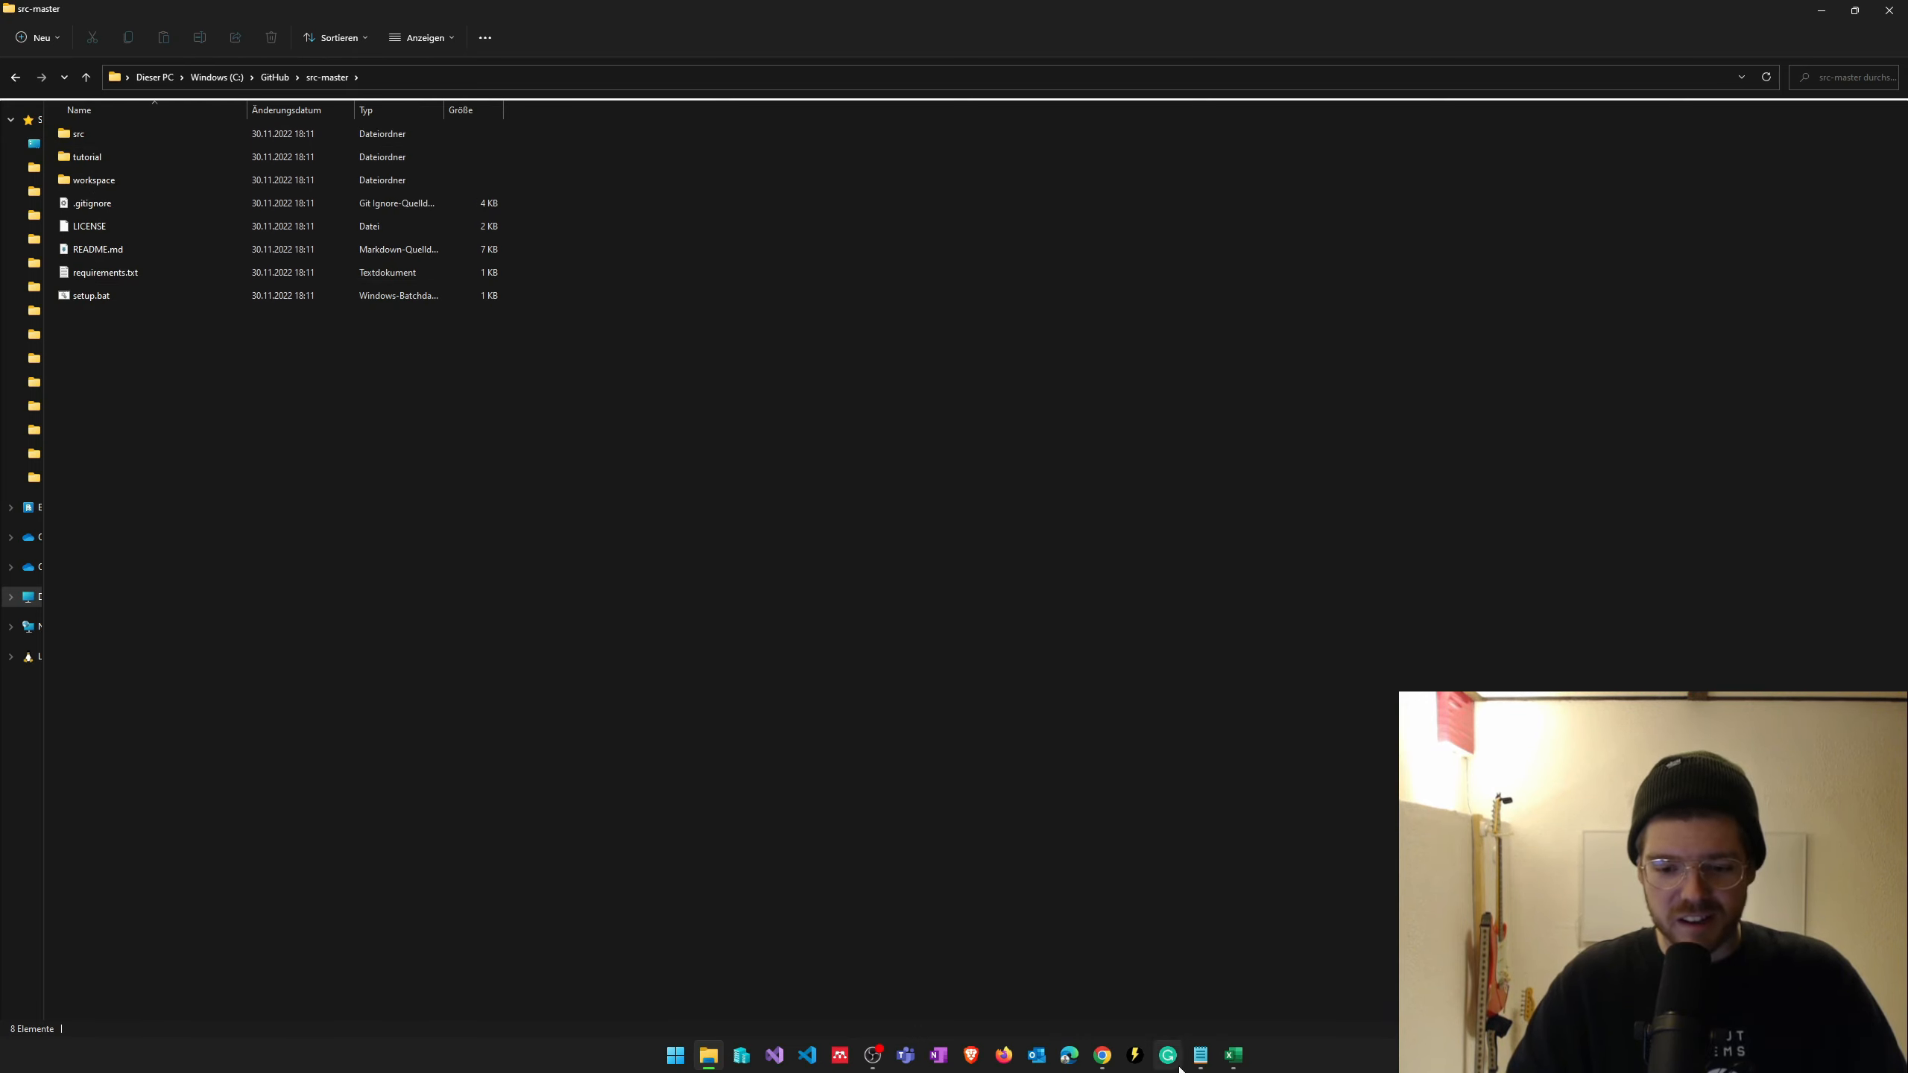
pyautogui.click(1104, 1055)
pyautogui.scroll(-8, 853, 465)
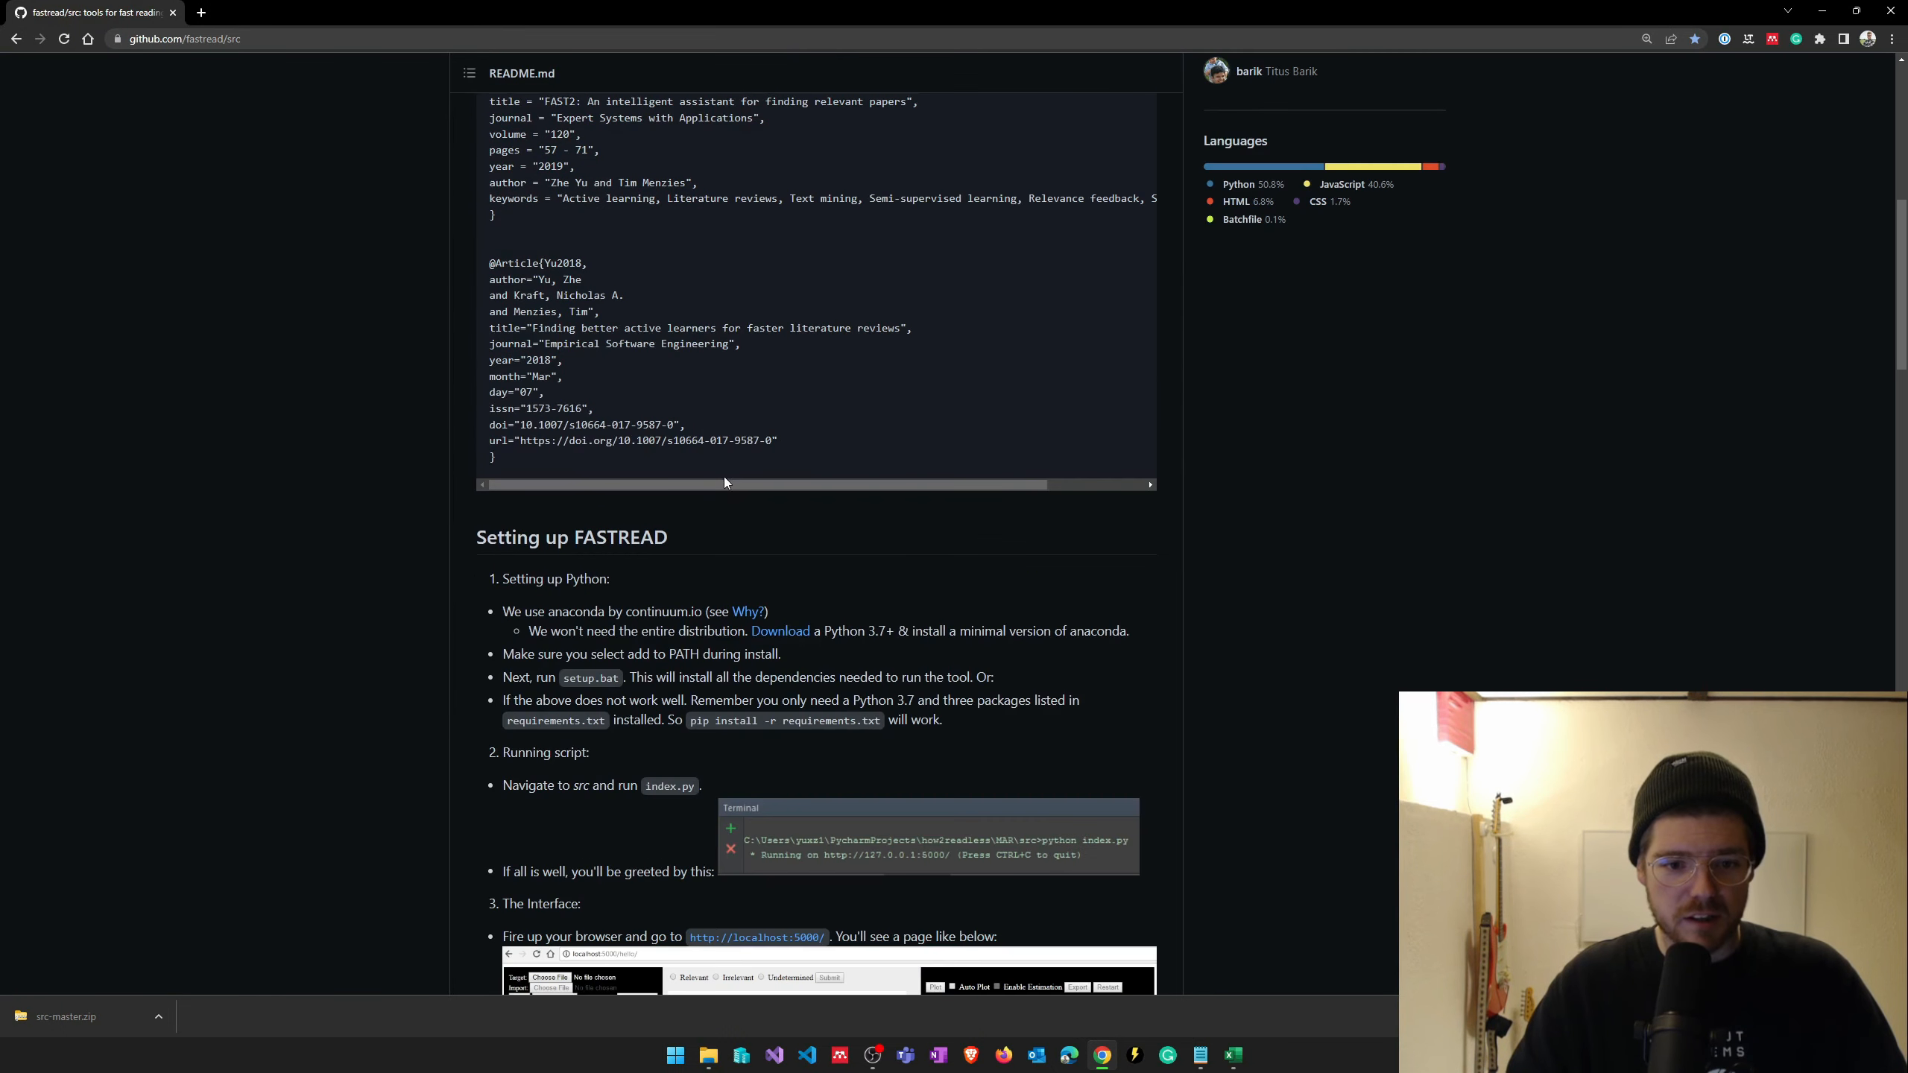
pyautogui.scroll(-1, 725, 477)
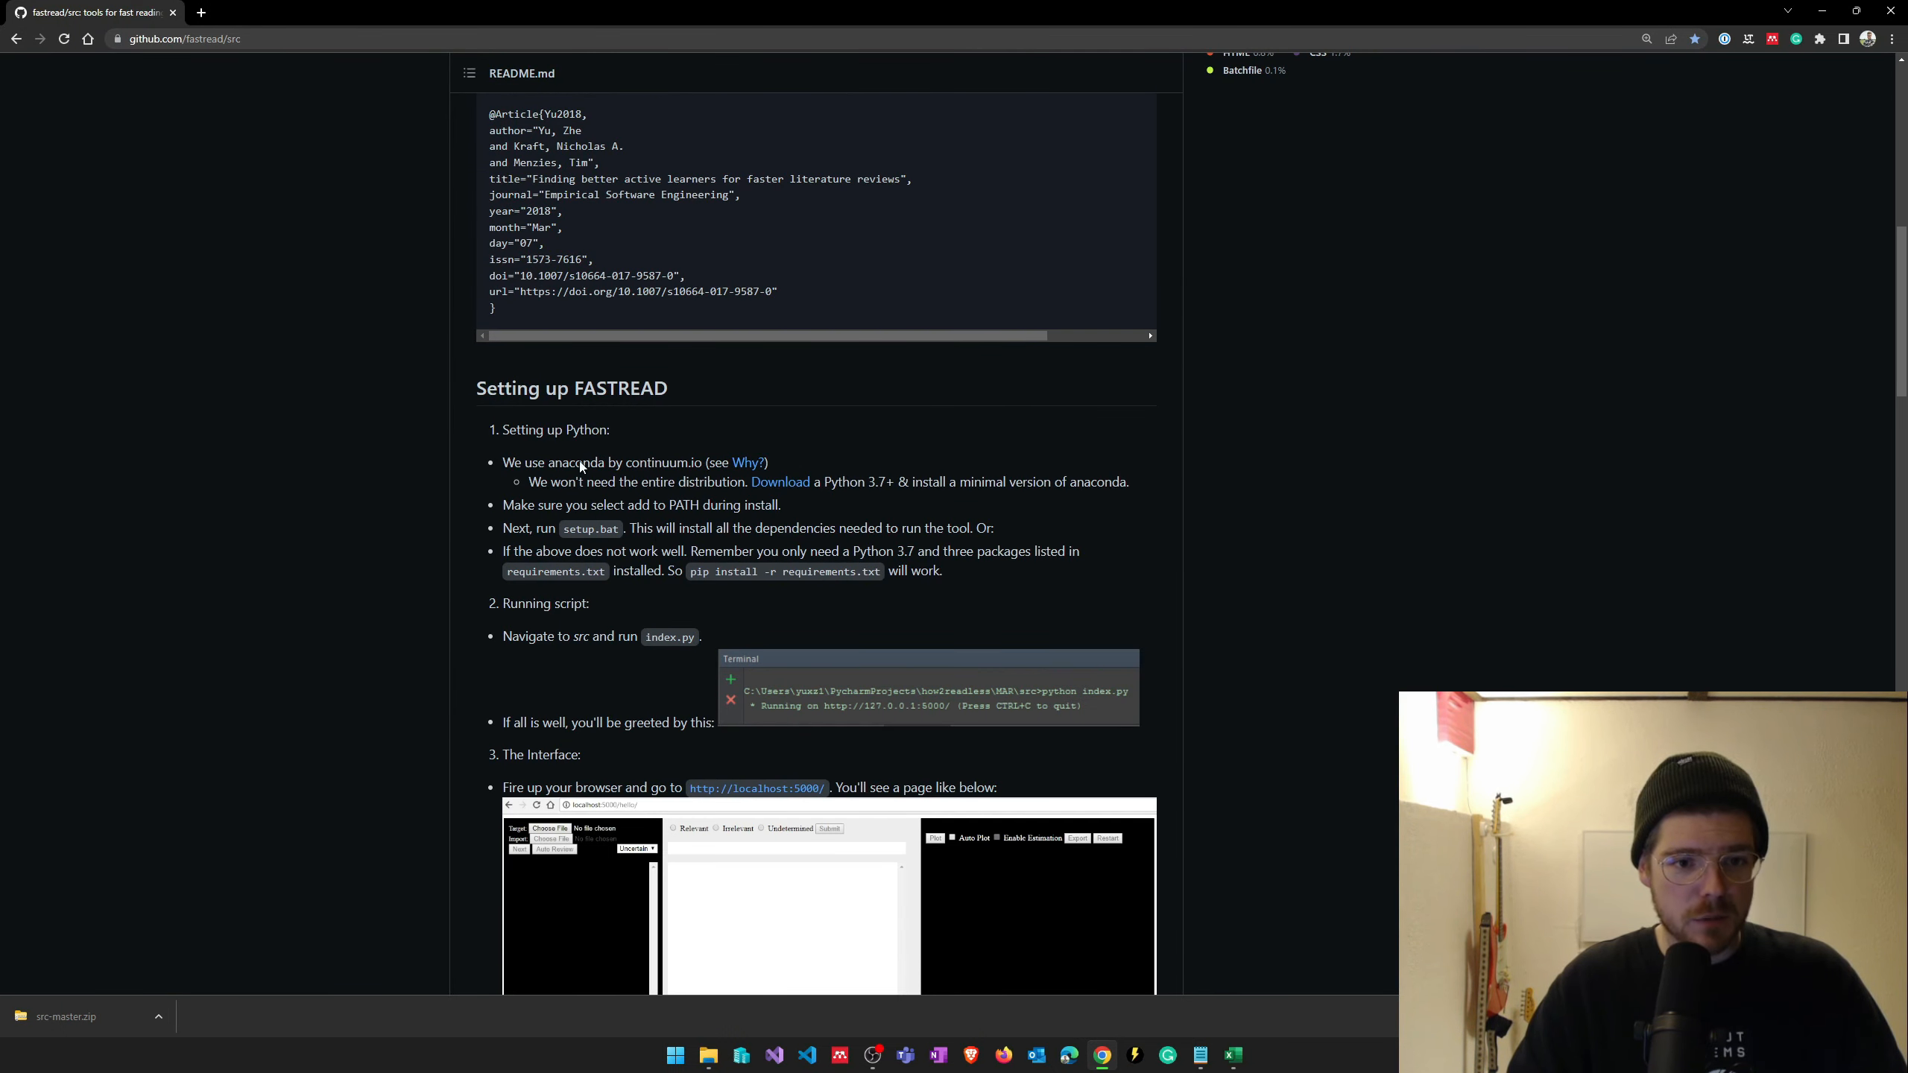
# - Download the Miniconda installer, accept its license and keep the Just Me installation type
pyautogui.click(773, 486)
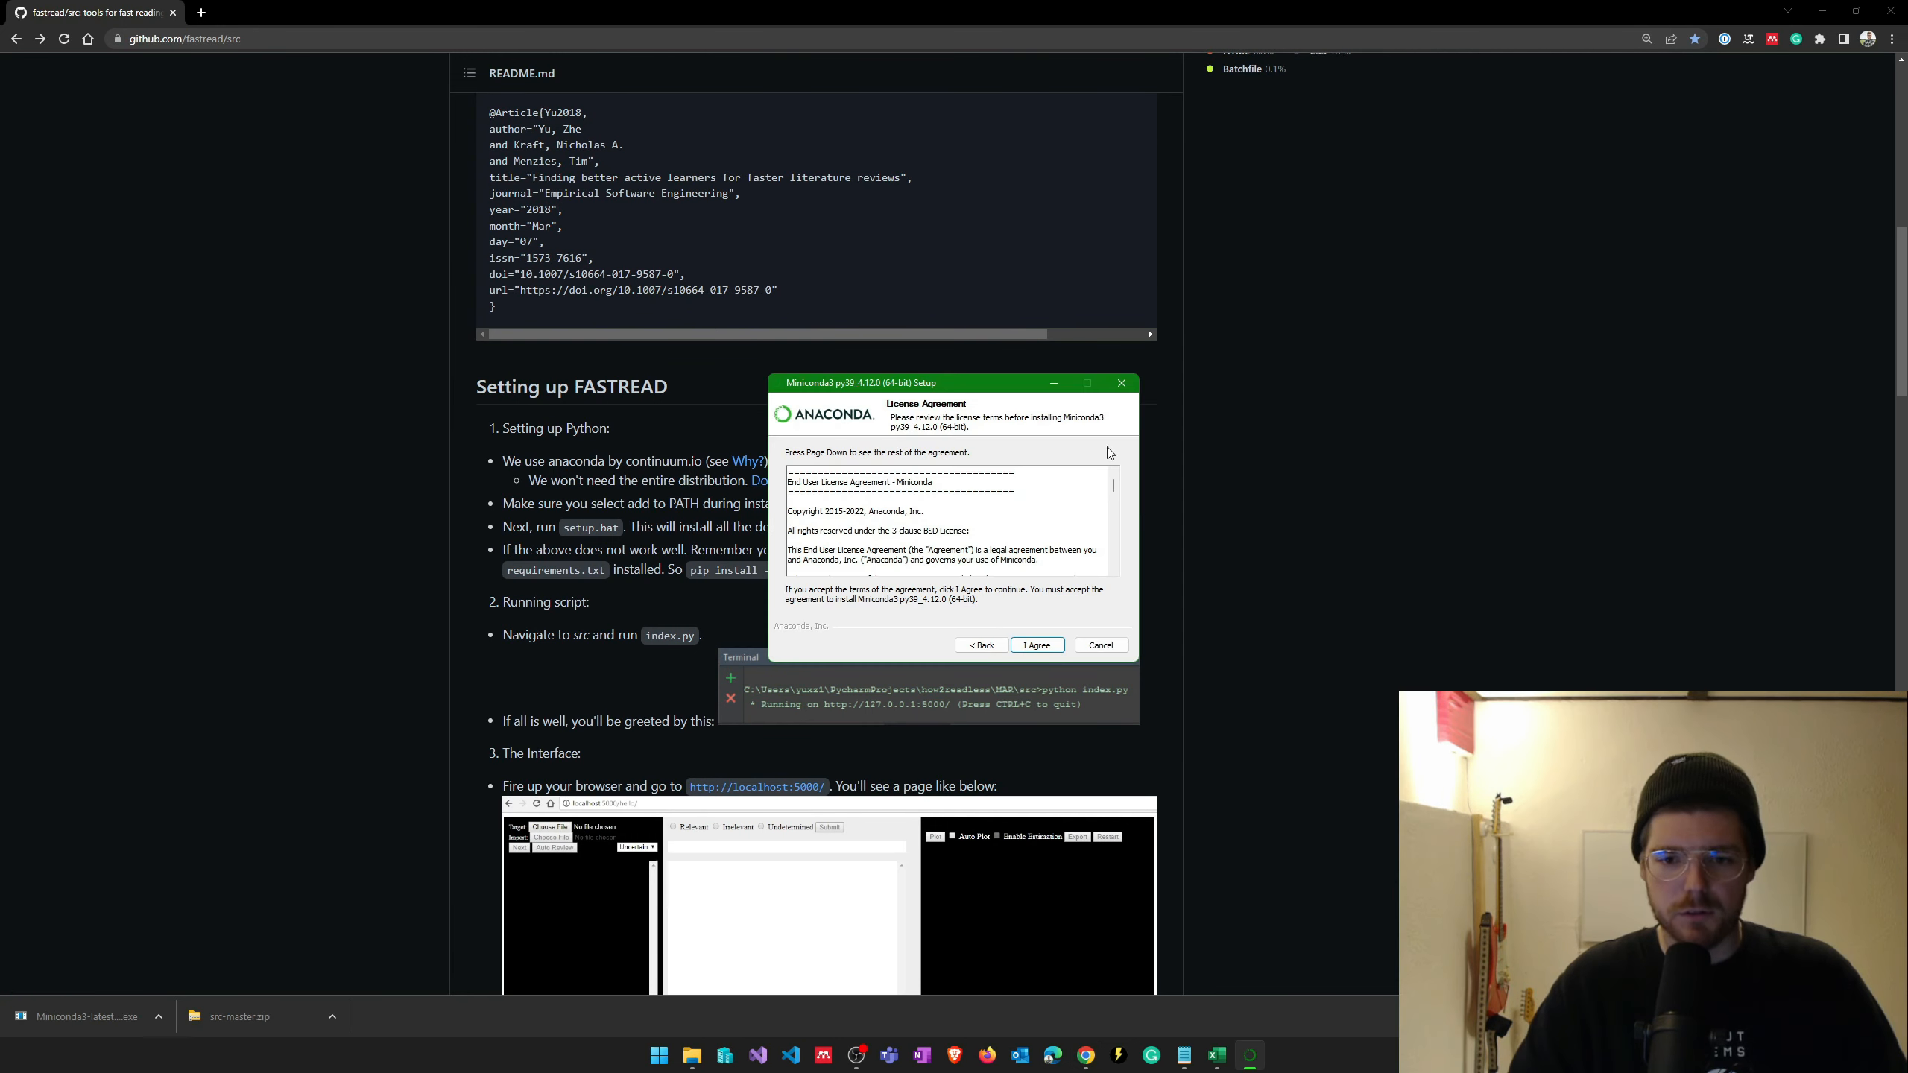
pyautogui.click(1036, 644)
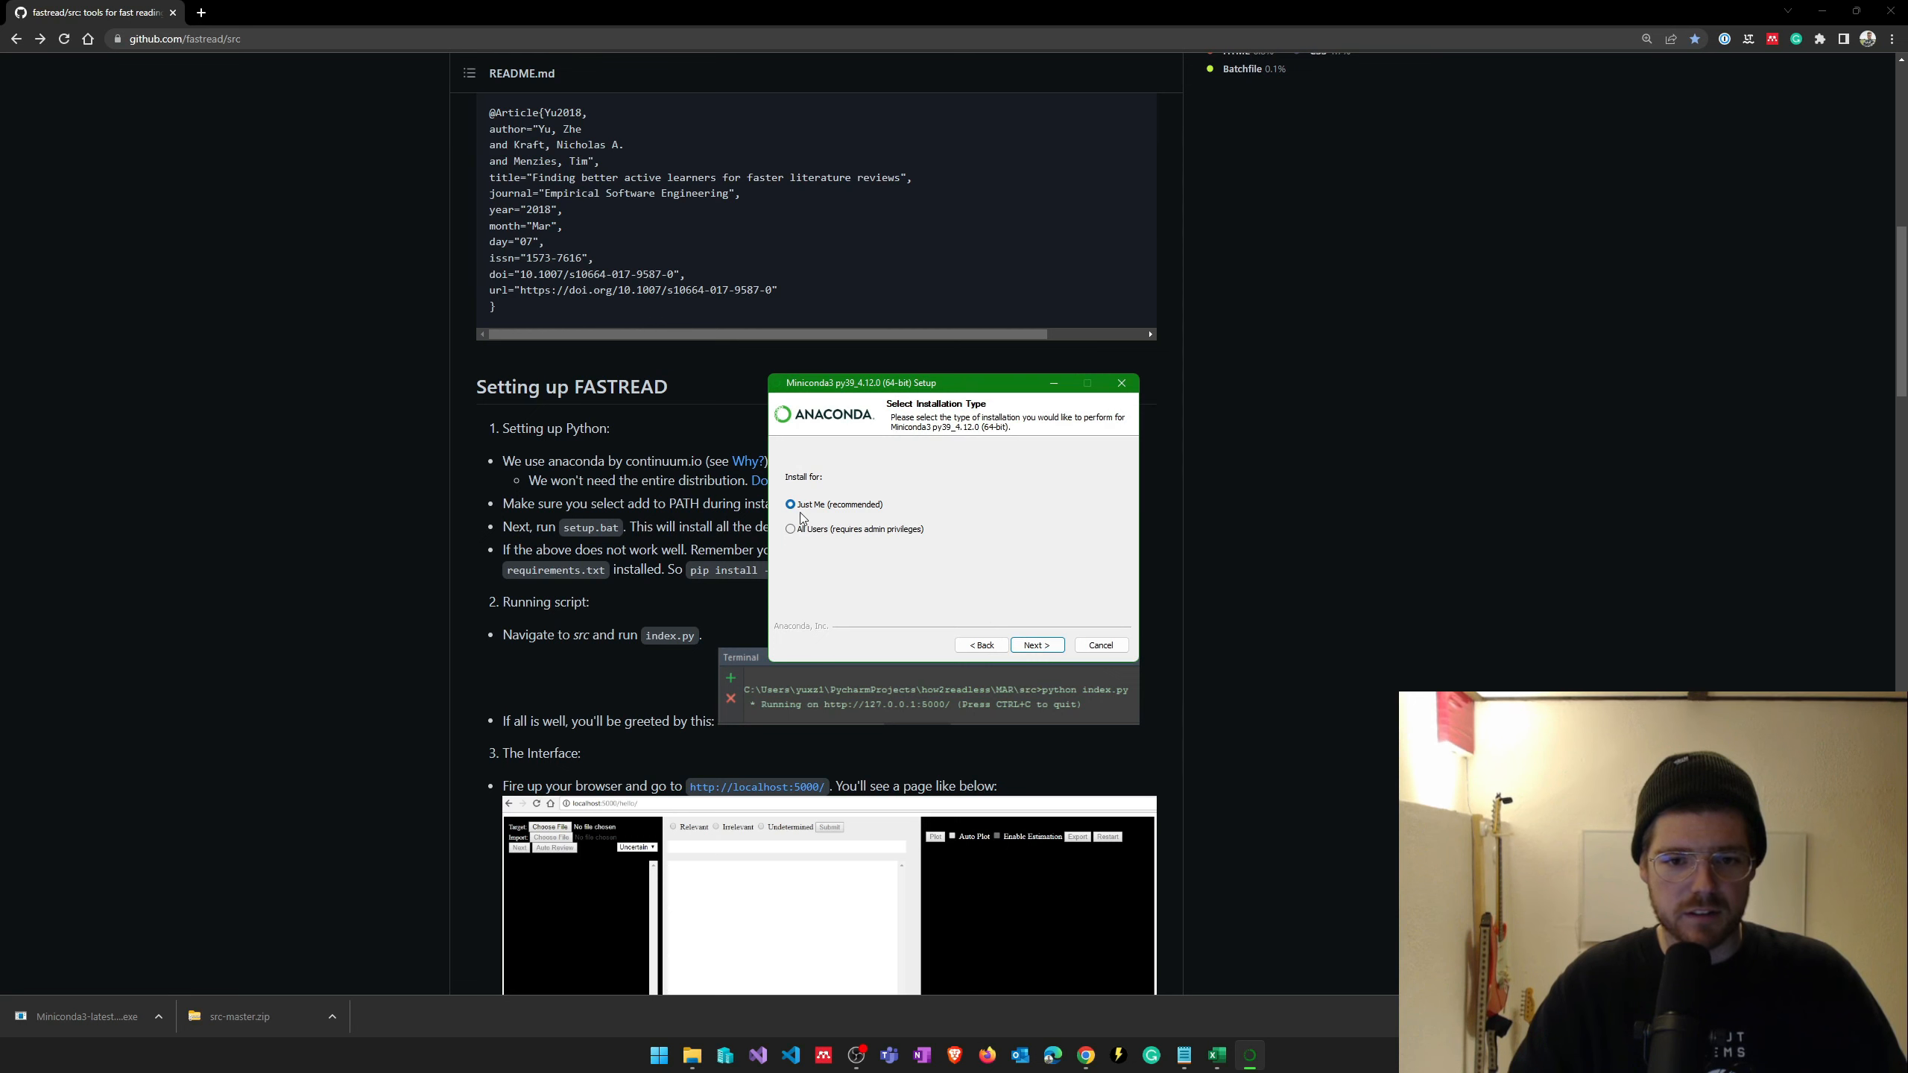
pyautogui.click(1037, 644)
pyautogui.moveTo(894, 383); pyautogui.dragTo(221, 230)
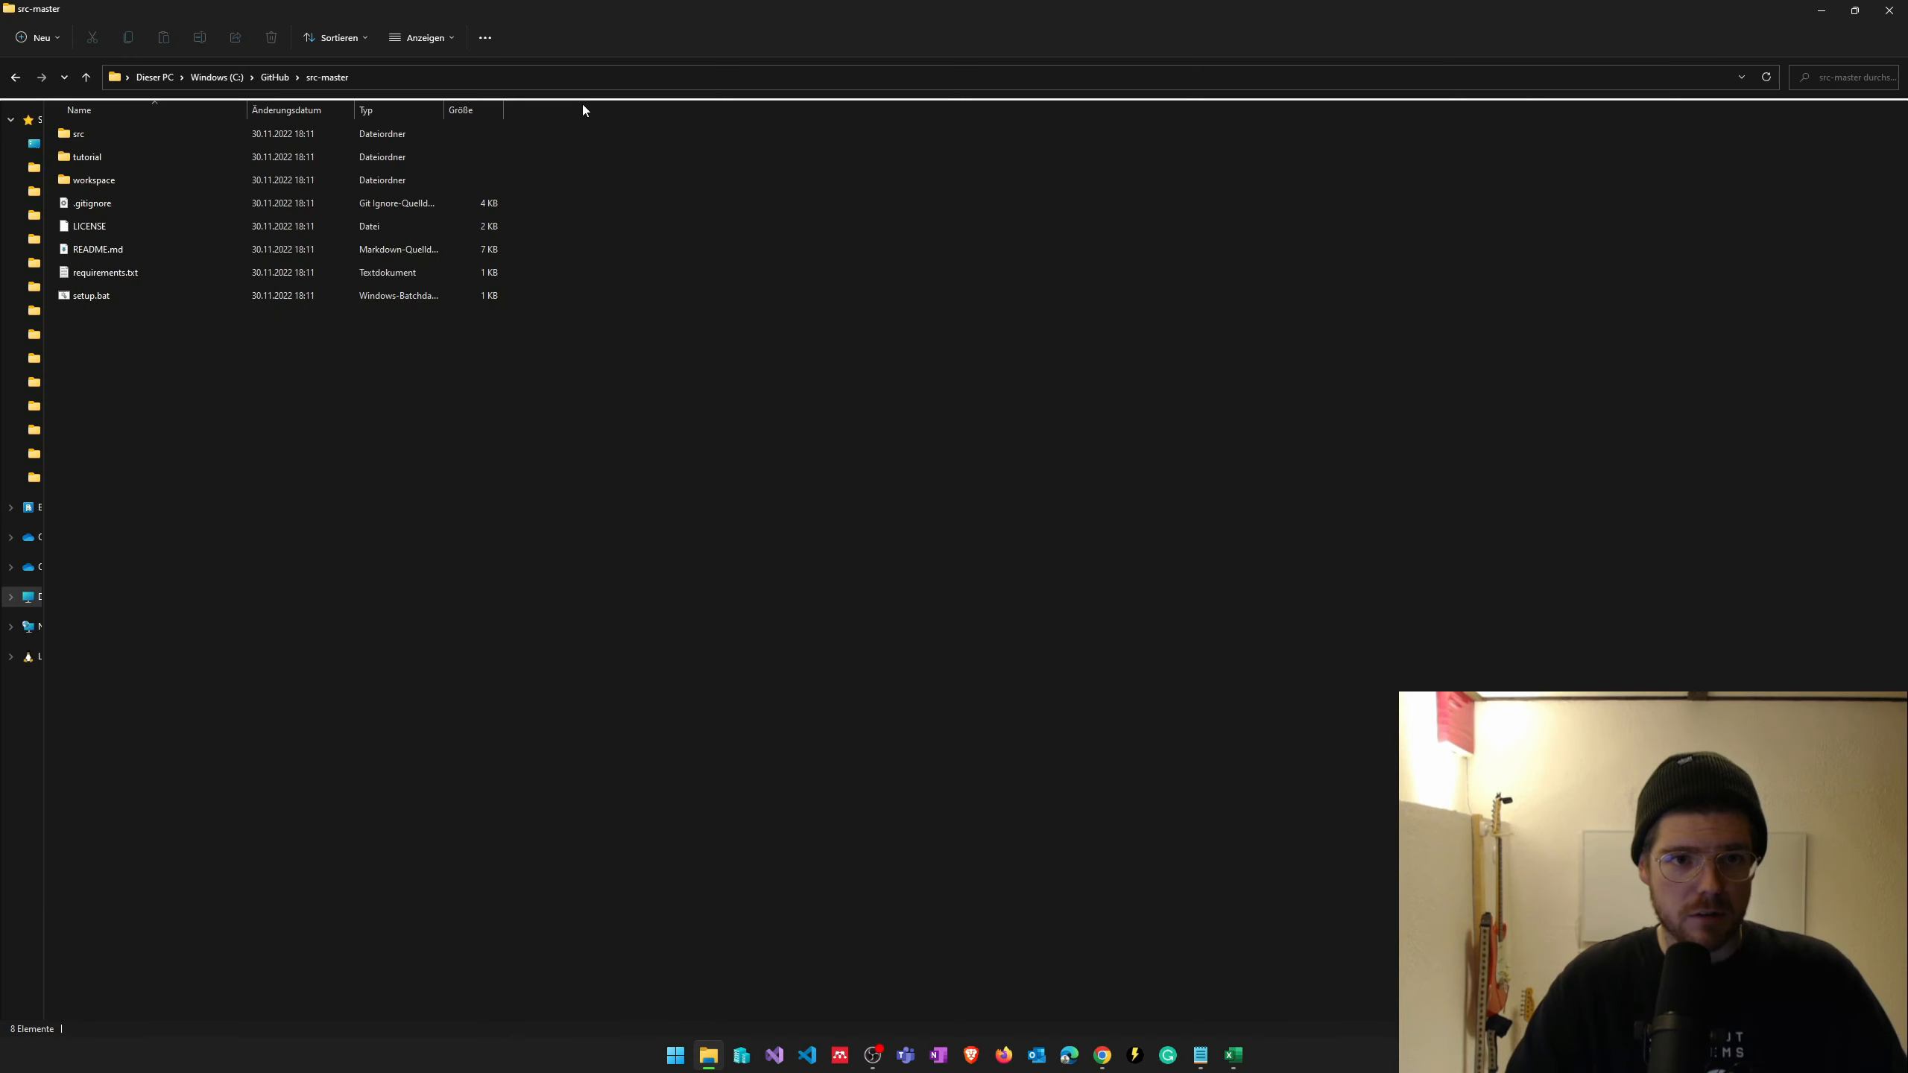
# - Launch Anaconda Prompt and cd into C:\GitHub\src-master
pyautogui.click(581, 77)
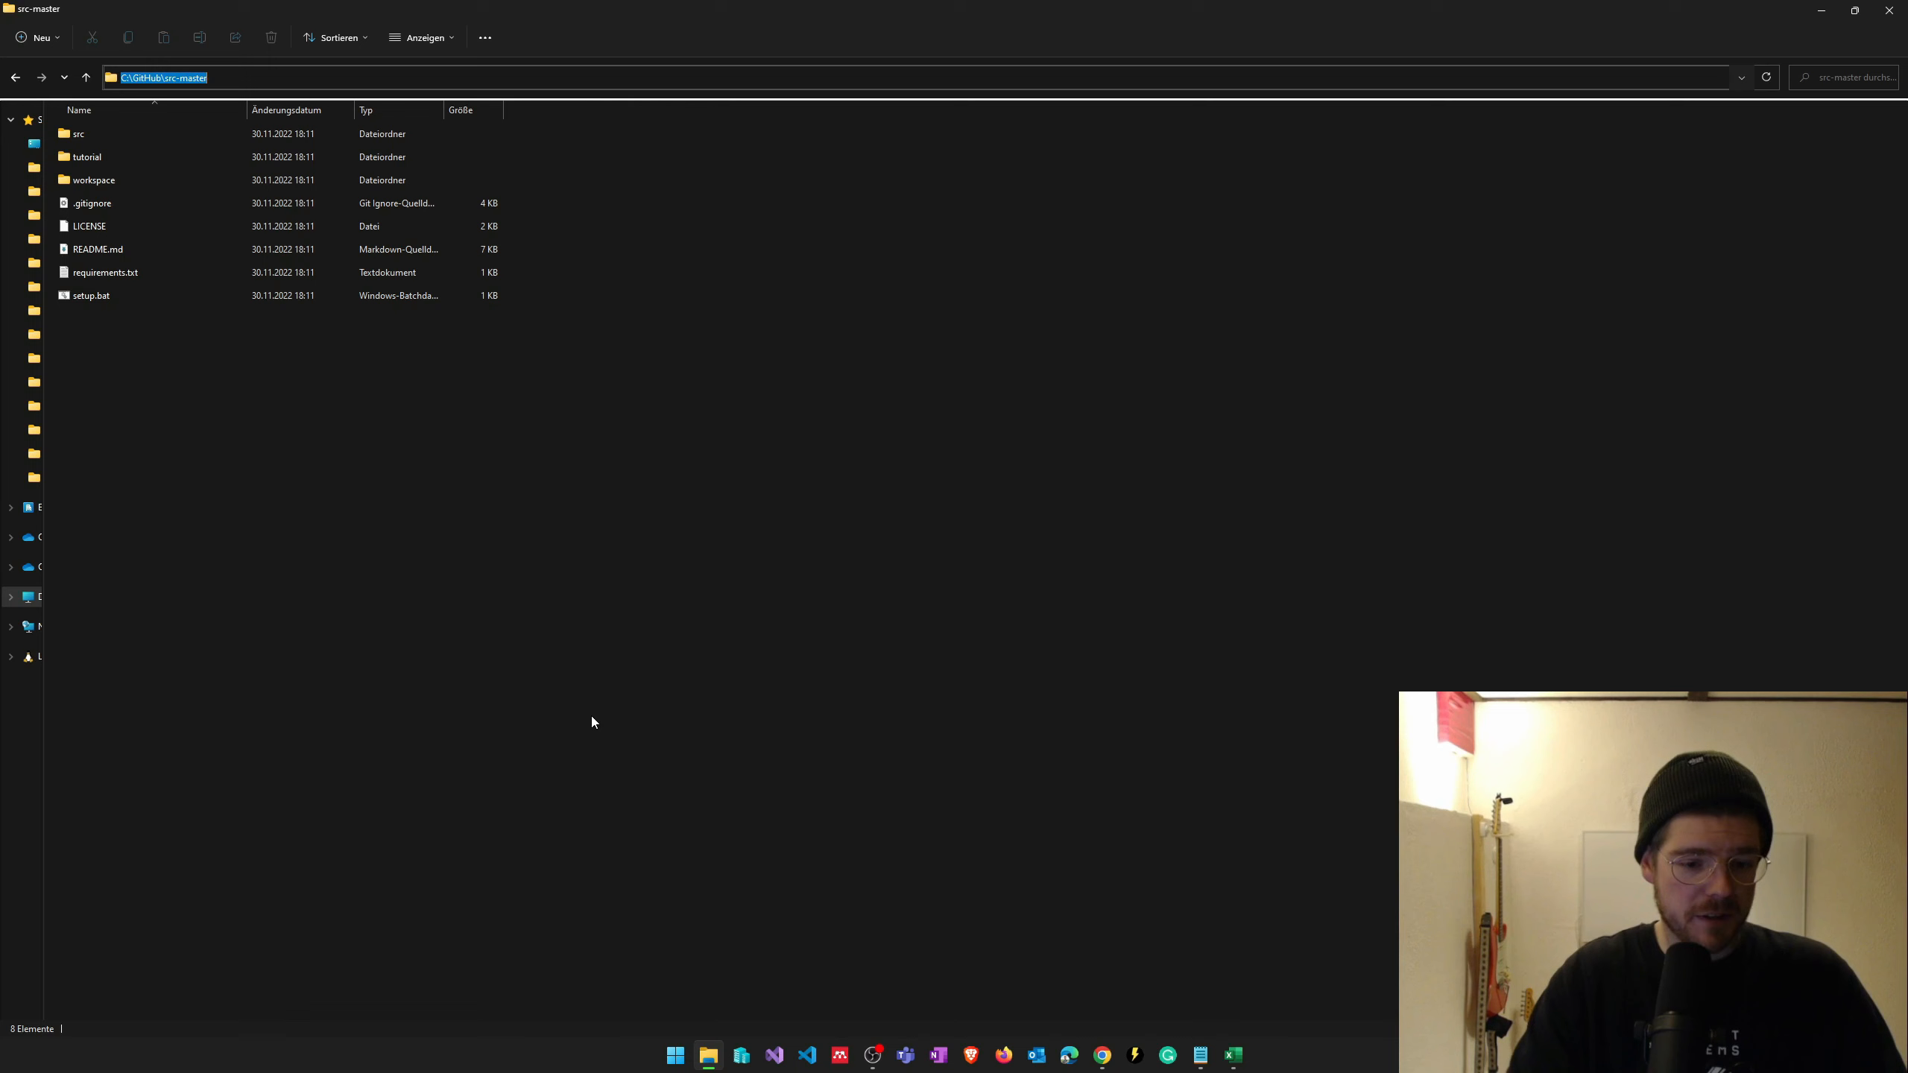
pyautogui.press('super')
pyautogui.write('ana')
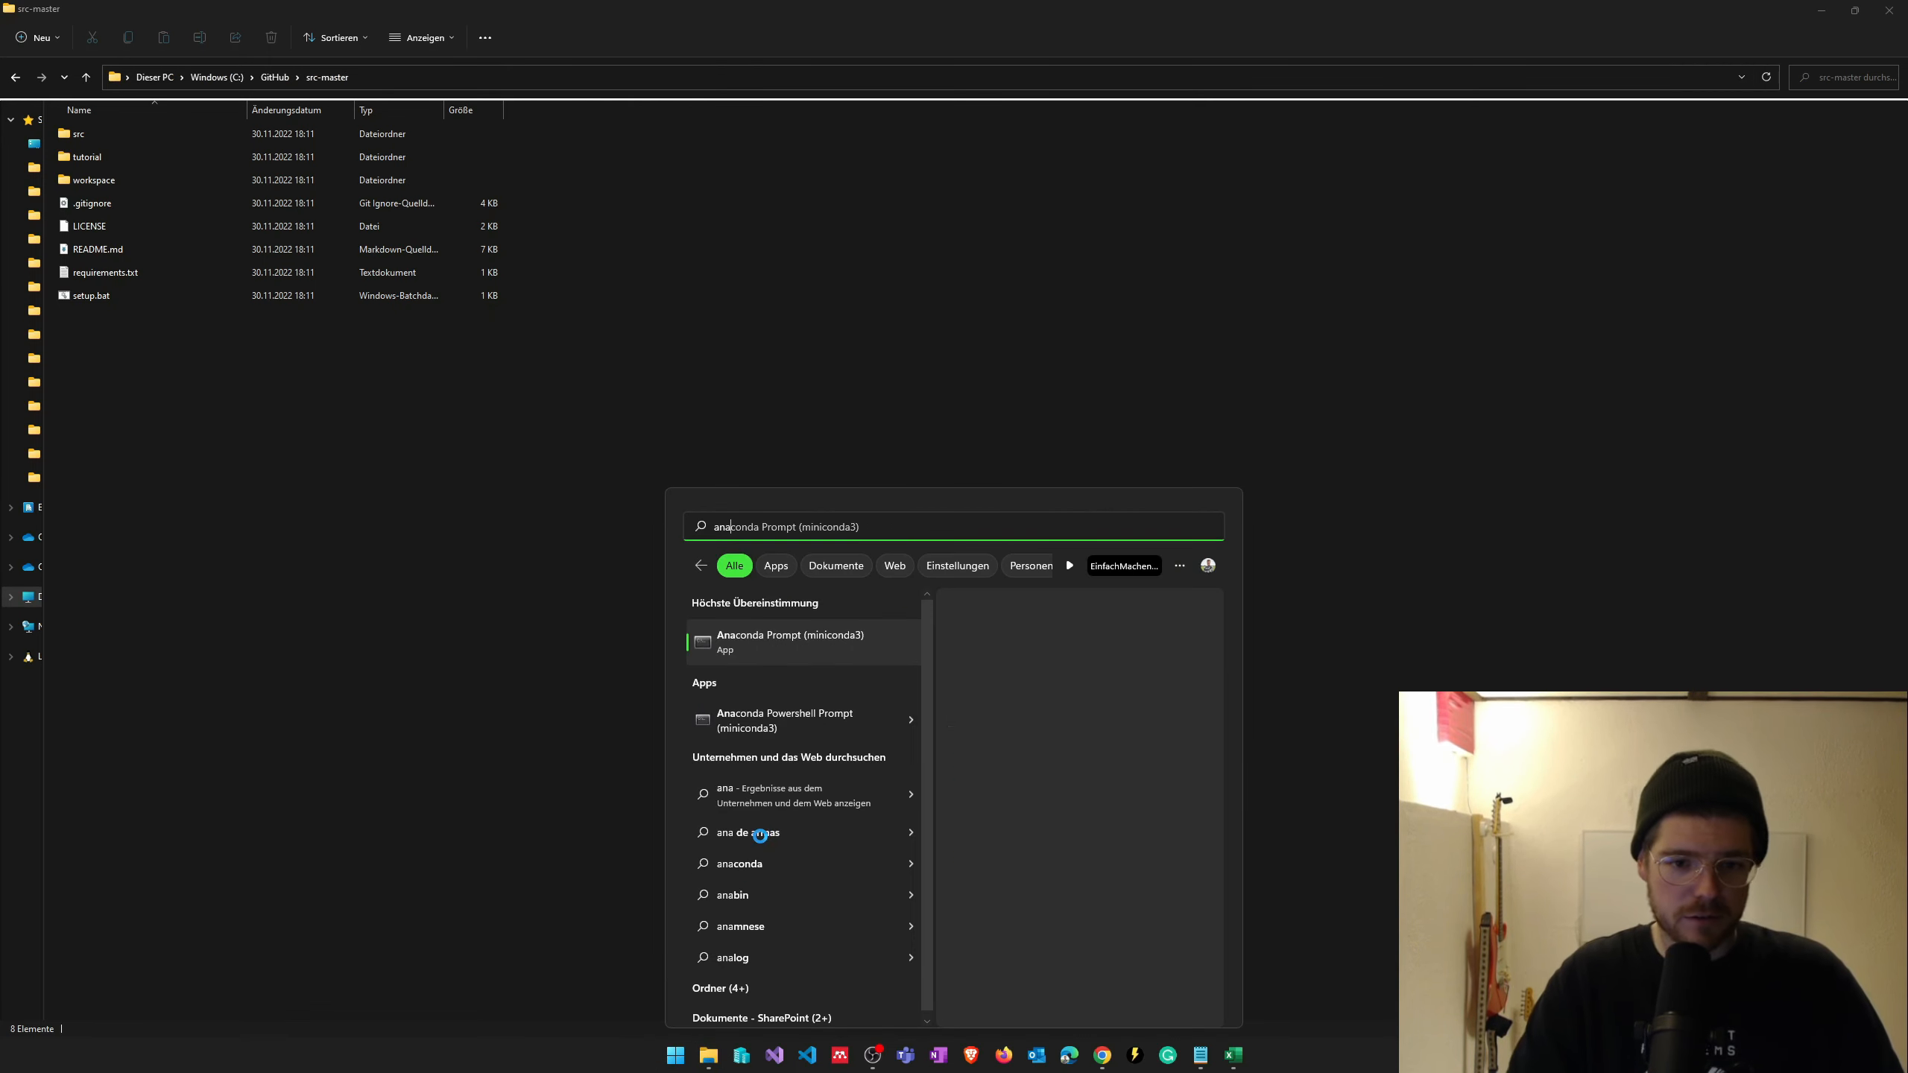
pyautogui.click(772, 638)
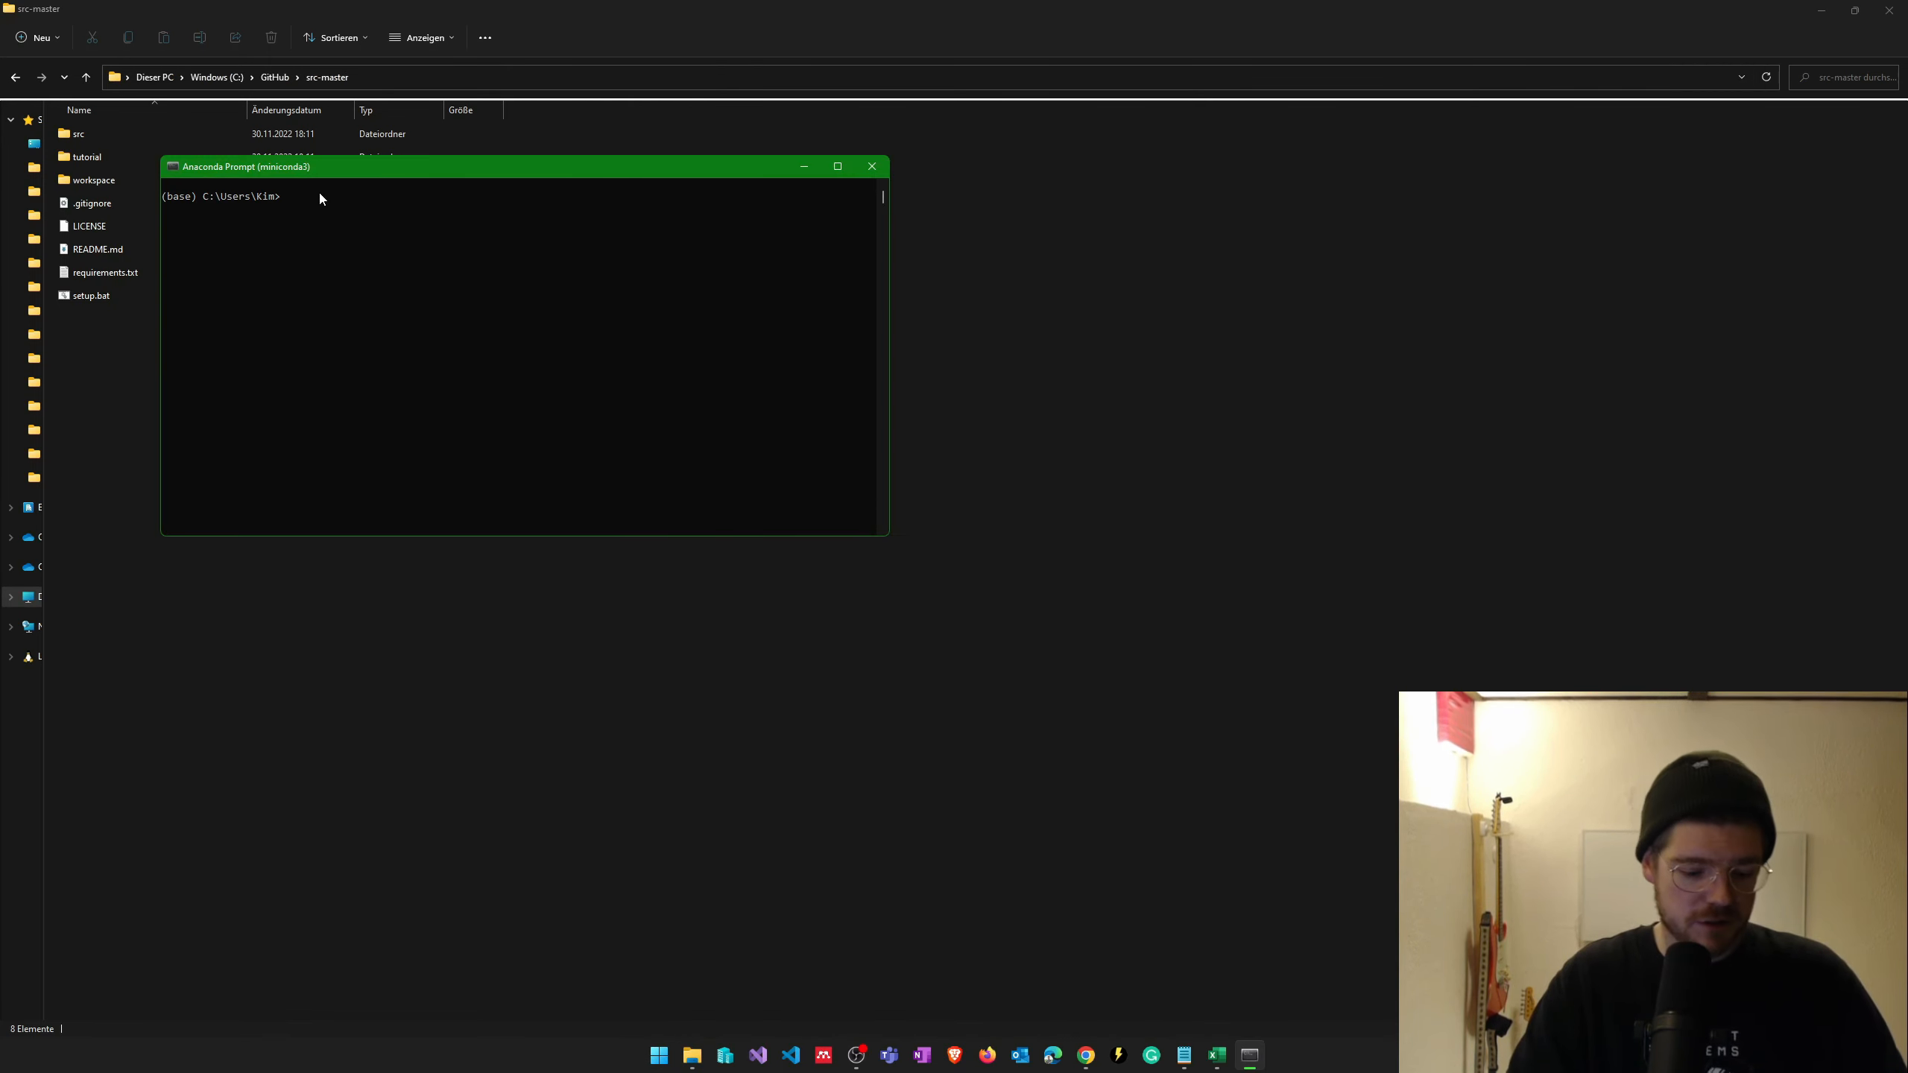
pyautogui.write('cd C:\\GitHub\\src-master')
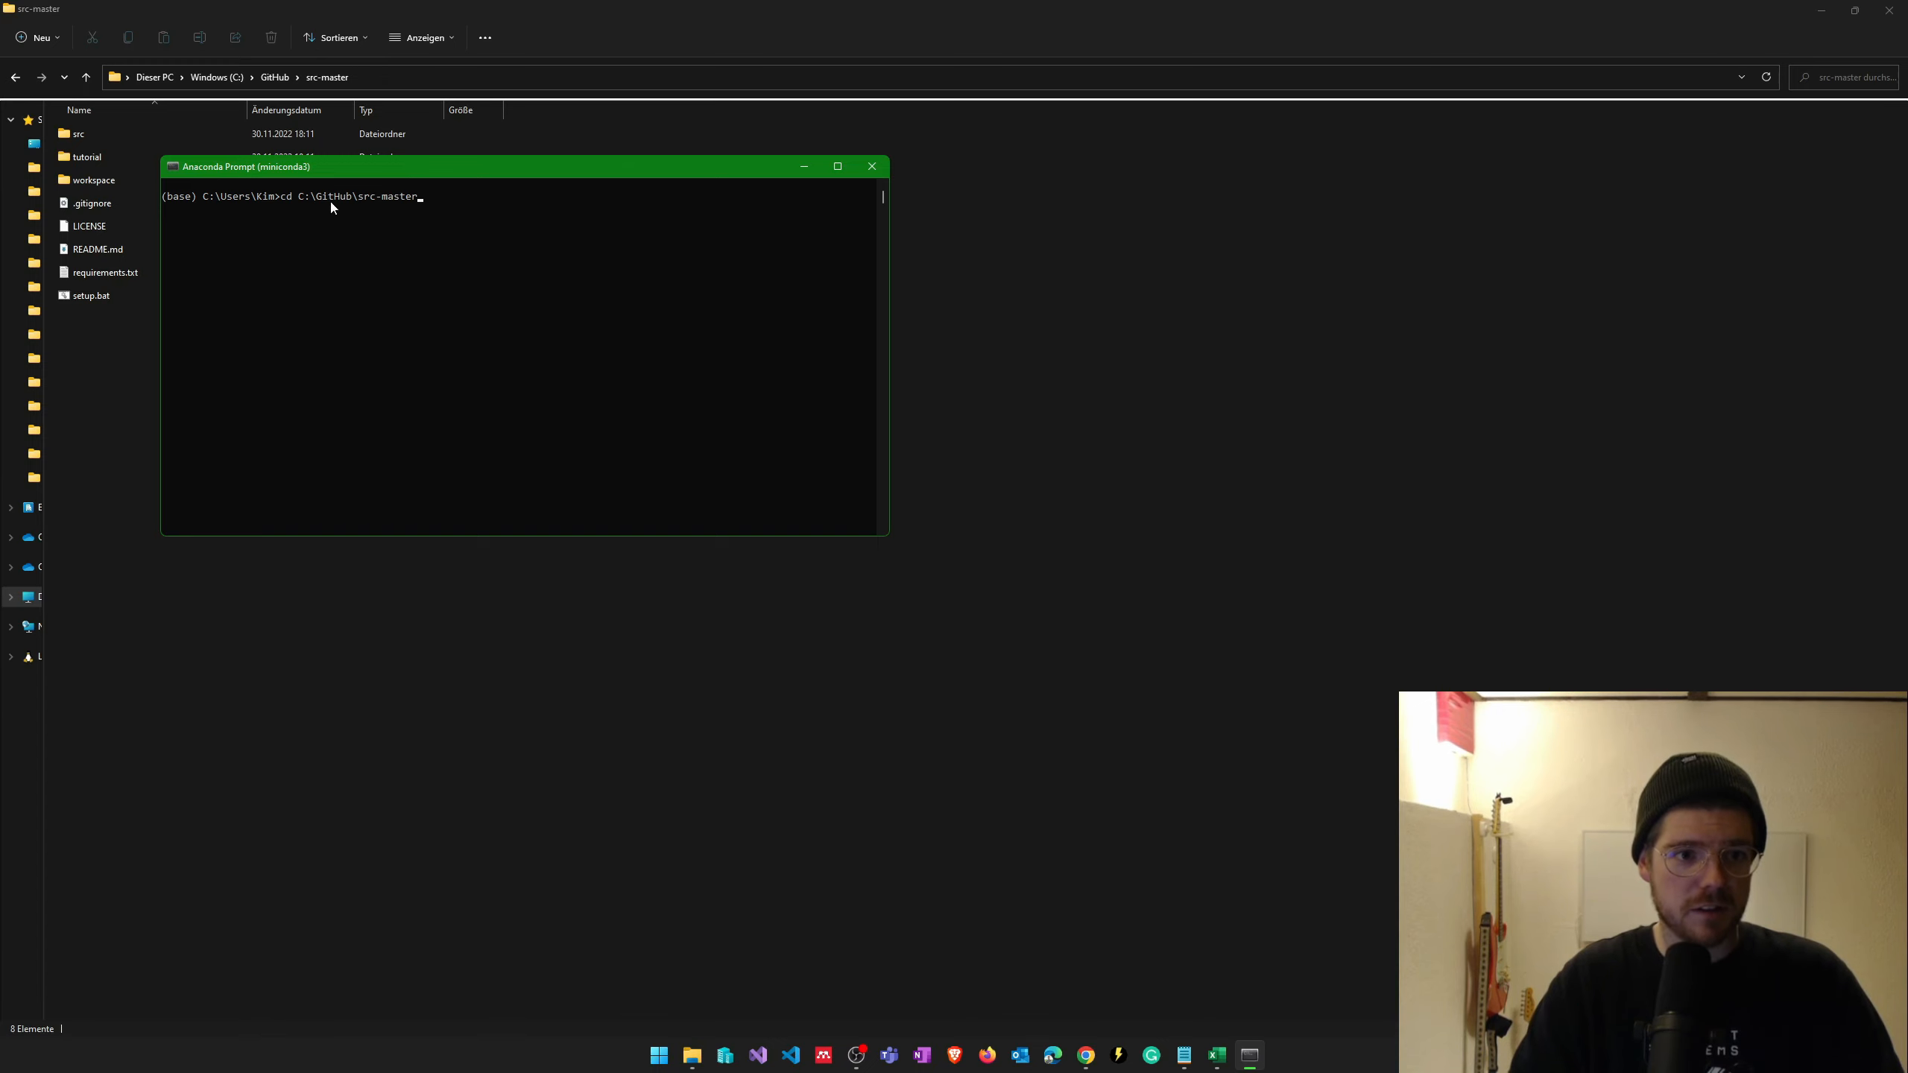
pyautogui.press('Return')
# - Run setup.bat to install dependencies, then start the server with python index.py in src
pyautogui.click(1087, 1056)
pyautogui.click(96, 13)
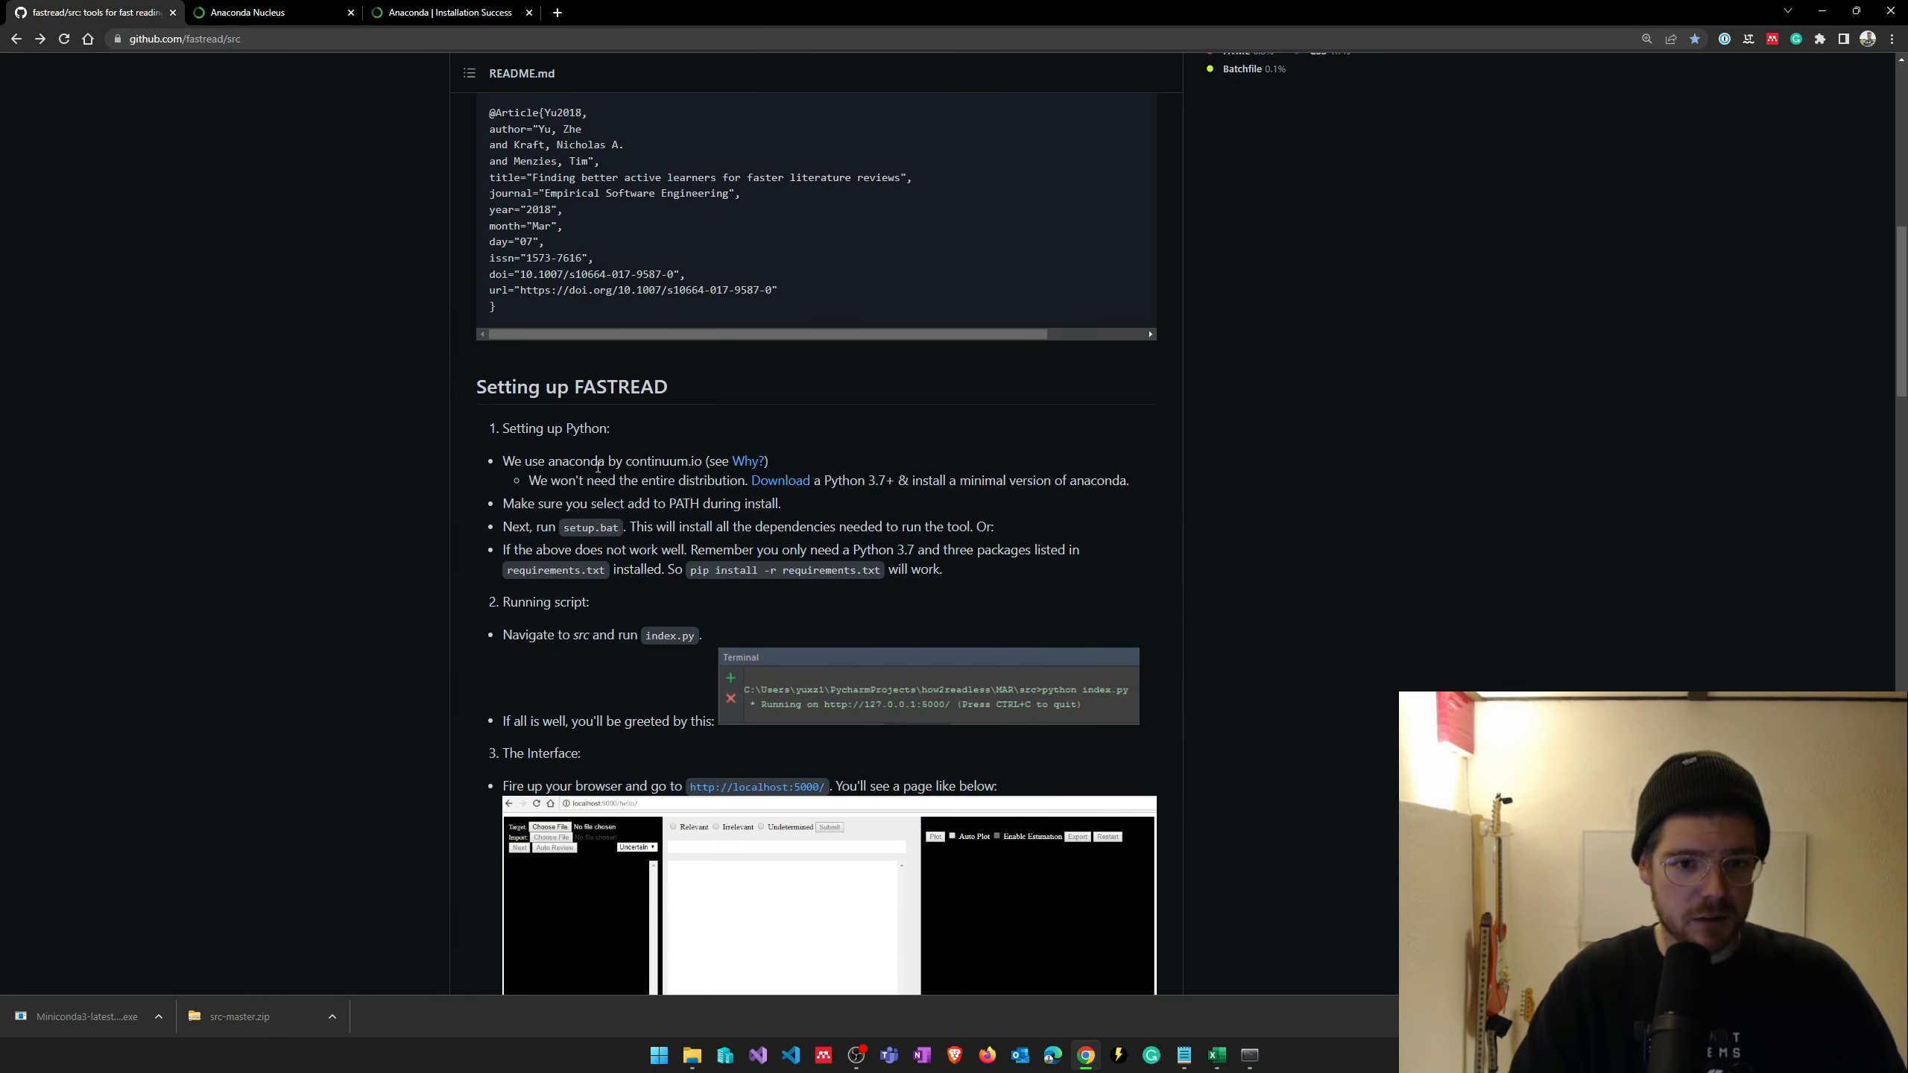
pyautogui.click(1250, 1056)
pyautogui.write('setup.bat')
pyautogui.press('Return')
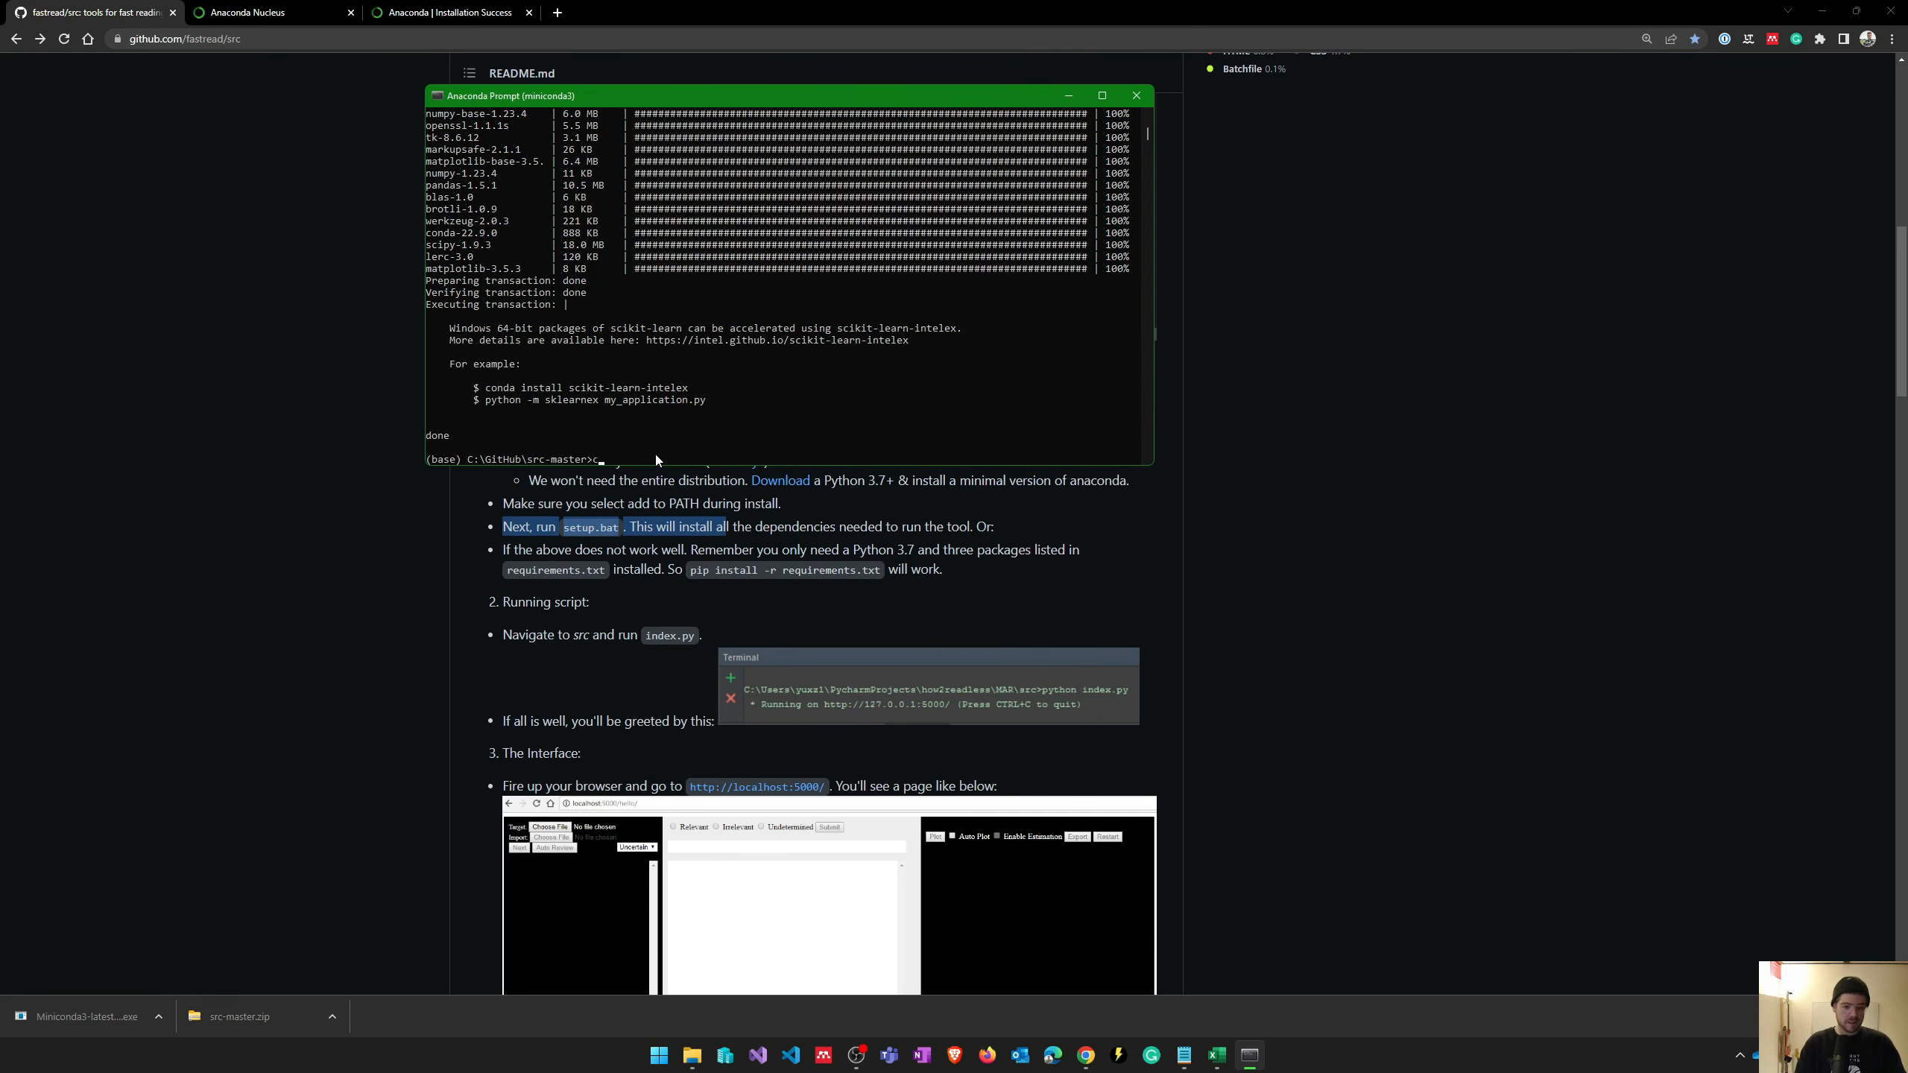
pyautogui.write('d sr')
pyautogui.write('c')
pyautogui.press('Return')
pyautogui.write('python')
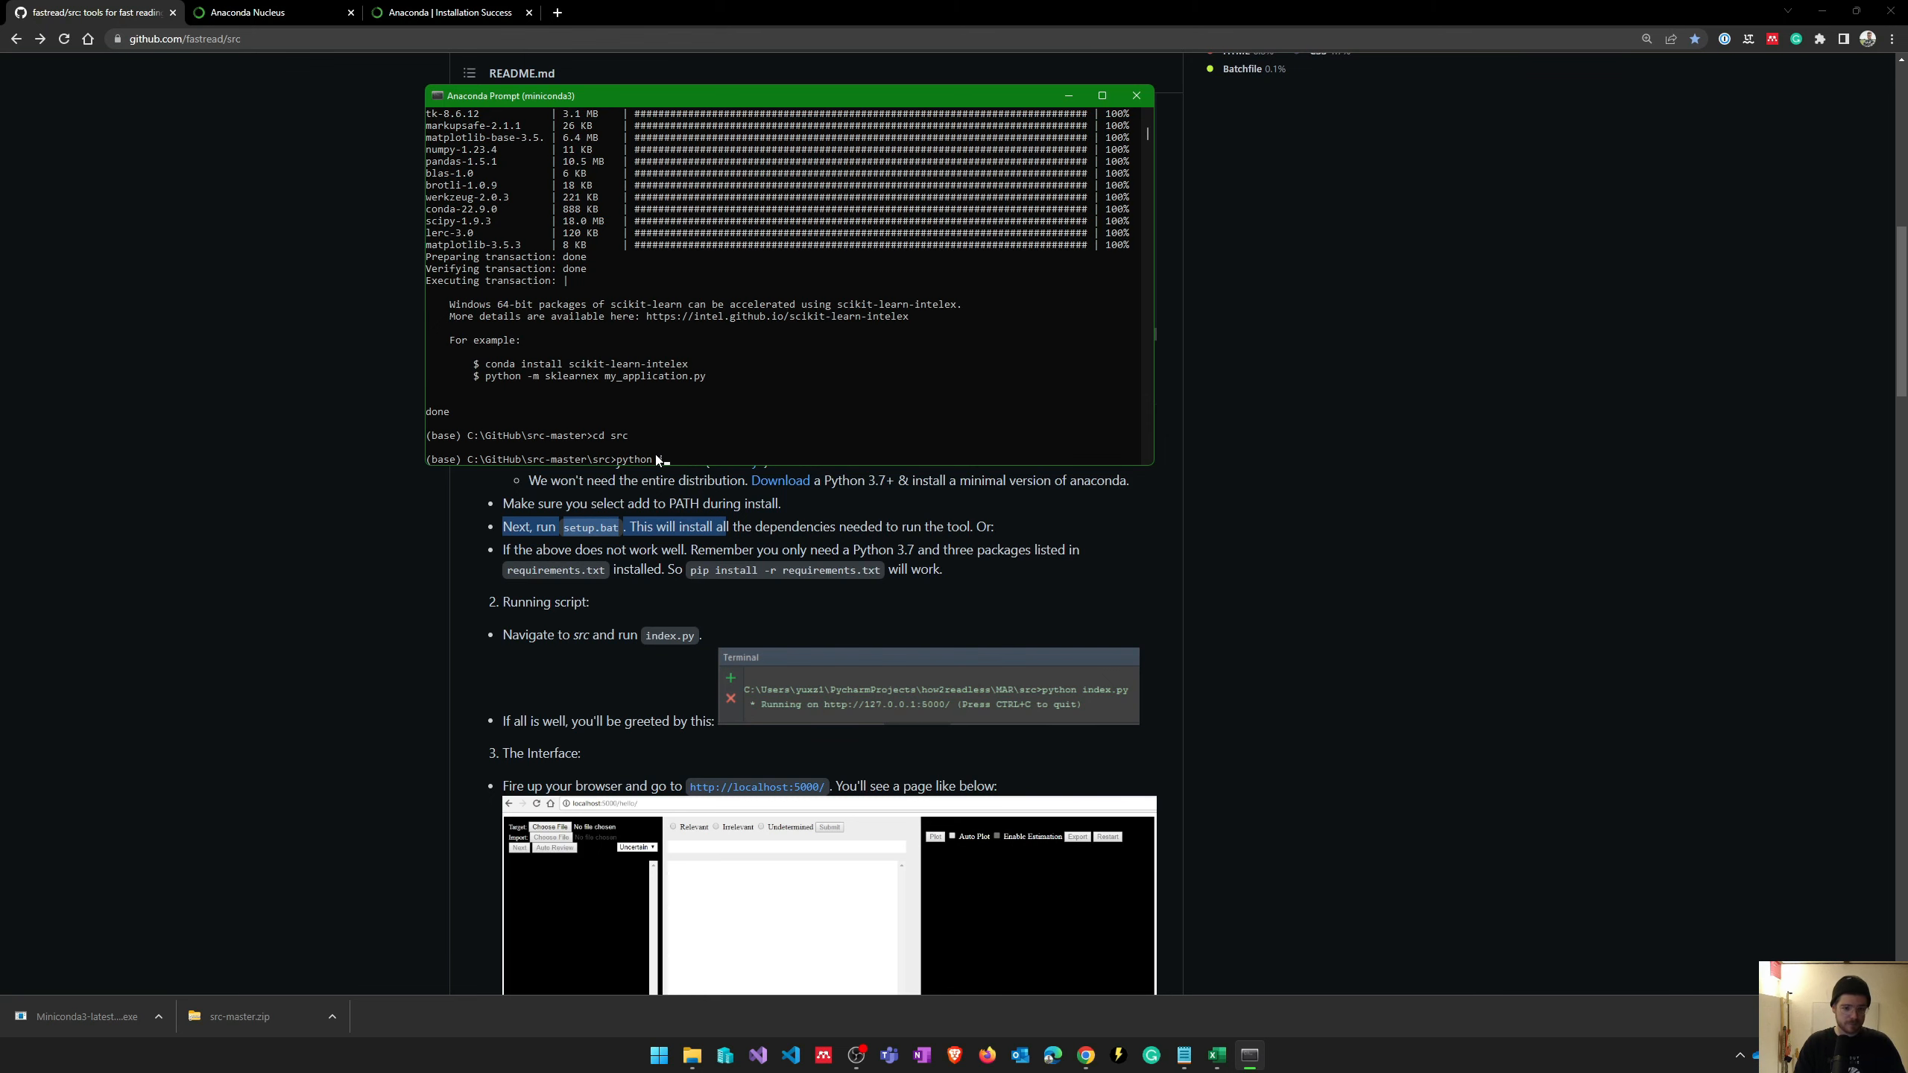
pyautogui.write('index.py')
pyautogui.press('Return')
pyautogui.click(638, 780)
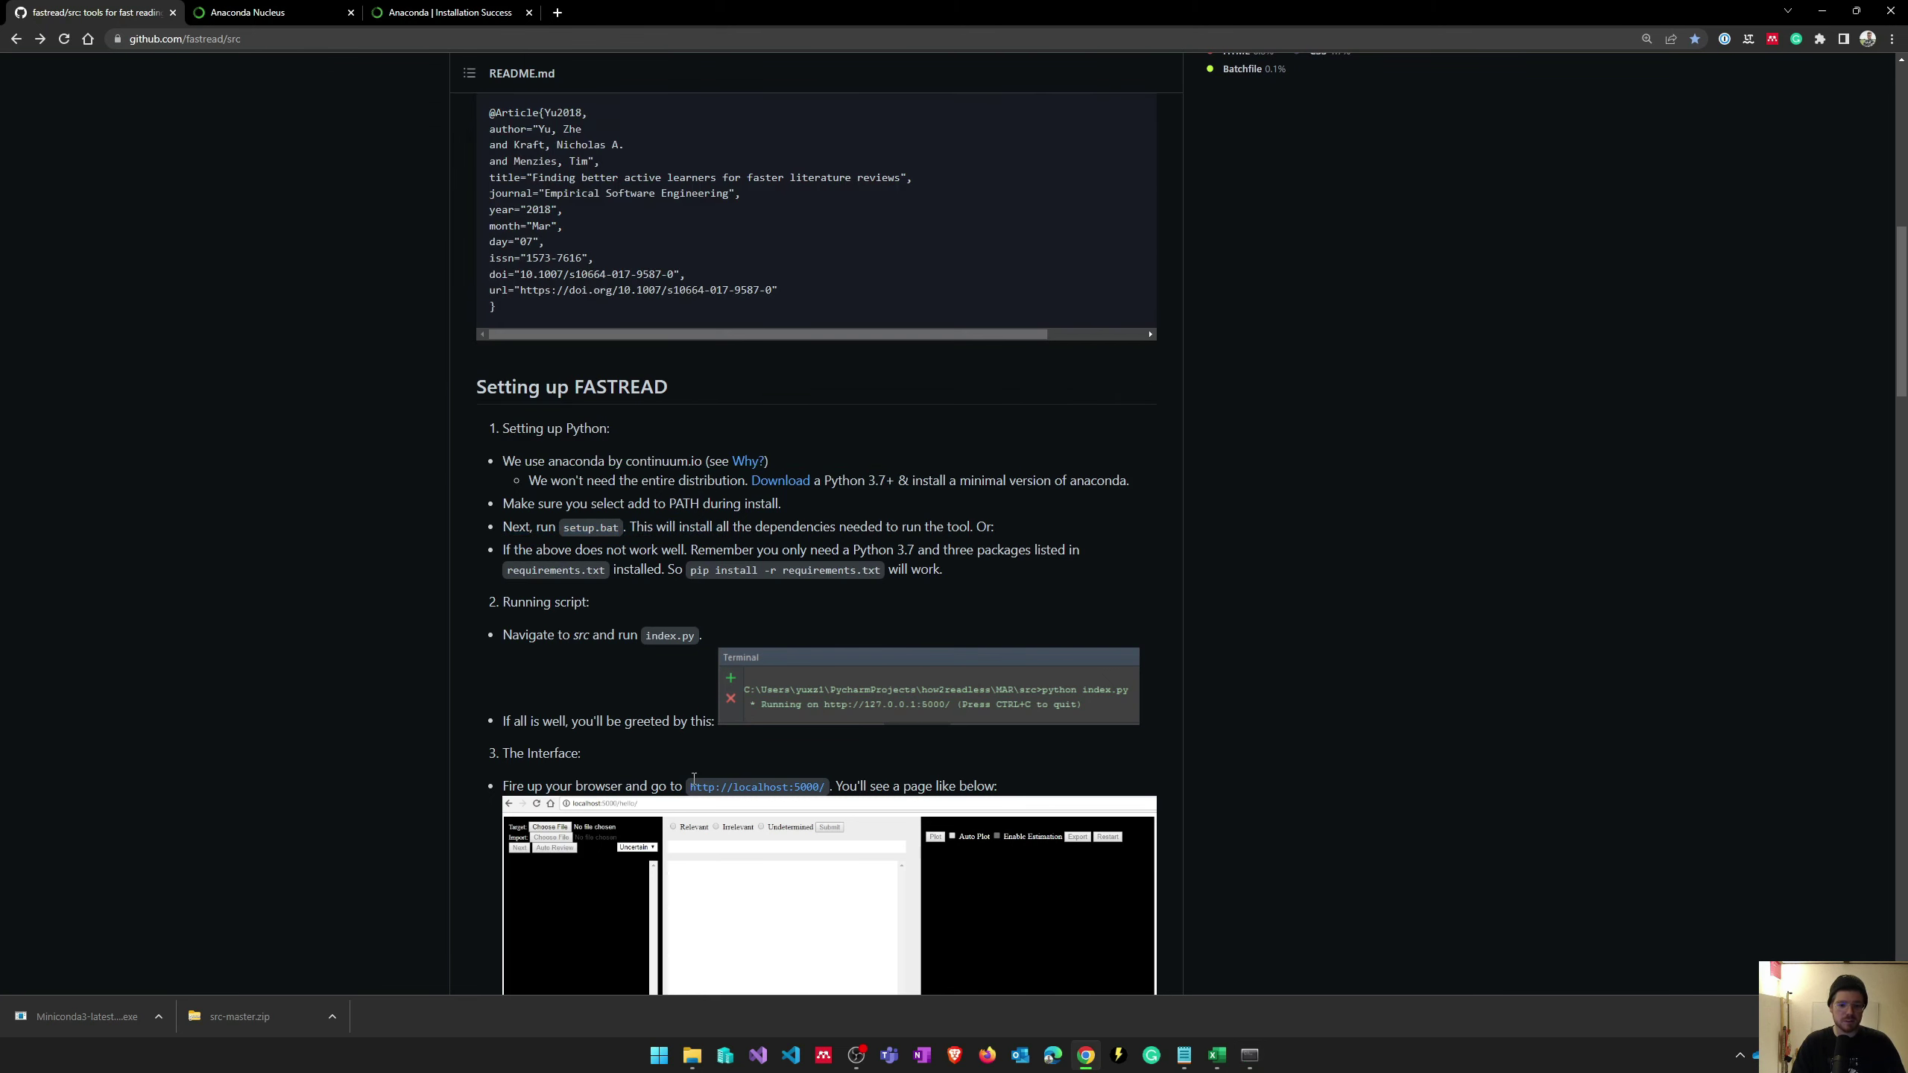
pyautogui.click(752, 786)
pyautogui.click(16, 38)
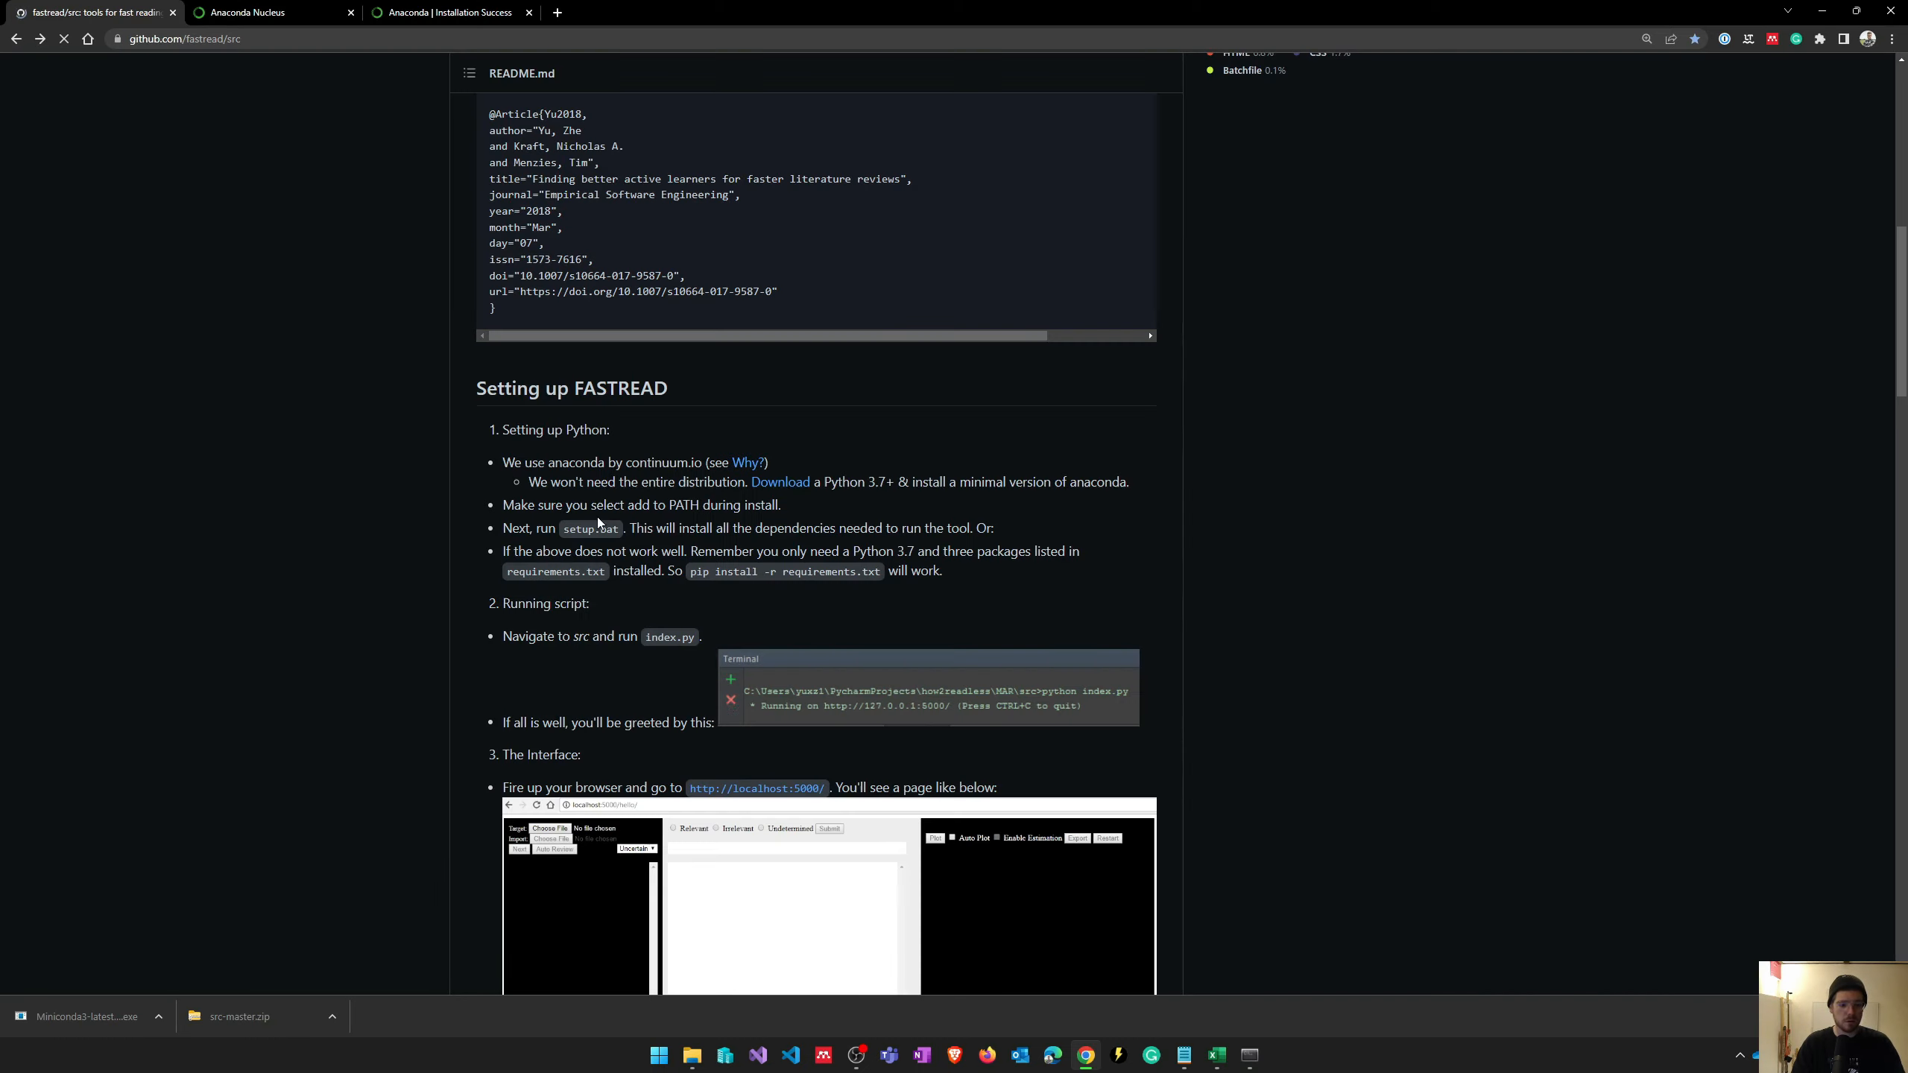
pyautogui.keyDown('ctrl'); pyautogui.click(757, 778); pyautogui.keyUp('ctrl')
pyautogui.click(627, 12)
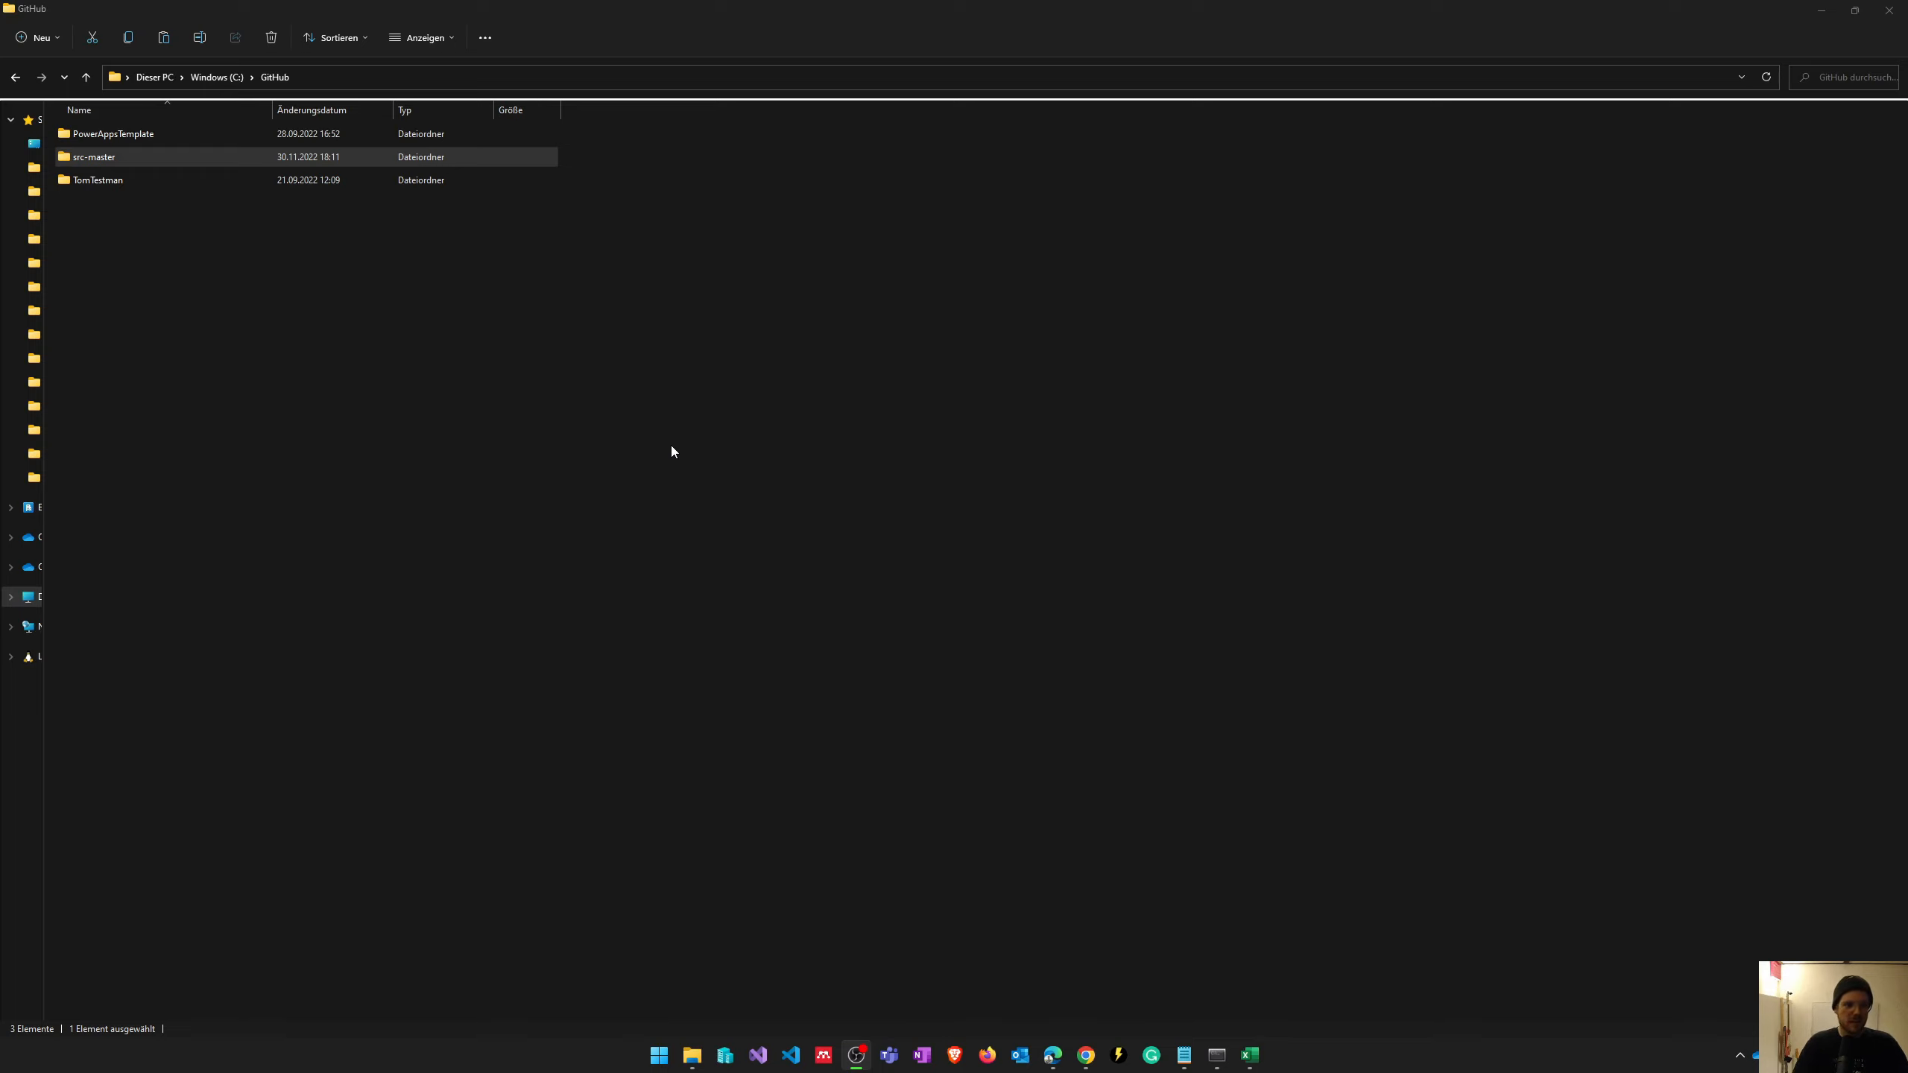
# - Navigate into src-master's workspace\data folder
pyautogui.doubleClick(93, 157)
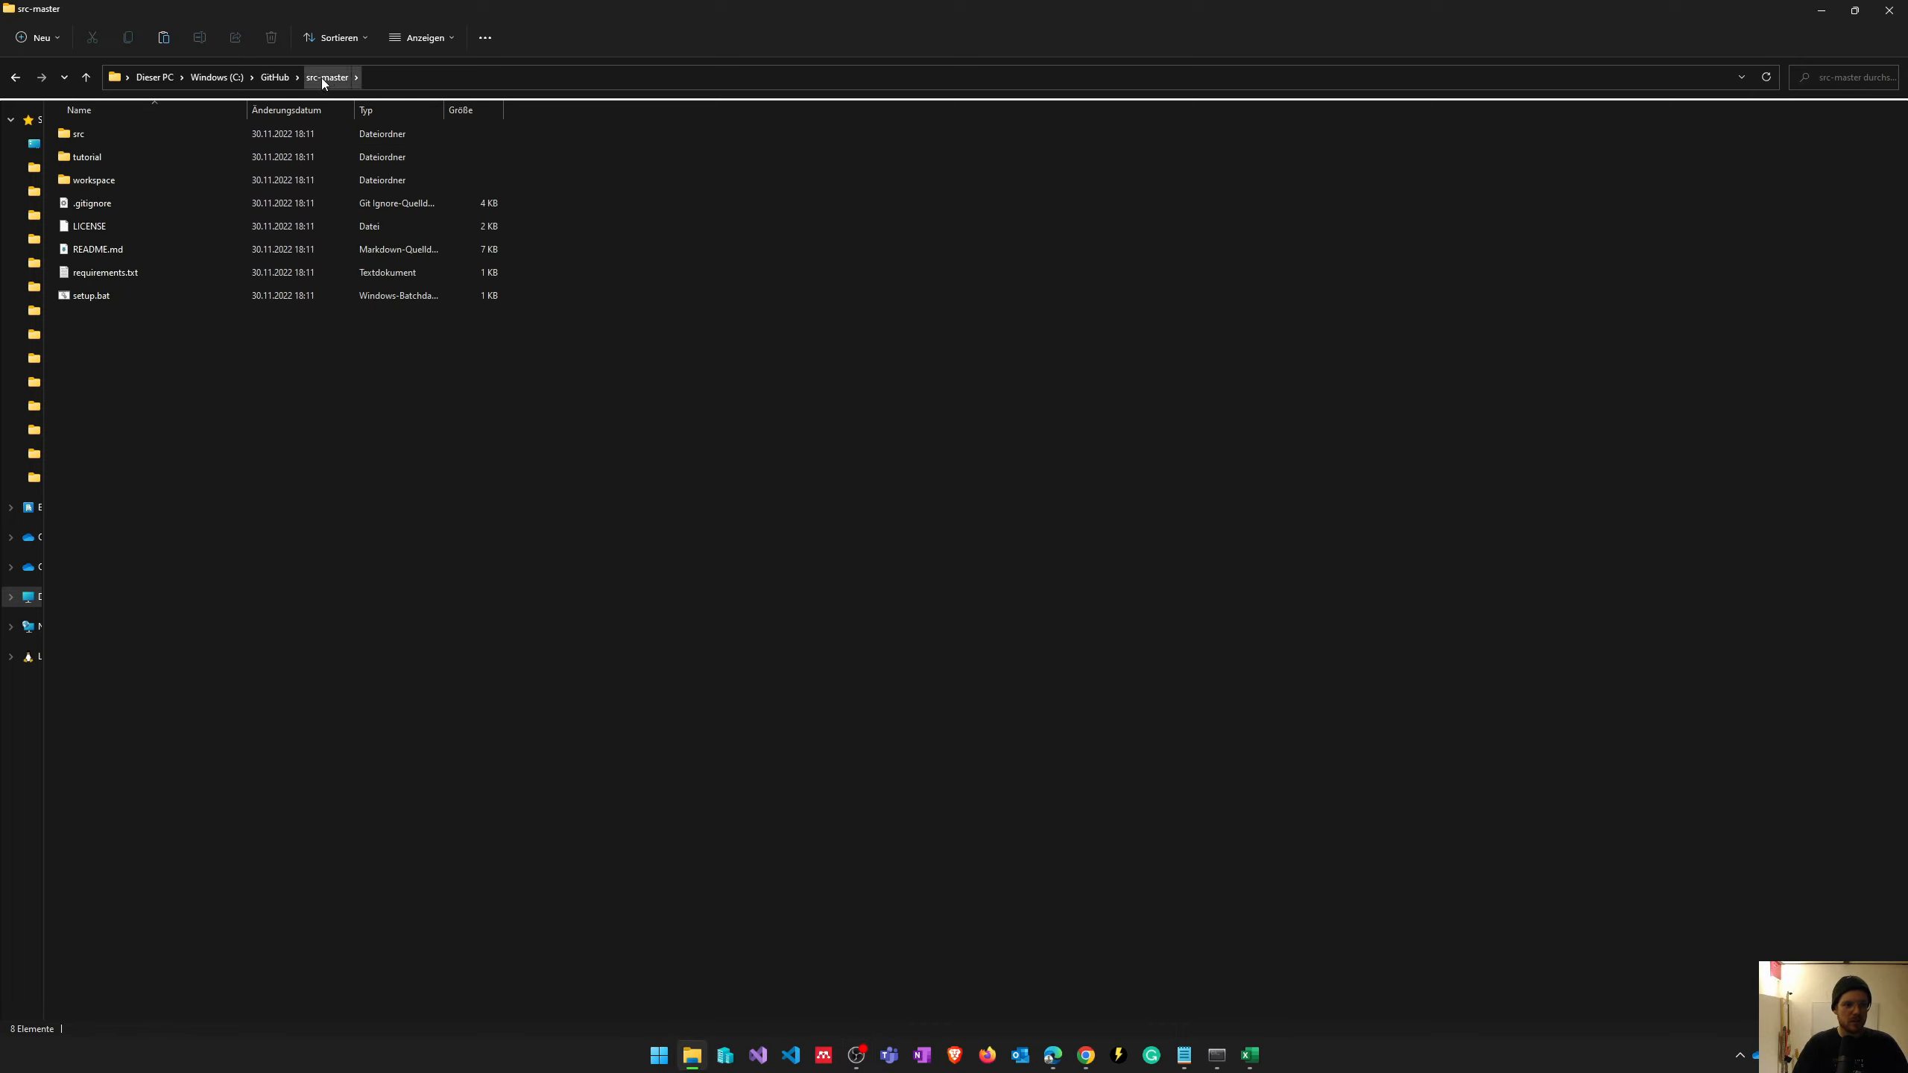
pyautogui.click(89, 179)
pyautogui.doubleClick(88, 180)
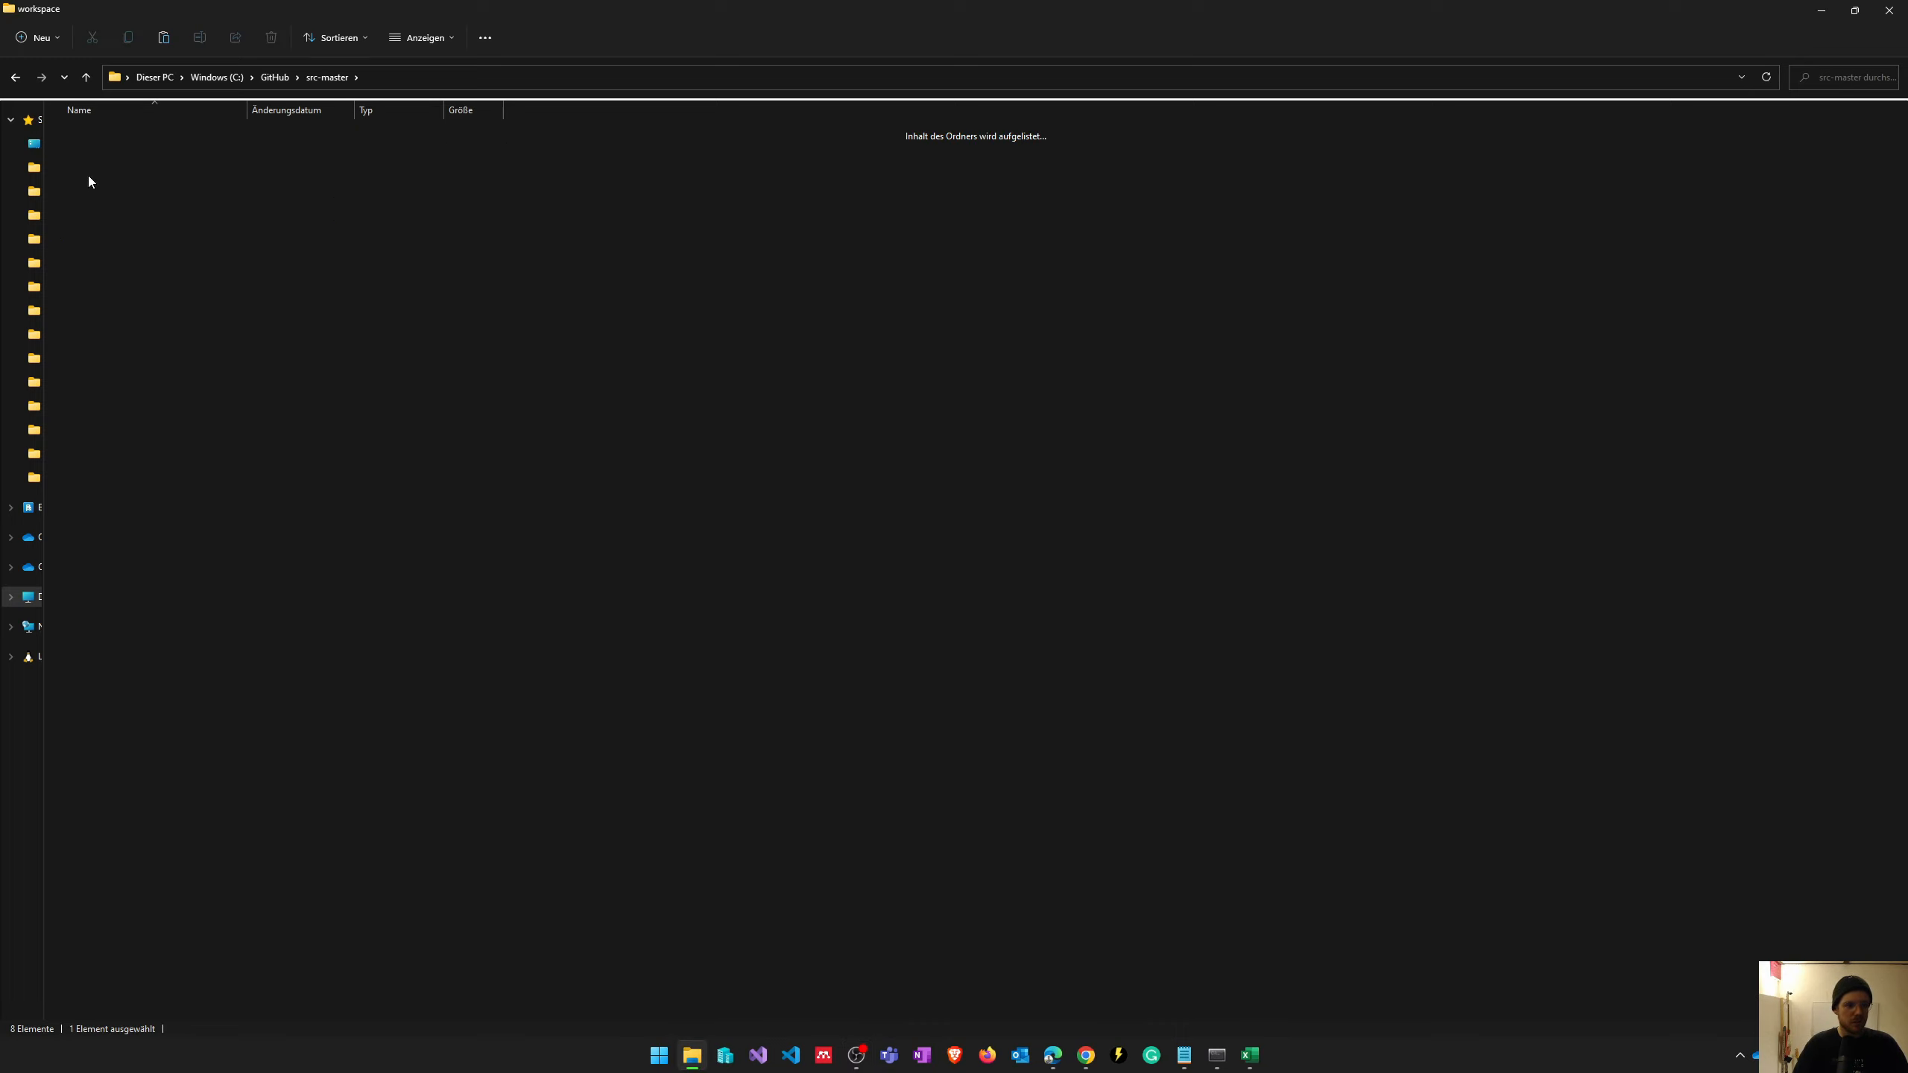
pyautogui.doubleClick(85, 155)
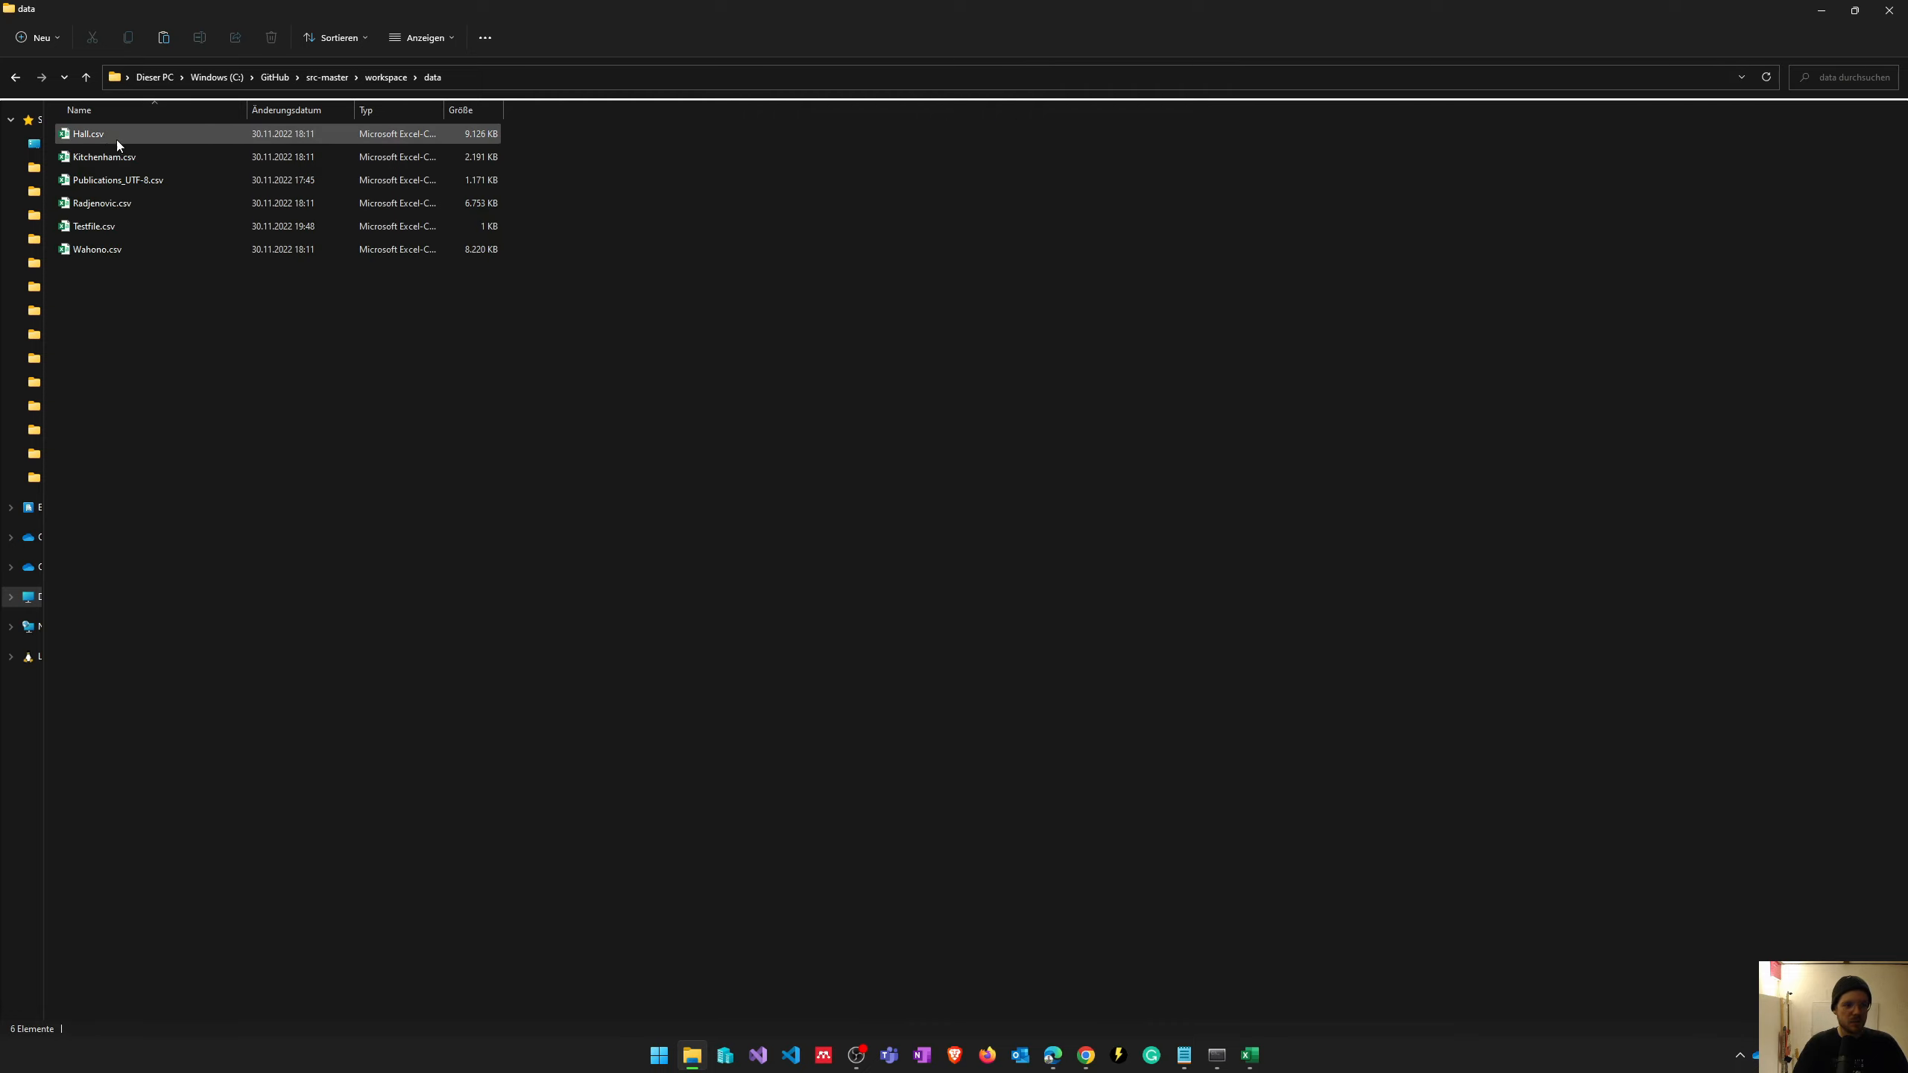
# - Browse the CSV files and bring up the context menu for Hall.csv
pyautogui.click(106, 134)
pyautogui.click(108, 205)
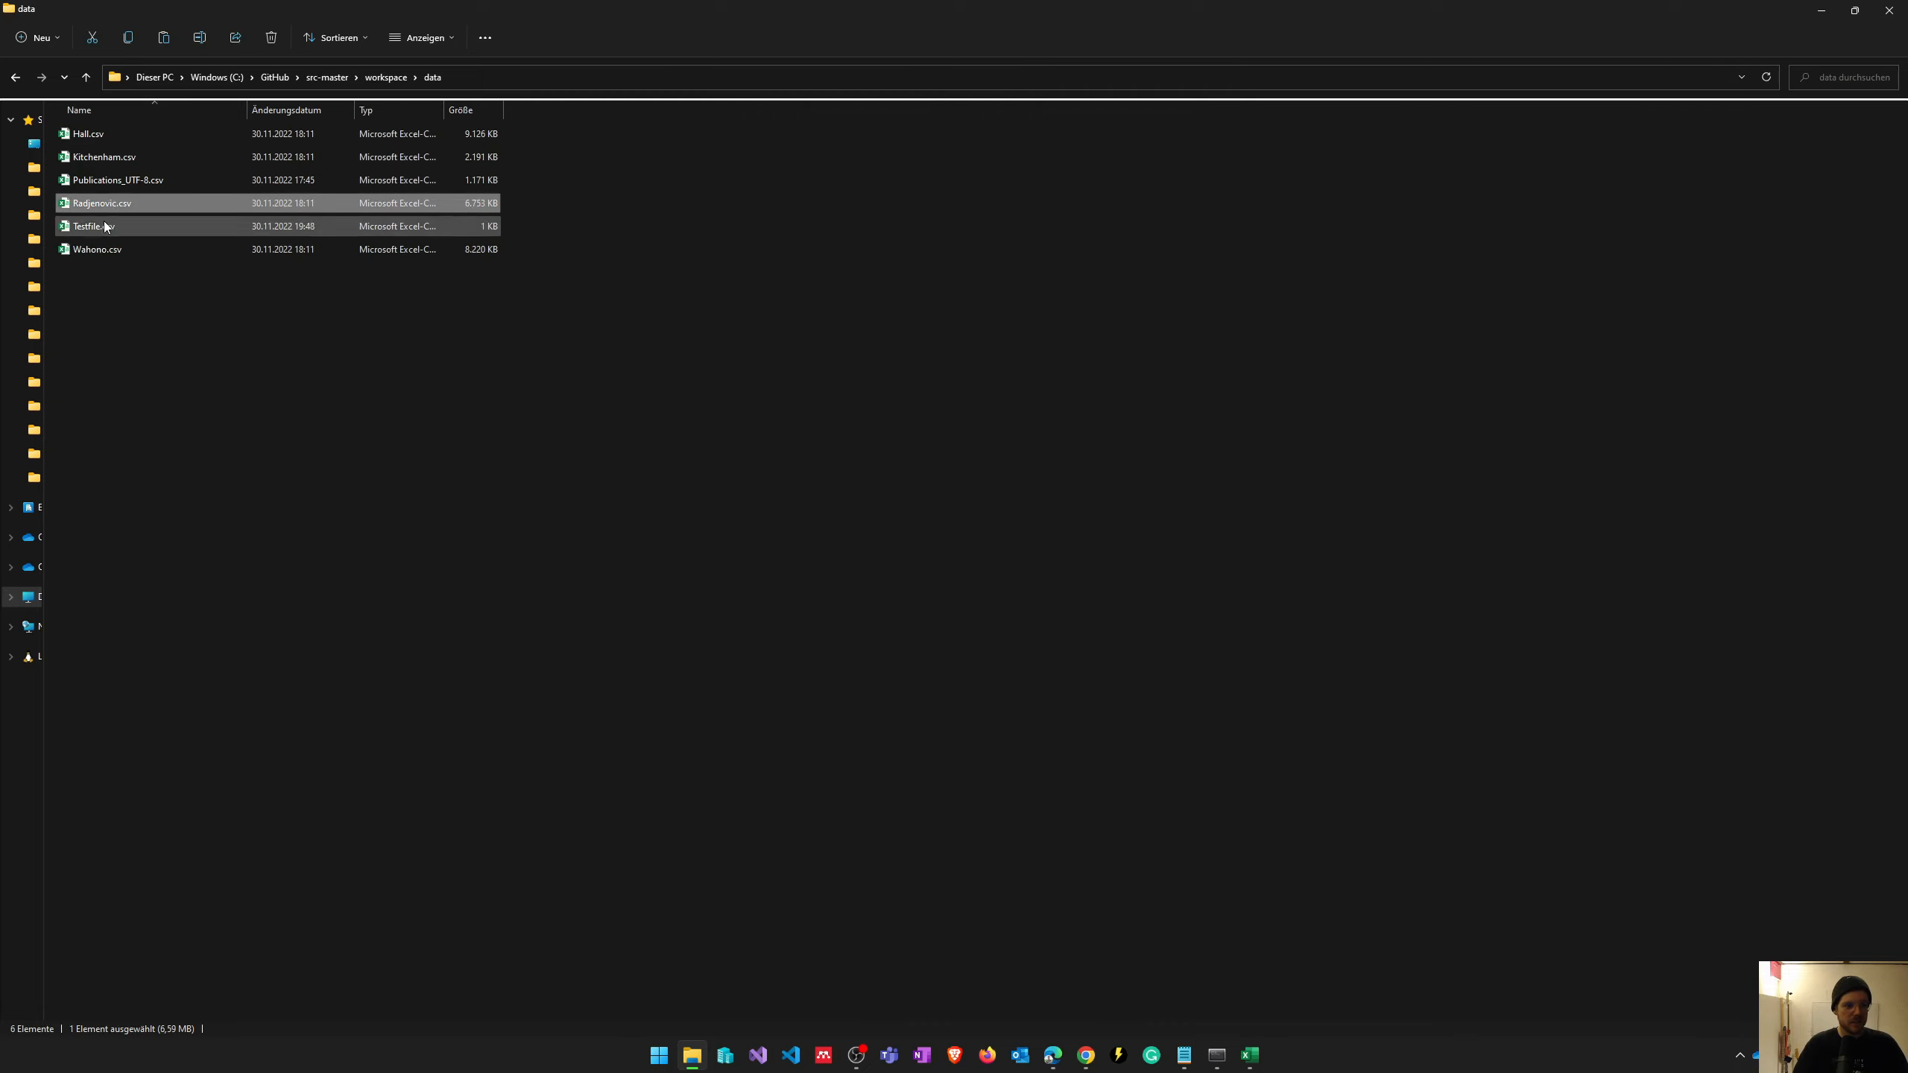
pyautogui.click(105, 251)
pyautogui.click(96, 138)
pyautogui.rightClick(95, 138)
pyautogui.moveTo(158, 211)
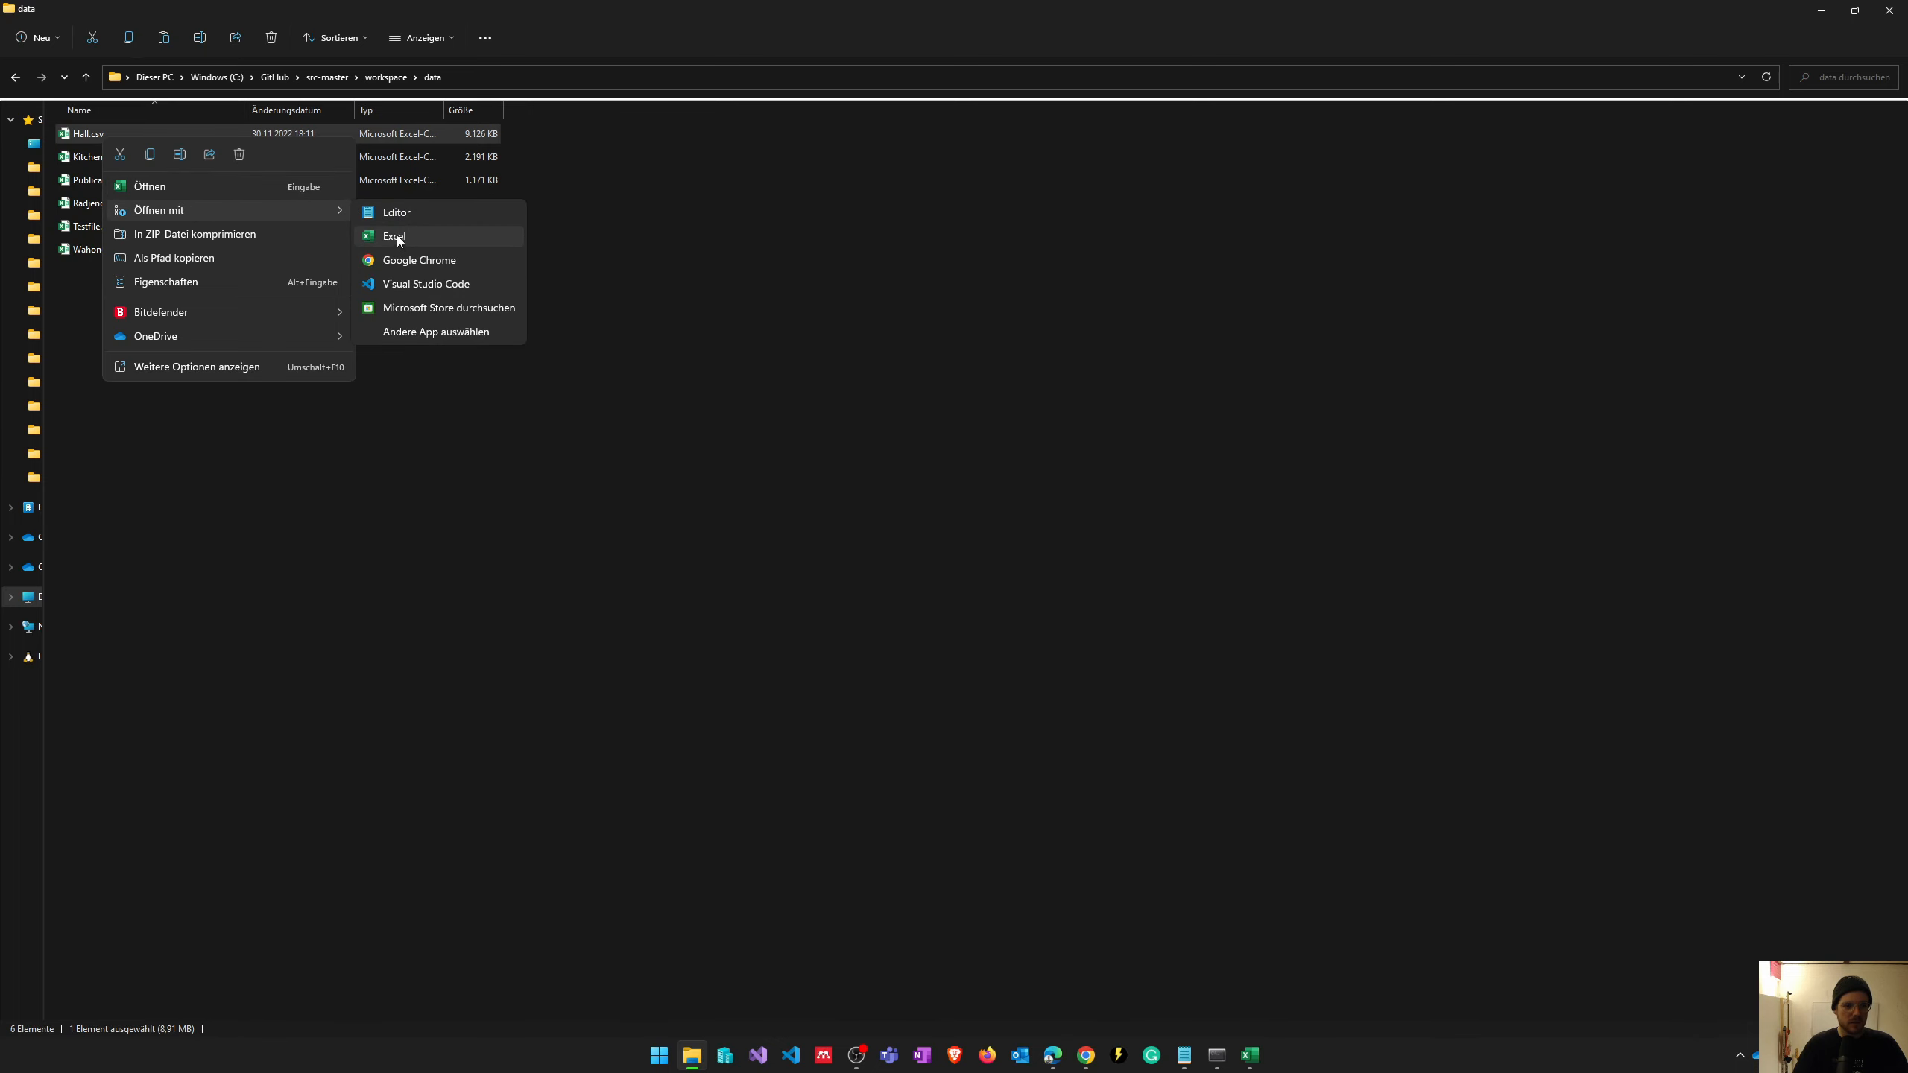
# - View Hall.csv in Editor and select its header line Document Title, Abstract, Year, PDF Link, label
pyautogui.click(395, 236)
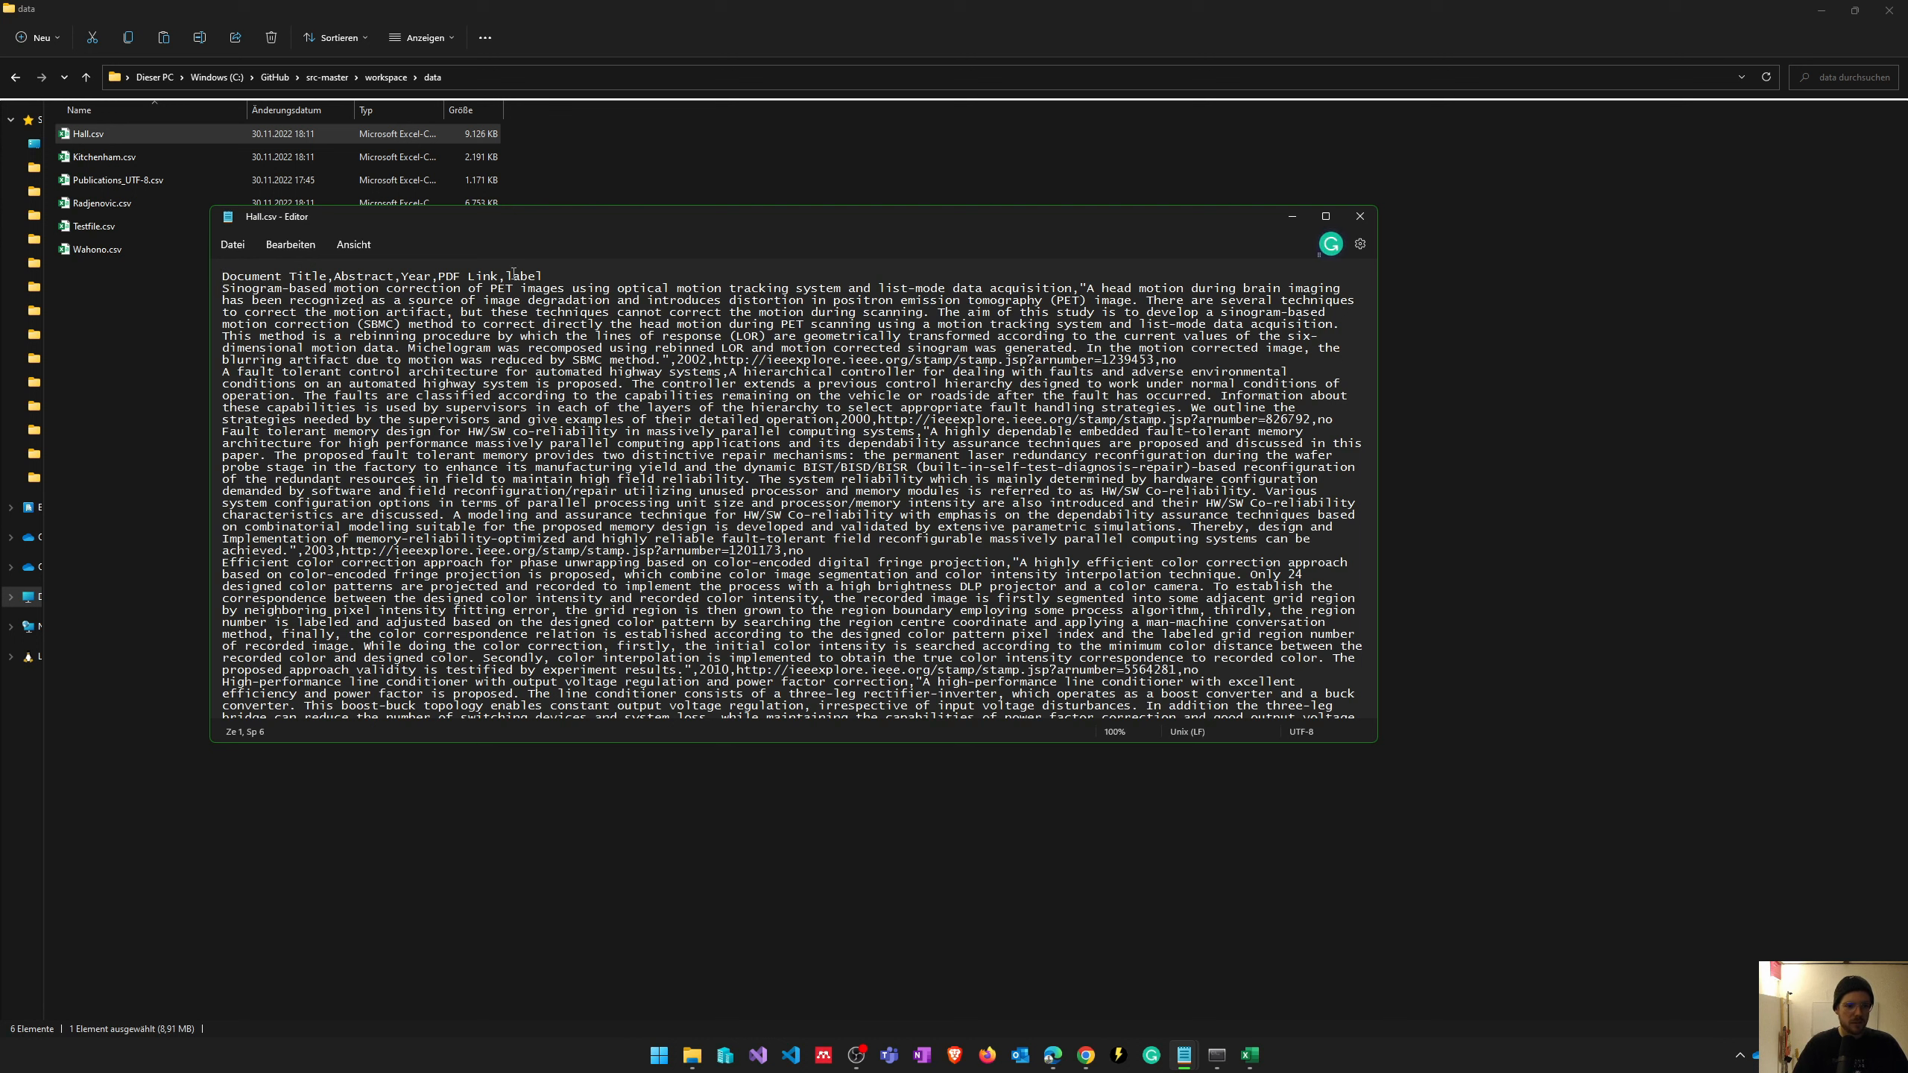
pyautogui.click(307, 277)
pyautogui.tripleClick(511, 277)
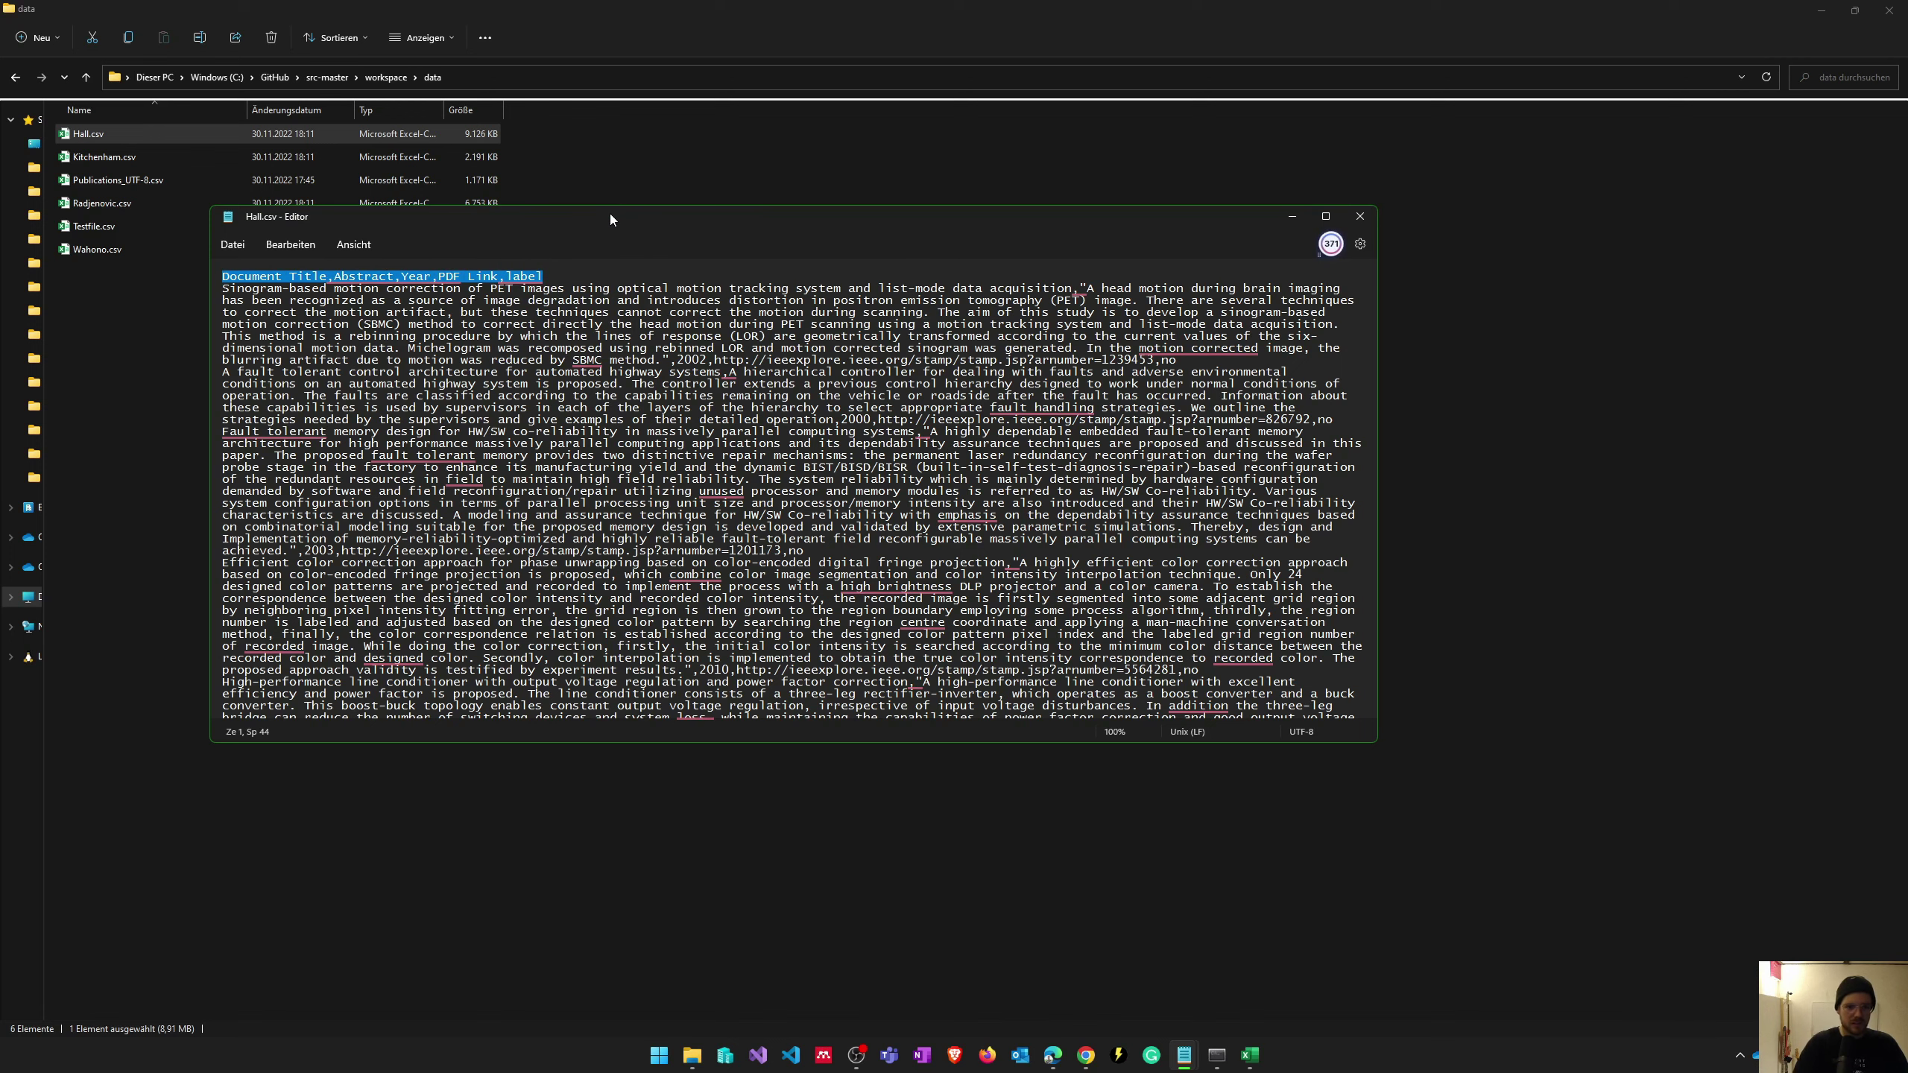
pyautogui.moveTo(617, 217); pyautogui.dragTo(465, 82)
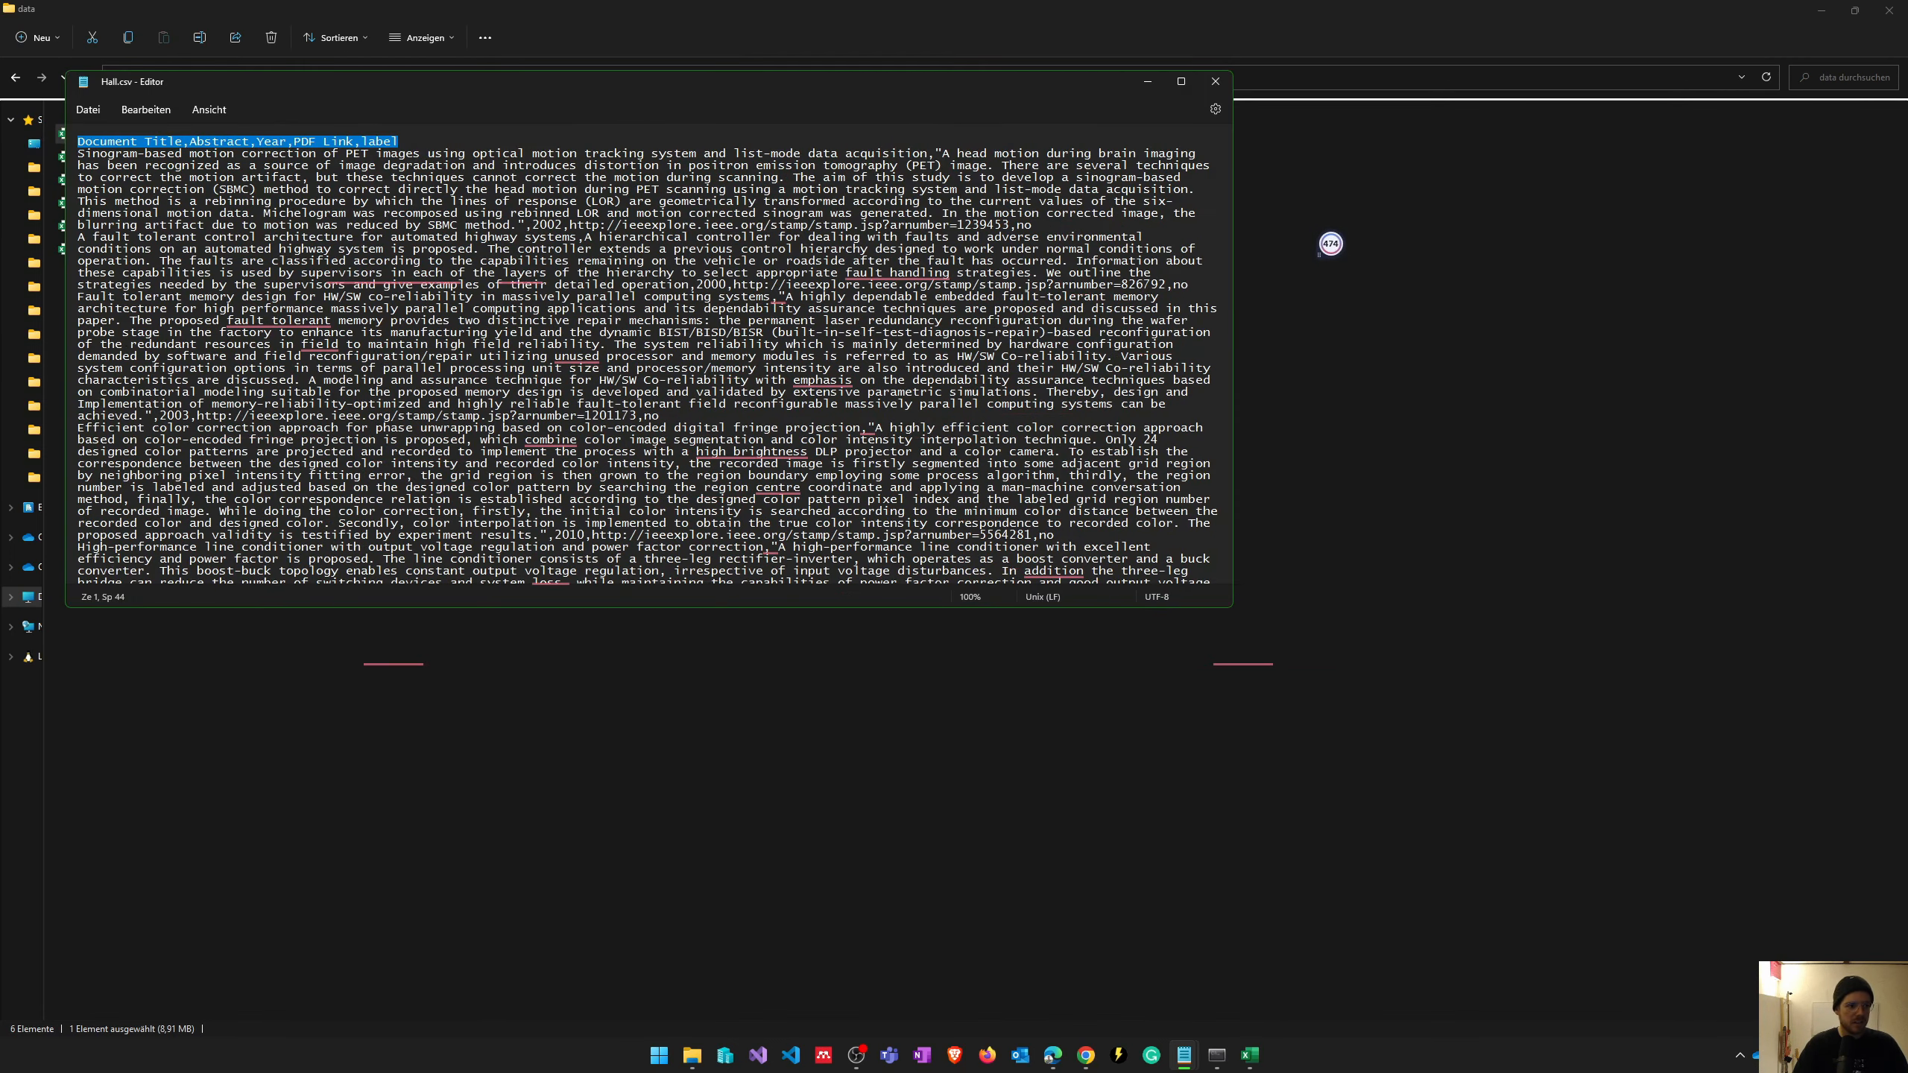
pyautogui.hotkey('alt', 'F4')
# - Rename the Title header to Document Title and delete the Keywords and Authors columns
pyautogui.hotkey('alt', 'Tab')
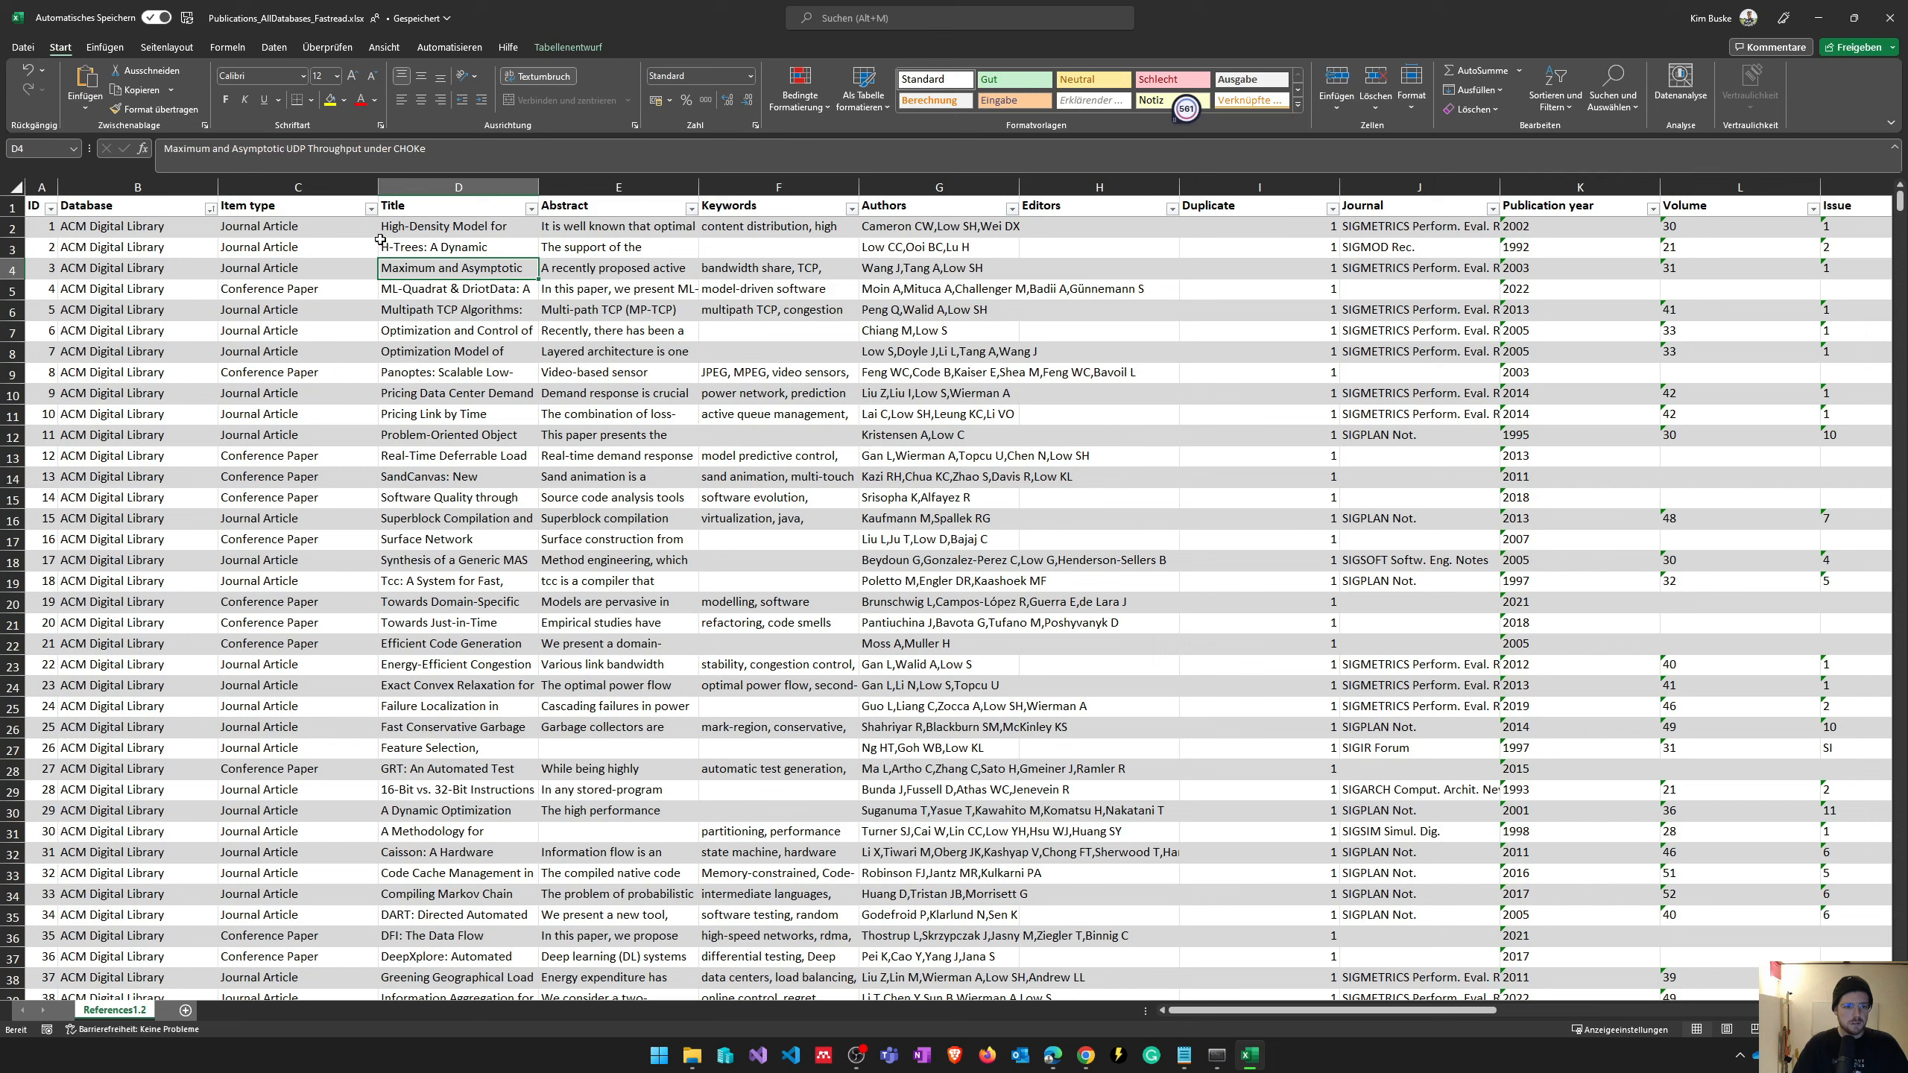
pyautogui.click(395, 206)
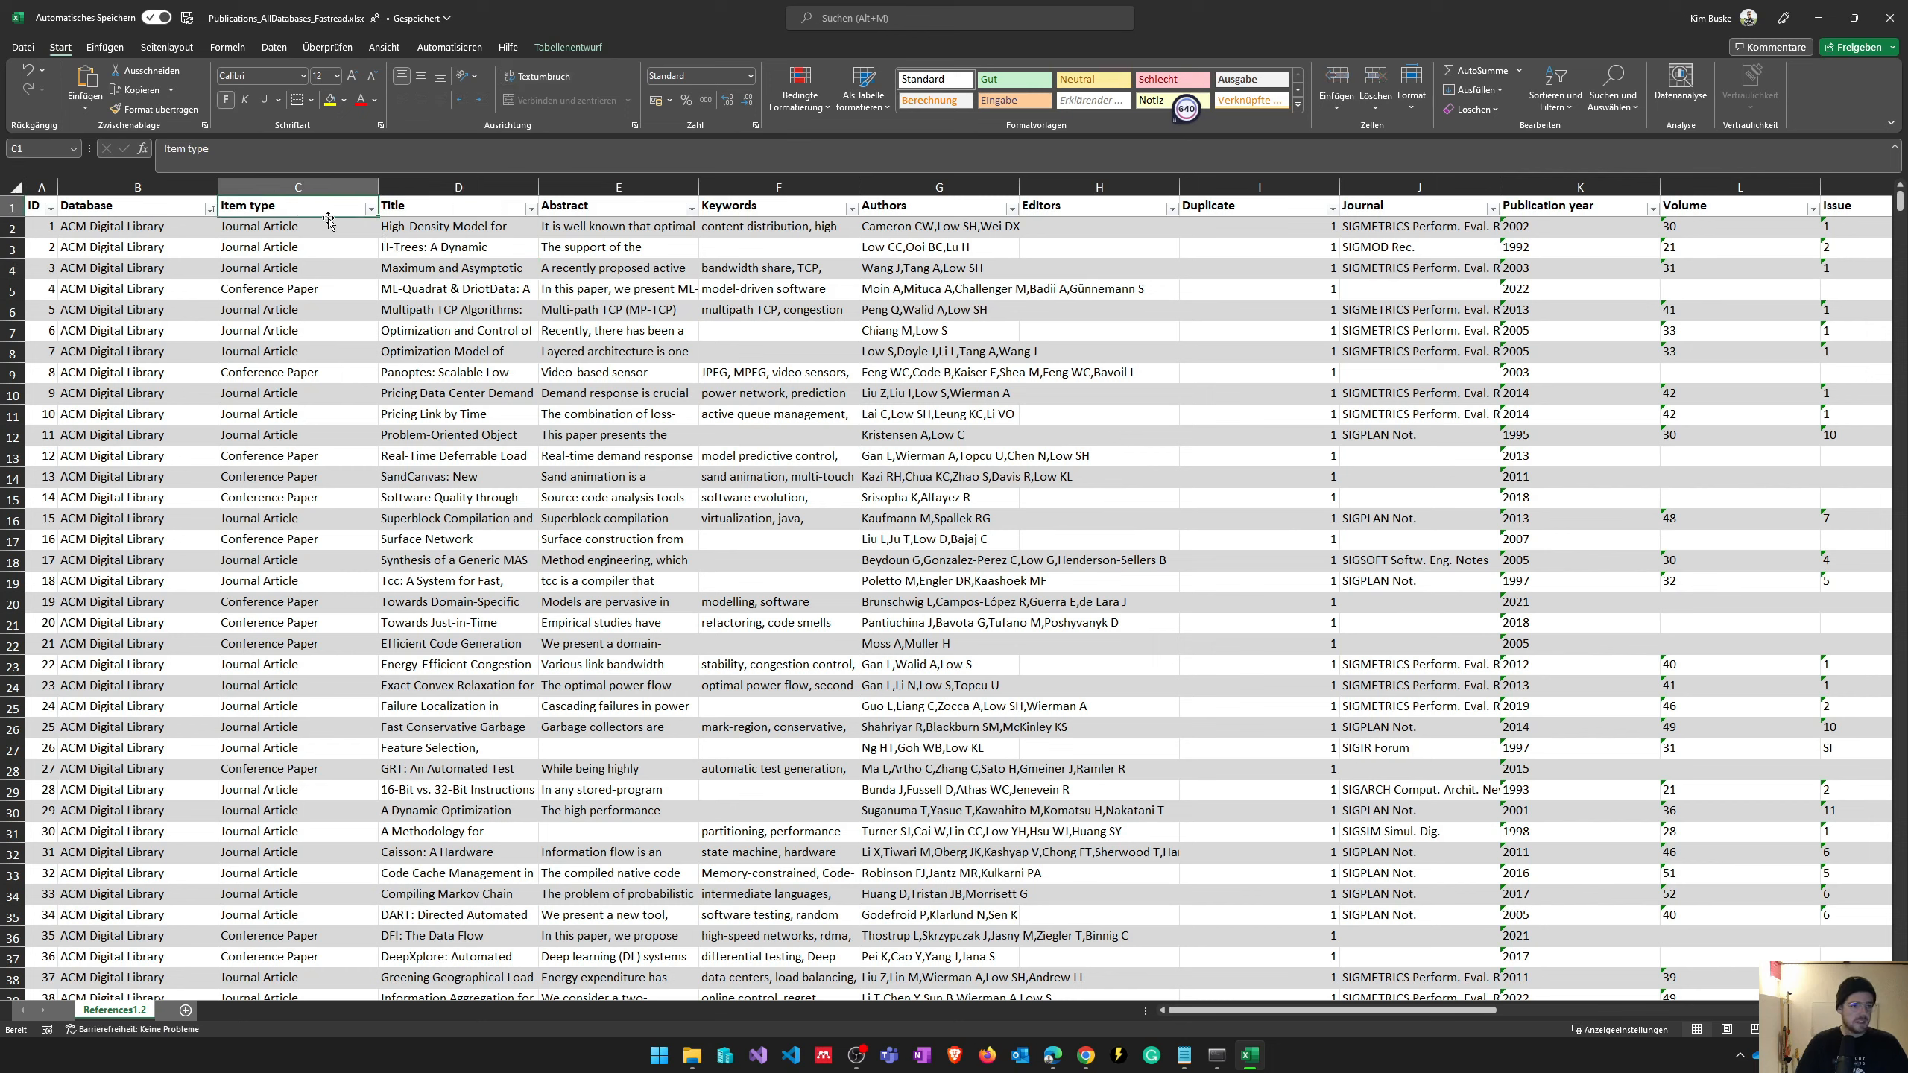
pyautogui.write('Document')
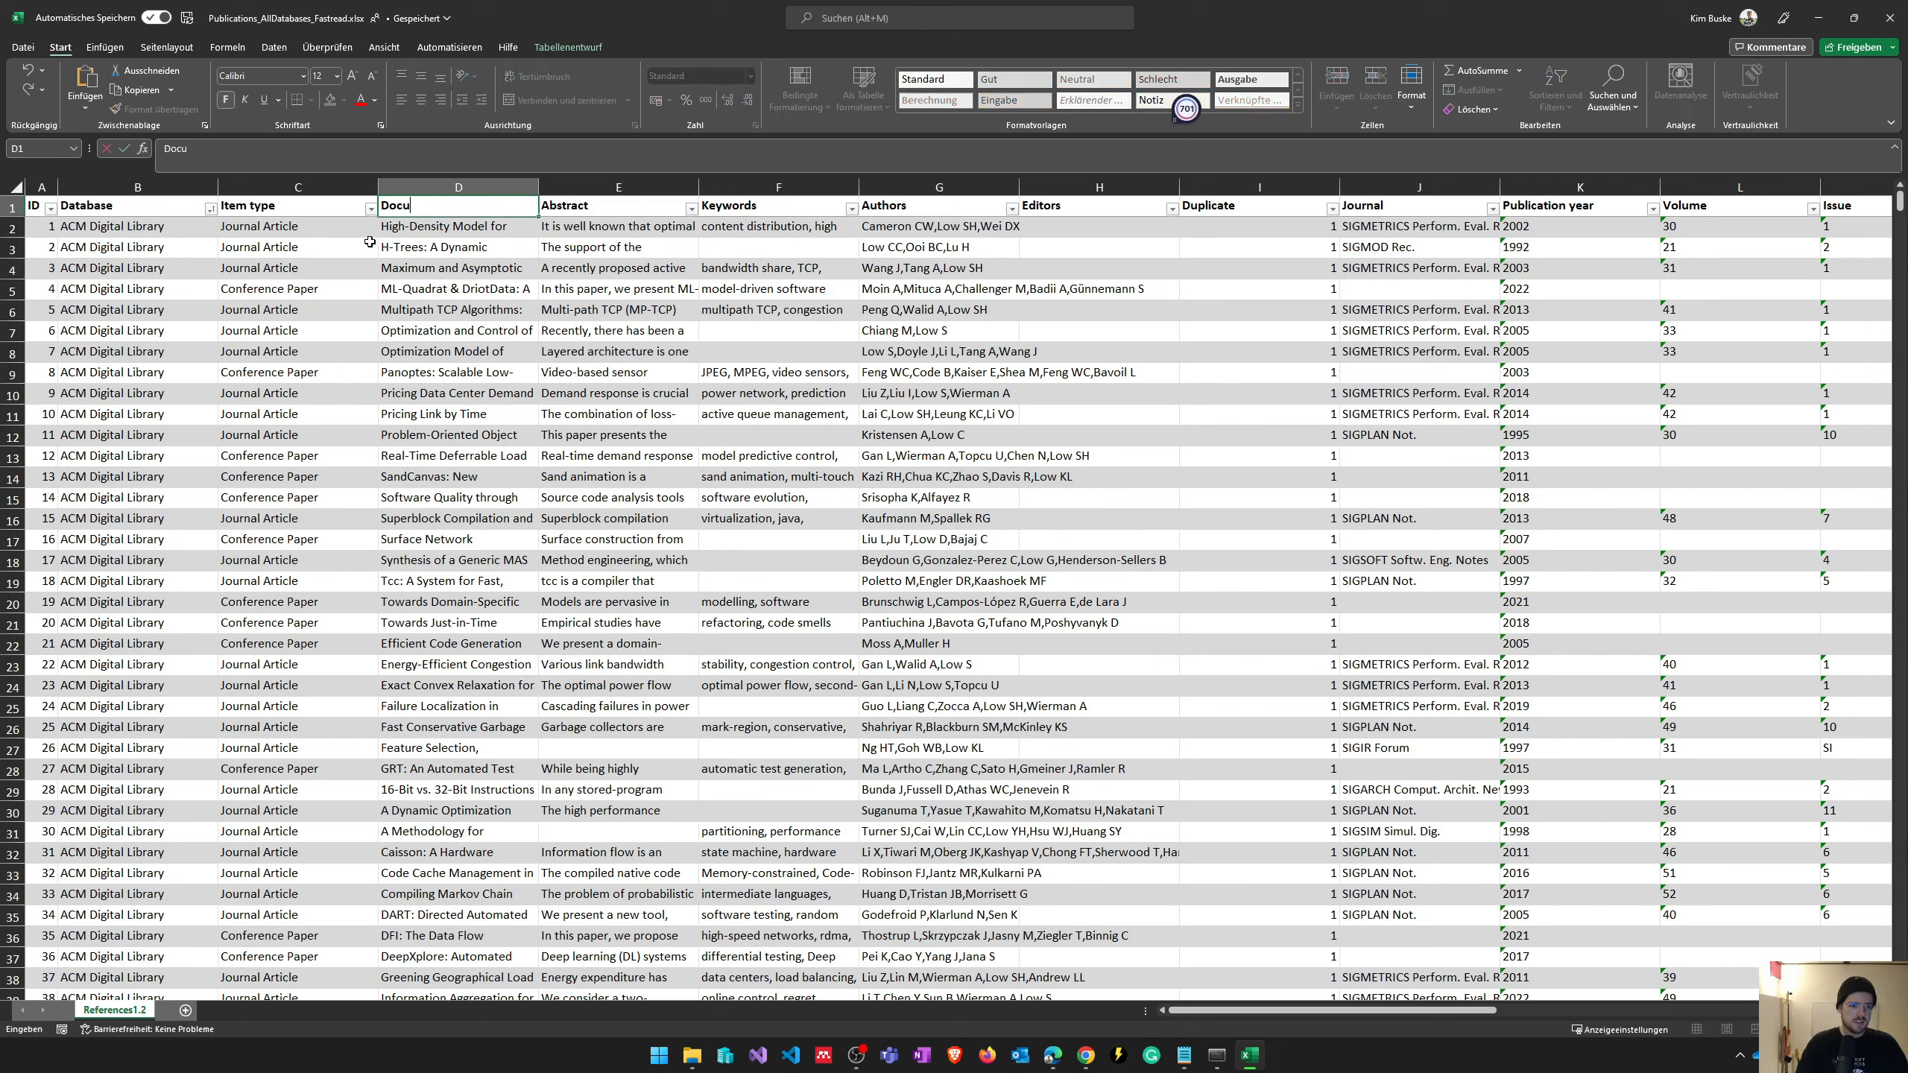
pyautogui.press('Tab')
pyautogui.press('Tab')
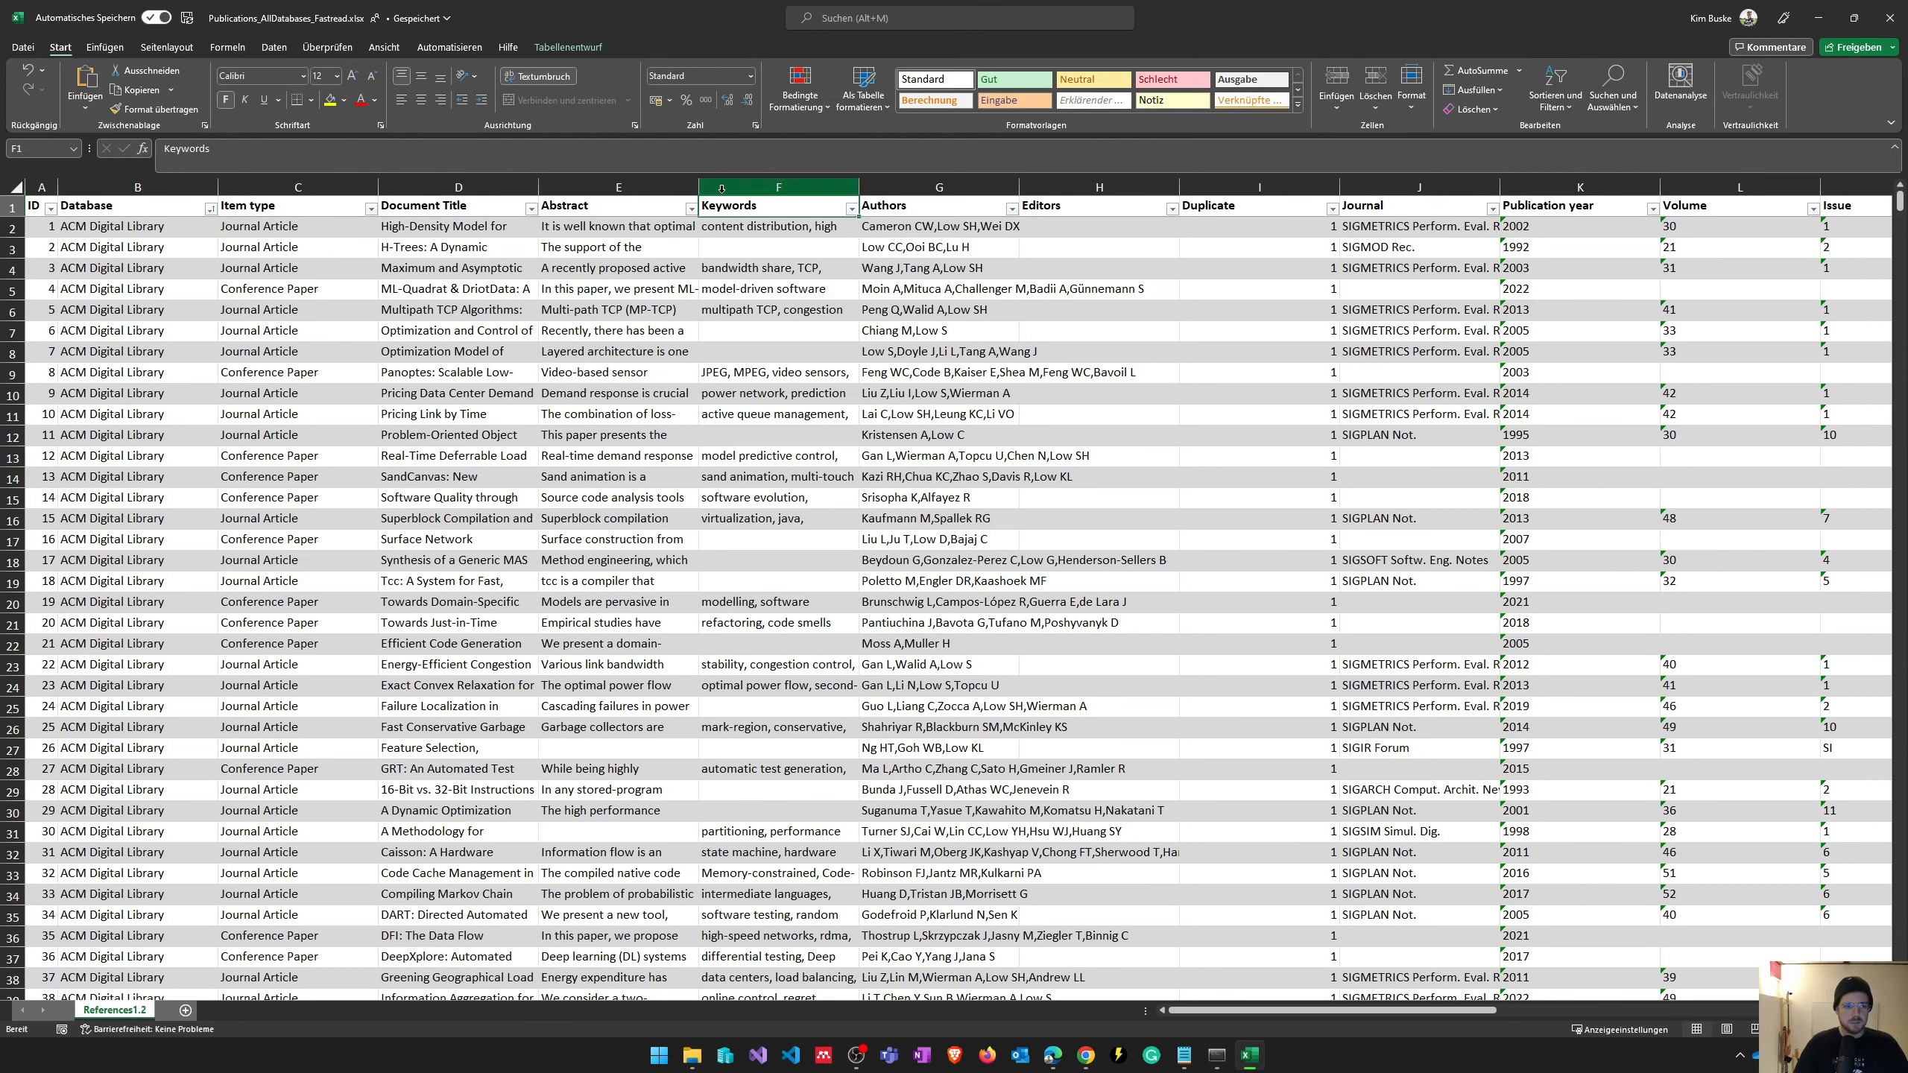
pyautogui.click(722, 186)
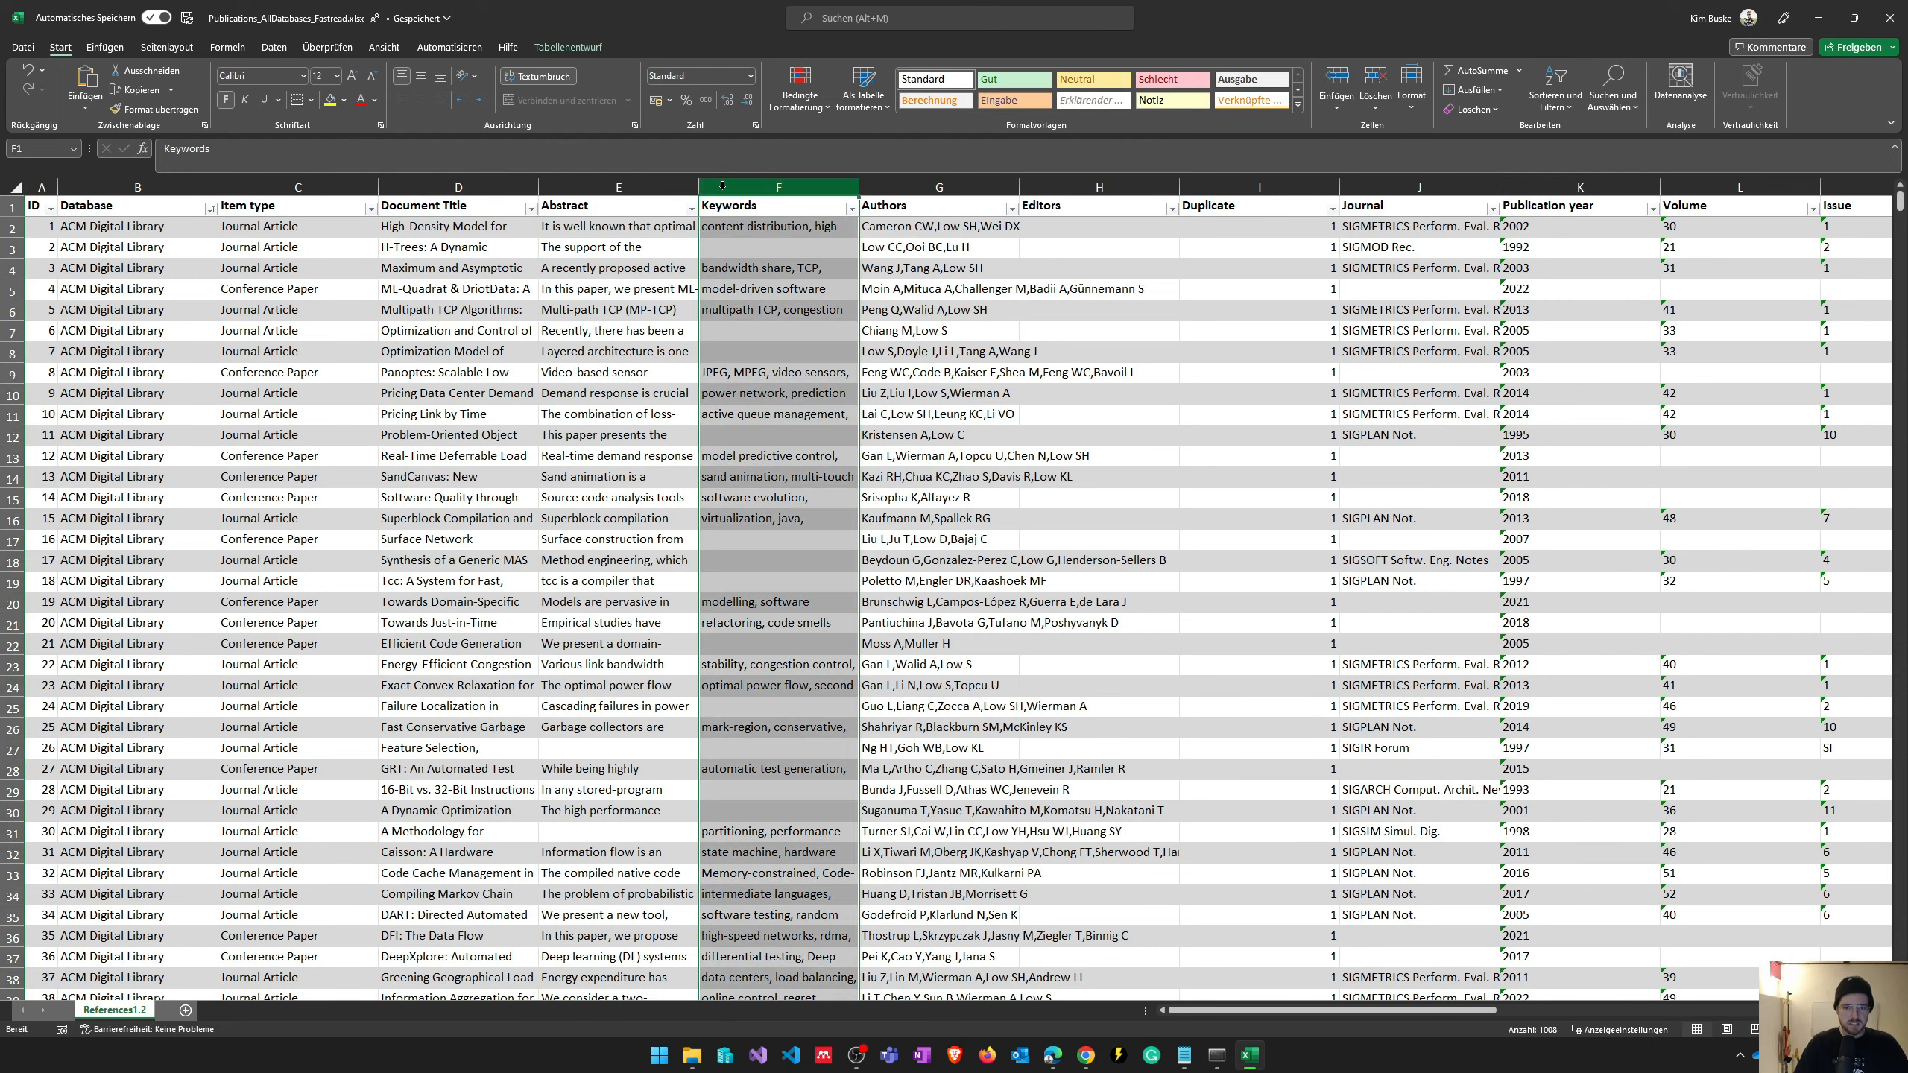
pyautogui.hotkey('ctrl', '-')
pyautogui.hotkey('ctrl', '-')
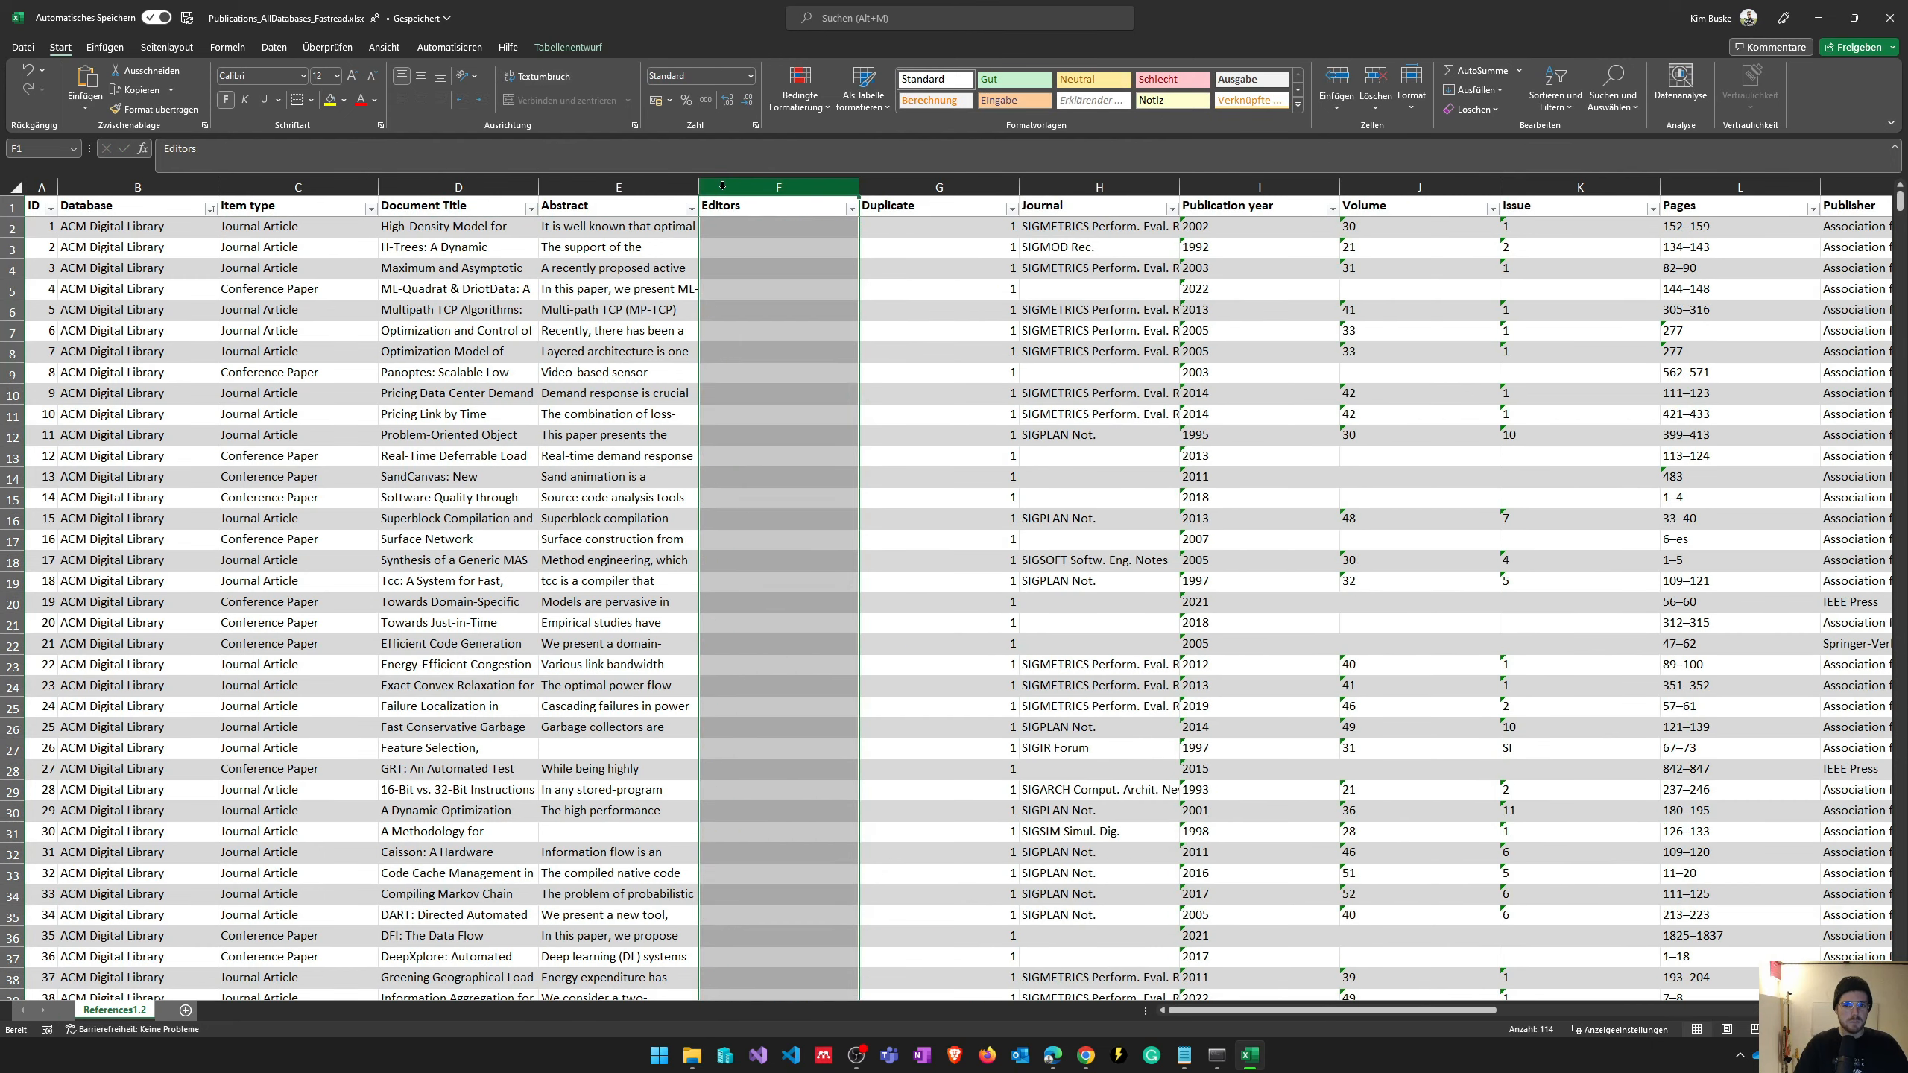
pyautogui.hotkey('ctrl', '-')
pyautogui.hotkey('ctrl', '-')
pyautogui.hotkey('ctrl', '-')
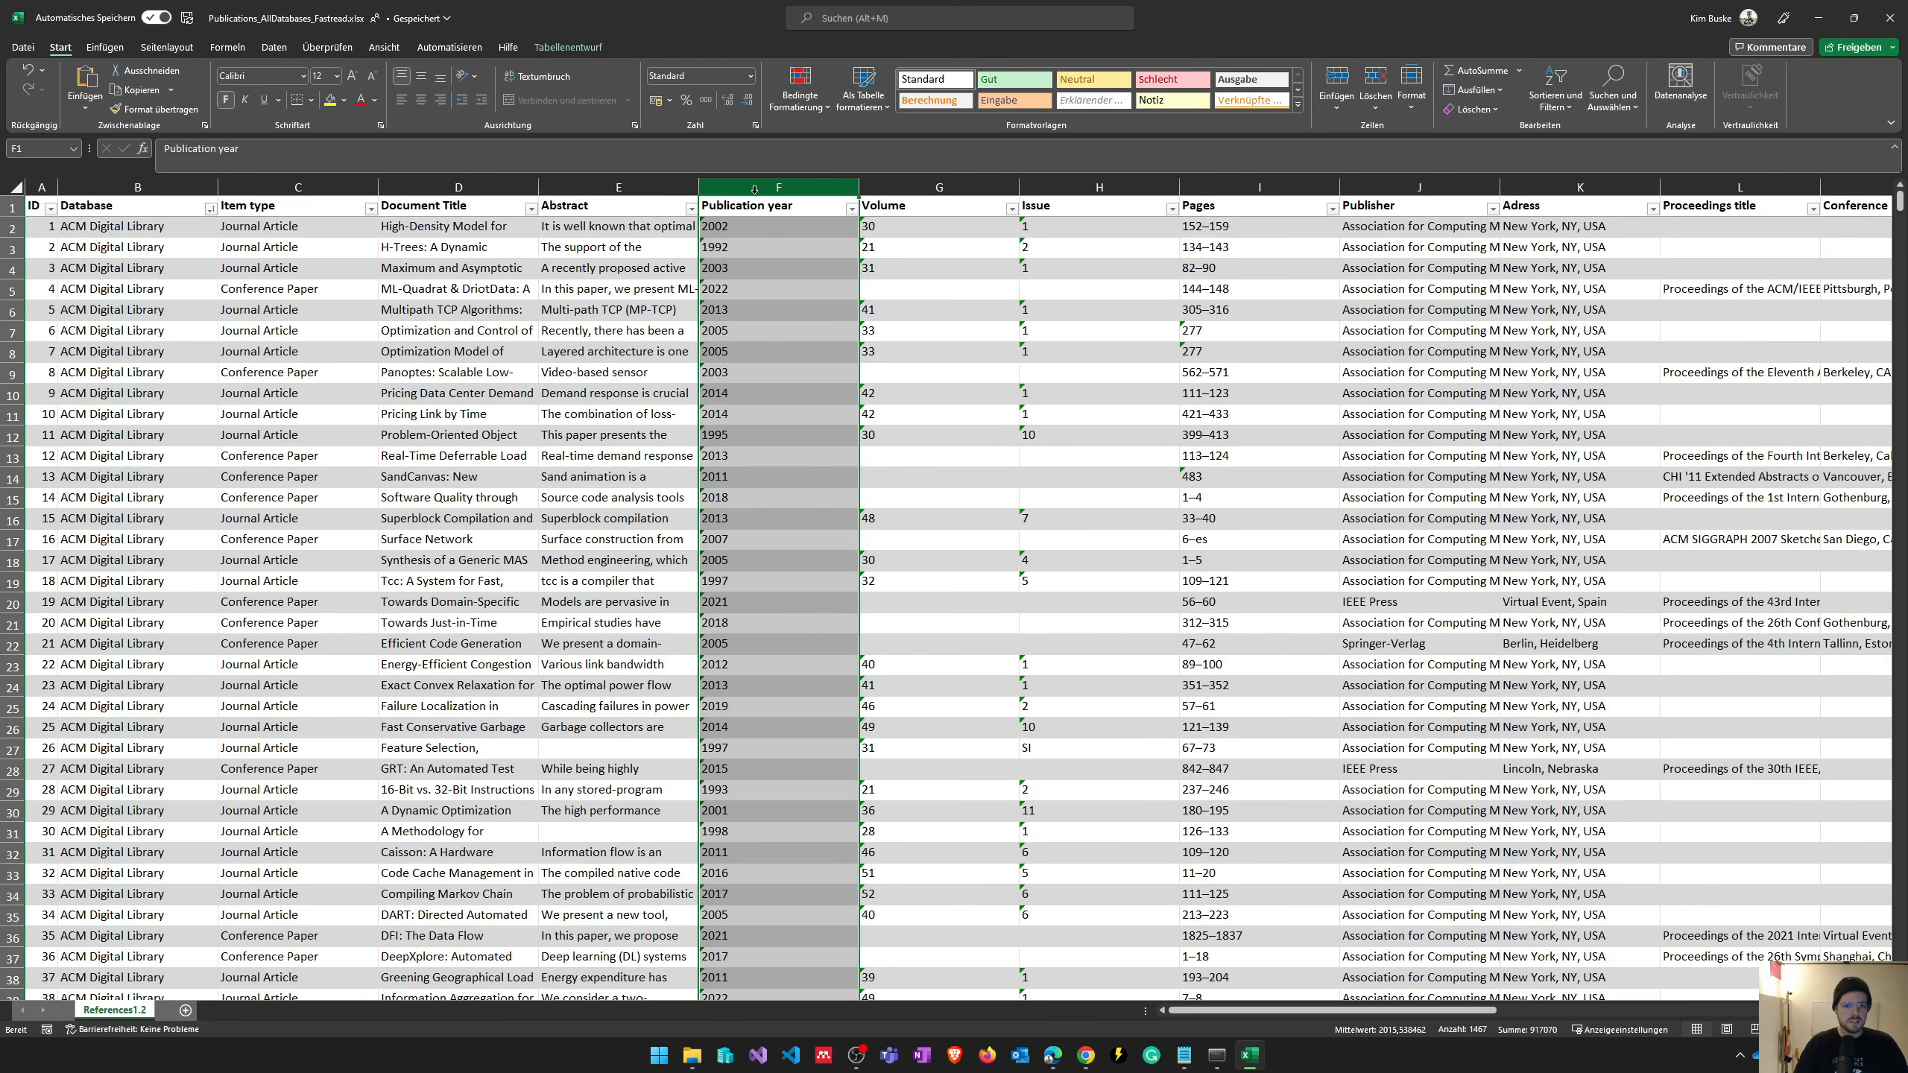
# - Rename Publication year to Year, narrow that column and widen the URLs column
pyautogui.click(755, 205)
pyautogui.doubleClick(757, 205)
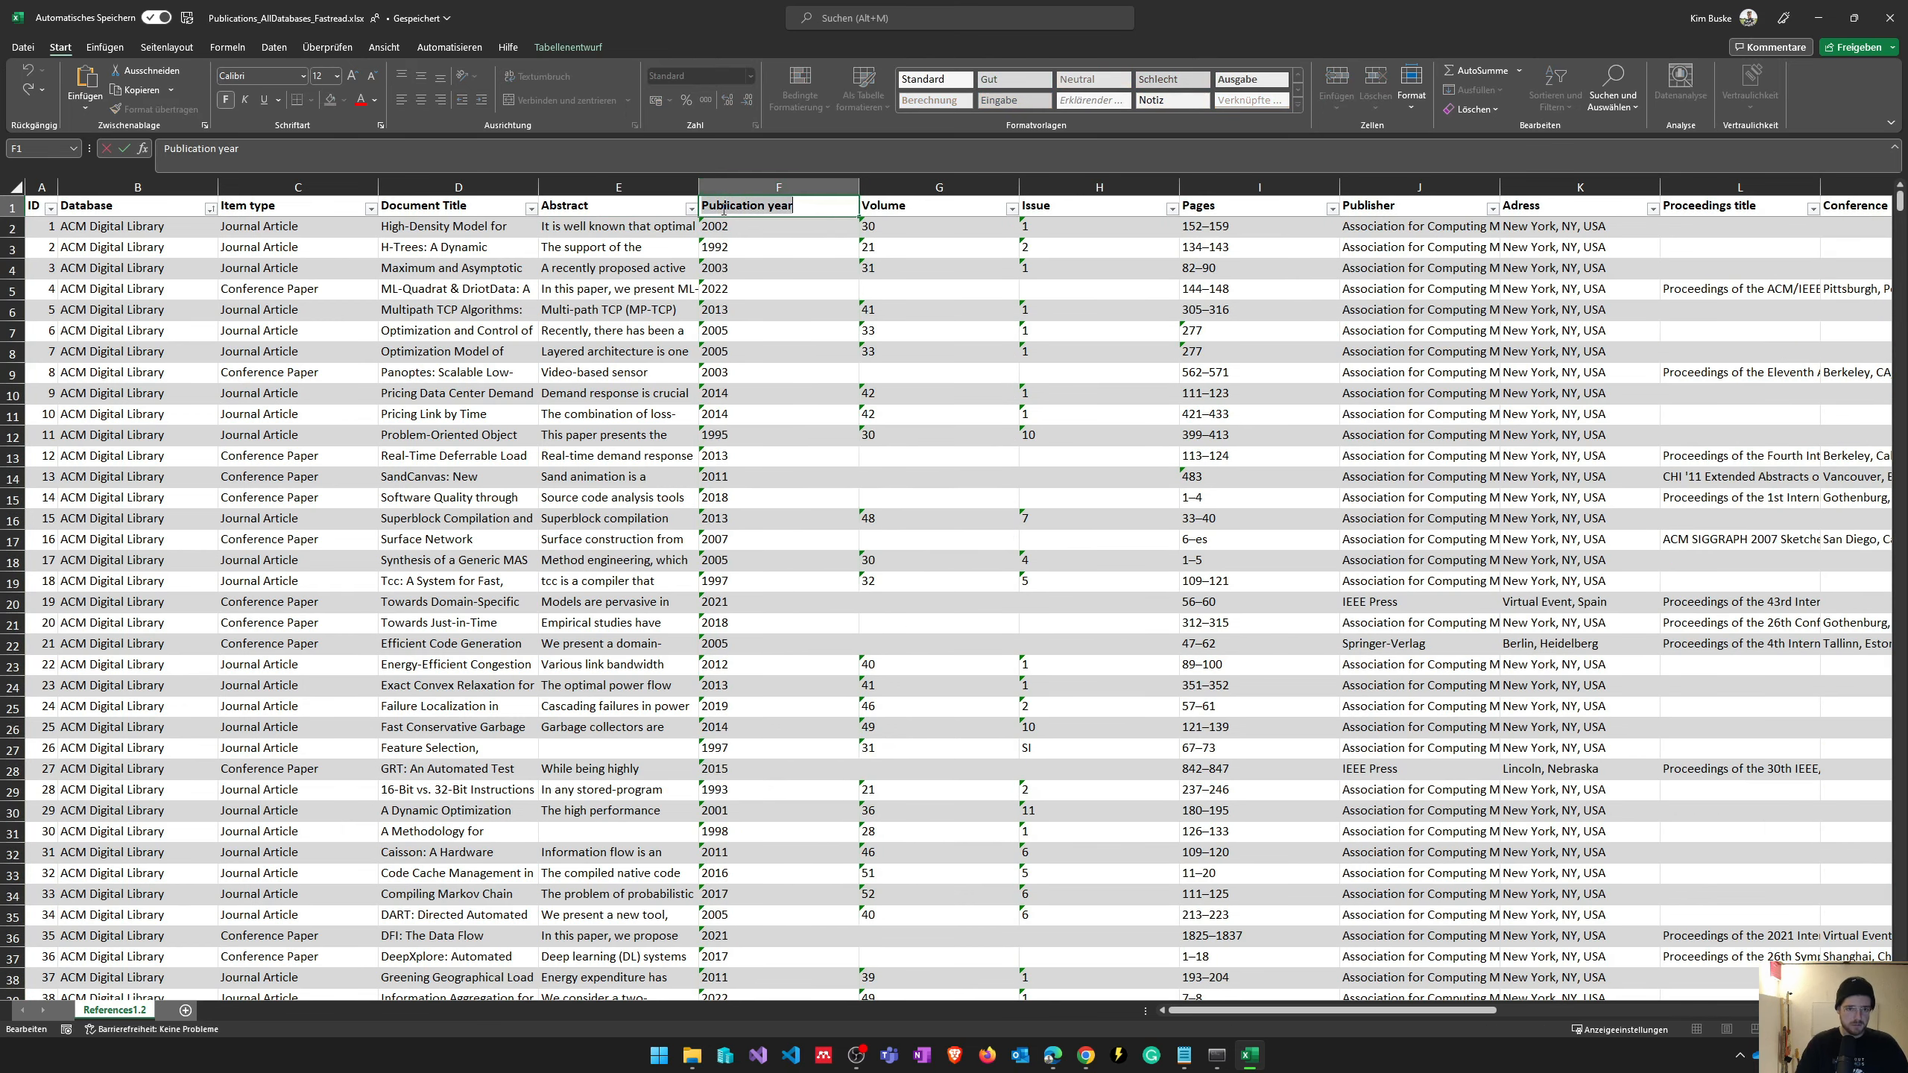
pyautogui.write('Ye')
pyautogui.click(859, 186)
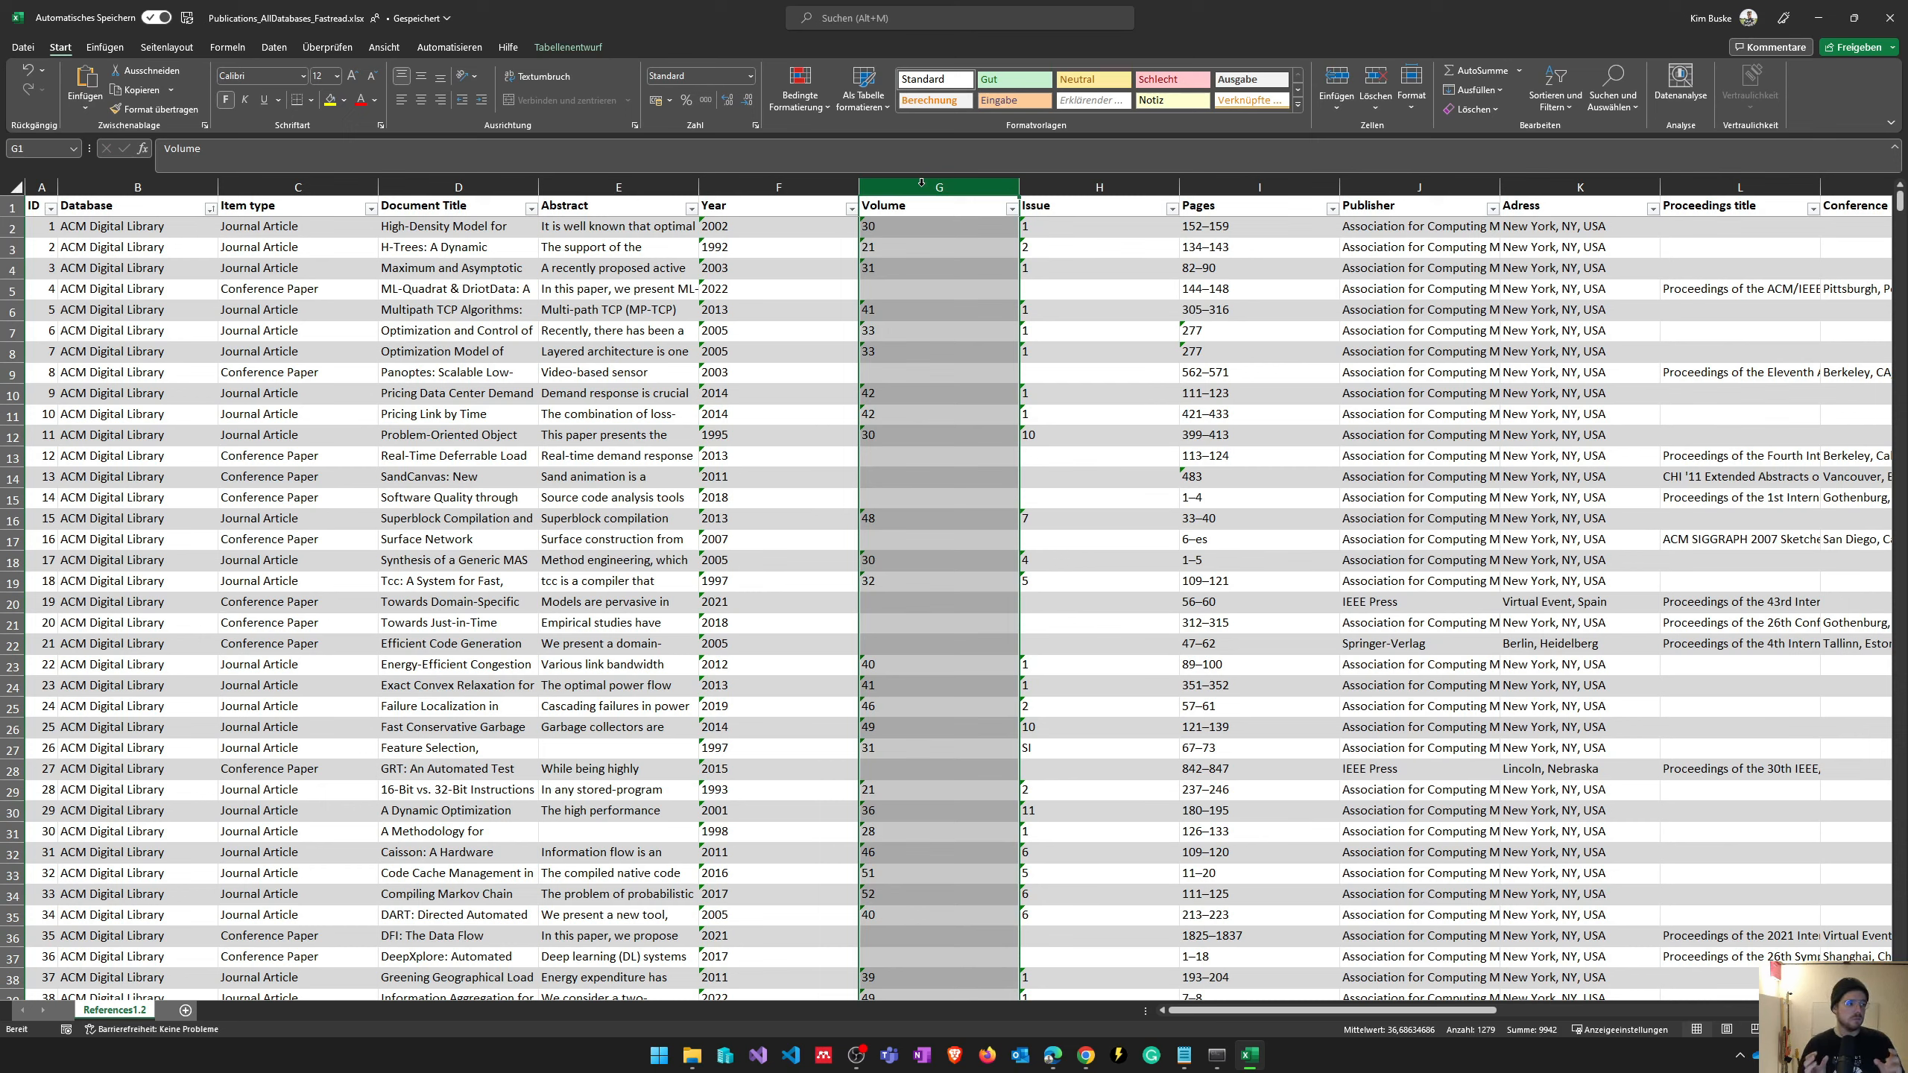
pyautogui.click(779, 205)
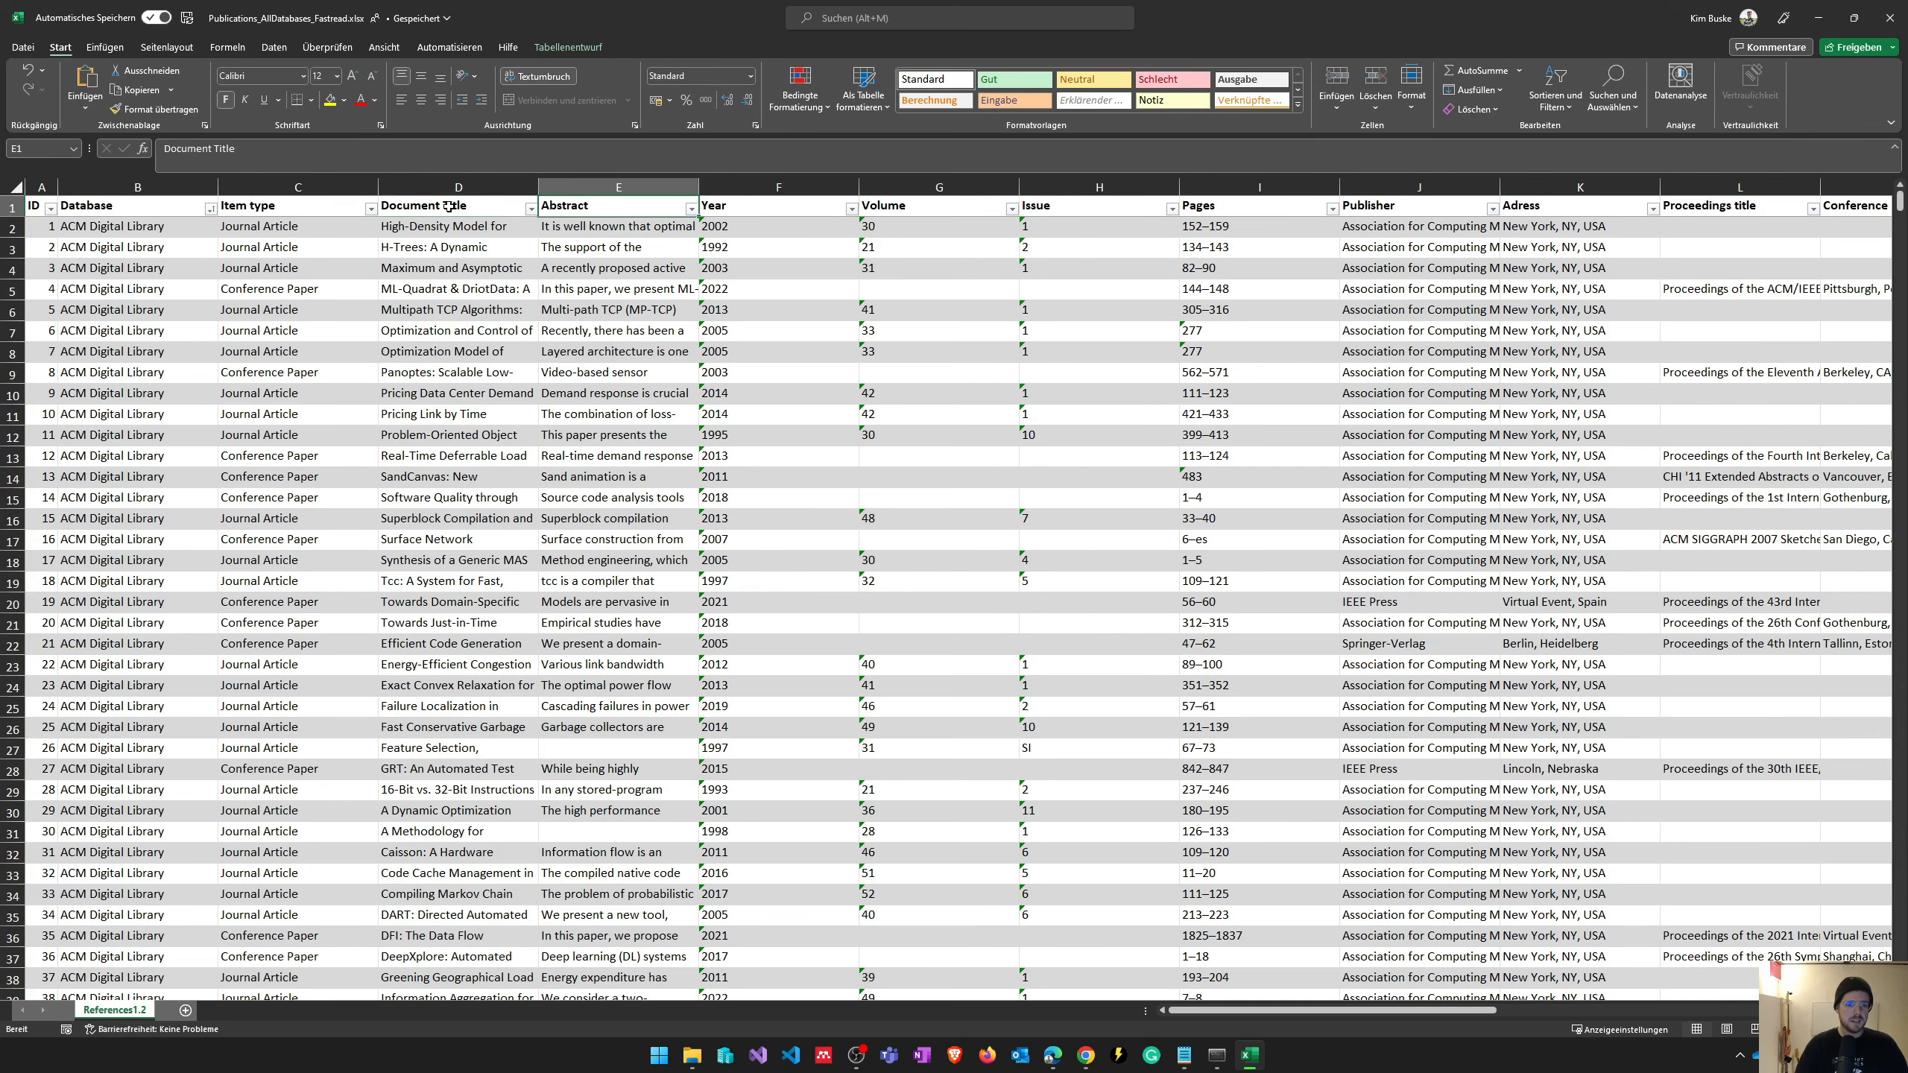
pyautogui.moveTo(859, 205); pyautogui.dragTo(751, 204)
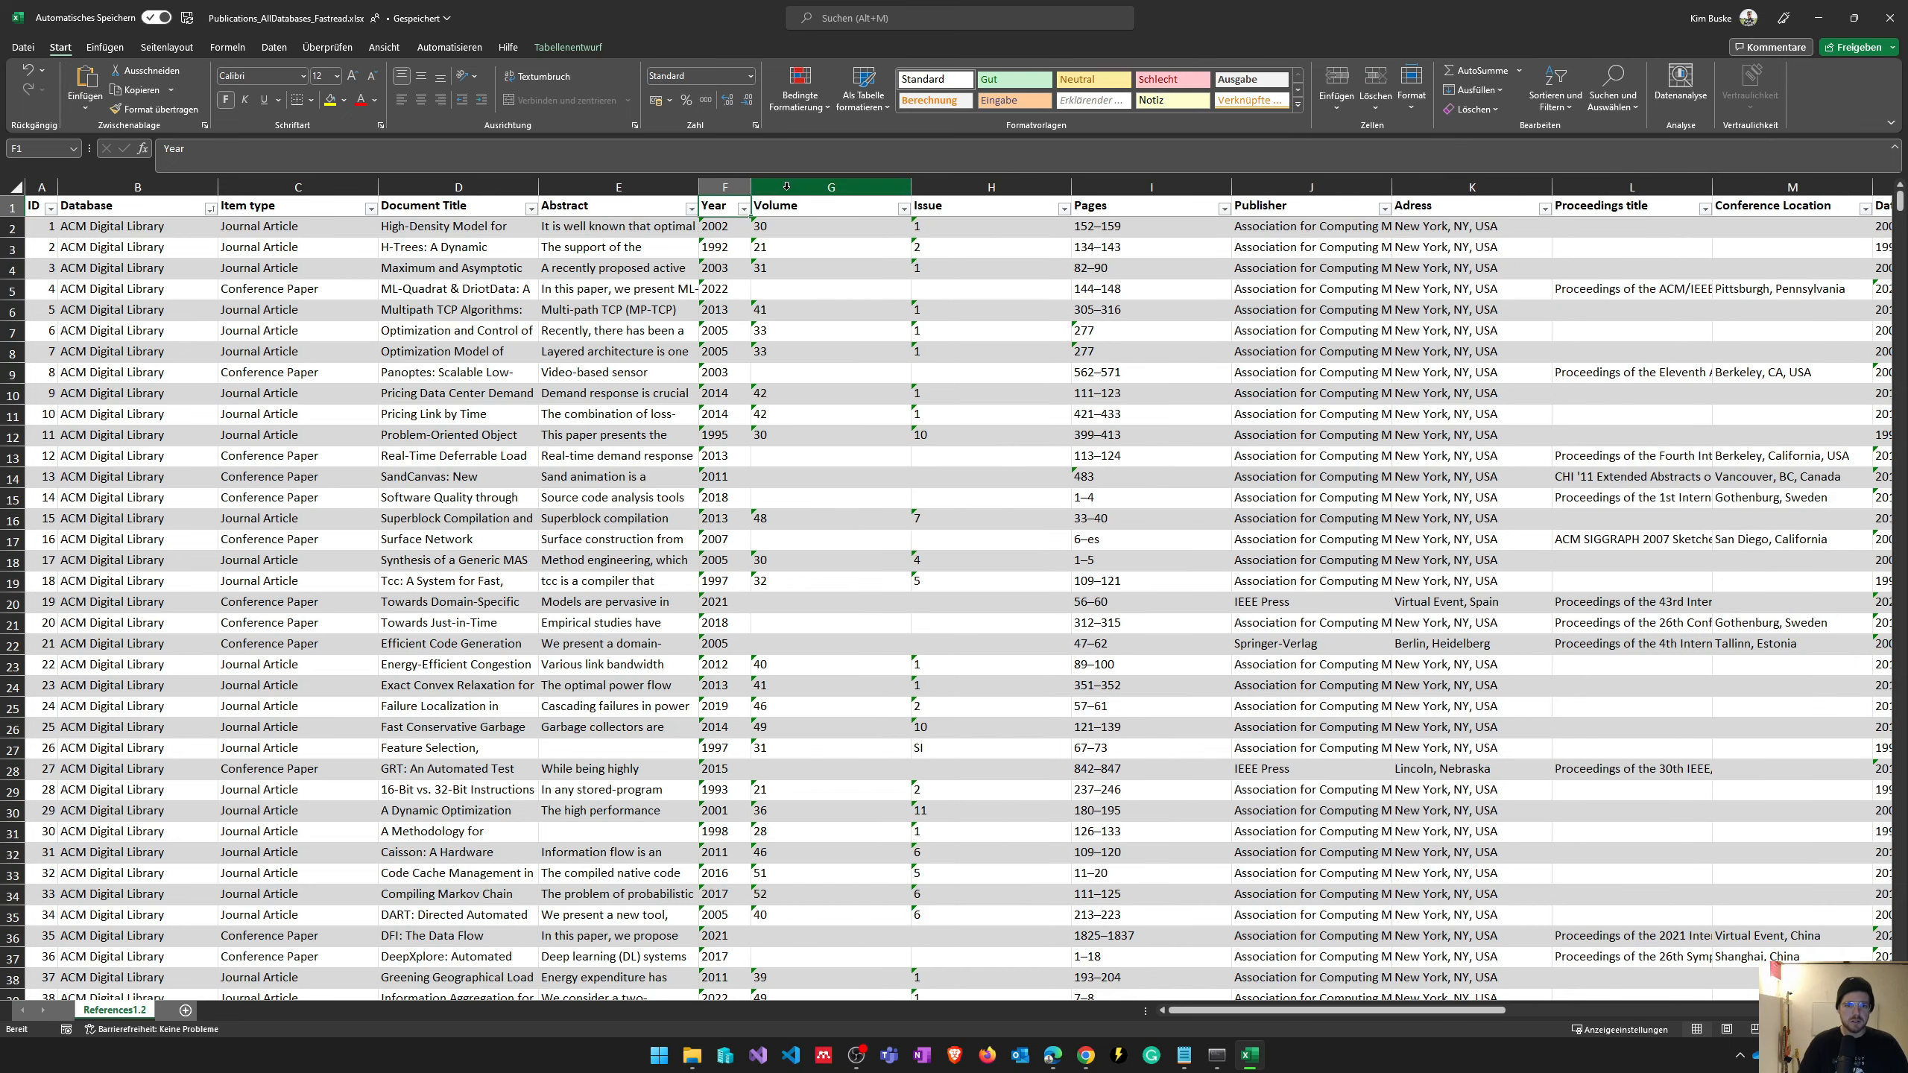
pyautogui.click(786, 189)
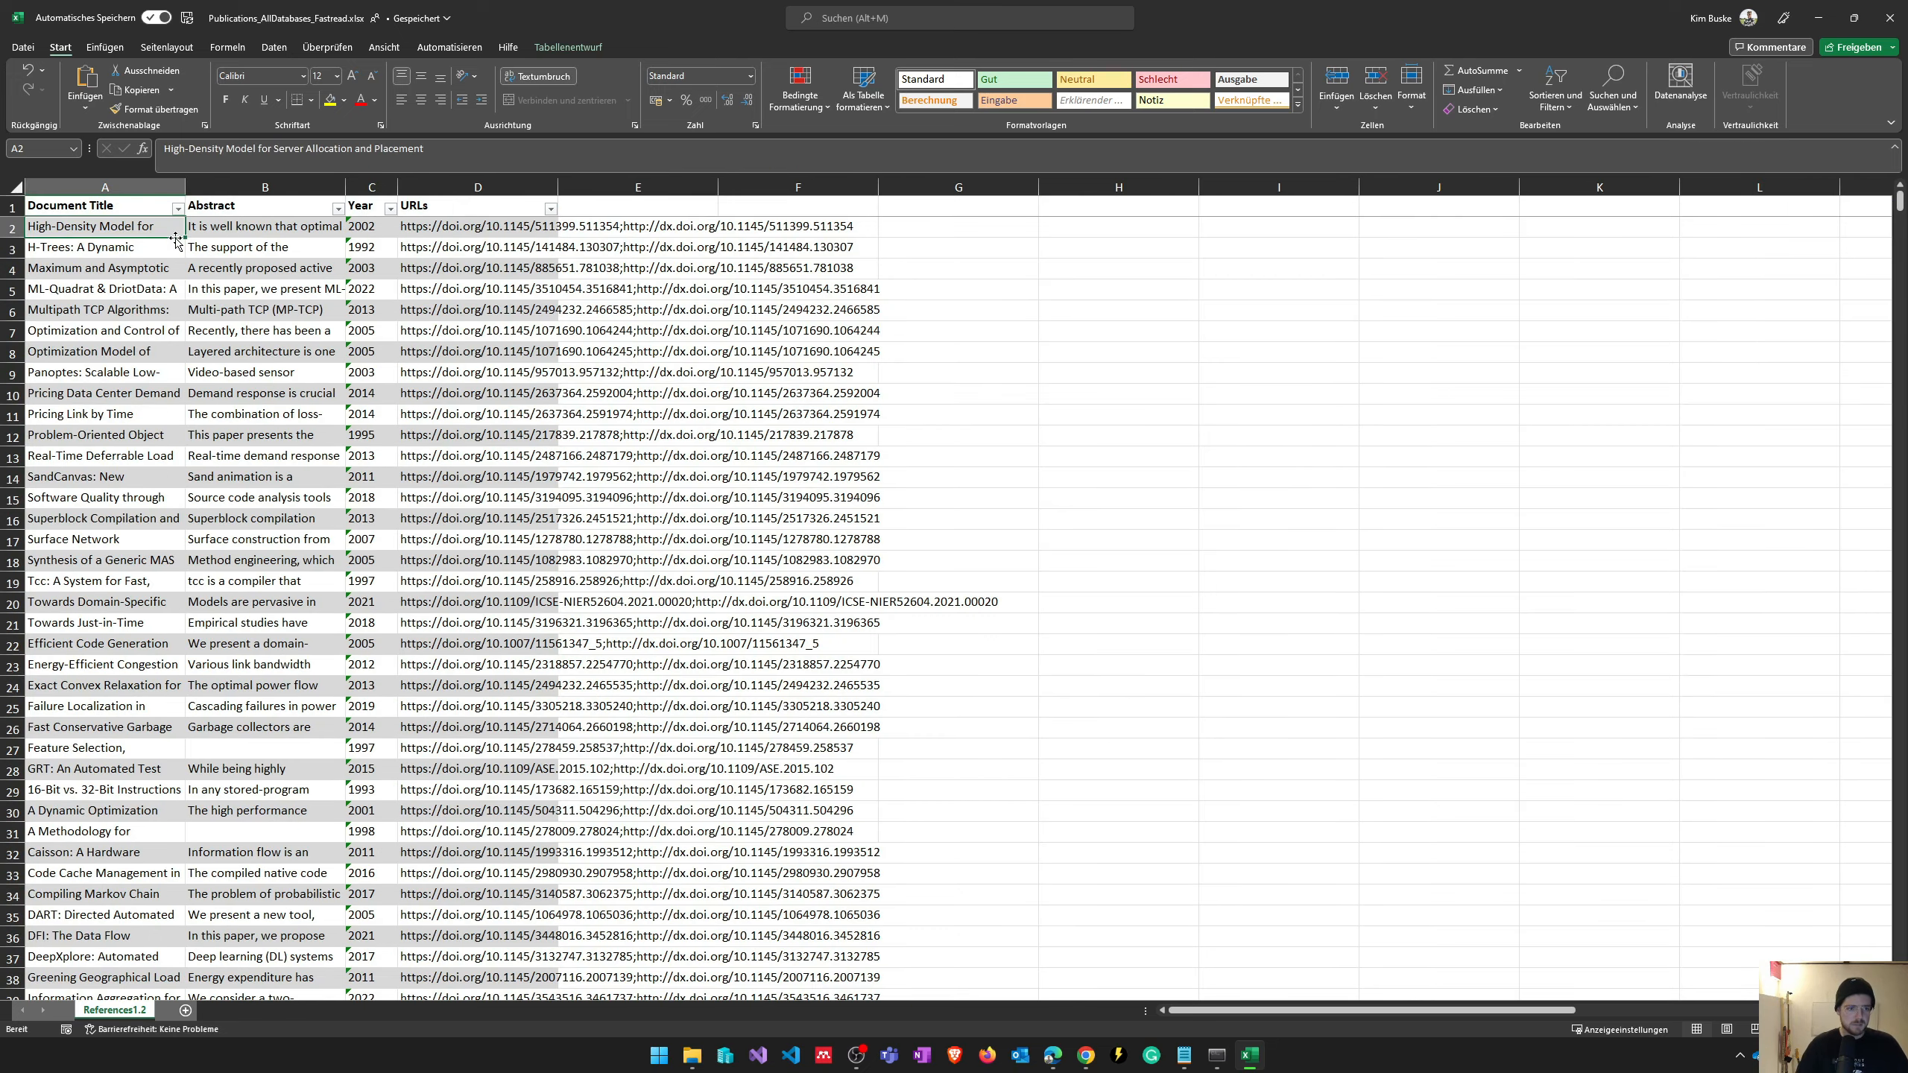
pyautogui.click(1092, 206)
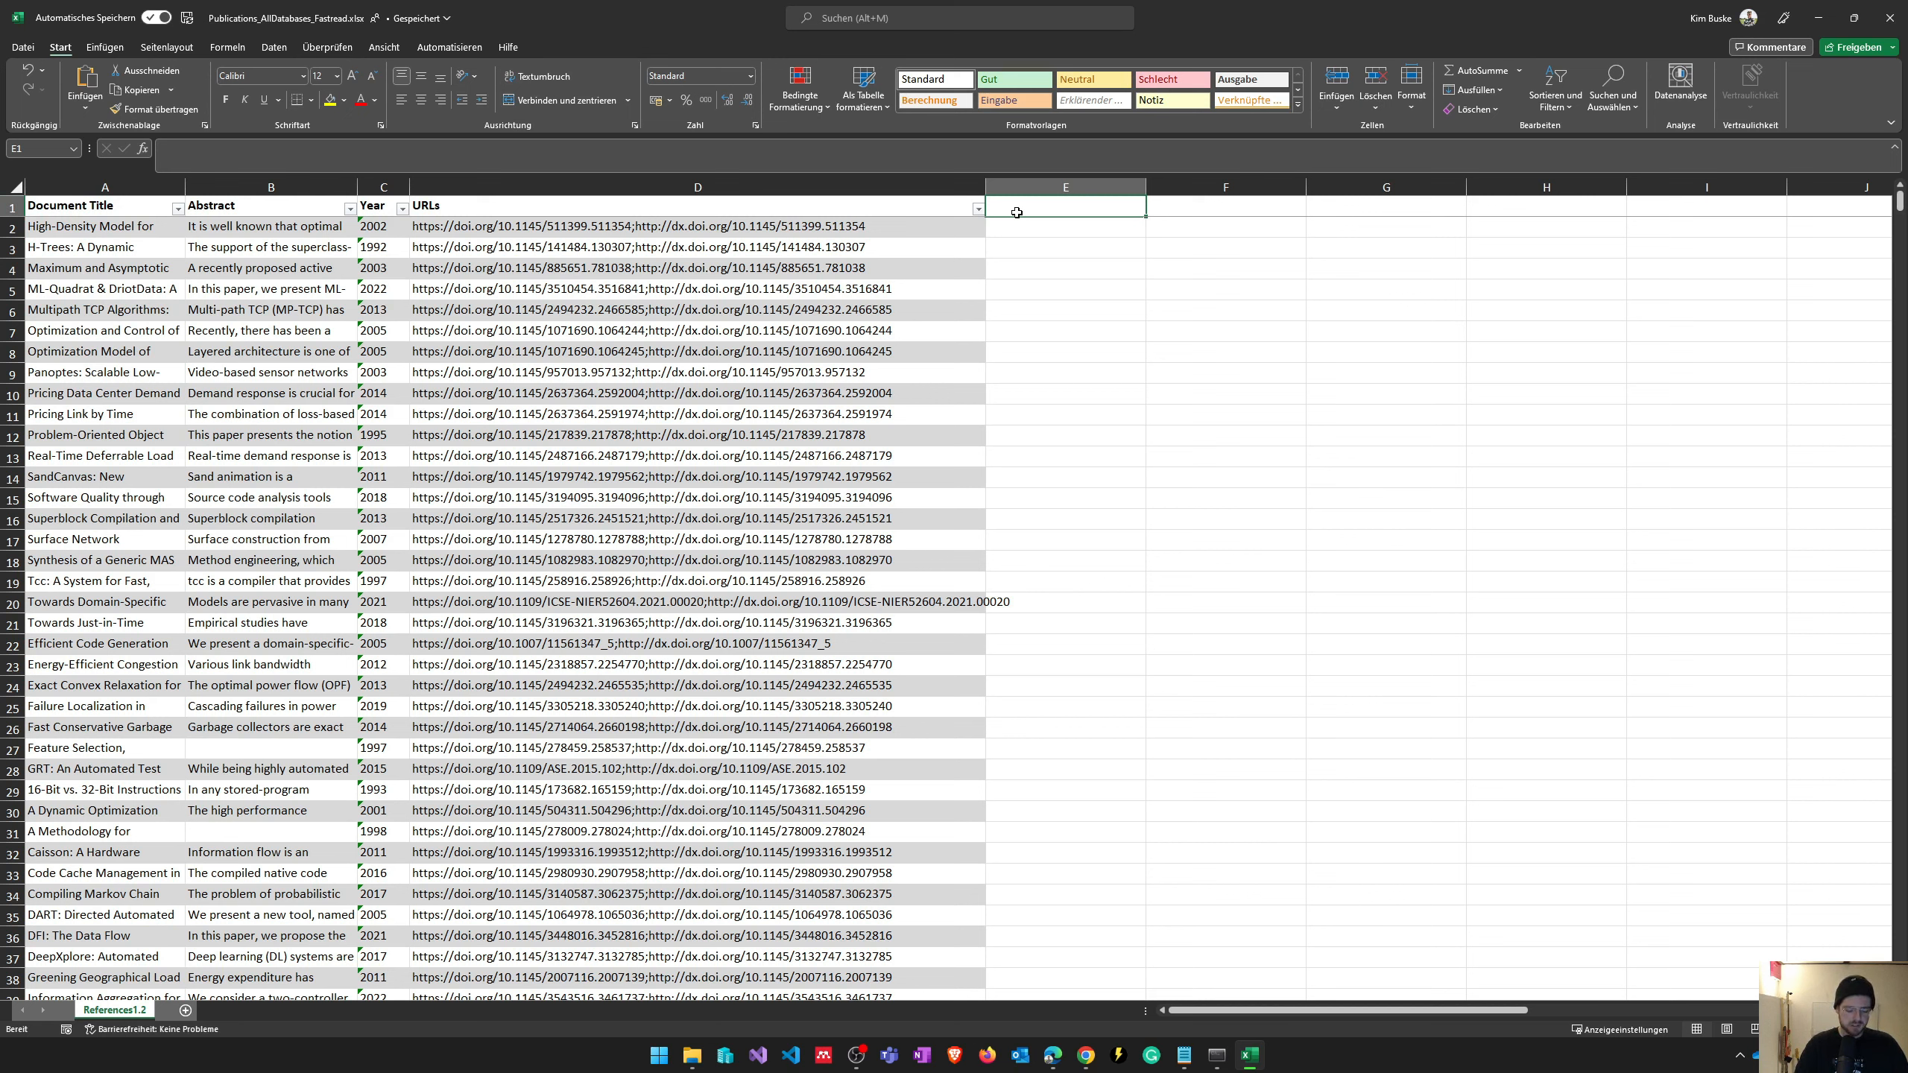
pyautogui.write('CSV')
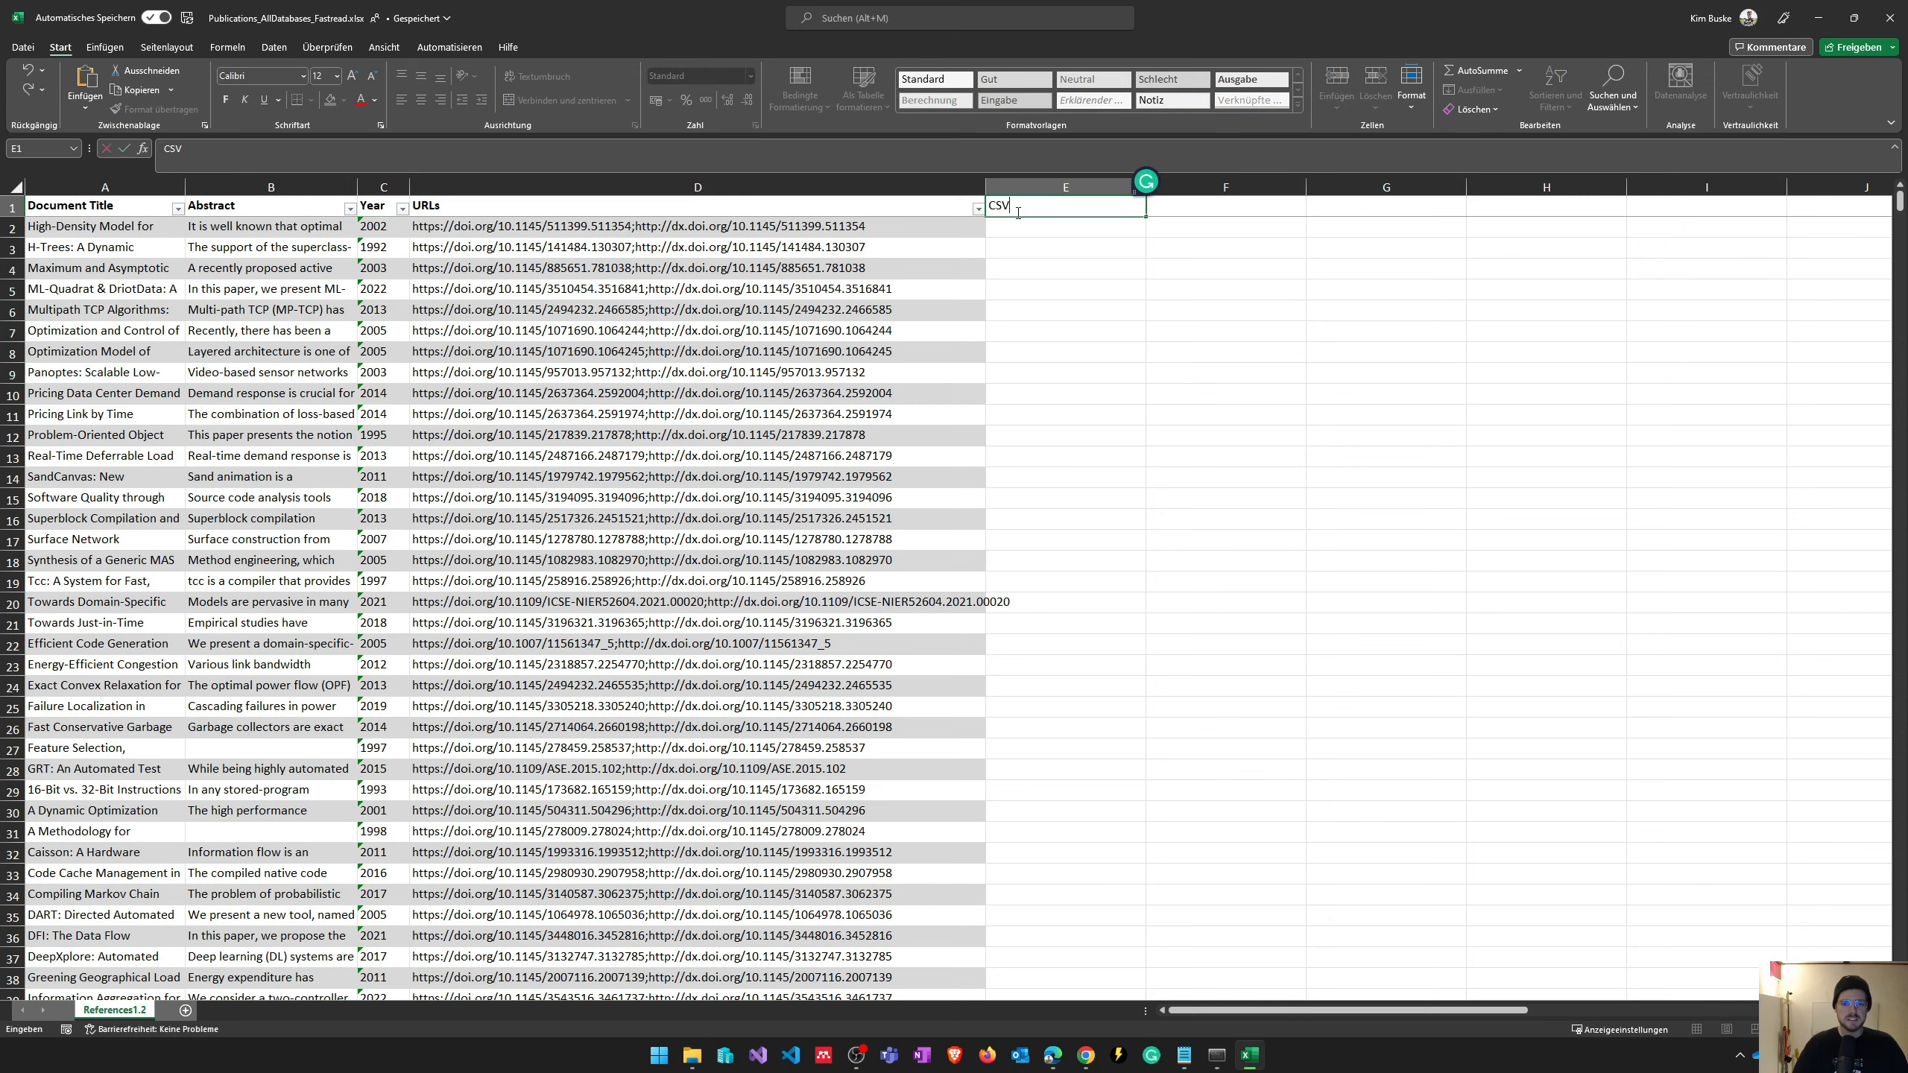
# - Build a VERKETTEN formula in the CSV column joining Document Title, Abstract, Year and URLs with commas
pyautogui.press('Return')
pyautogui.write('=VERKETTEN([@[Document Title')
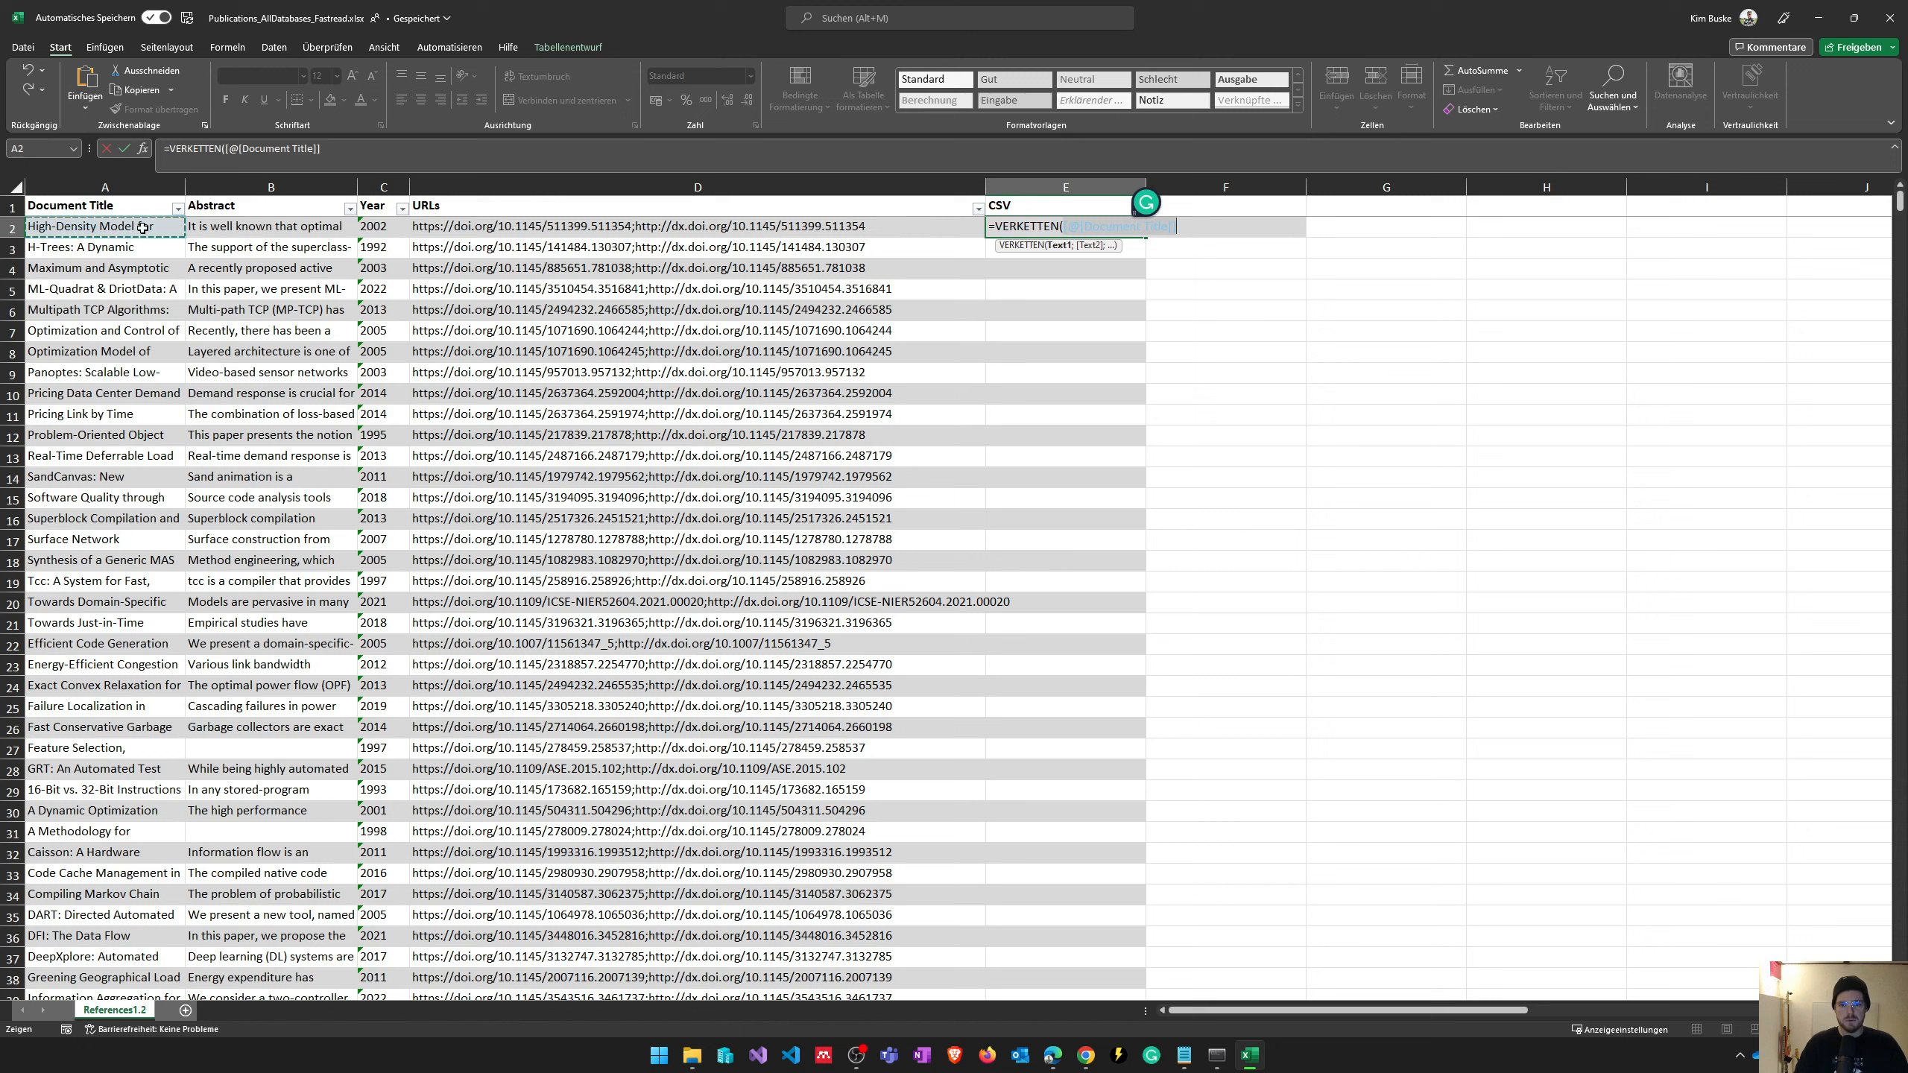
pyautogui.click(89, 227)
pyautogui.write(';')
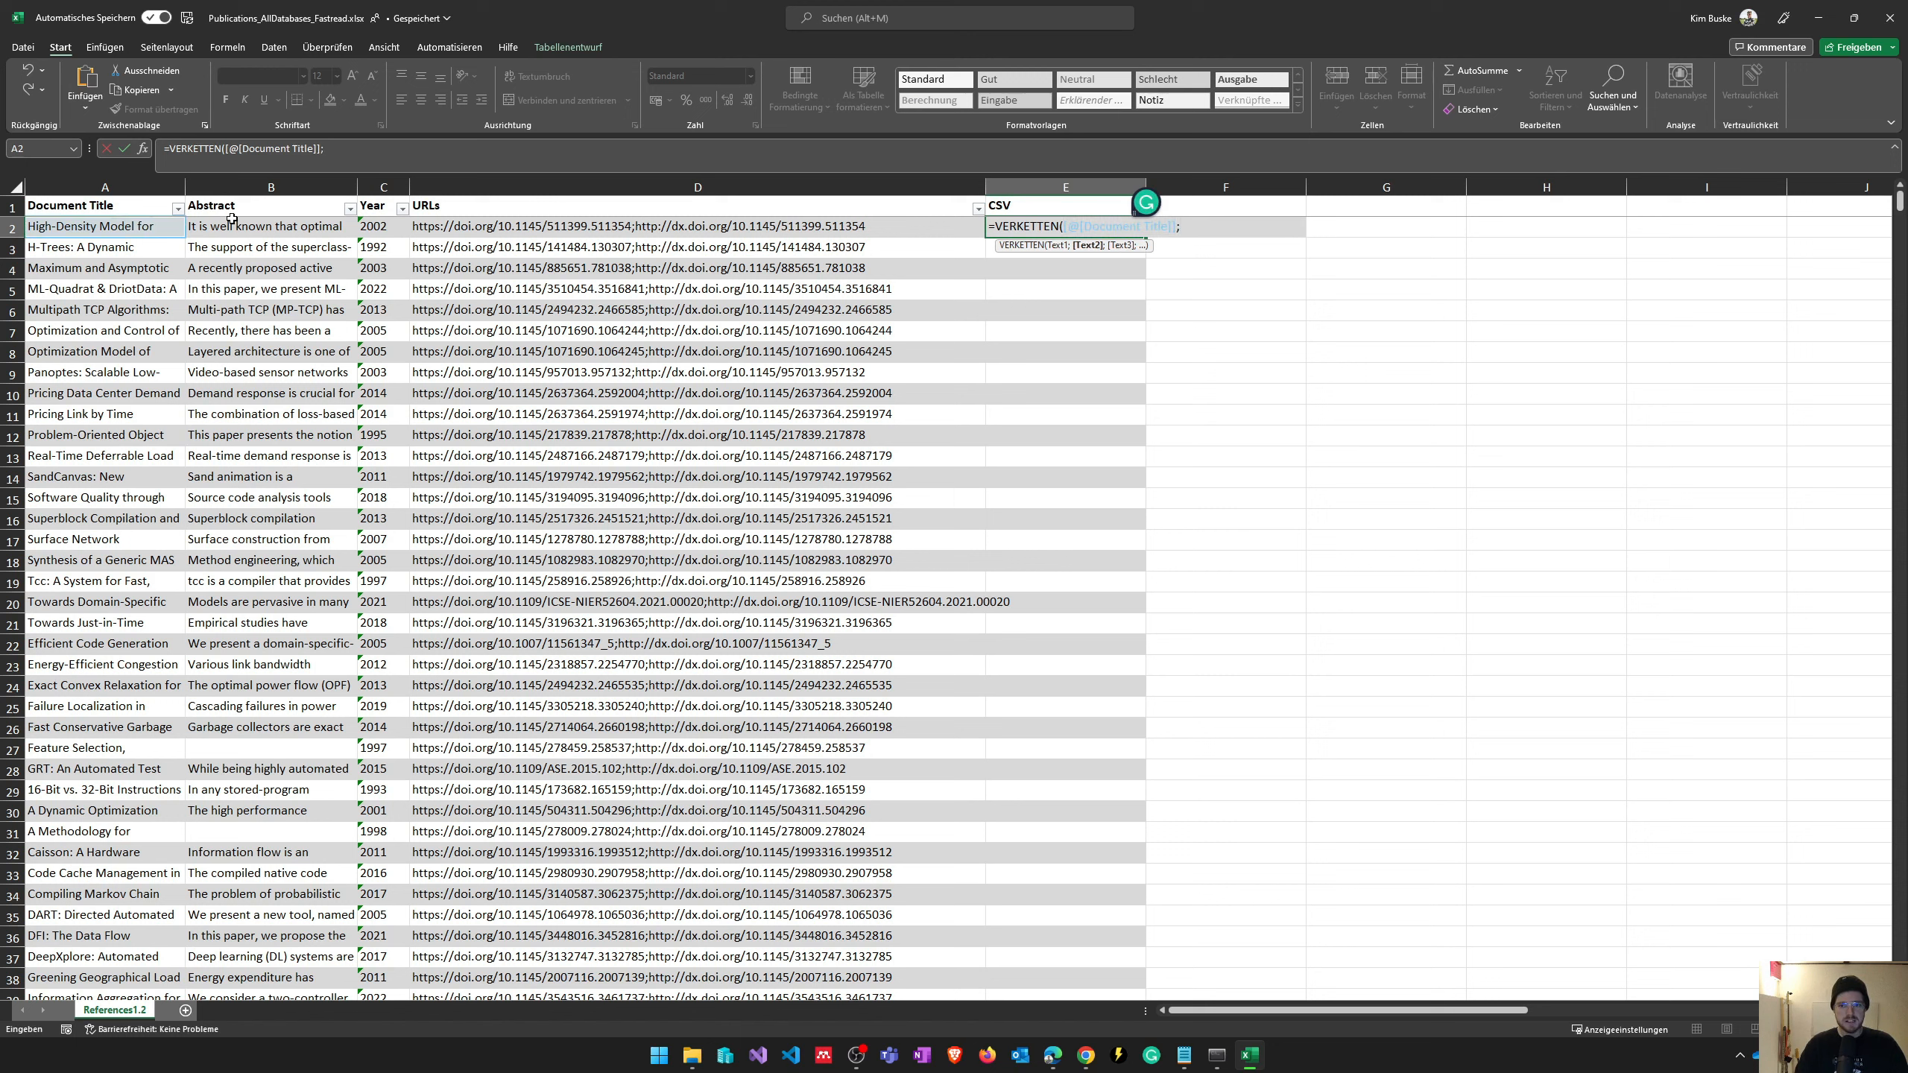
pyautogui.write('",";')
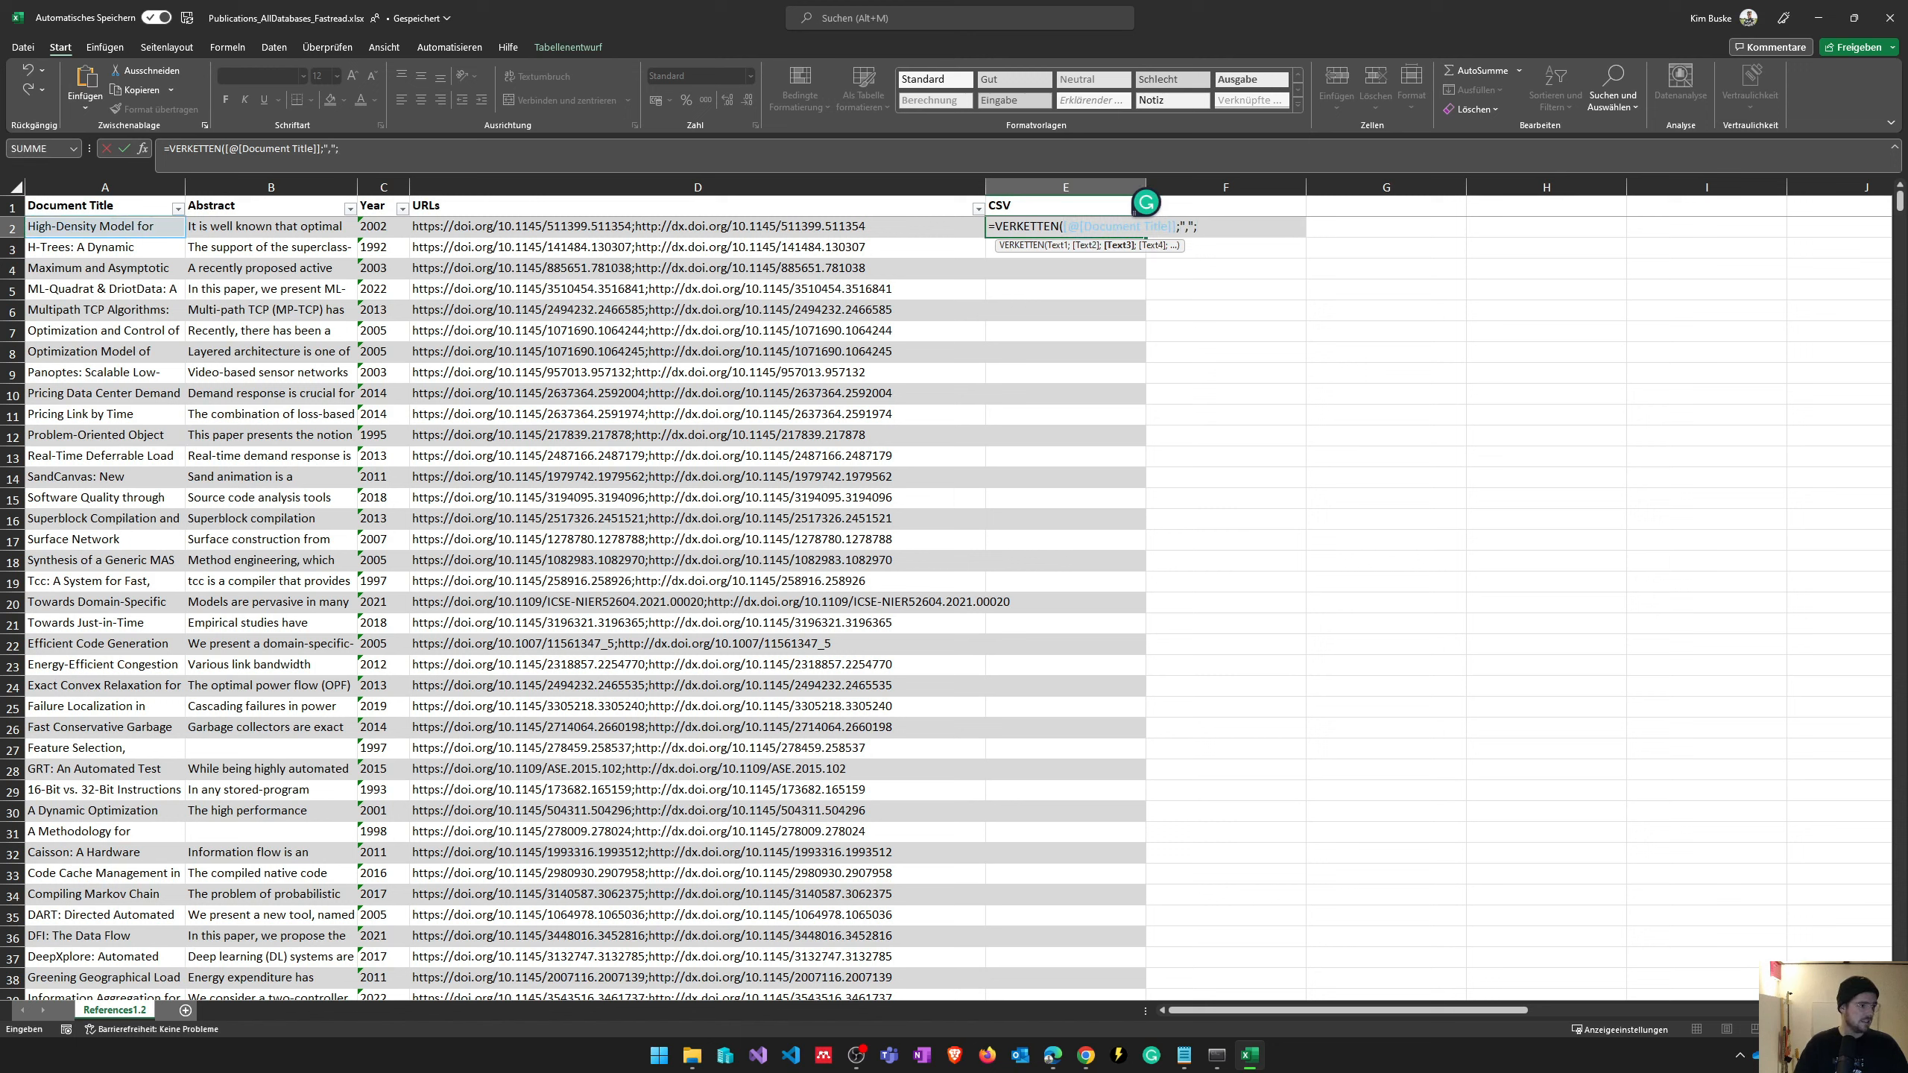
pyautogui.hotkey('alt', 'Tab')
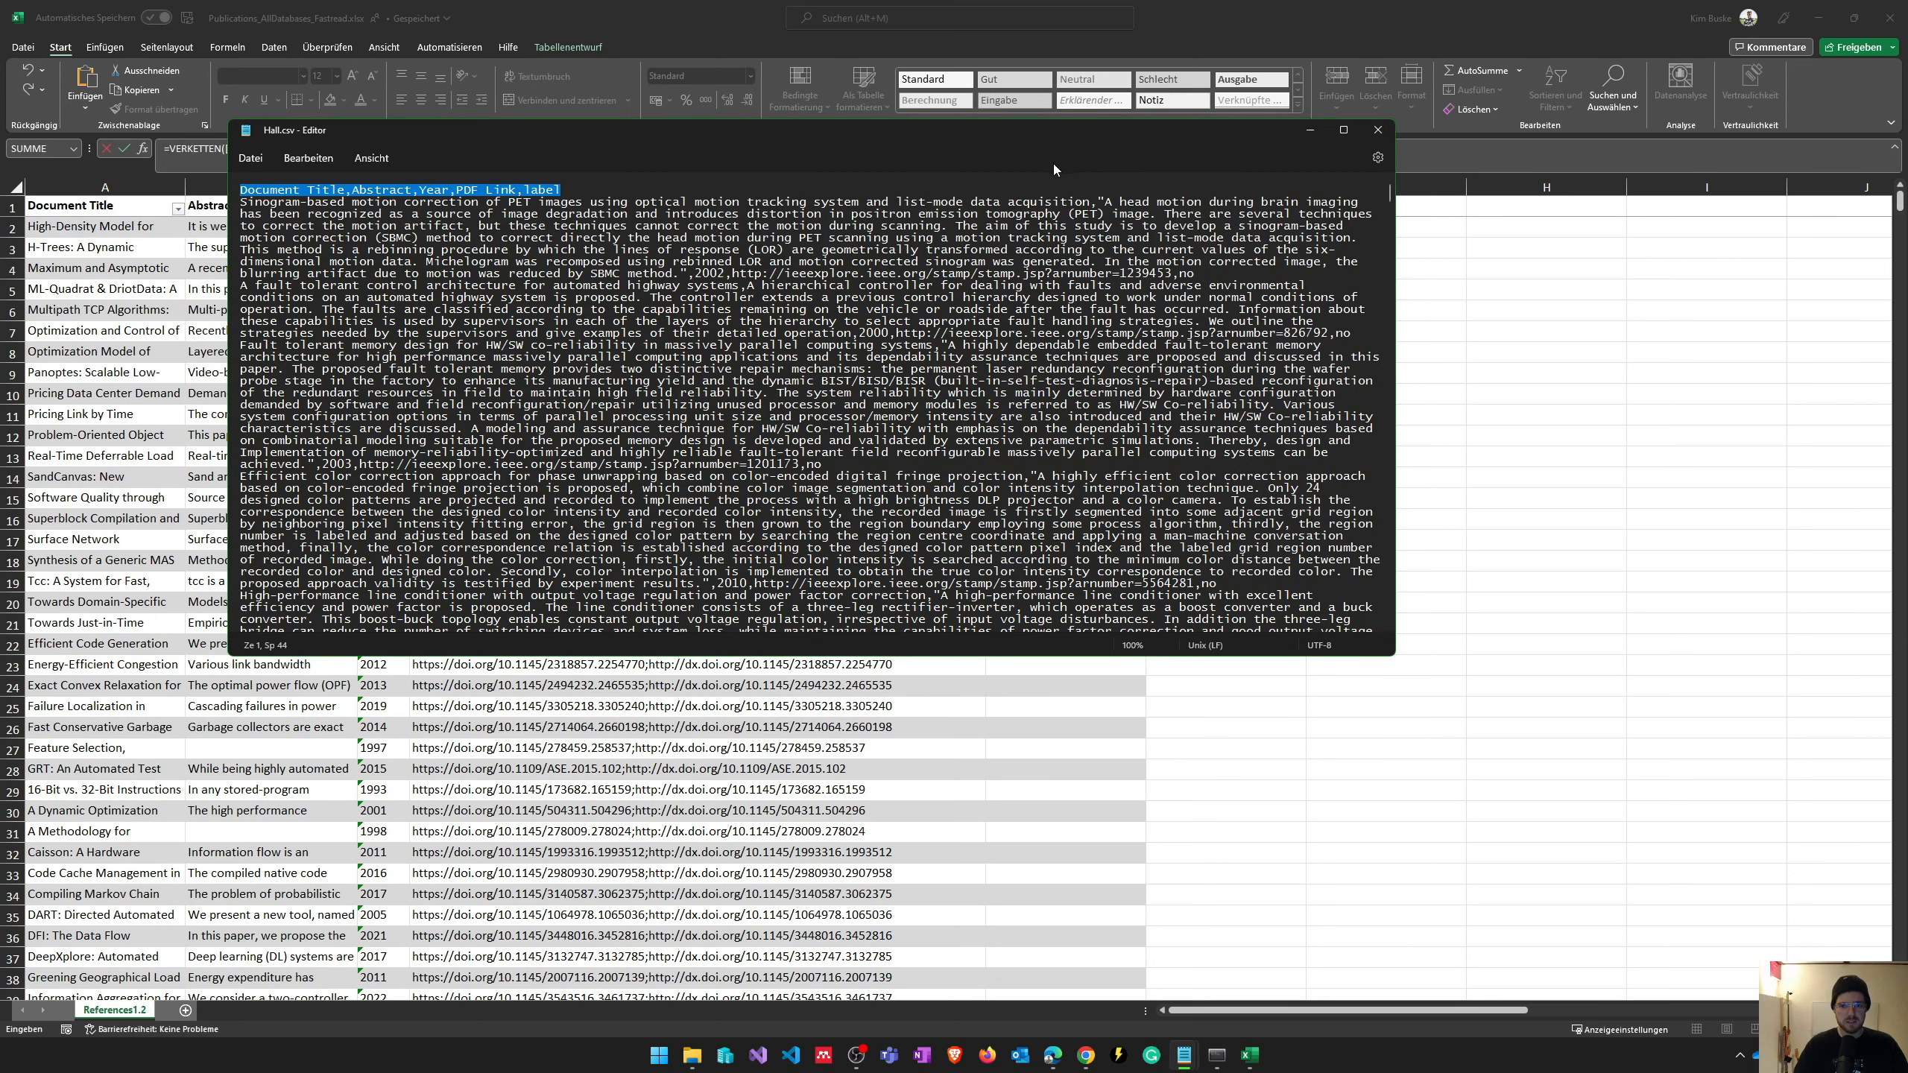
pyautogui.press('Down')
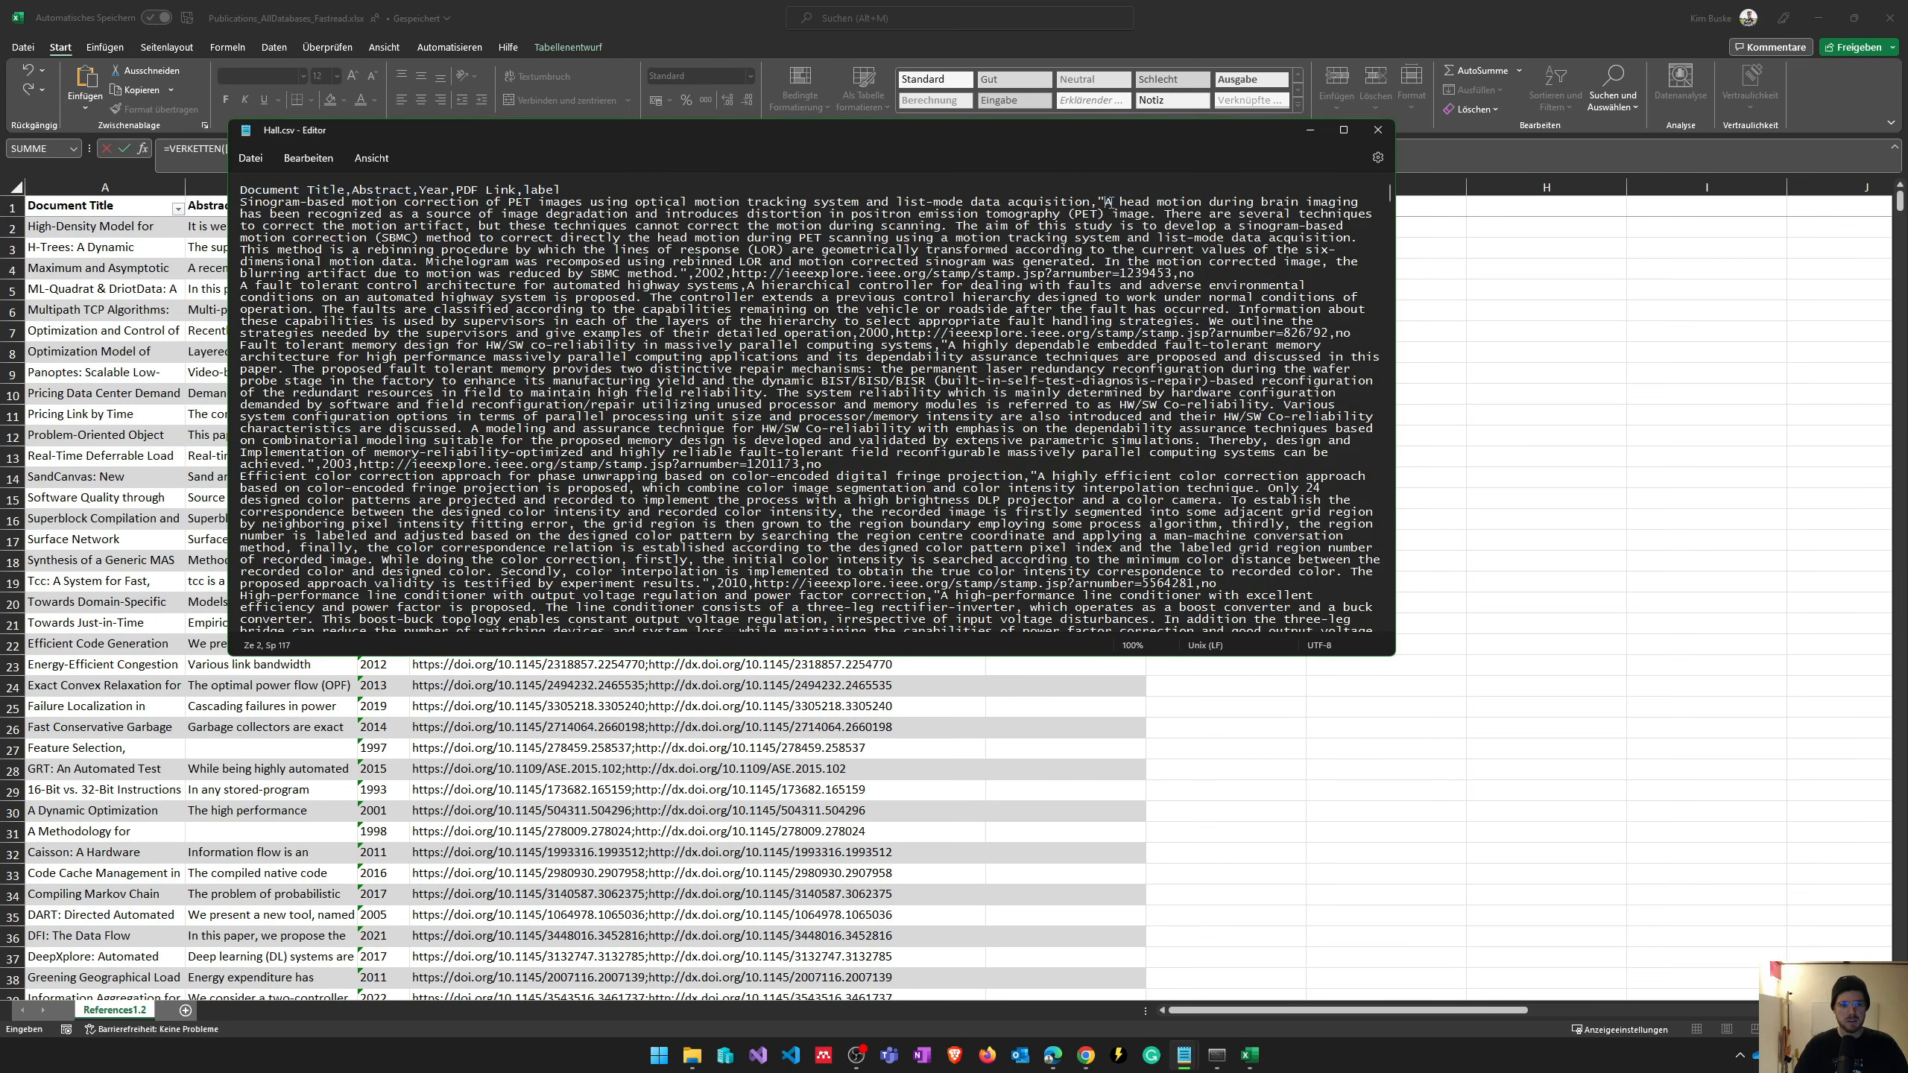
pyautogui.hotkey('shift', 'End')
pyautogui.hotkey('alt', 'Tab')
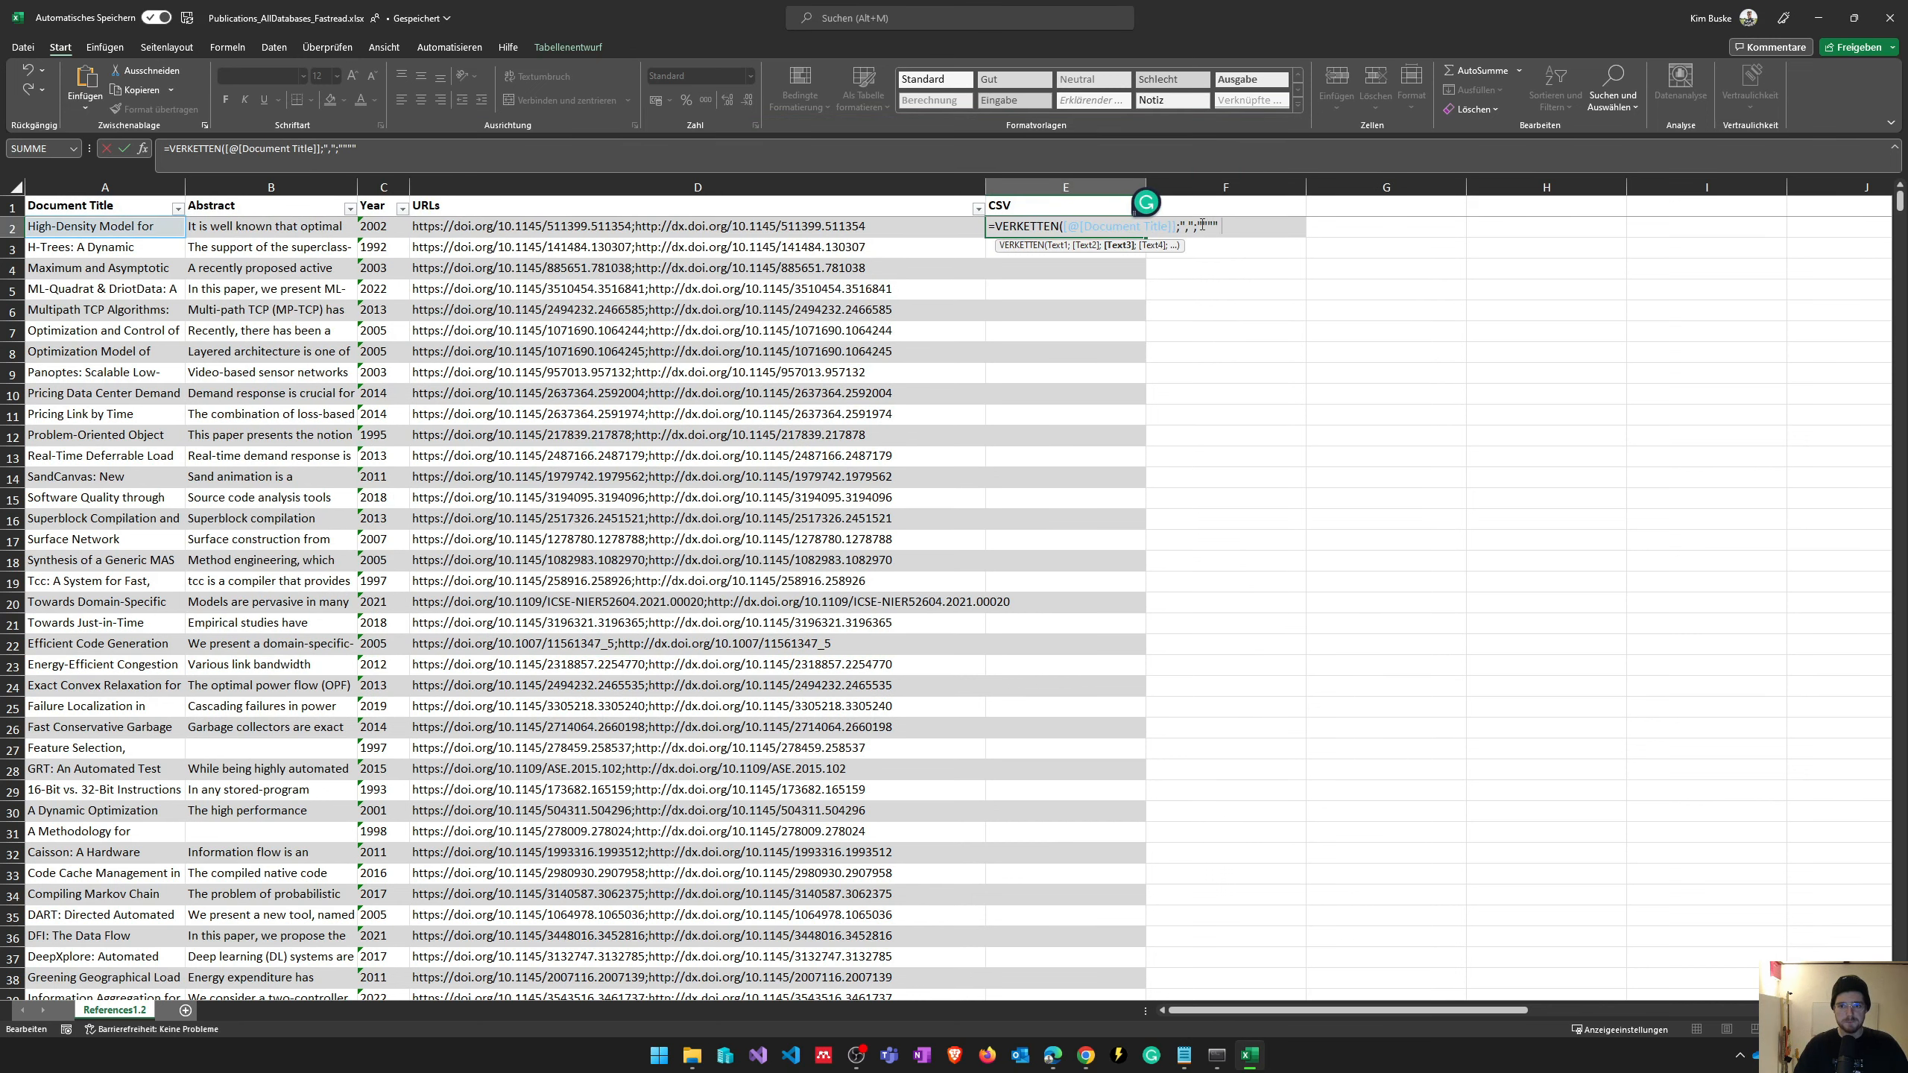
pyautogui.write(';')
pyautogui.click(266, 227)
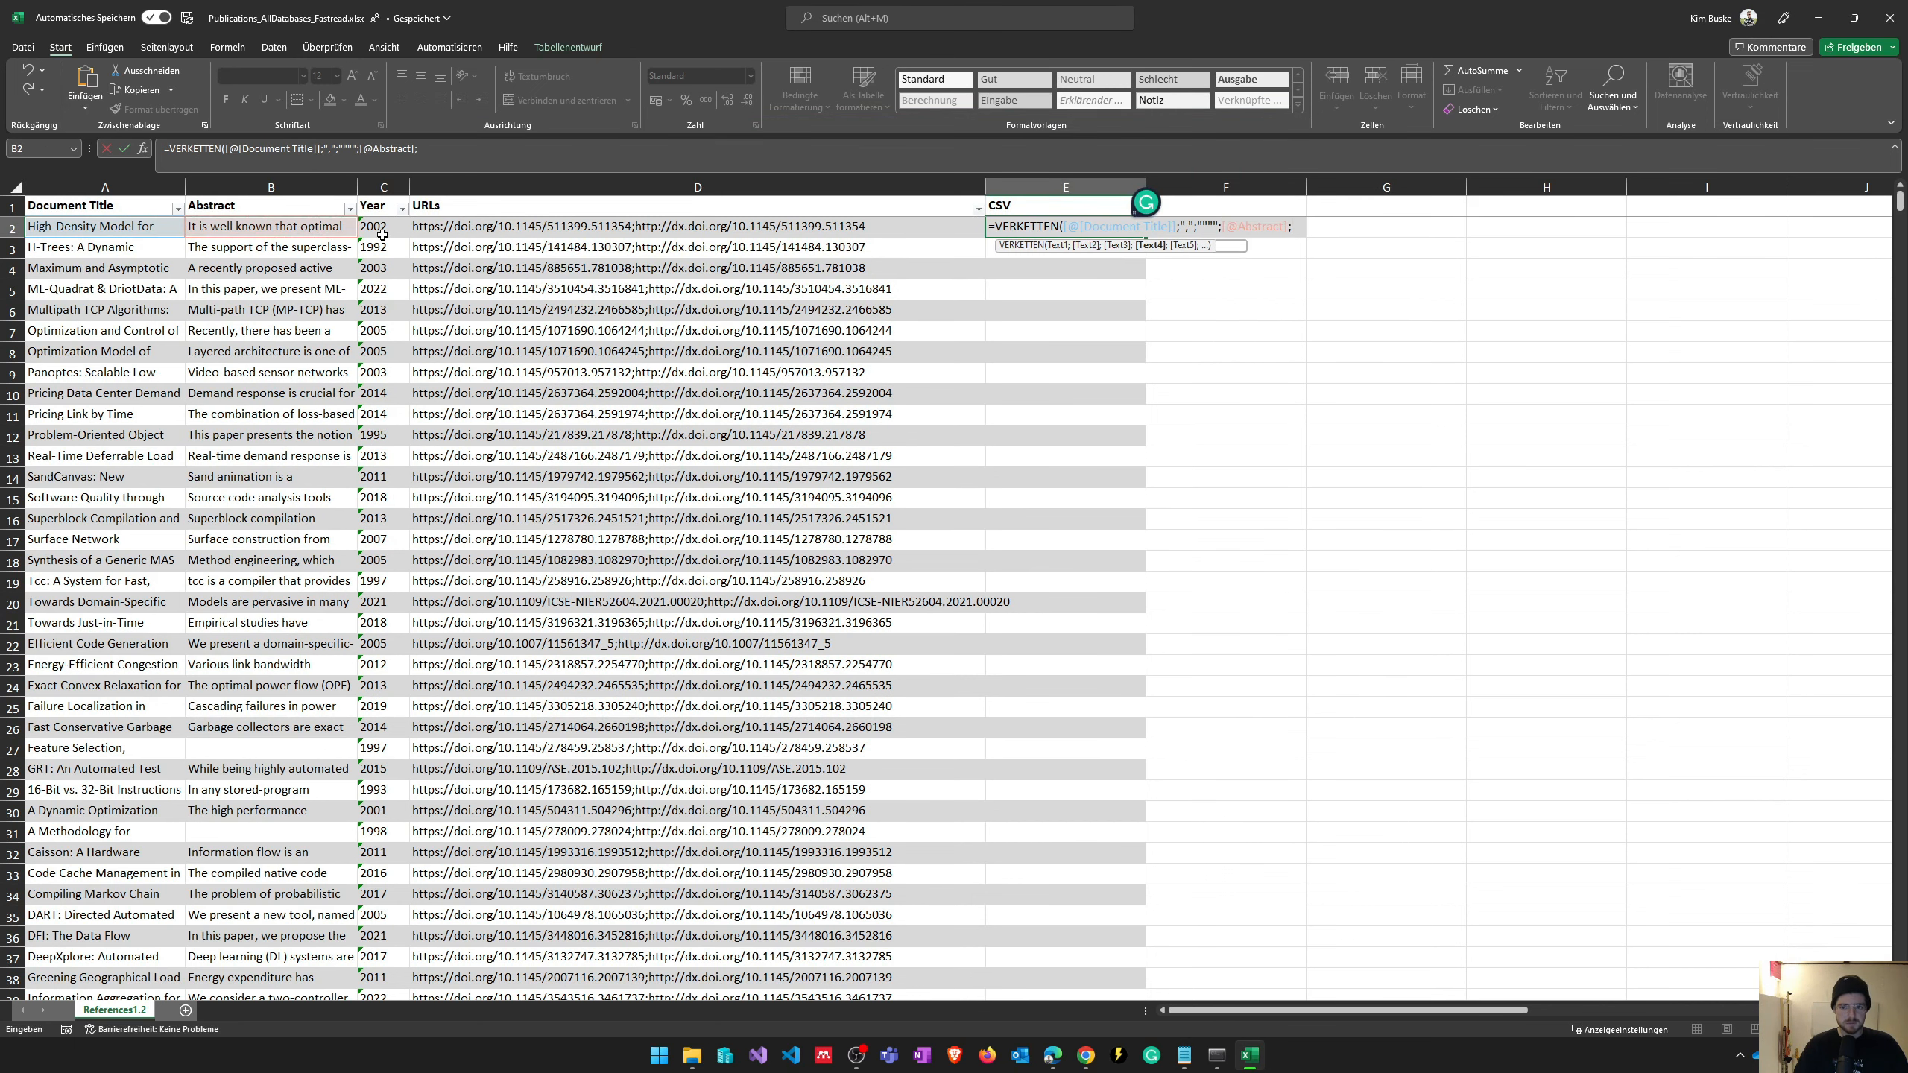
pyautogui.write(';"""";","')
pyautogui.write(';')
pyautogui.click(376, 227)
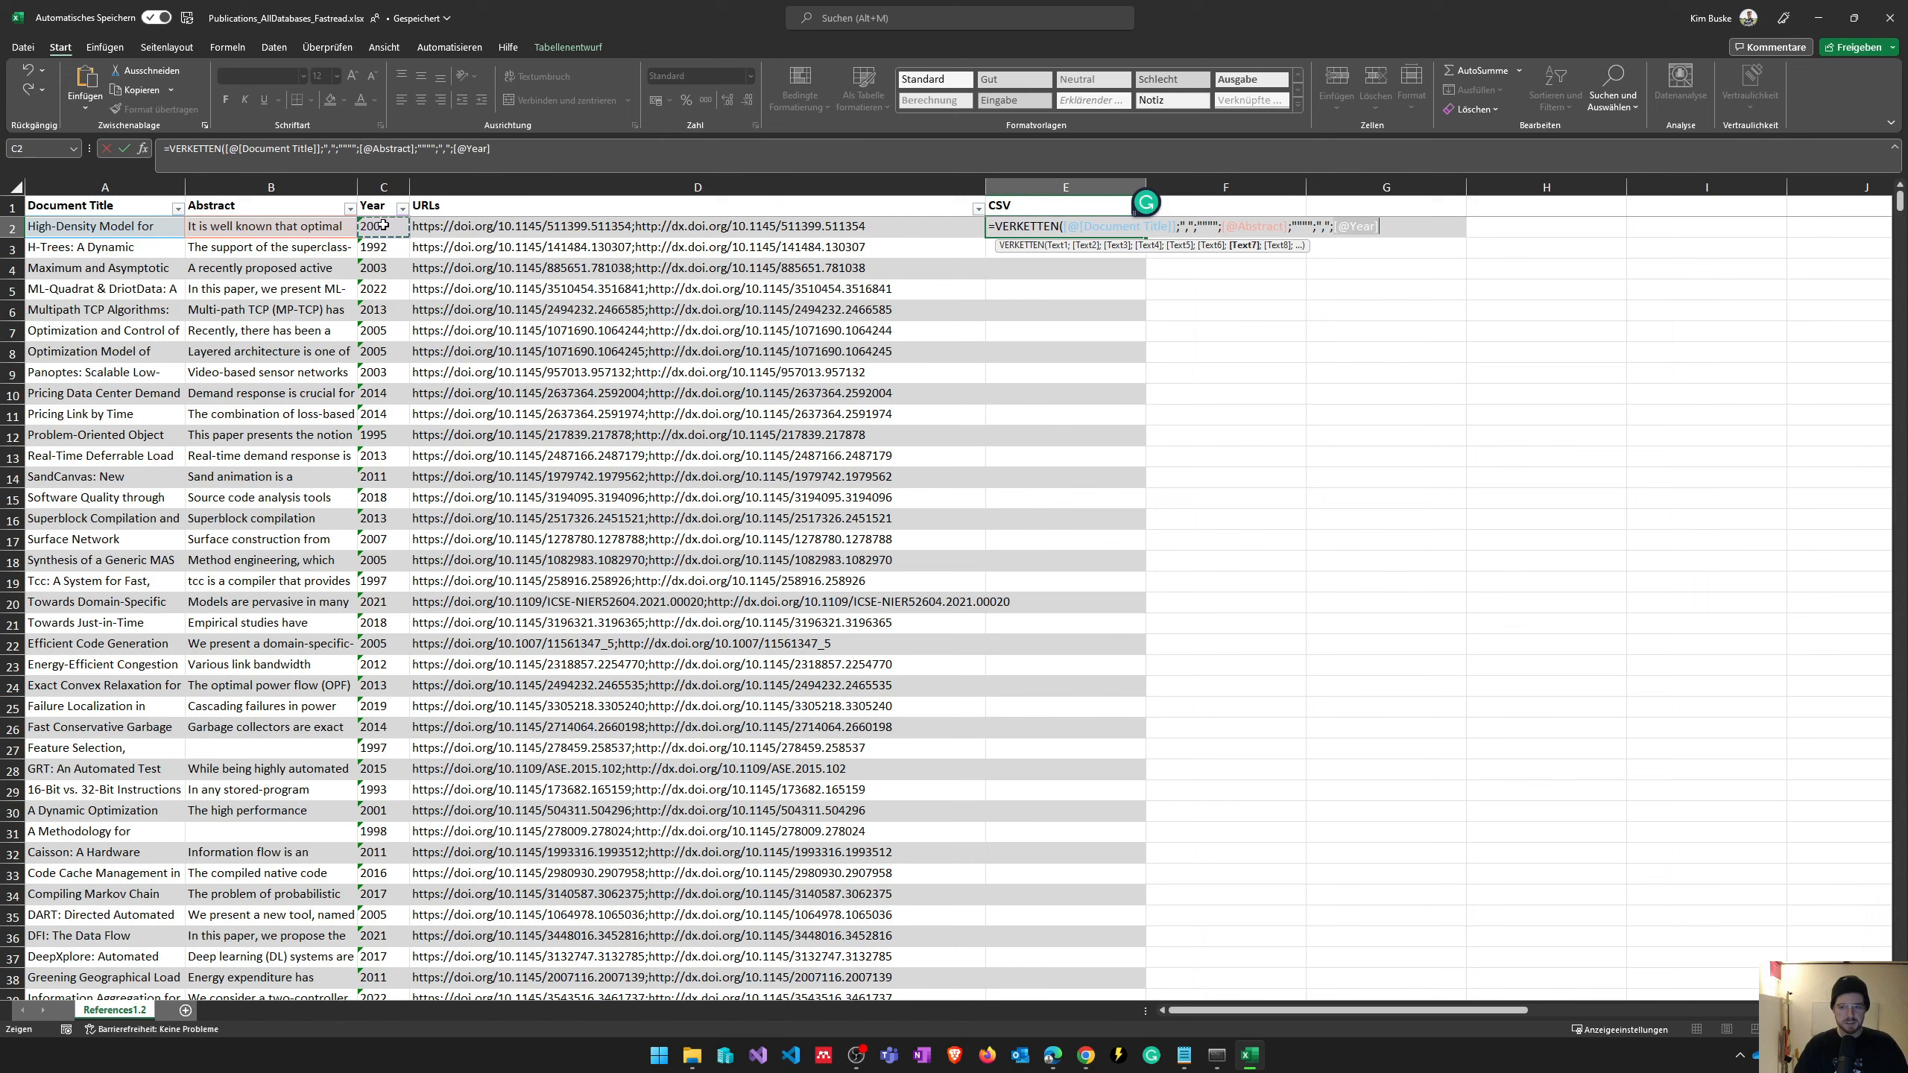
pyautogui.write(';",";')
pyautogui.click(519, 226)
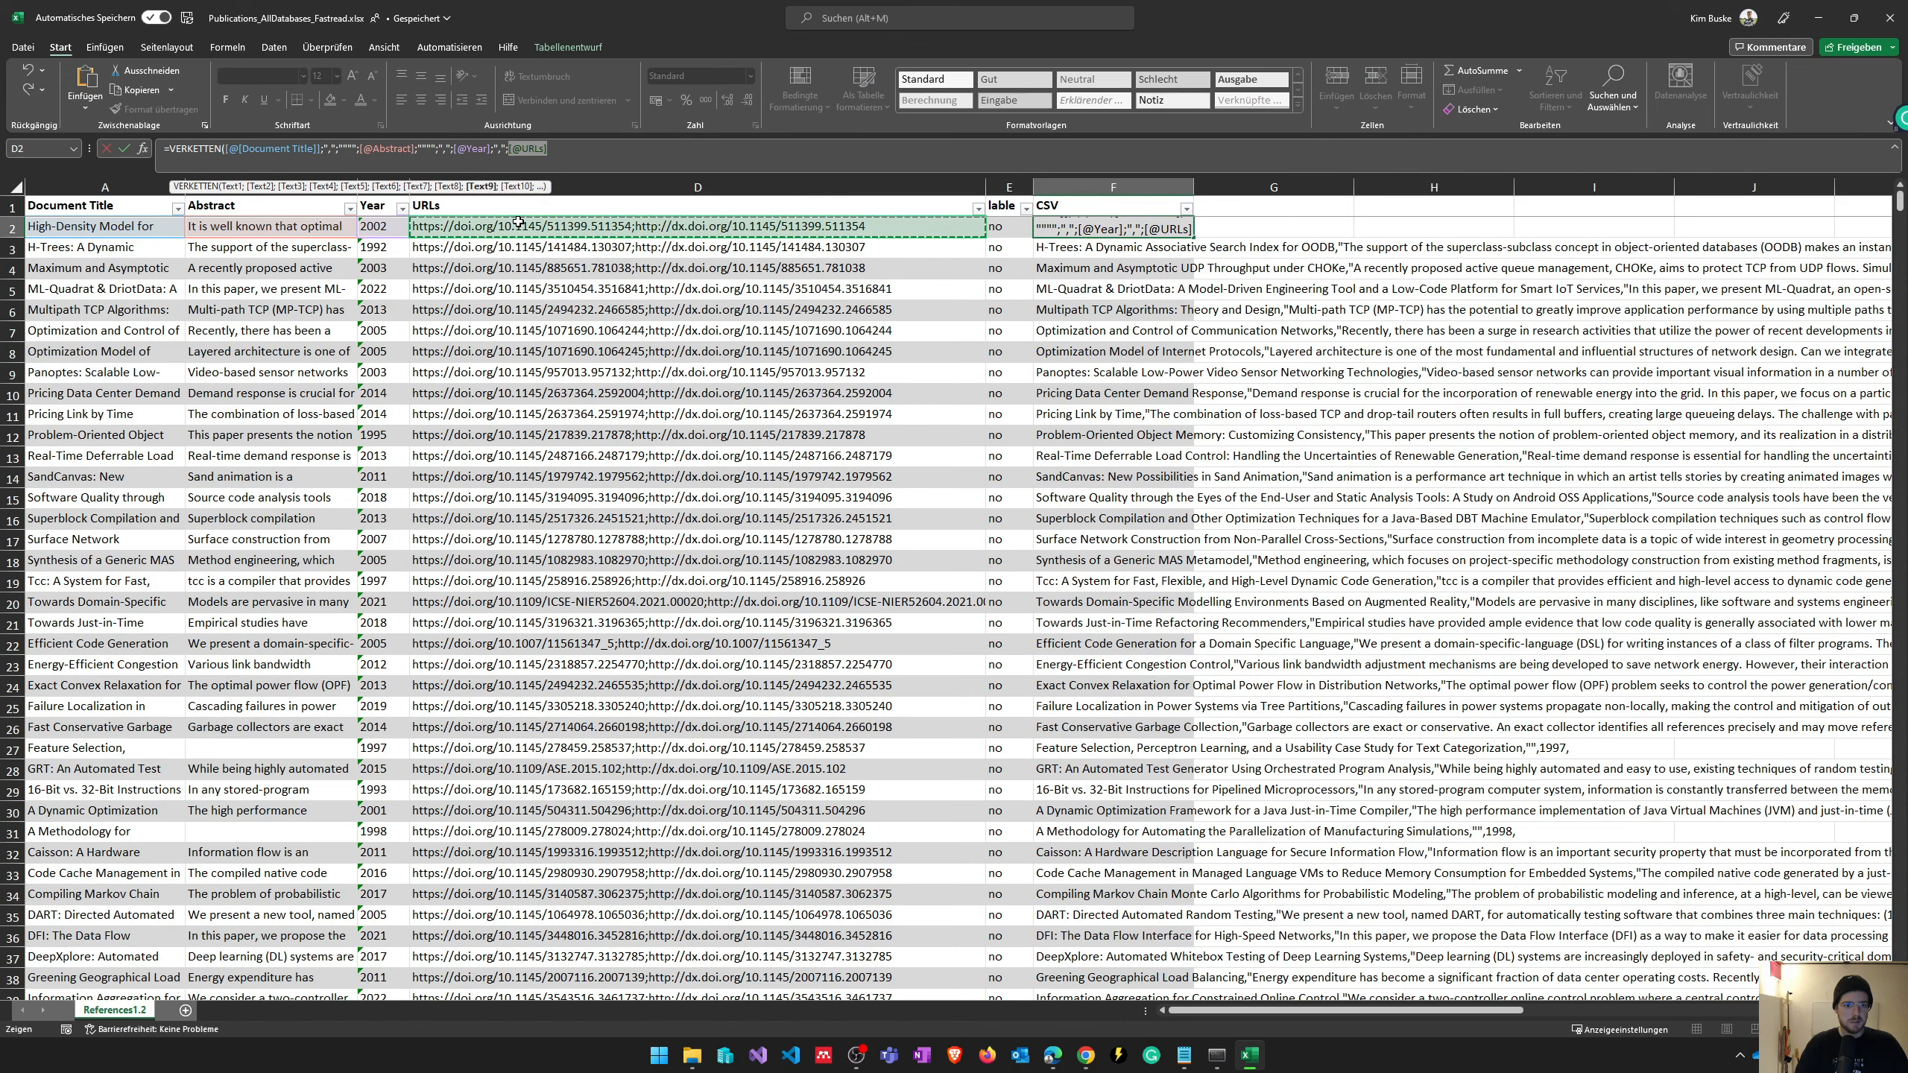
pyautogui.write(';"')
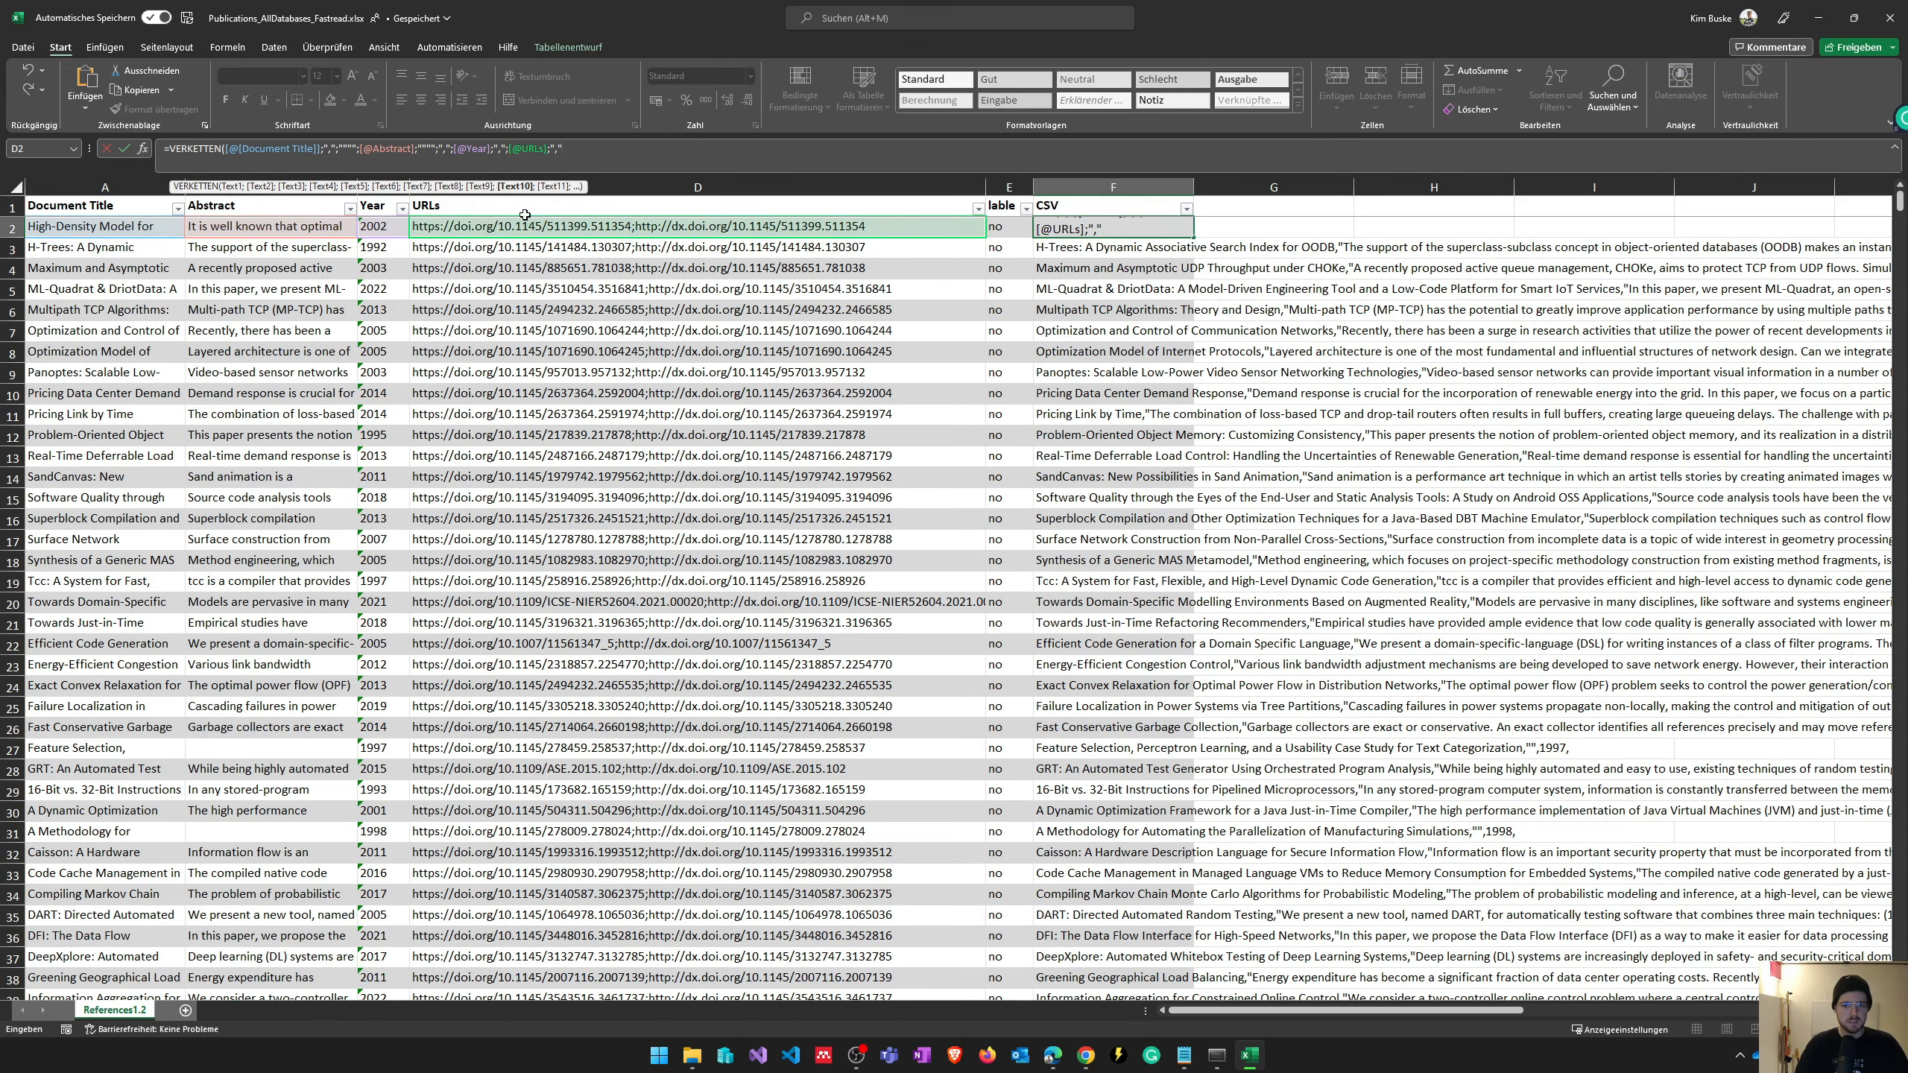
pyautogui.write(',"')
pyautogui.press('Tab')
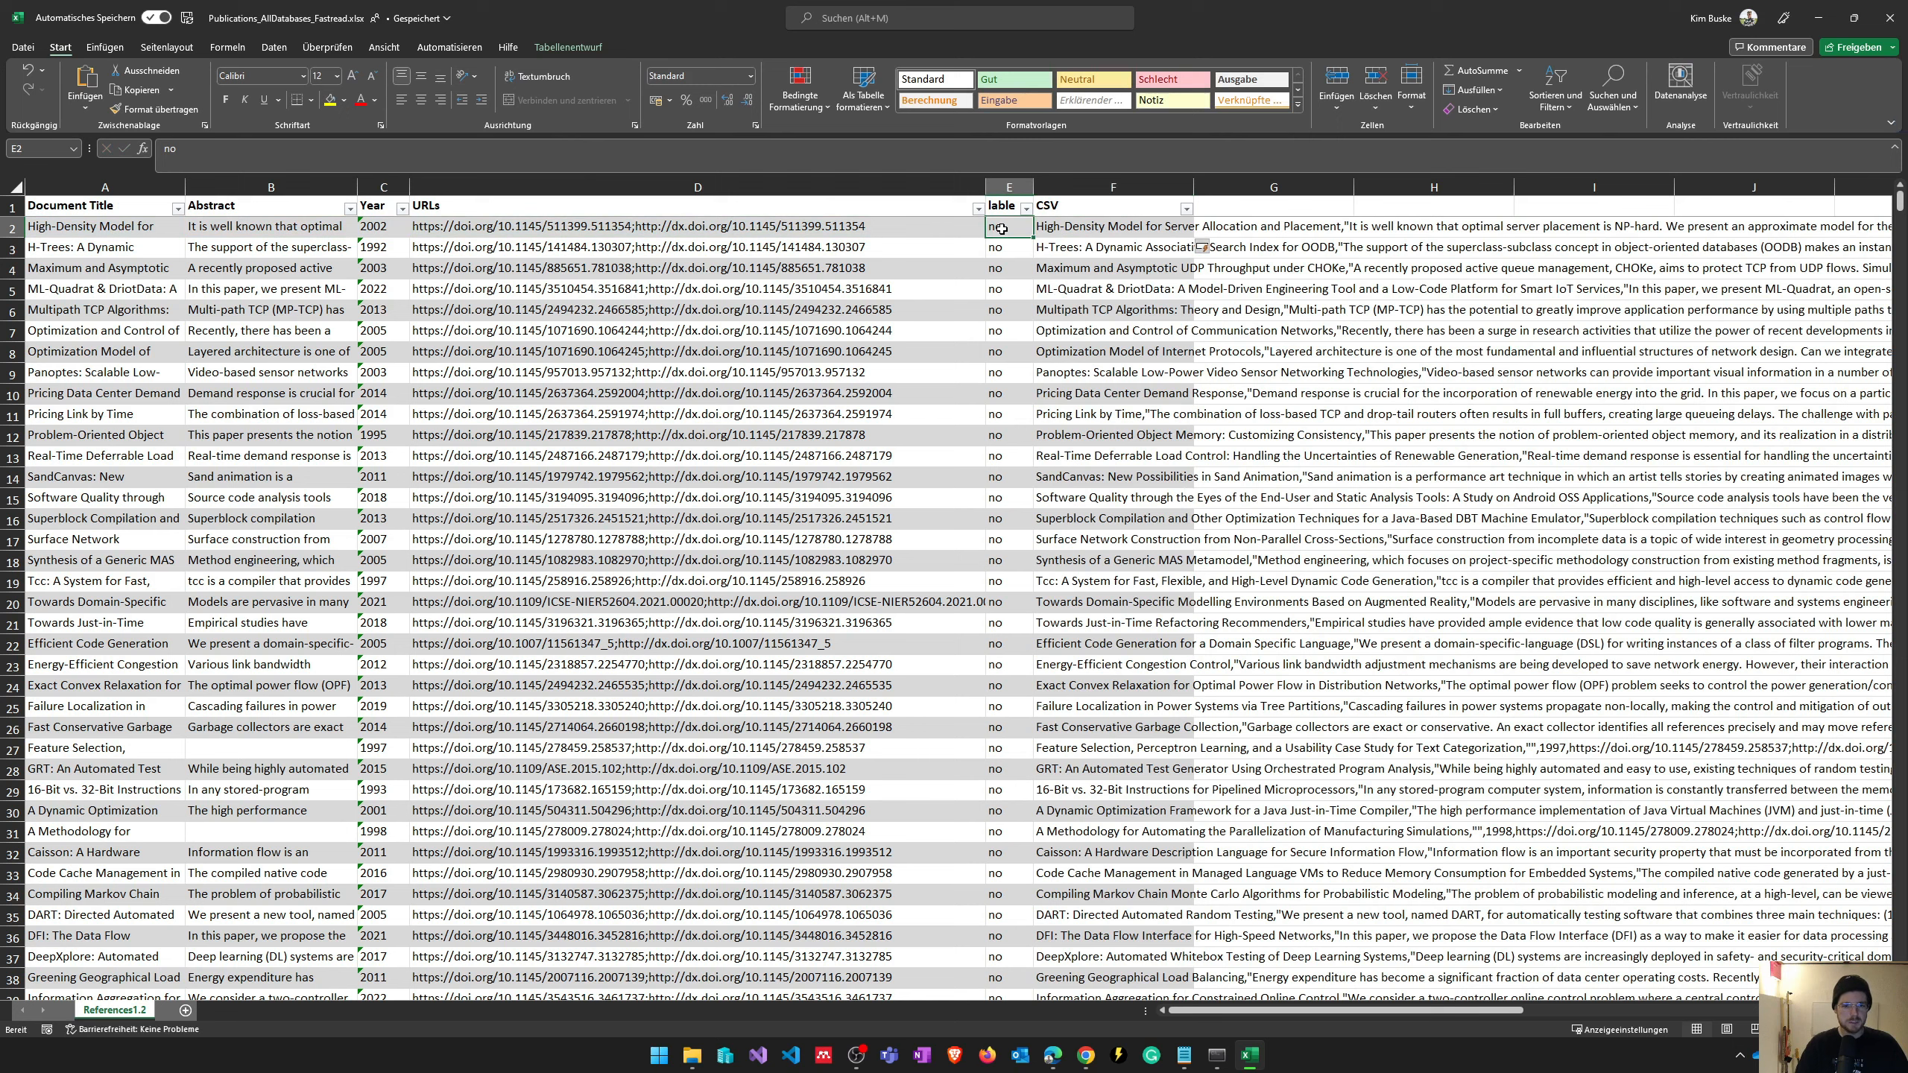
# - Extend the CSV formula to also append the lable field
pyautogui.doubleClick(1104, 228)
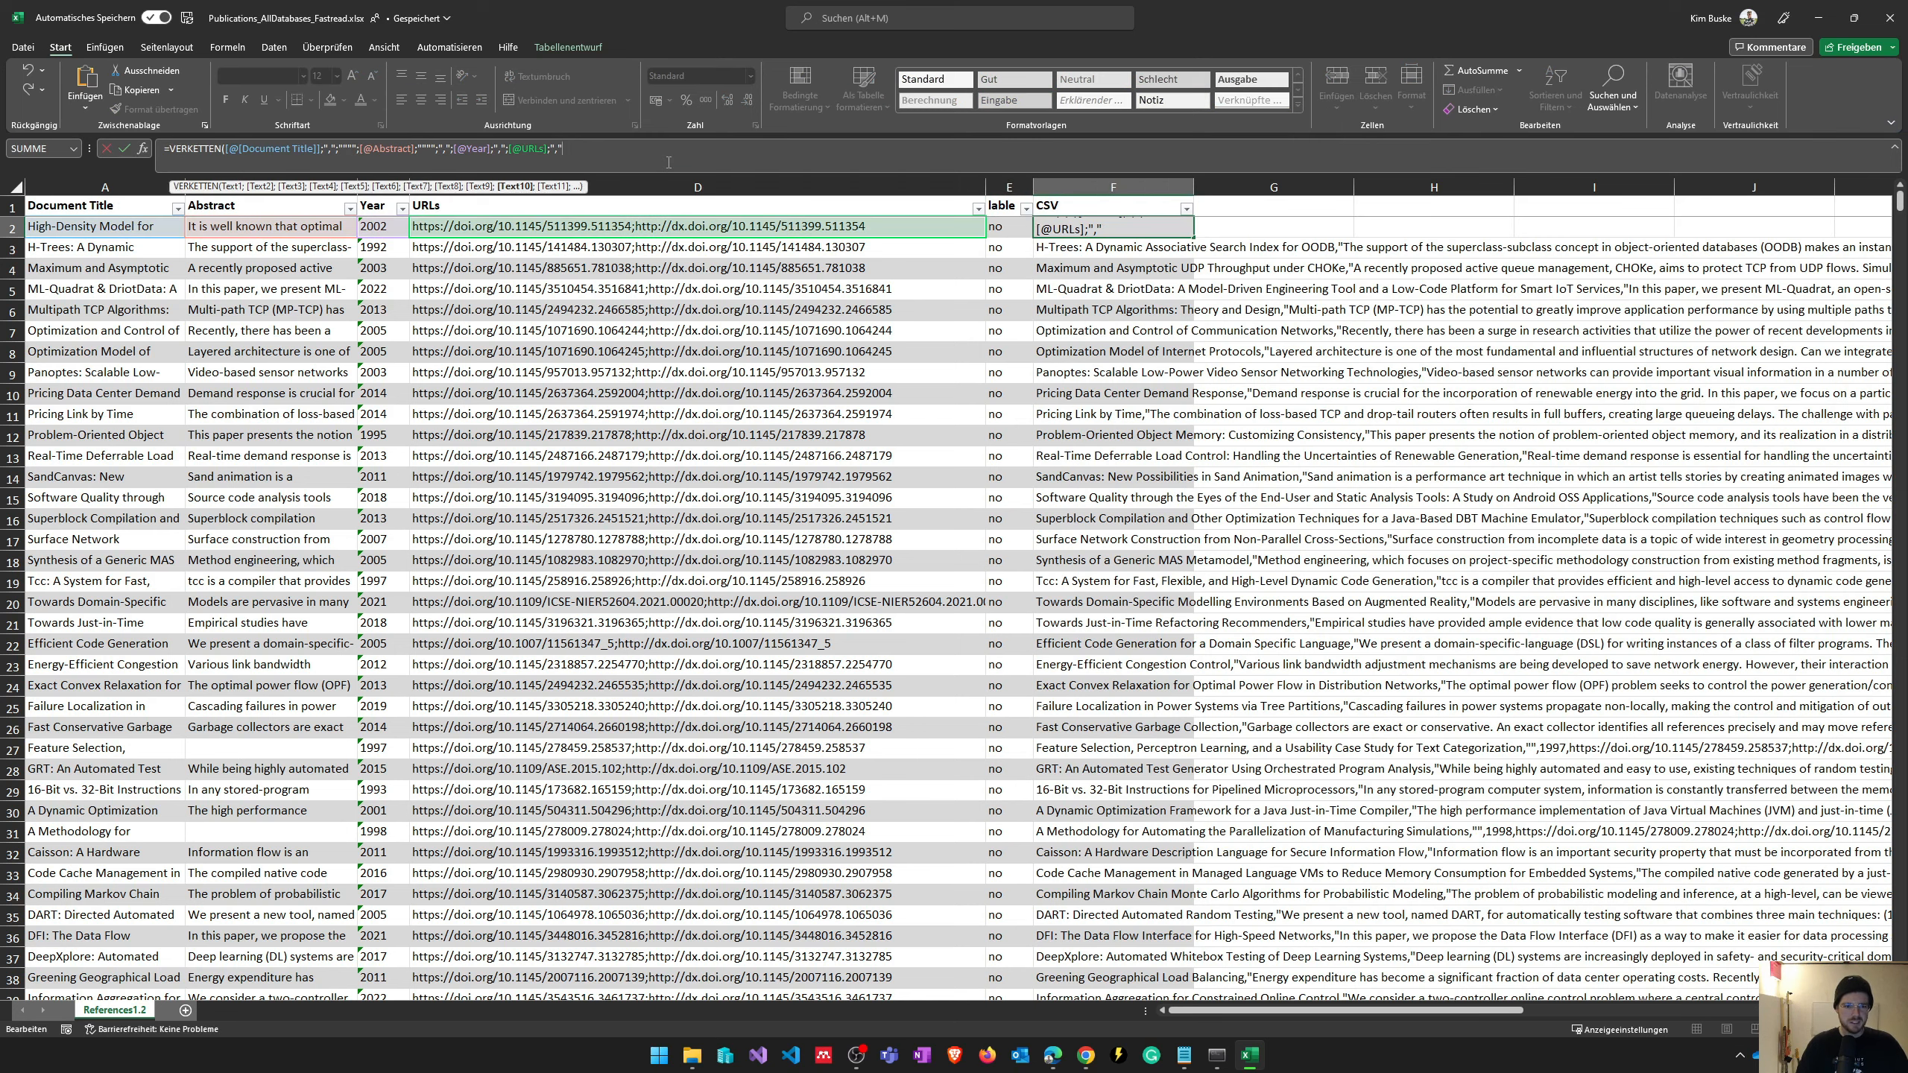
pyautogui.write(';')
pyautogui.click(1002, 227)
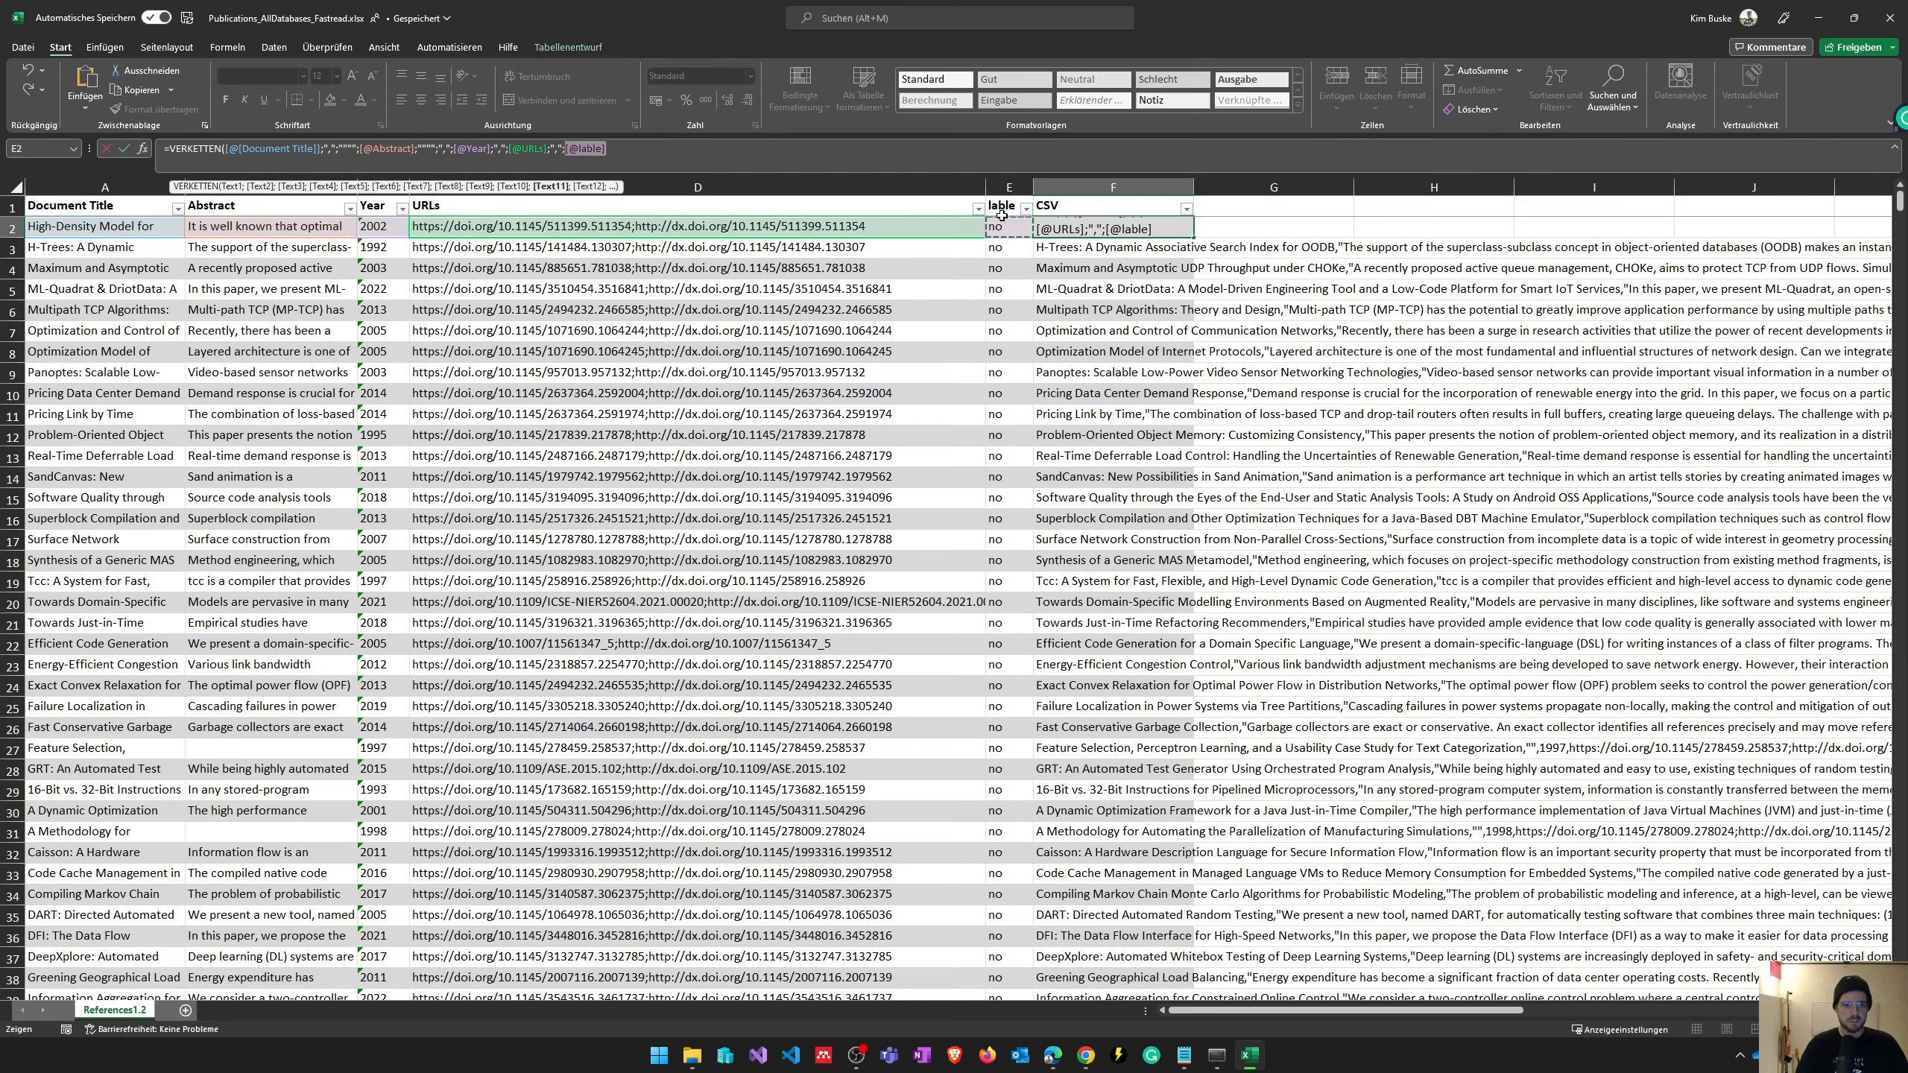
pyautogui.press('Tab')
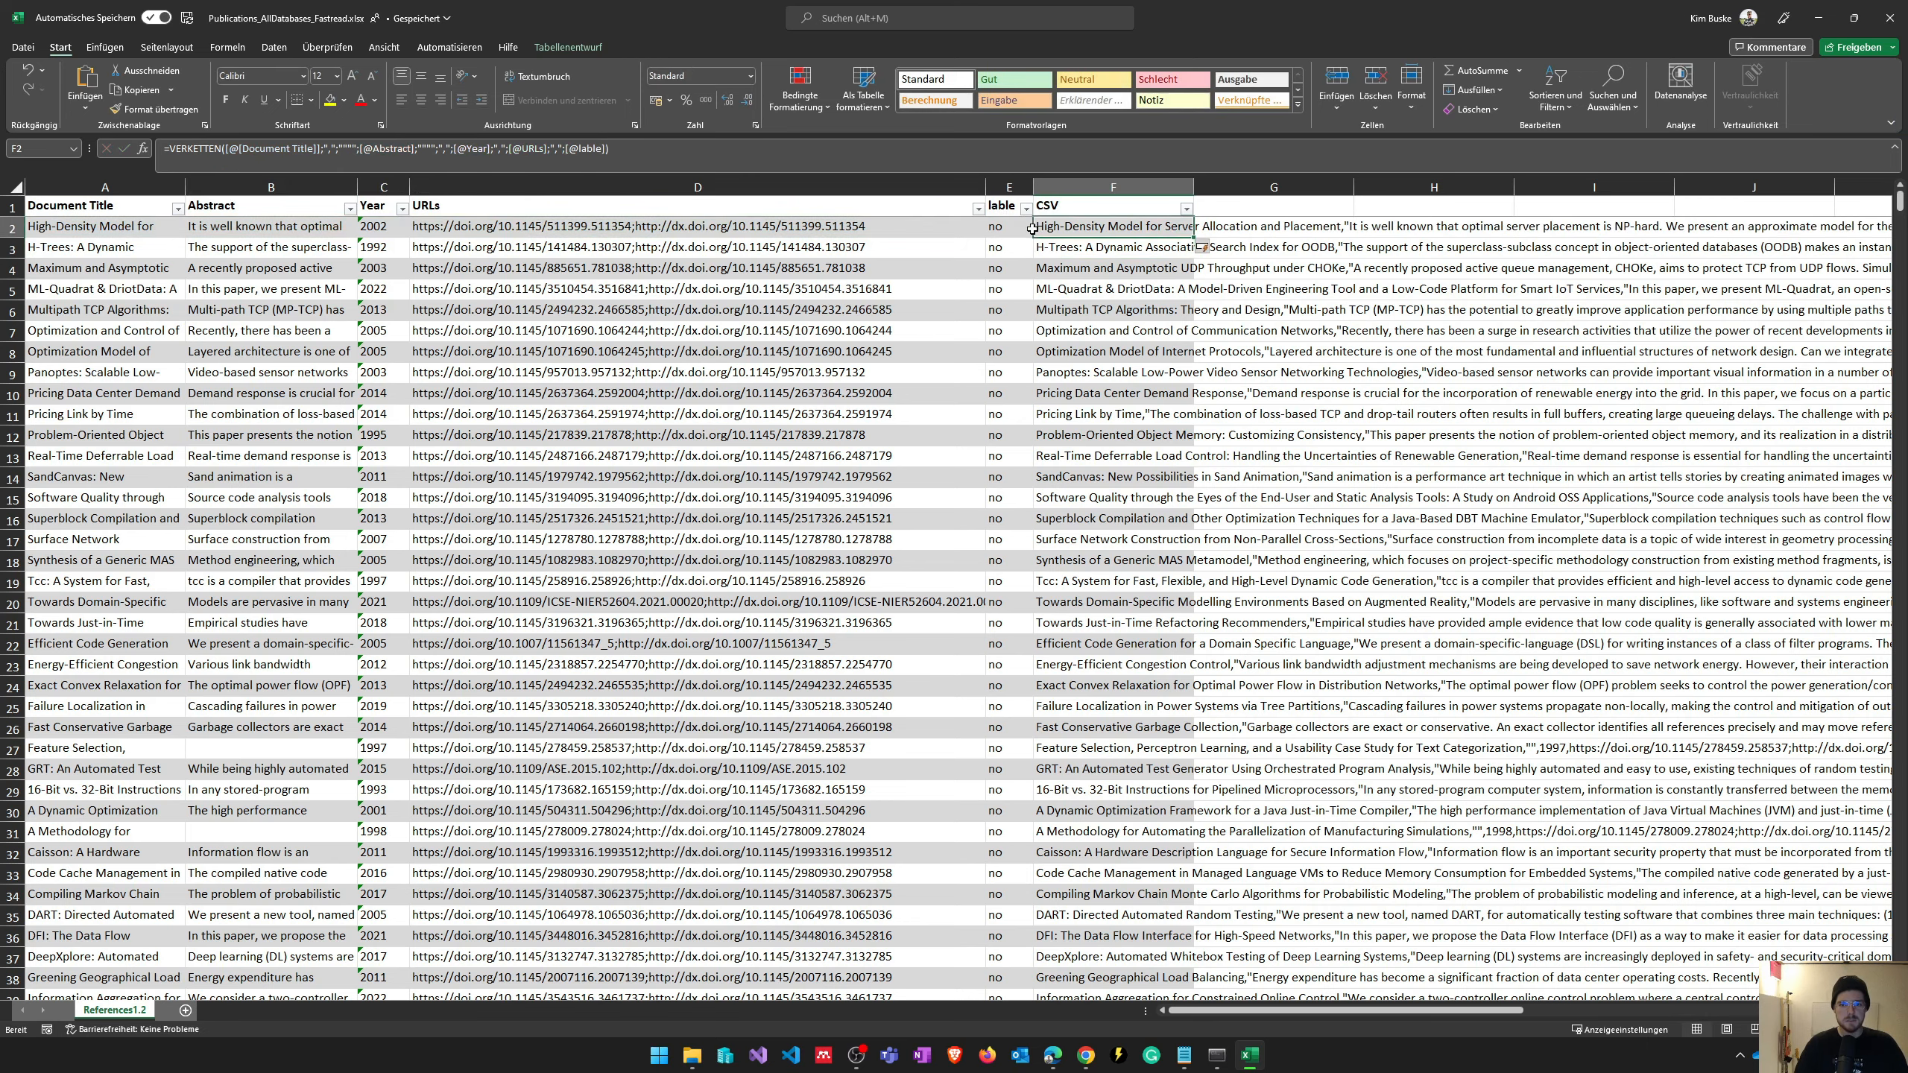
pyautogui.press('Left')
pyautogui.hscroll(5, 954, 597)
# - Start a new Editor document beginning with the Hall.csv header line
pyautogui.click(659, 1056)
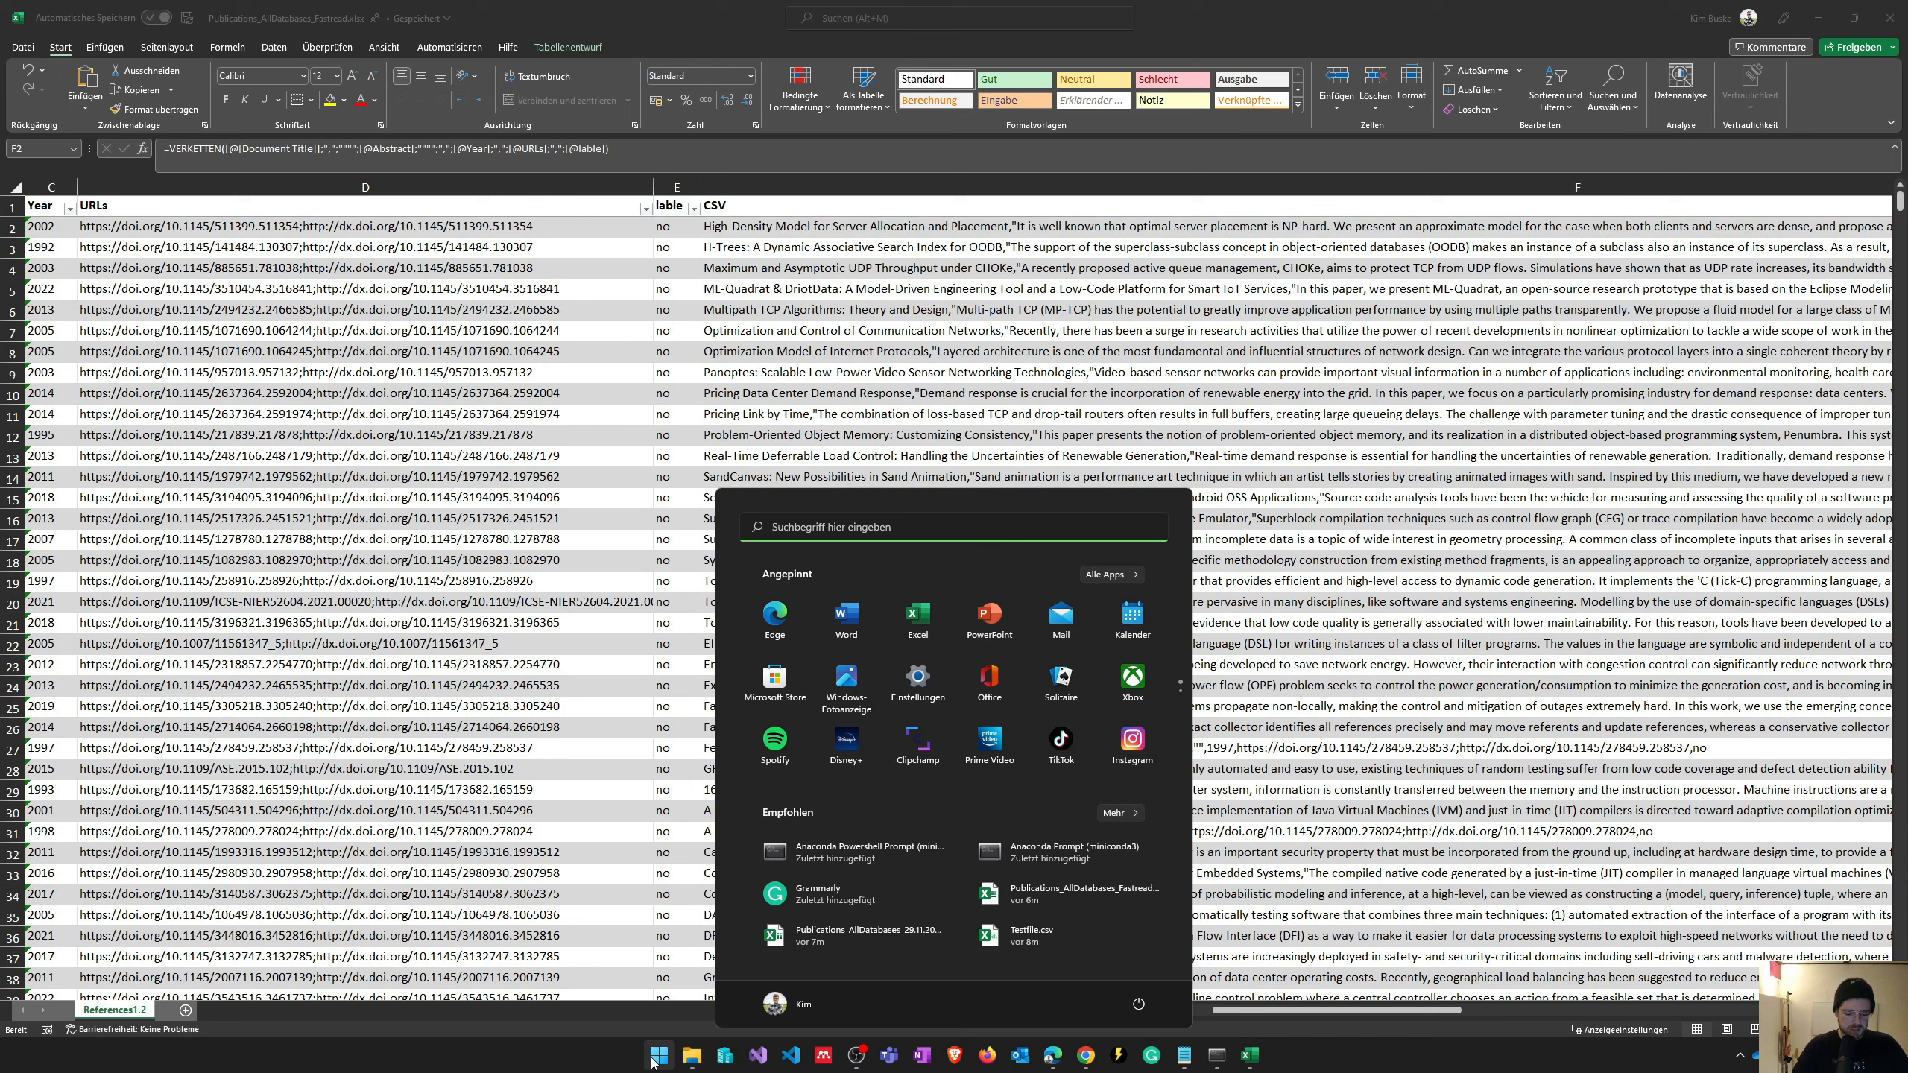
pyautogui.write('edit')
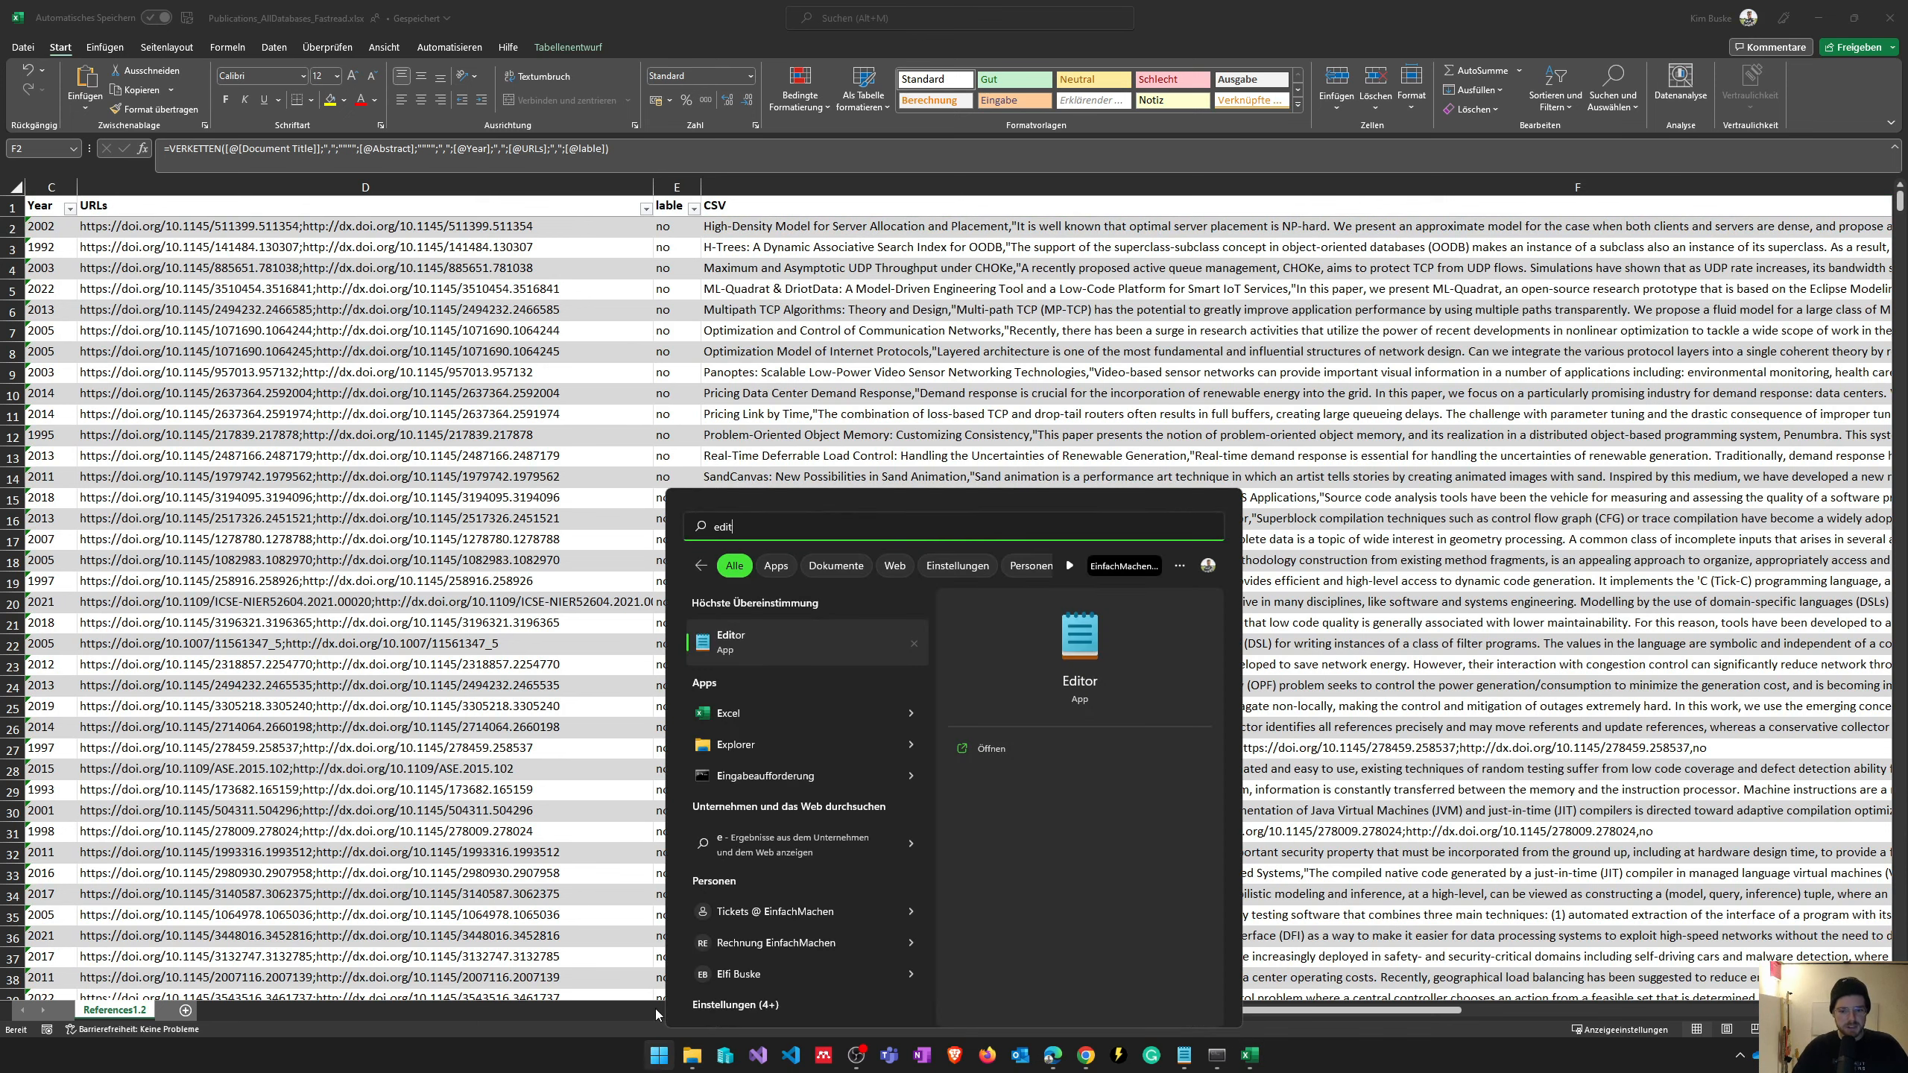
pyautogui.press('Return')
pyautogui.moveTo(565, 189); pyautogui.dragTo(242, 192)
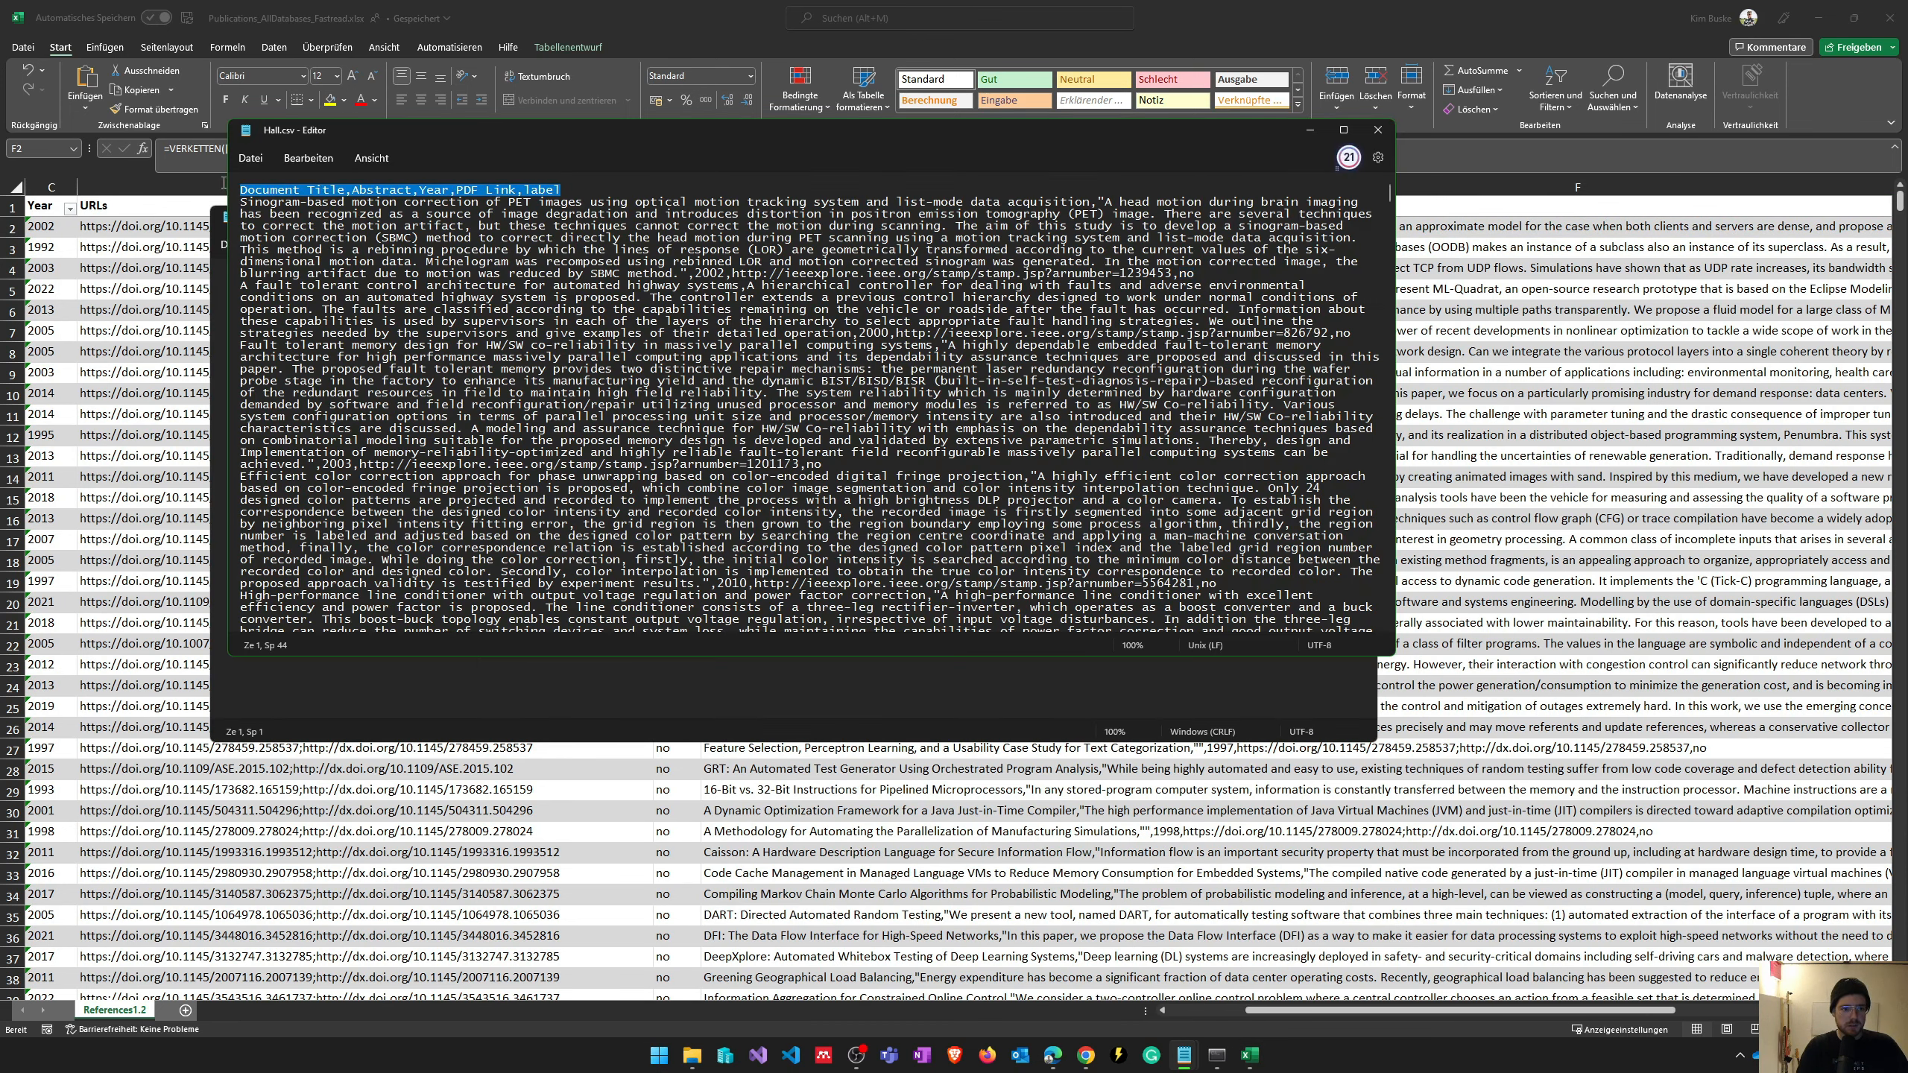
pyautogui.hotkey('ctrl', 'n')
pyautogui.write('Document Title,Abstract,Year,PDF Link,label')
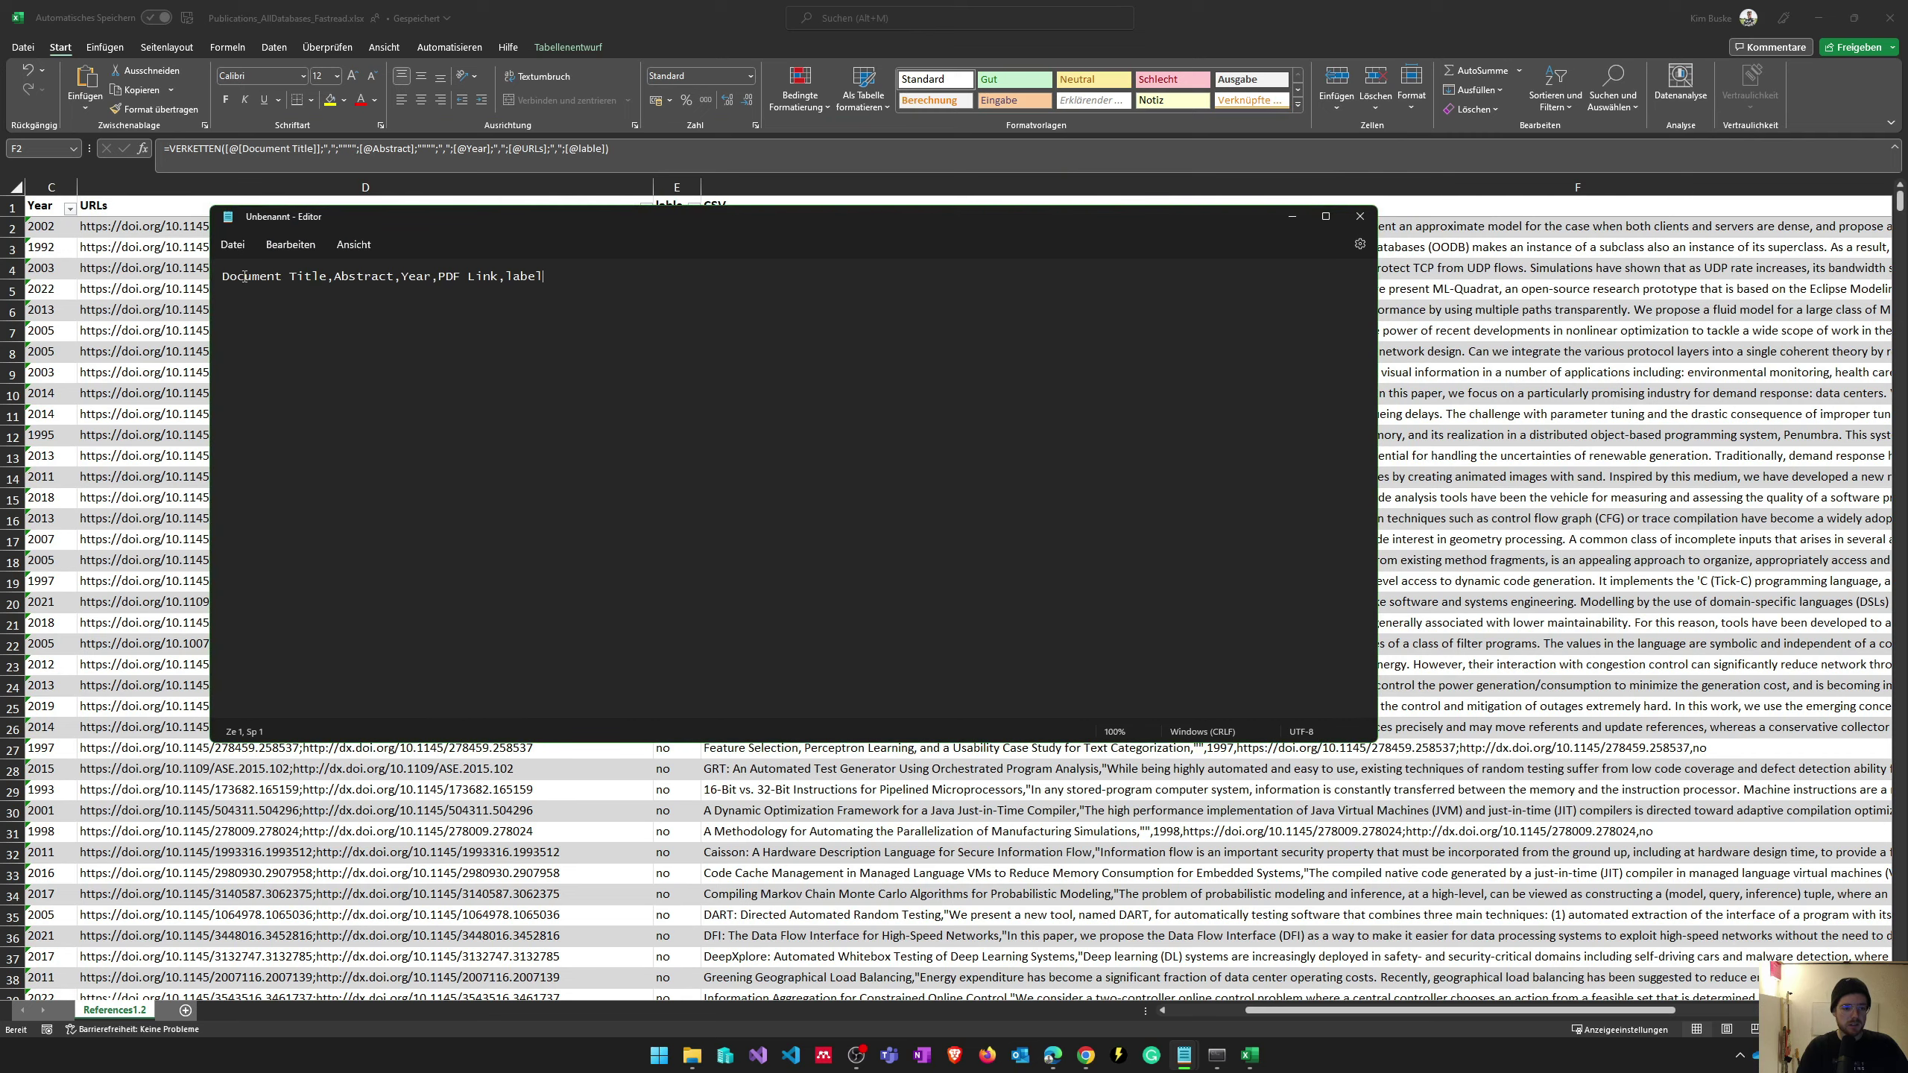
pyautogui.press('Return')
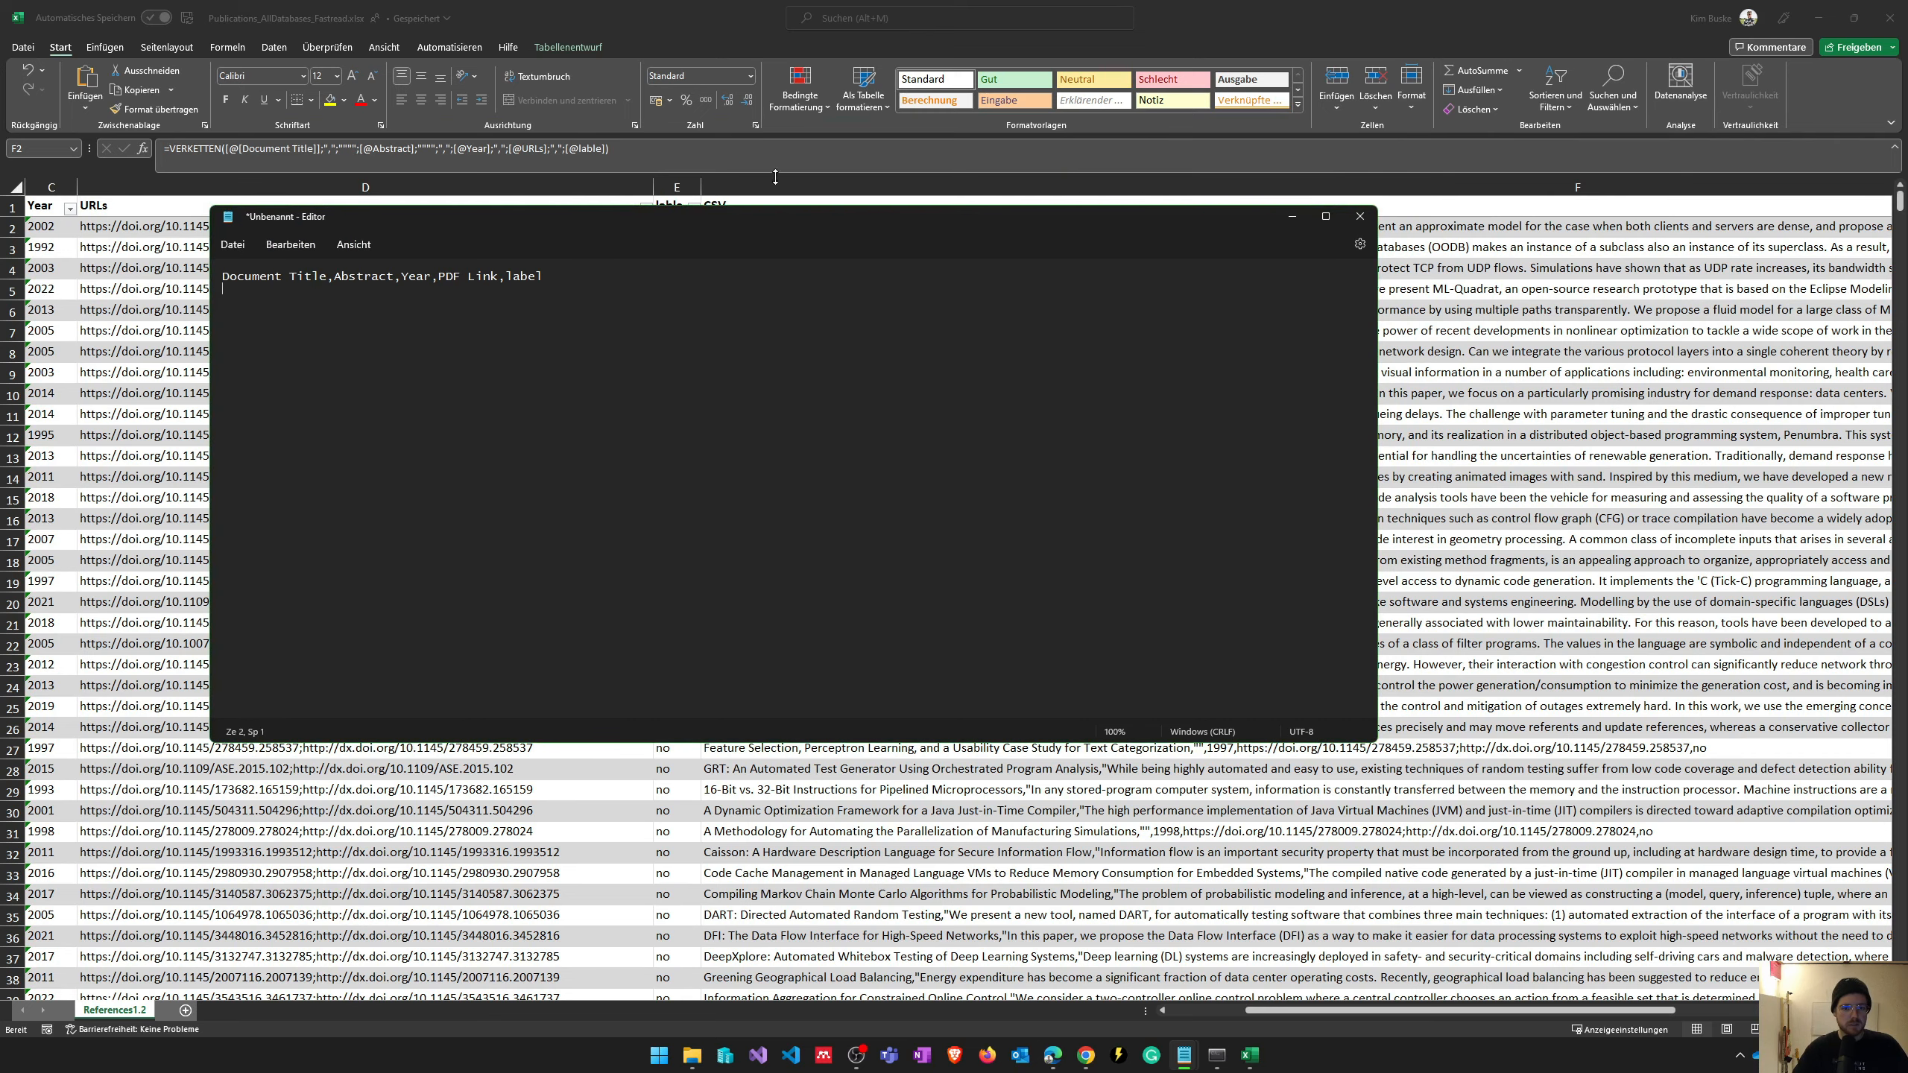
# - Paste Excel's CSV column below the header and save as Publications_Fastread_Test.csv
pyautogui.click(1159, 46)
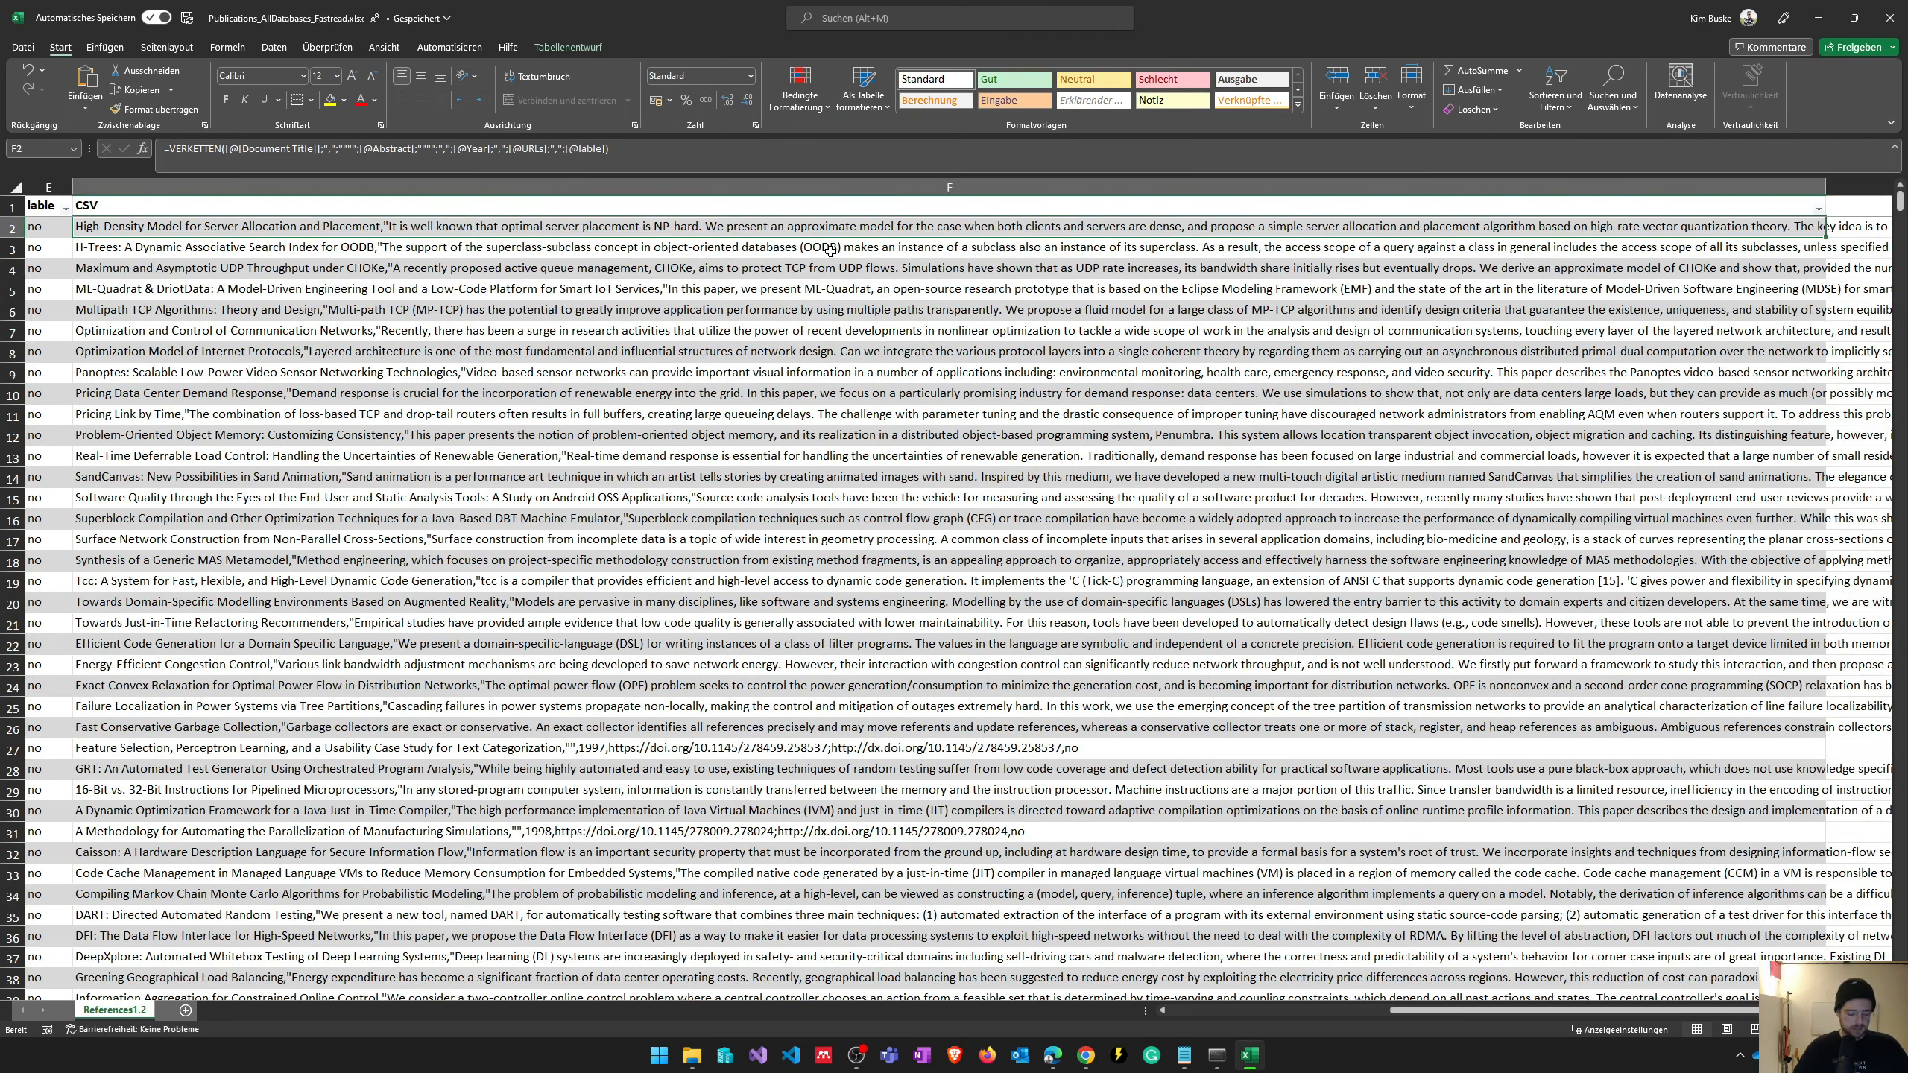
pyautogui.click(953, 186)
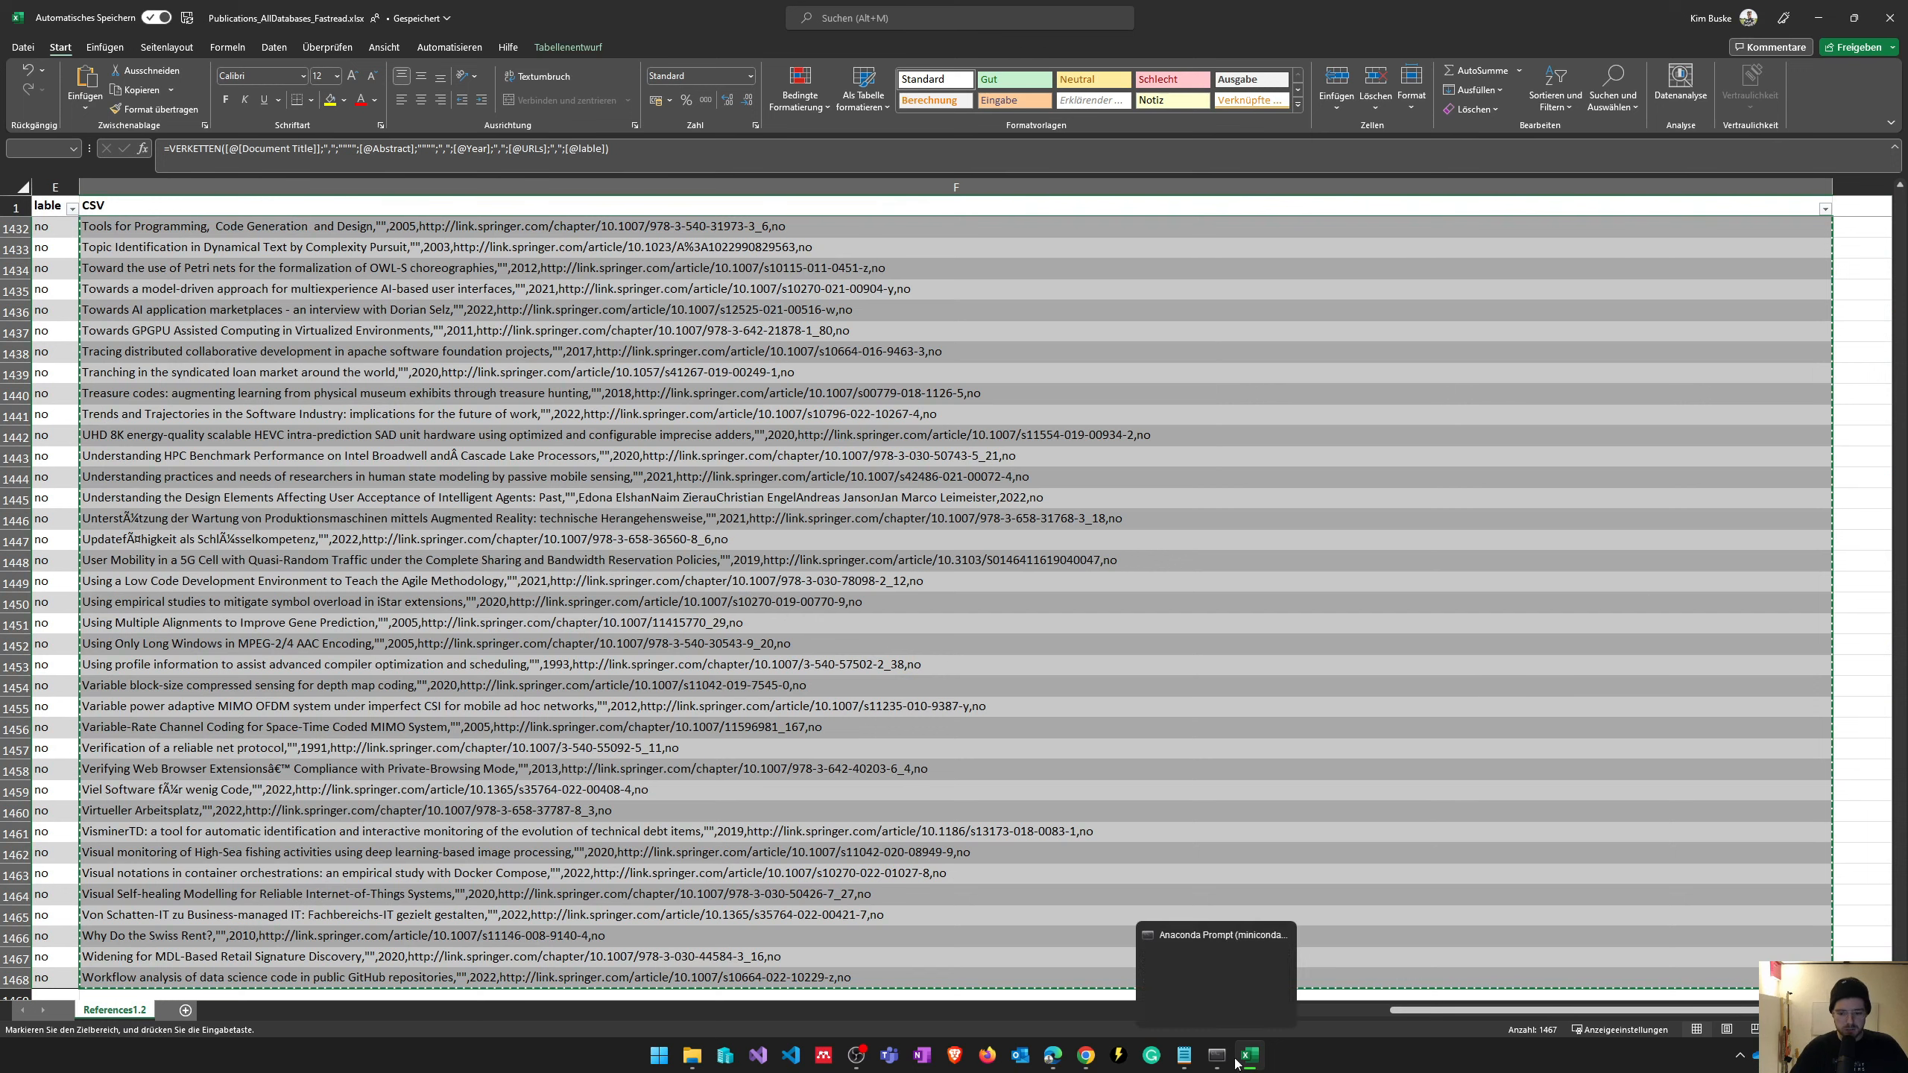
pyautogui.click(1194, 1057)
pyautogui.write('Pu')
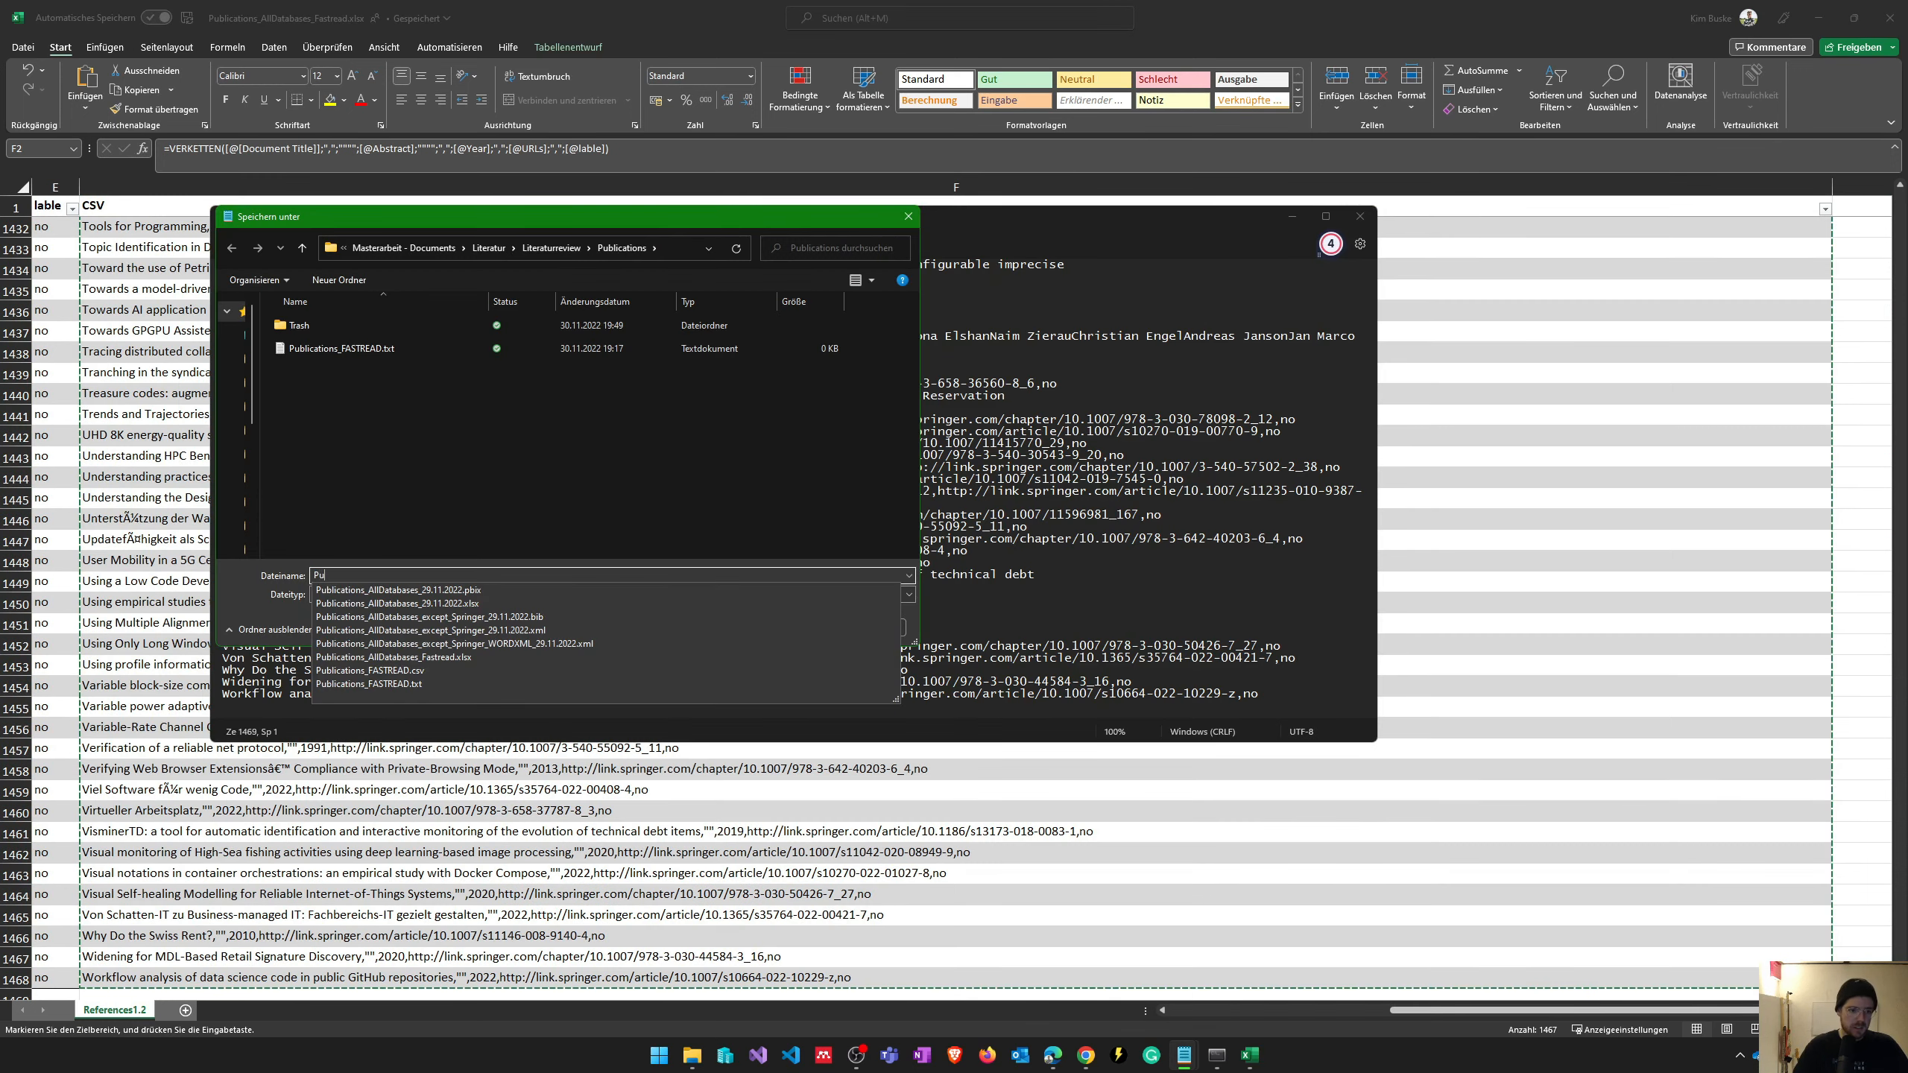
pyautogui.write('blications_Fastread_Test.csv')
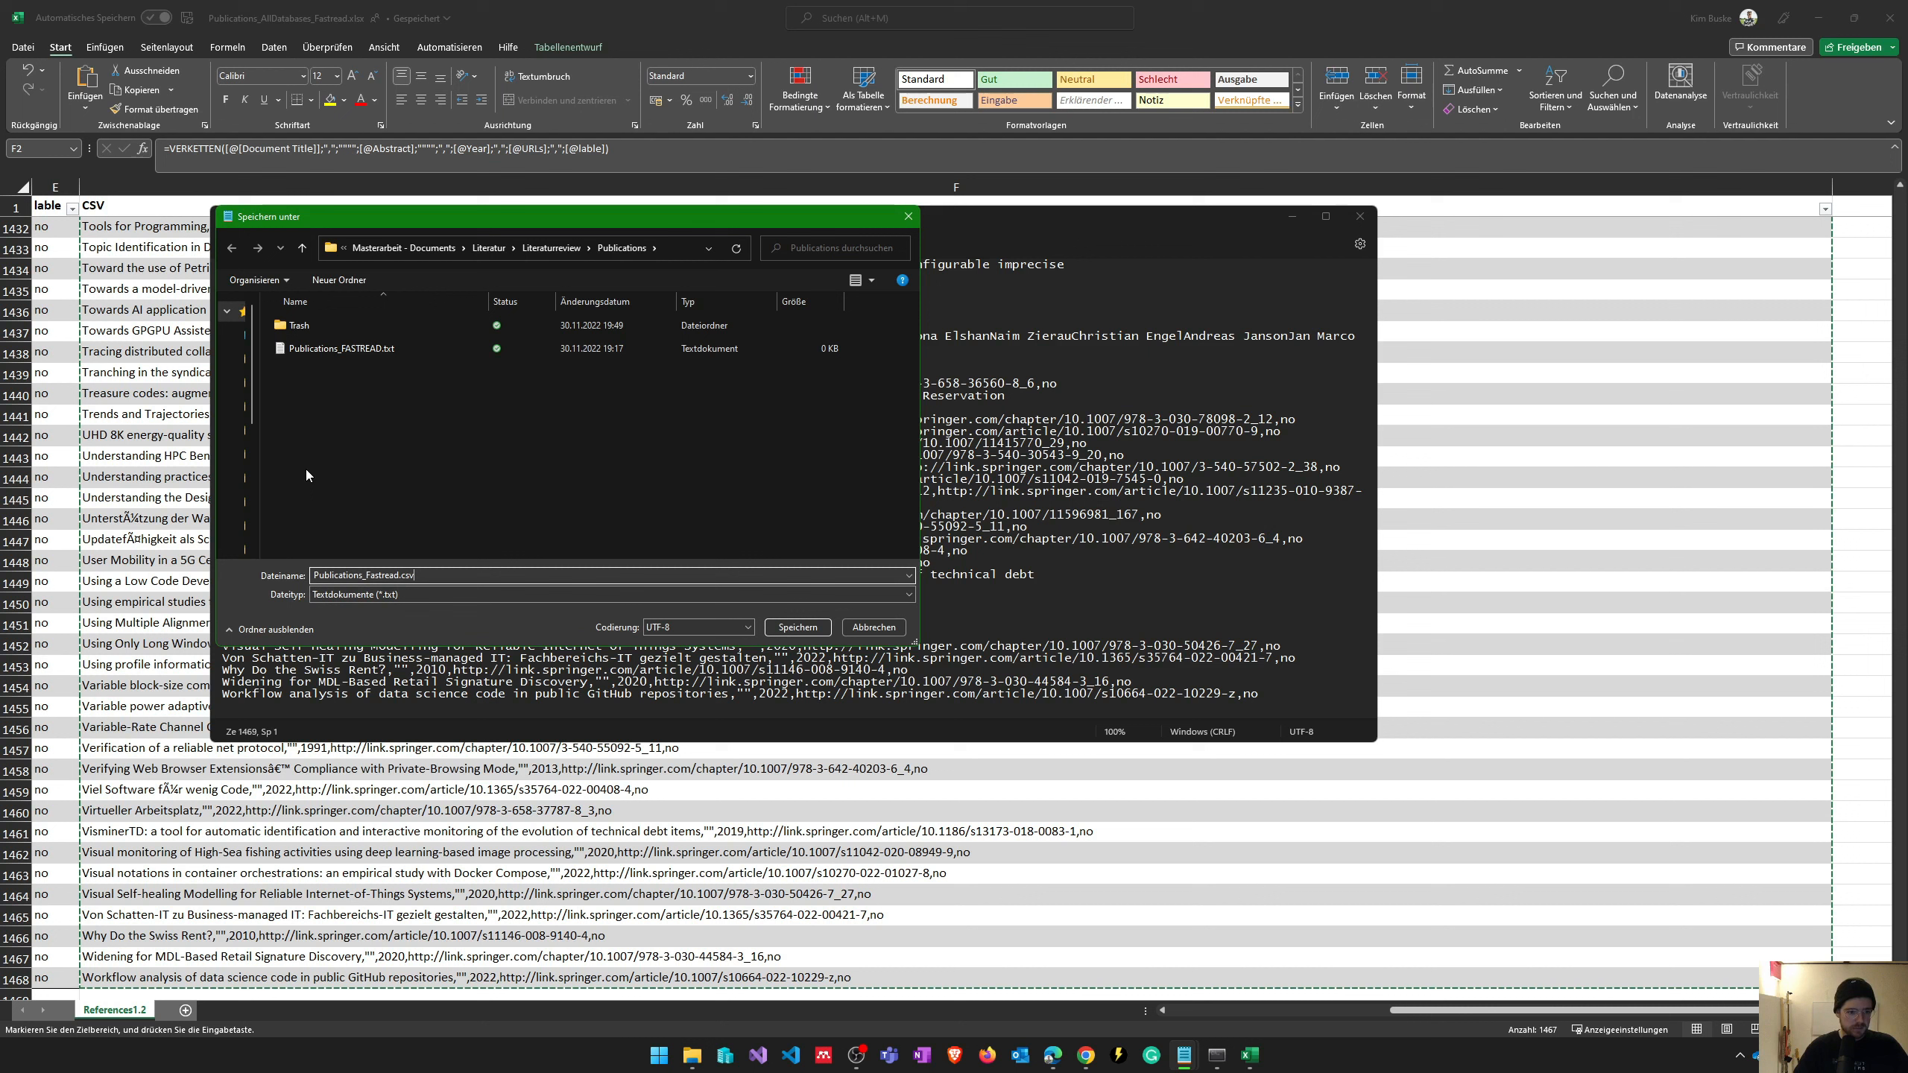
pyautogui.press('Return')
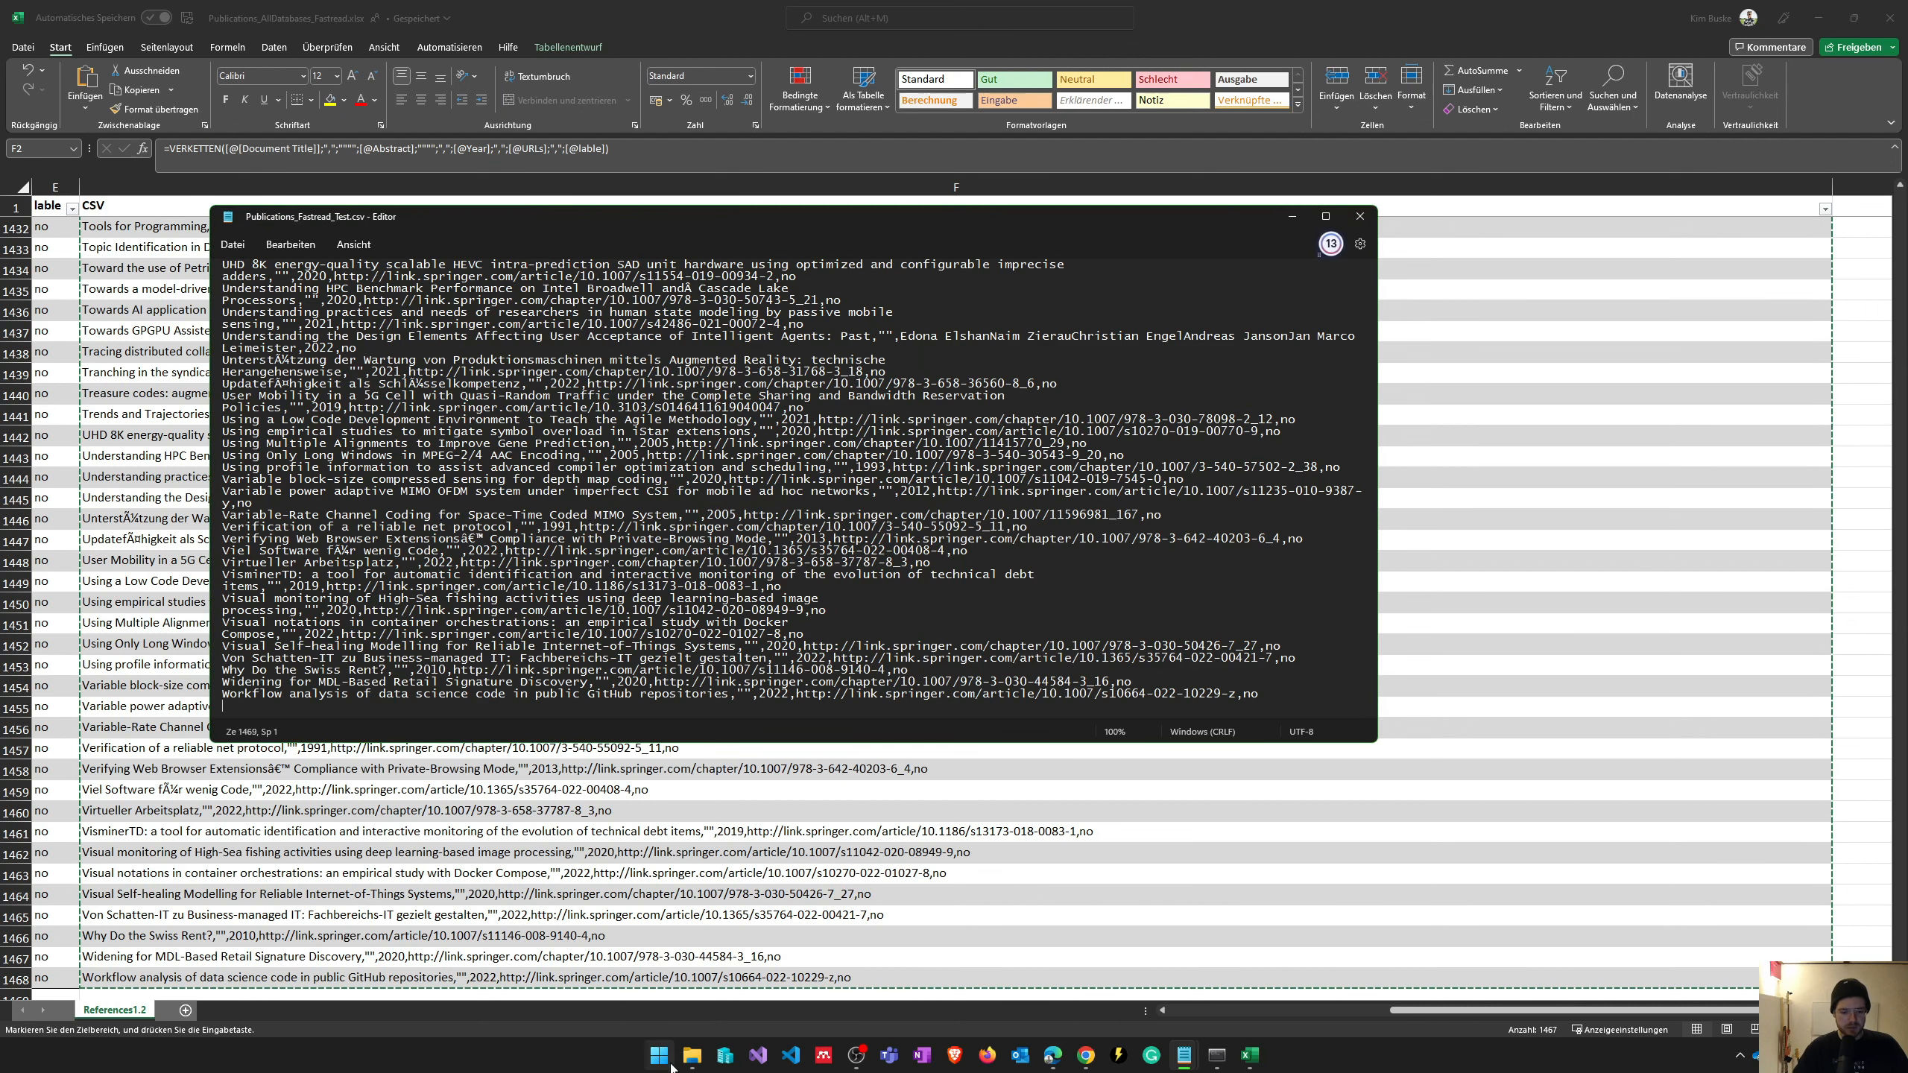
pyautogui.click(691, 1055)
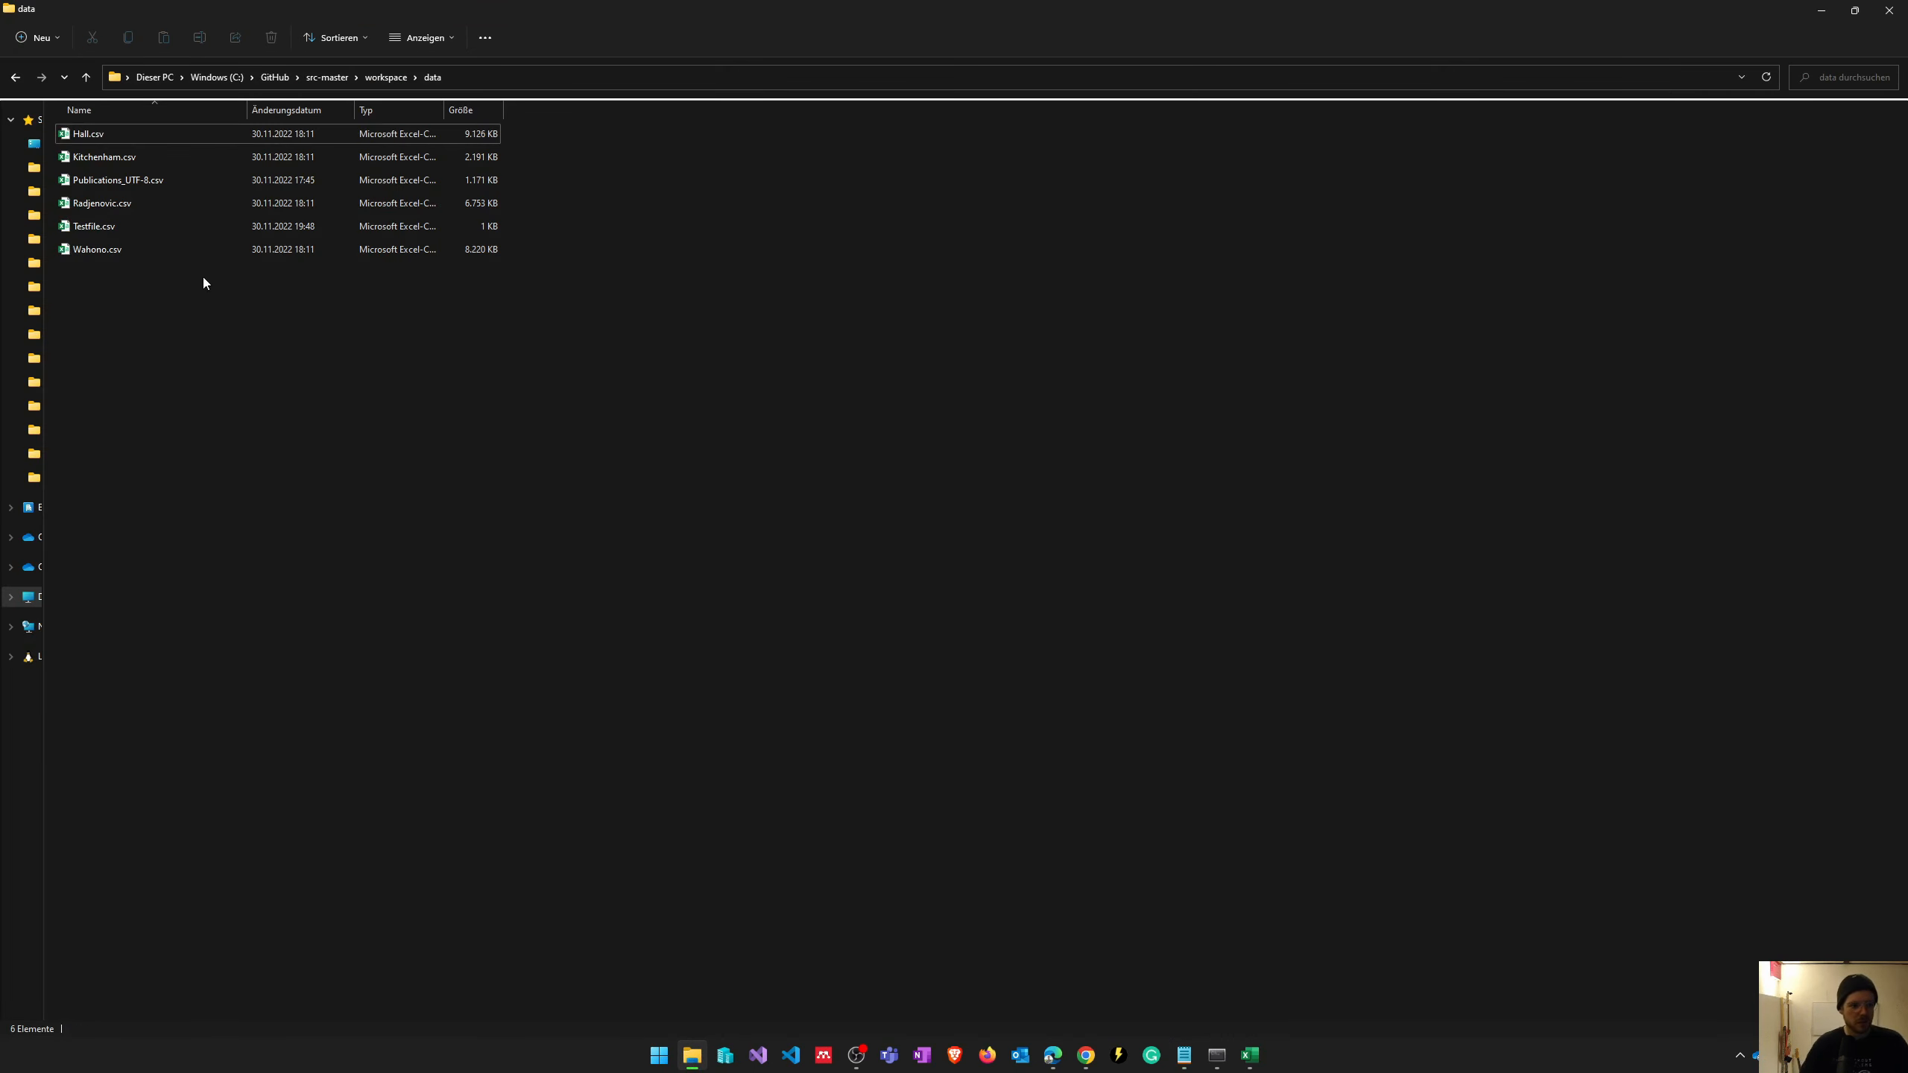
# - Select and open Publications_Fastread_Test.csv in the workspace data folder
pyautogui.click(167, 181)
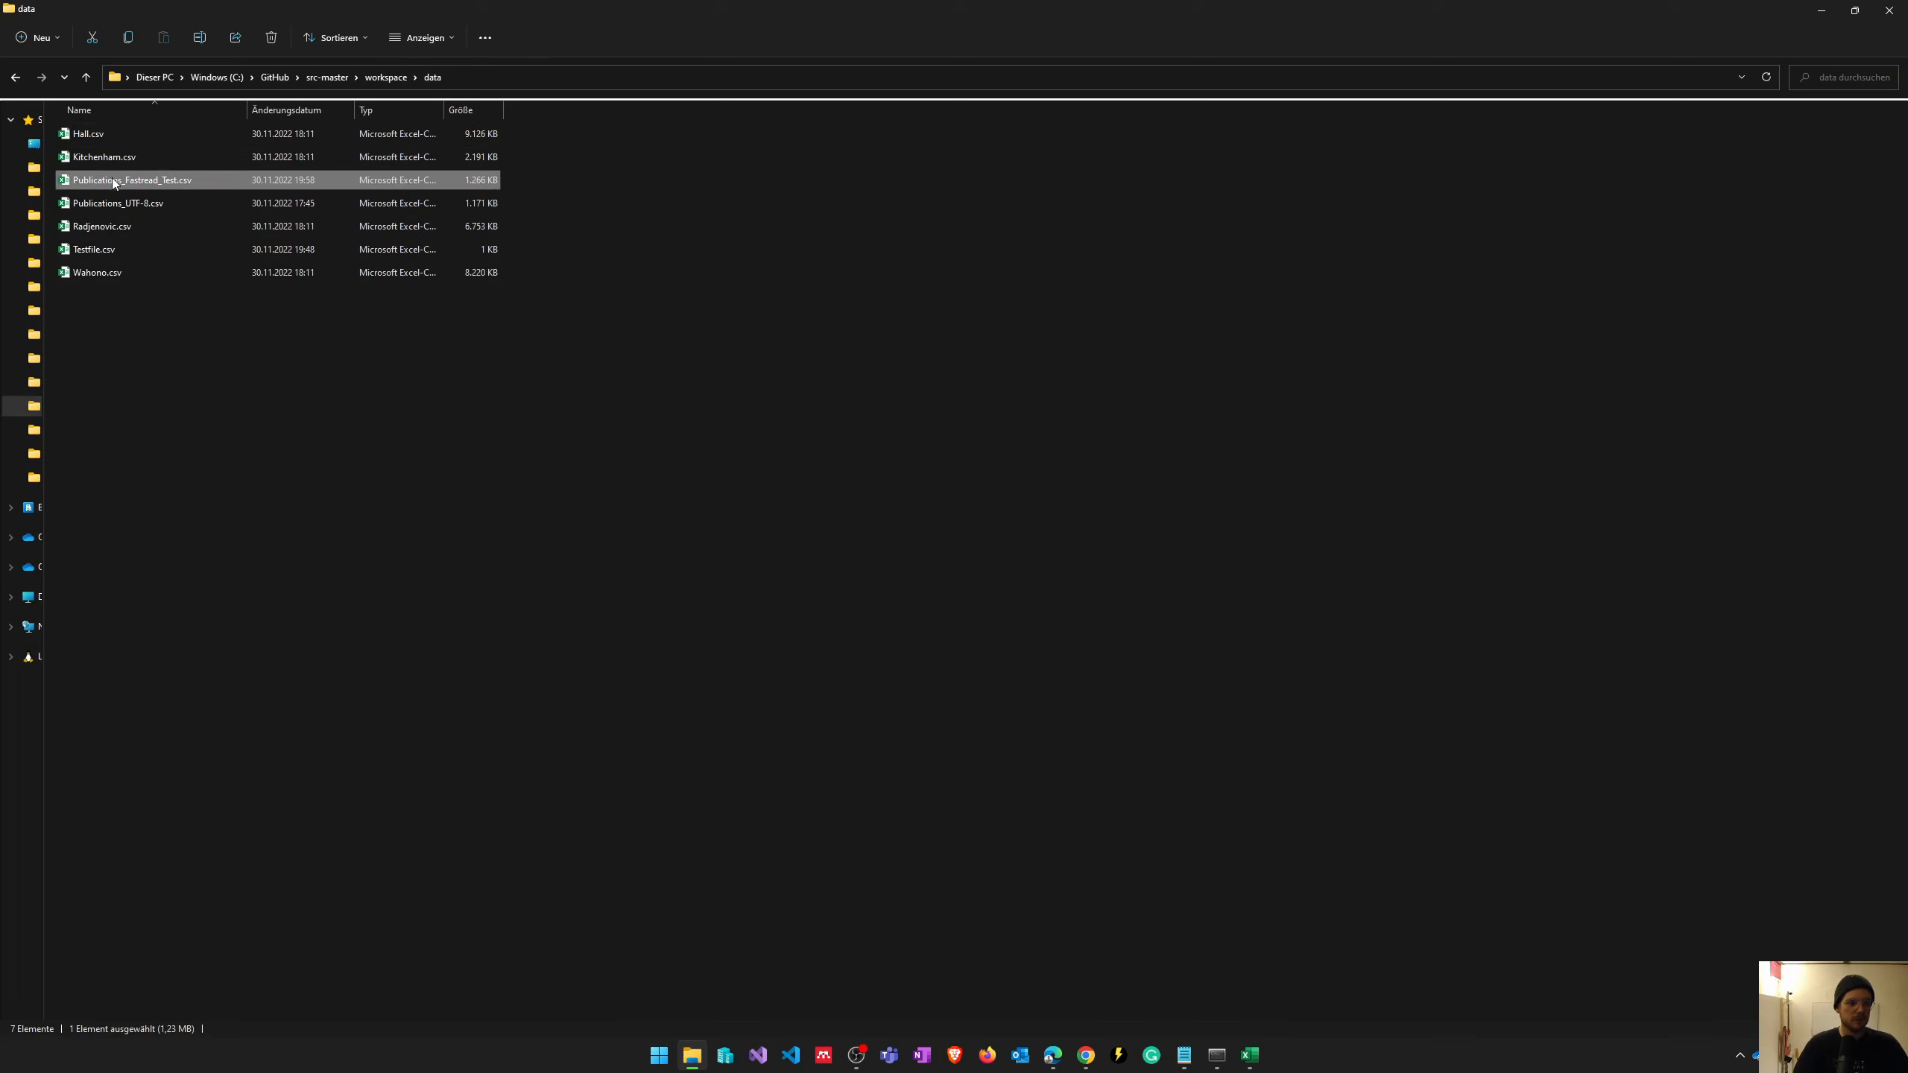
pyautogui.doubleClick(155, 185)
# - Load Hall.csv as the screening target and check the 8911 document total
pyautogui.hotkey('alt', 'Tab')
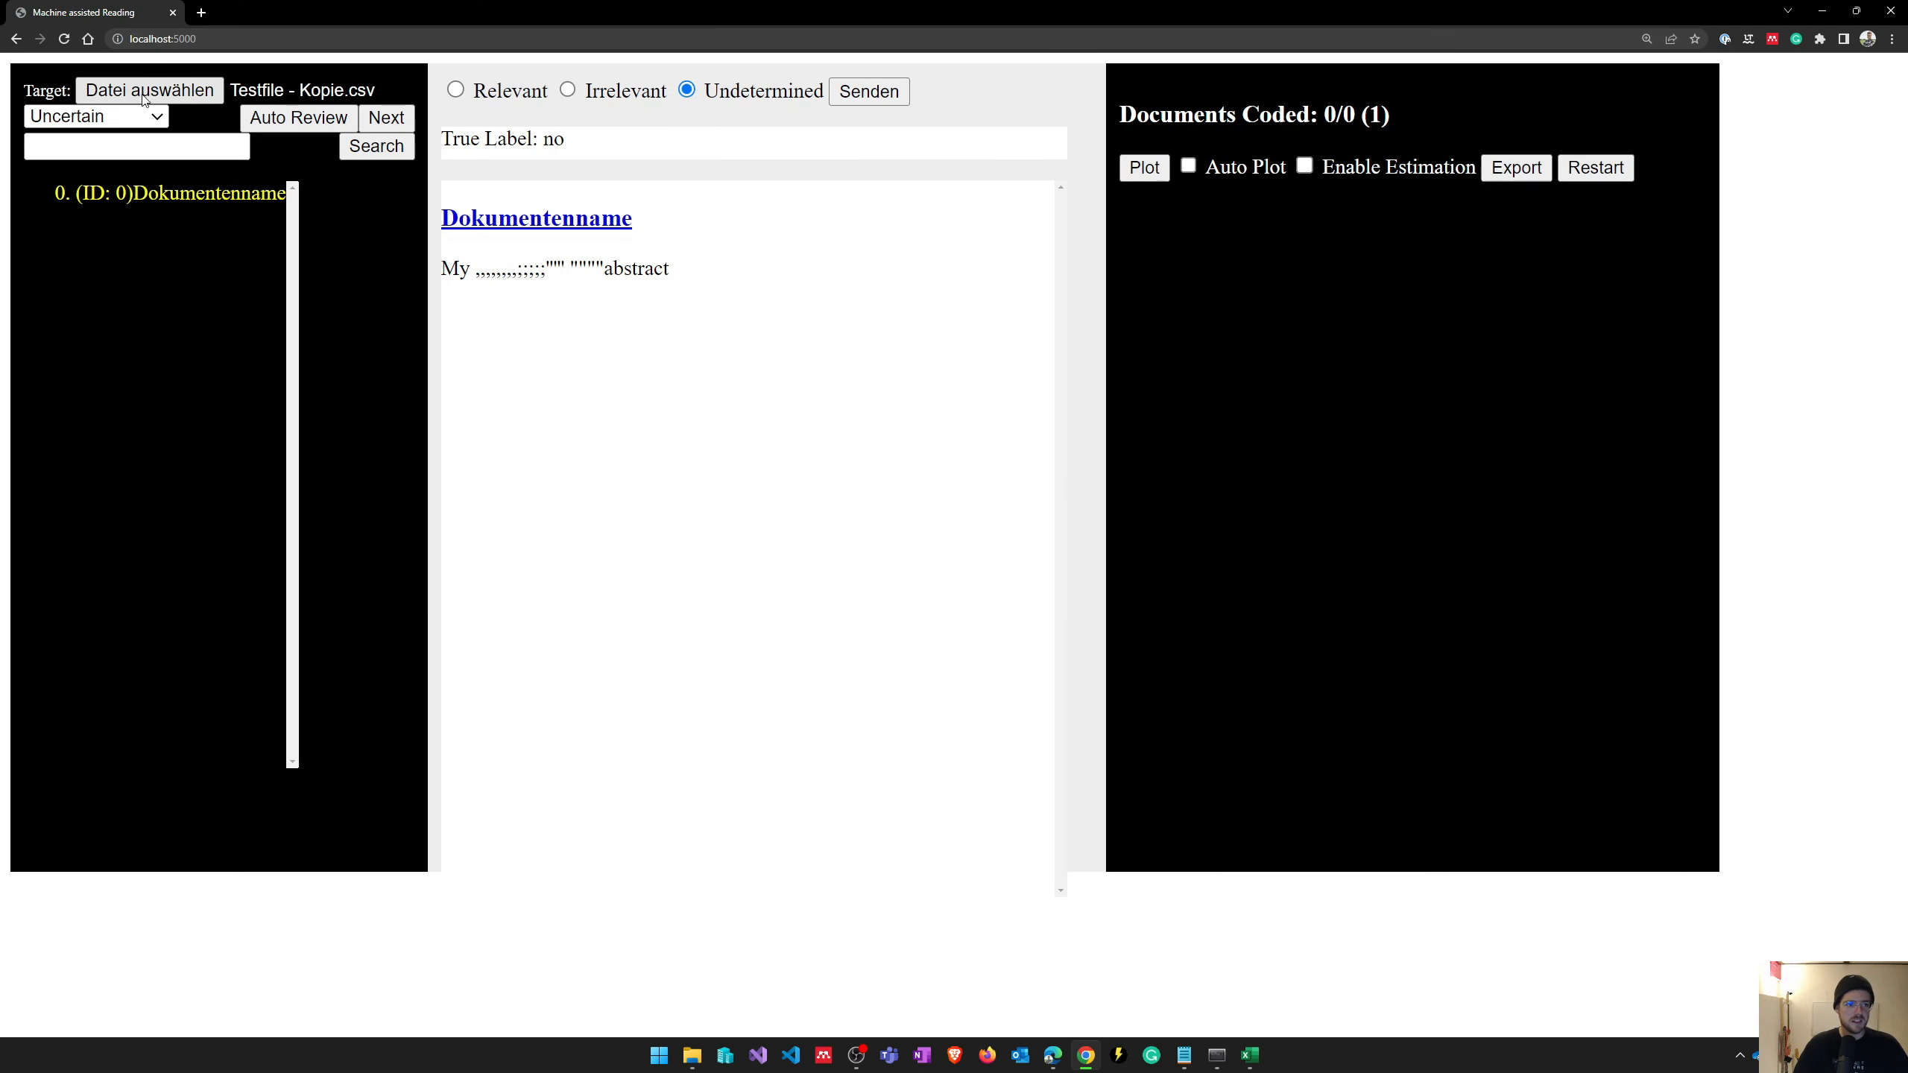
pyautogui.click(150, 90)
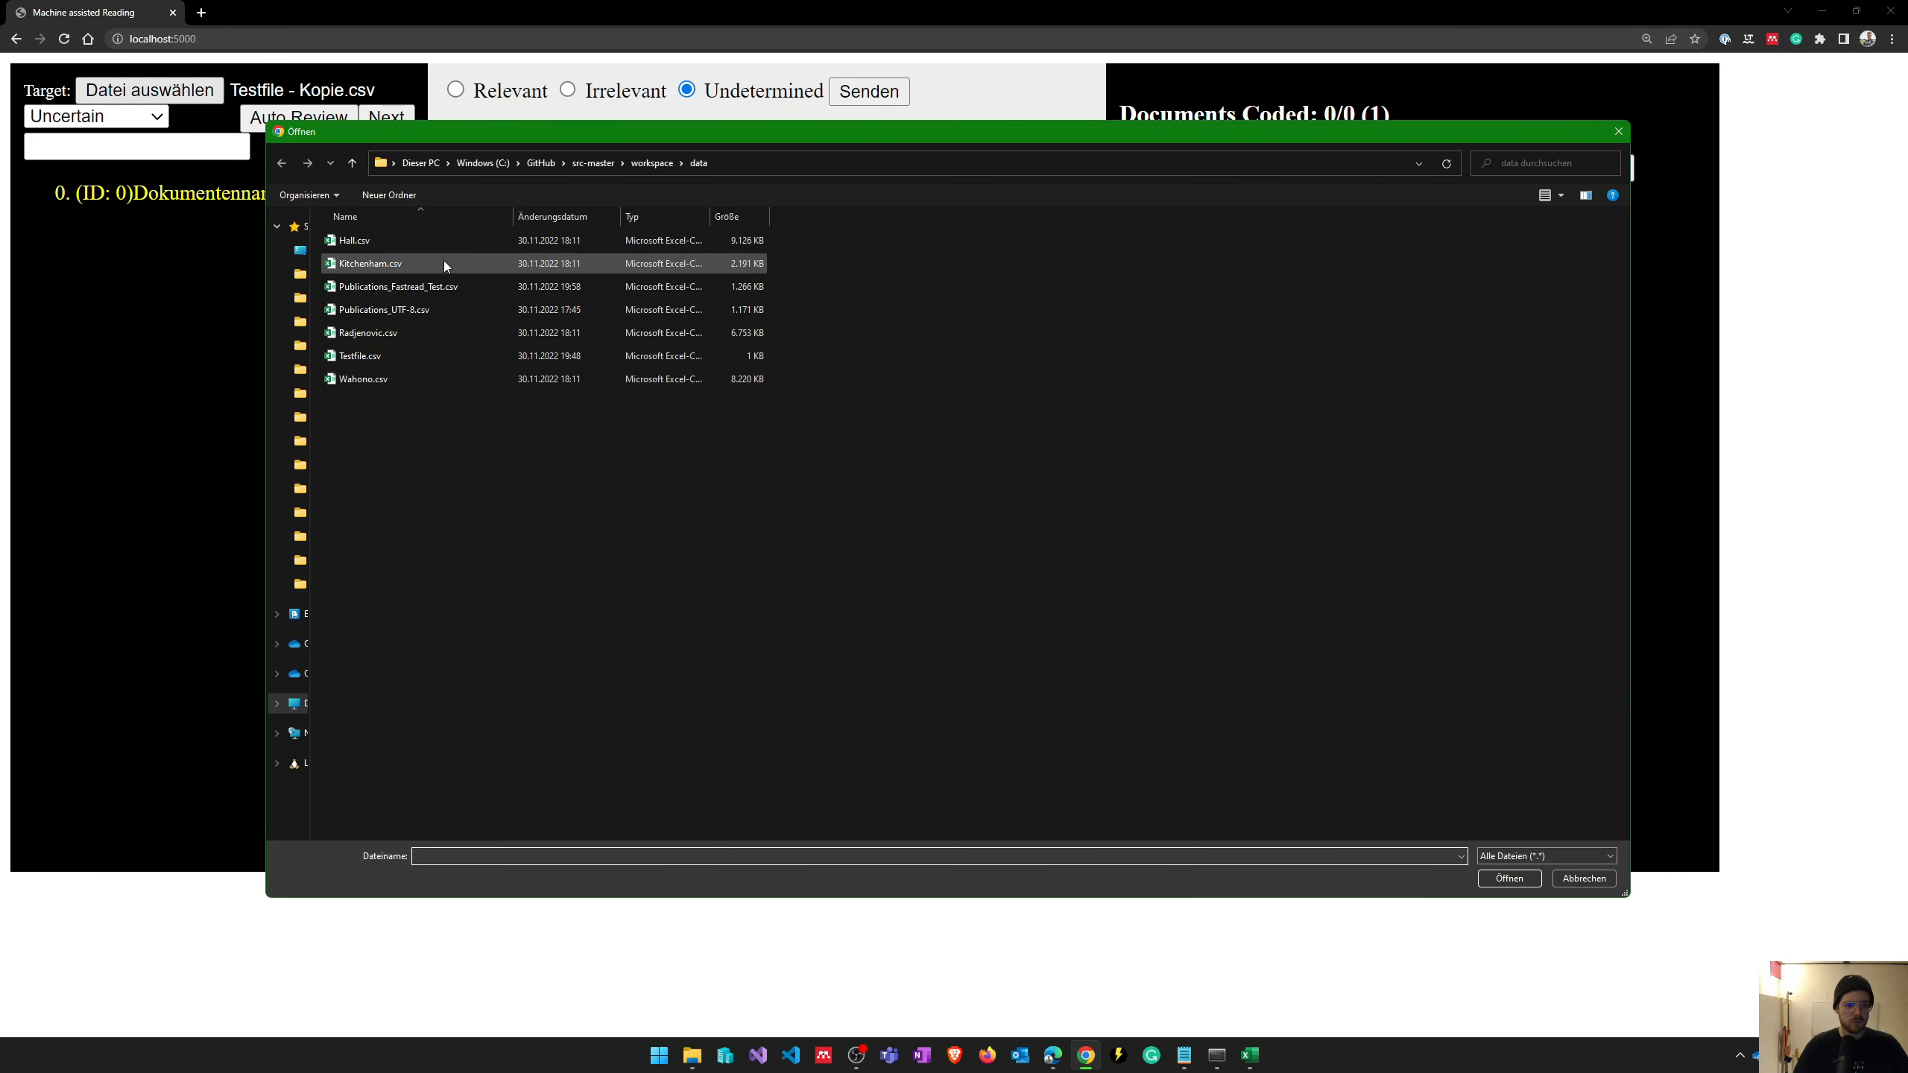
pyautogui.click(379, 242)
pyautogui.doubleClick(379, 240)
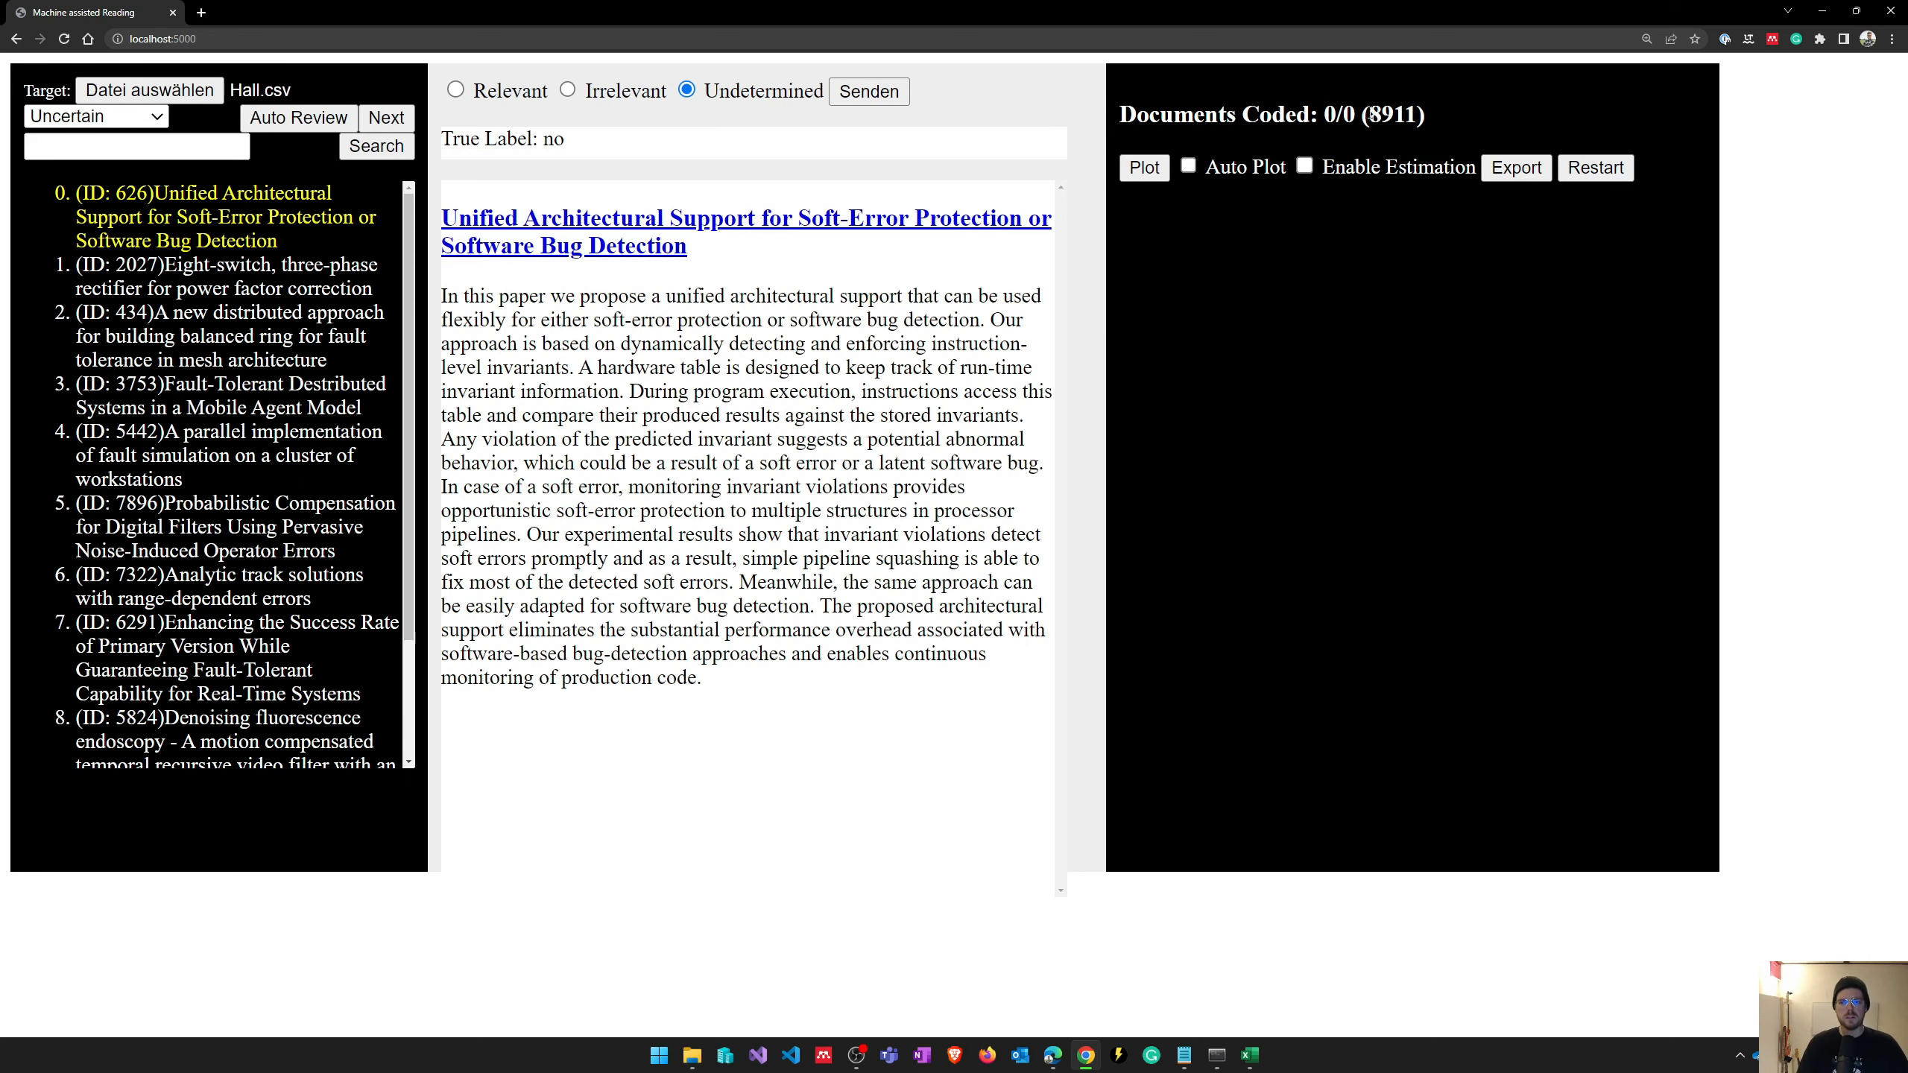
pyautogui.moveTo(1419, 114); pyautogui.dragTo(1368, 114)
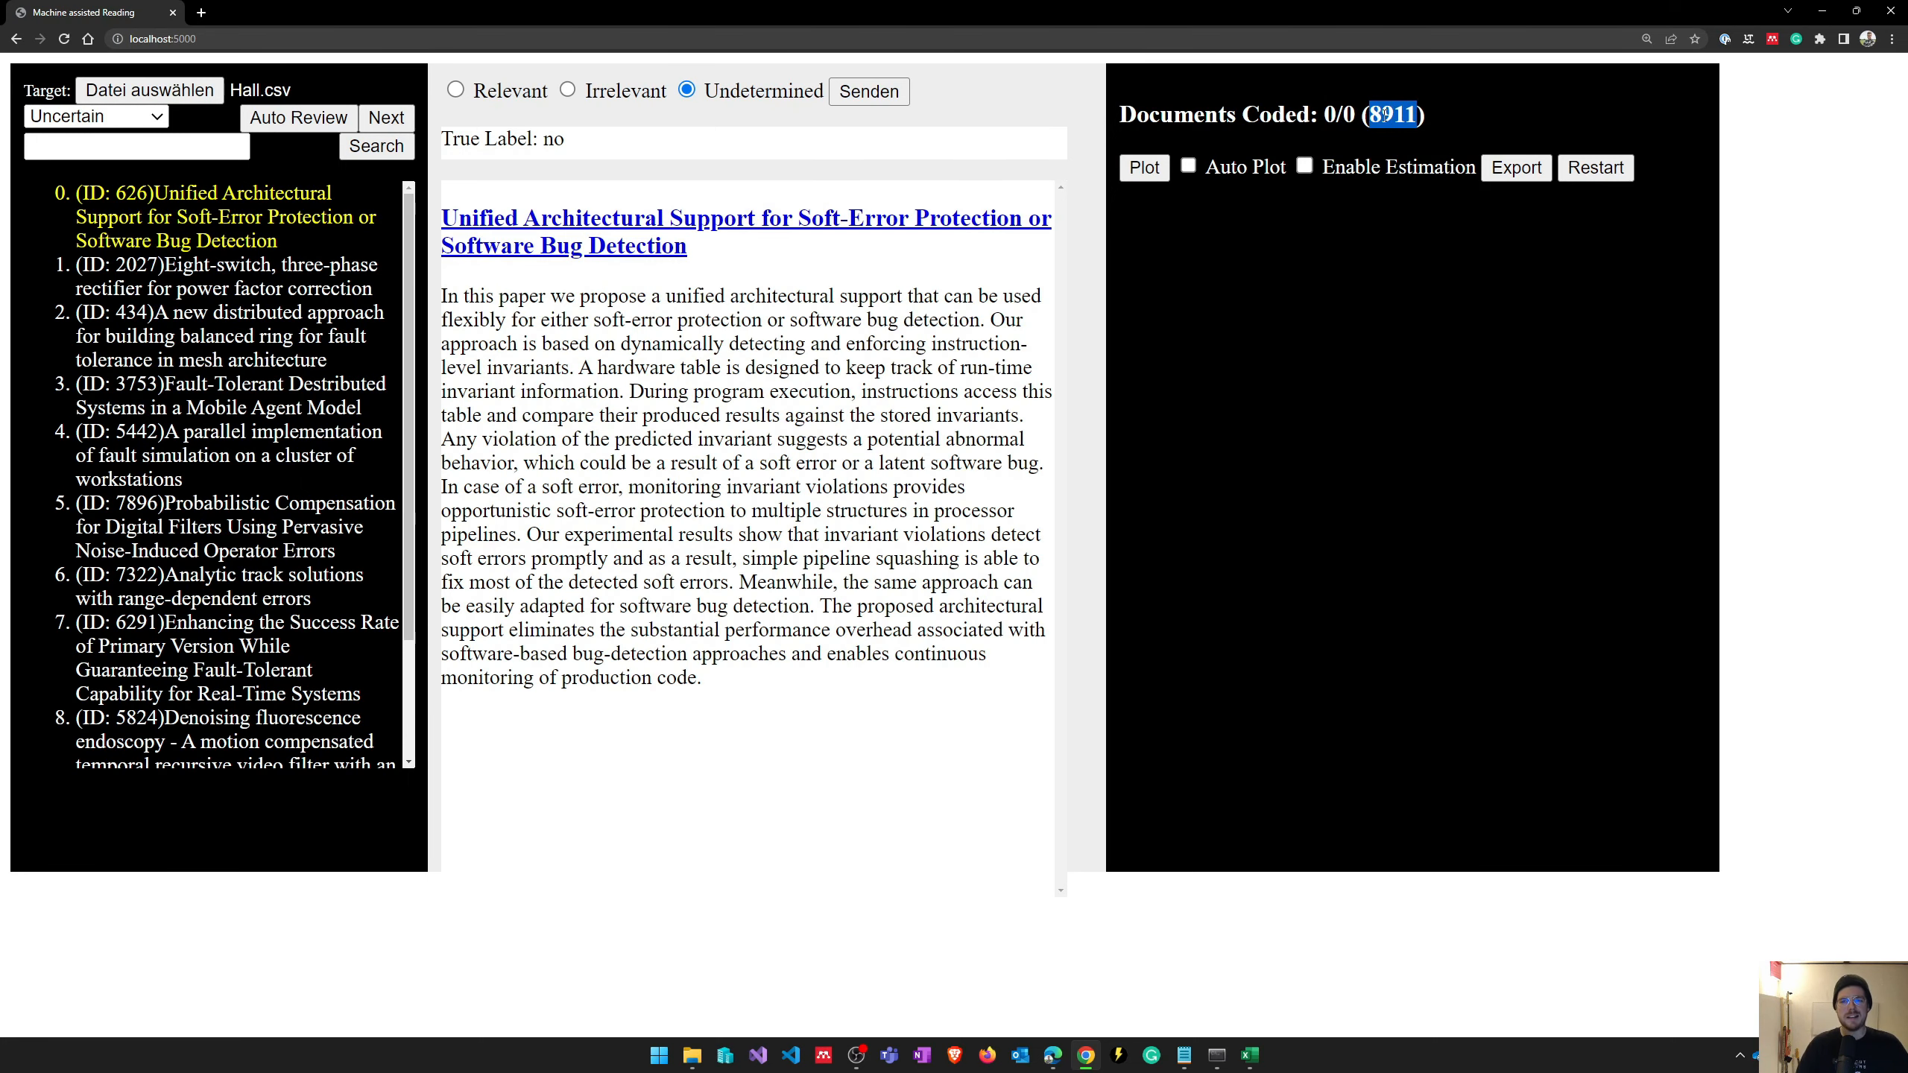
pyautogui.click(1423, 117)
pyautogui.moveTo(1418, 114); pyautogui.dragTo(1363, 113)
# - Load Publications_Fastread_Test.csv as the target; the total still reads 8911 documents
pyautogui.click(147, 89)
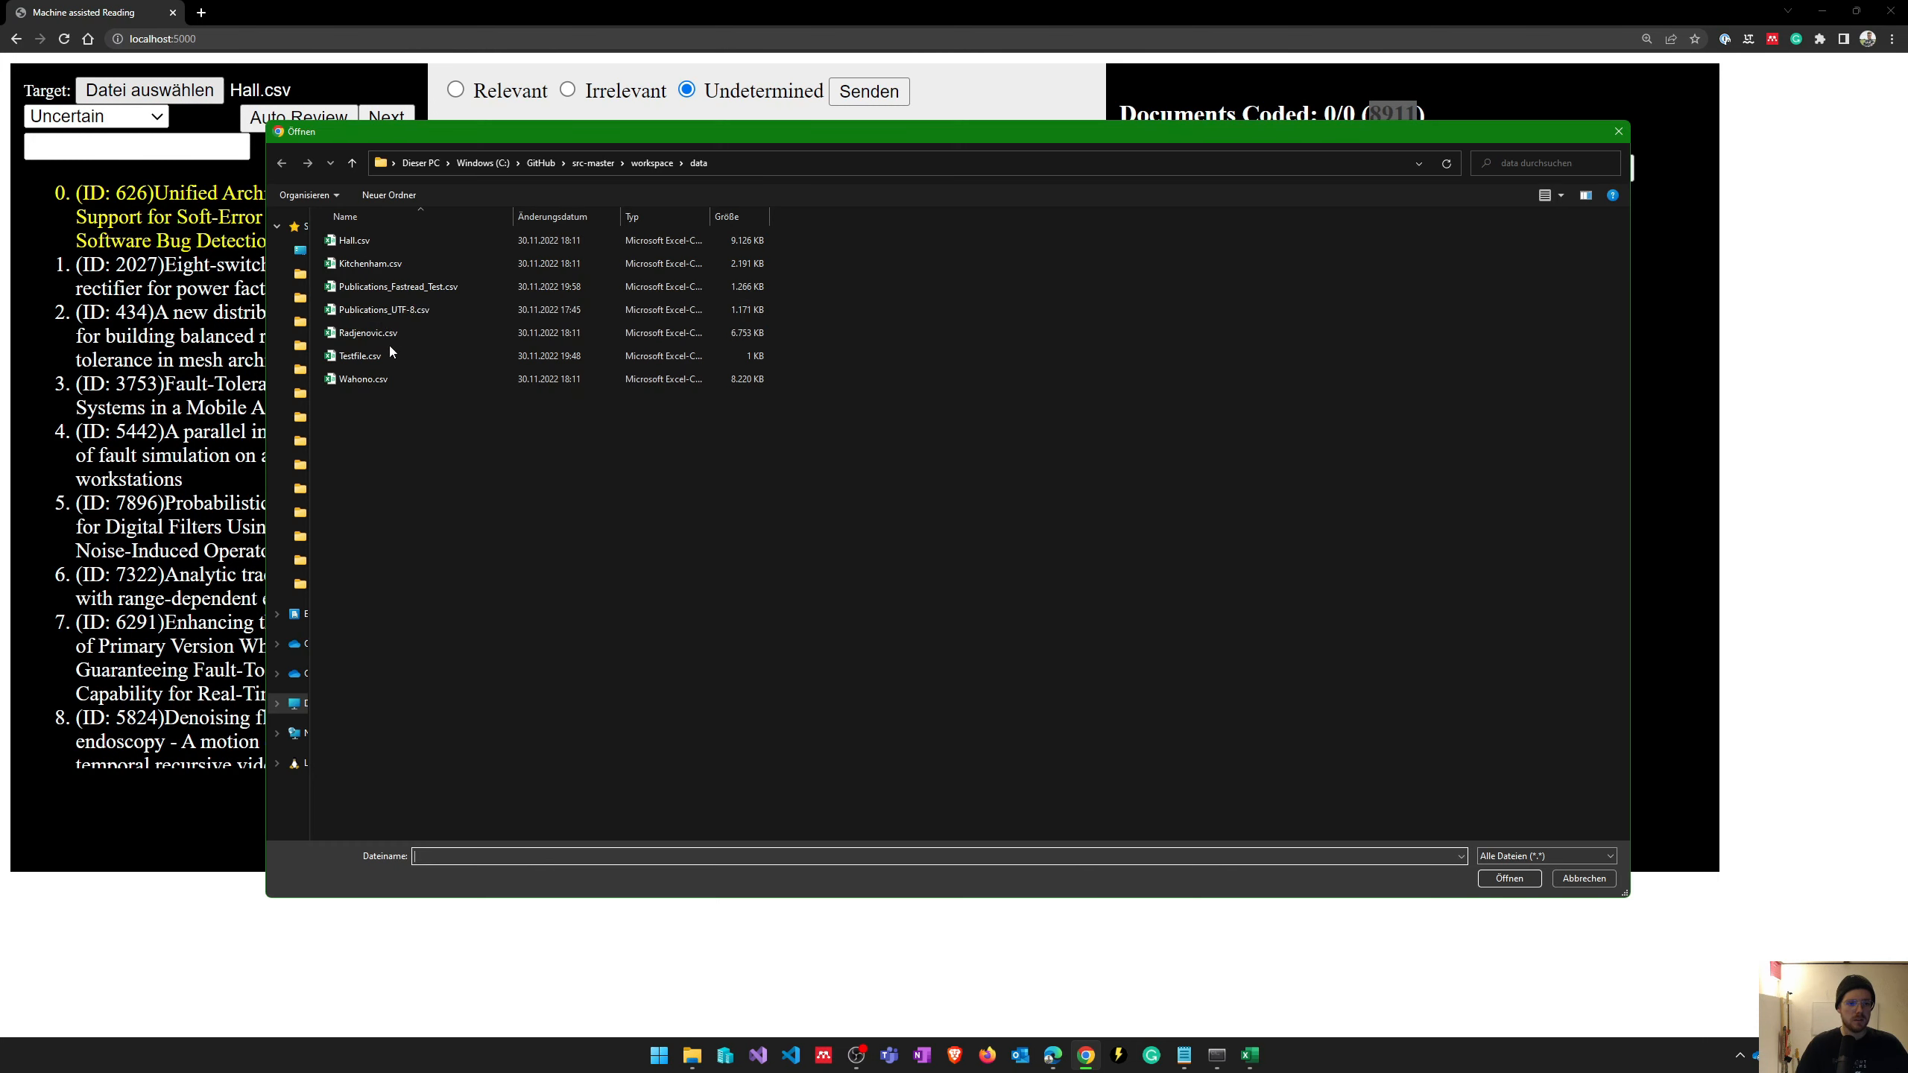
pyautogui.click(380, 288)
pyautogui.doubleClick(450, 289)
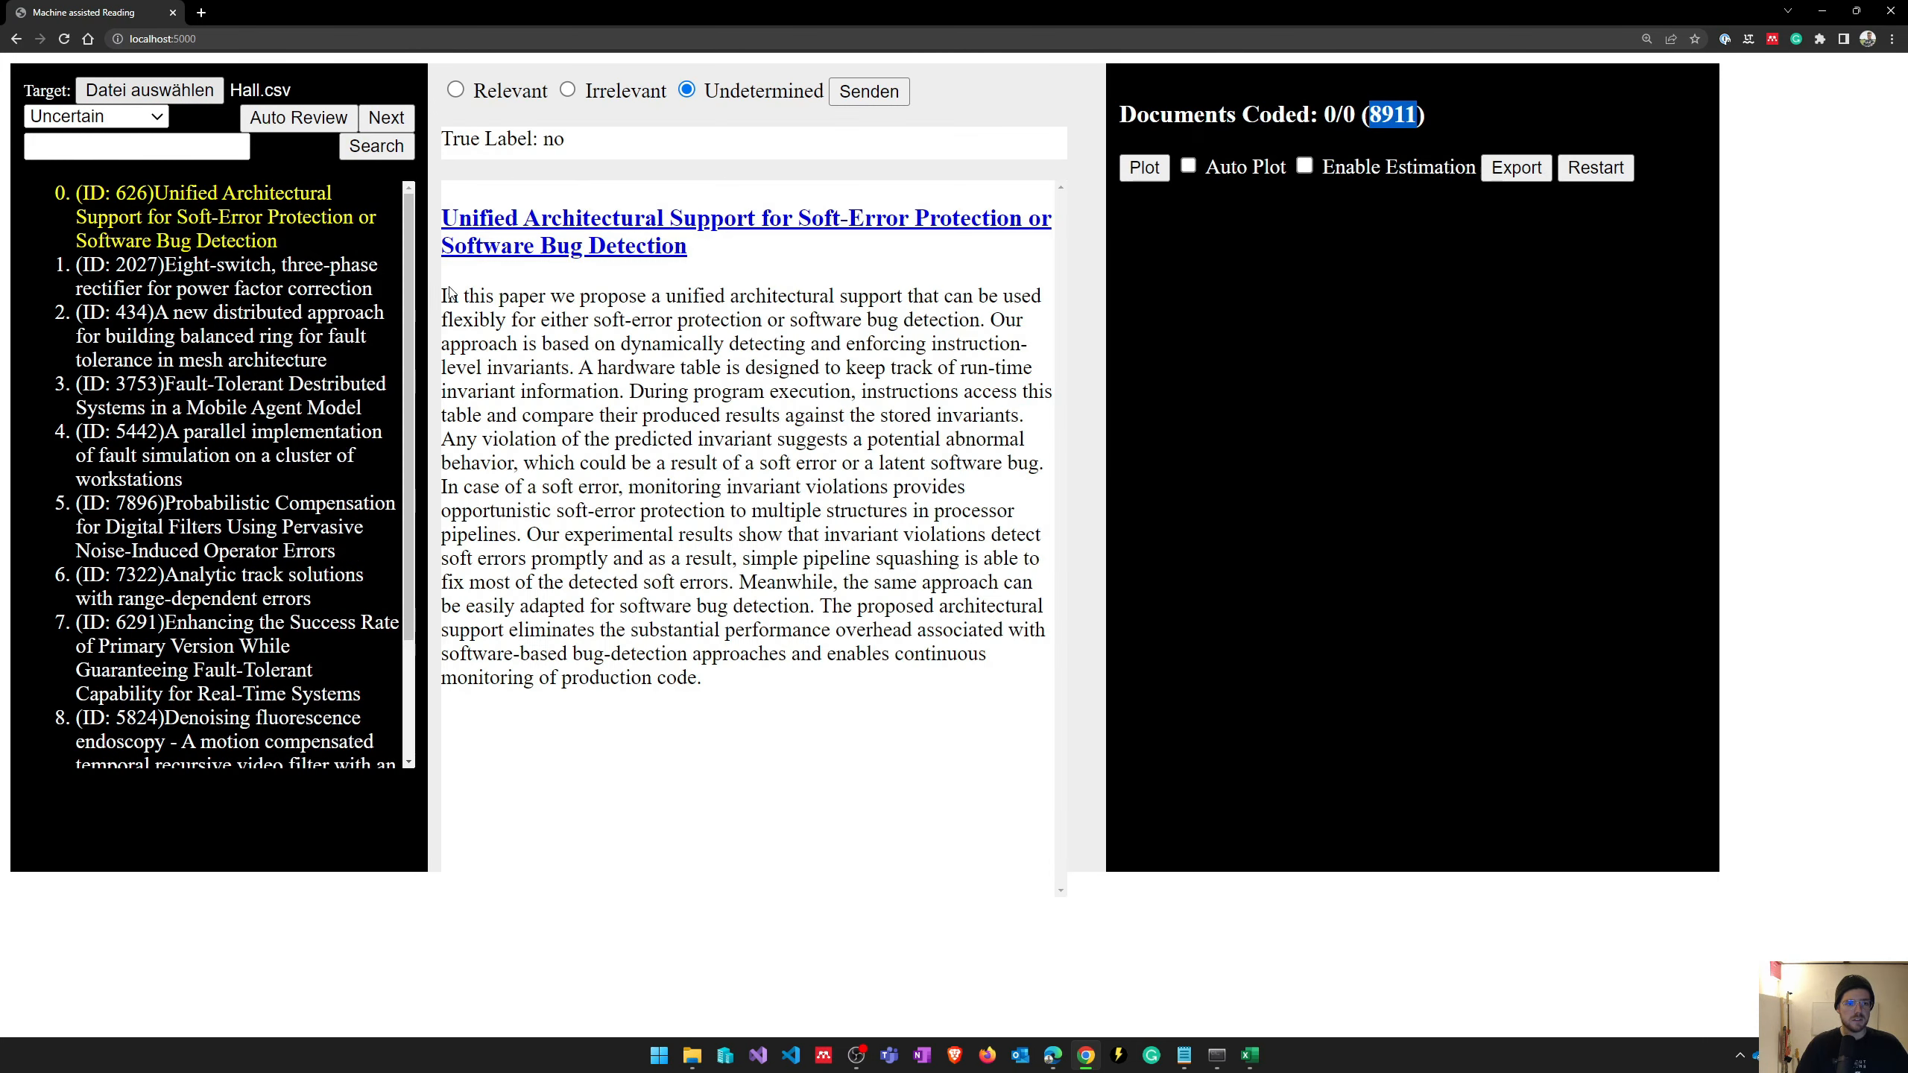
pyautogui.click(1383, 116)
pyautogui.moveTo(1362, 114)
pyautogui.mouseDown()
pyautogui.moveTo(1433, 116)
pyautogui.moveTo(1371, 108)
pyautogui.mouseUp()
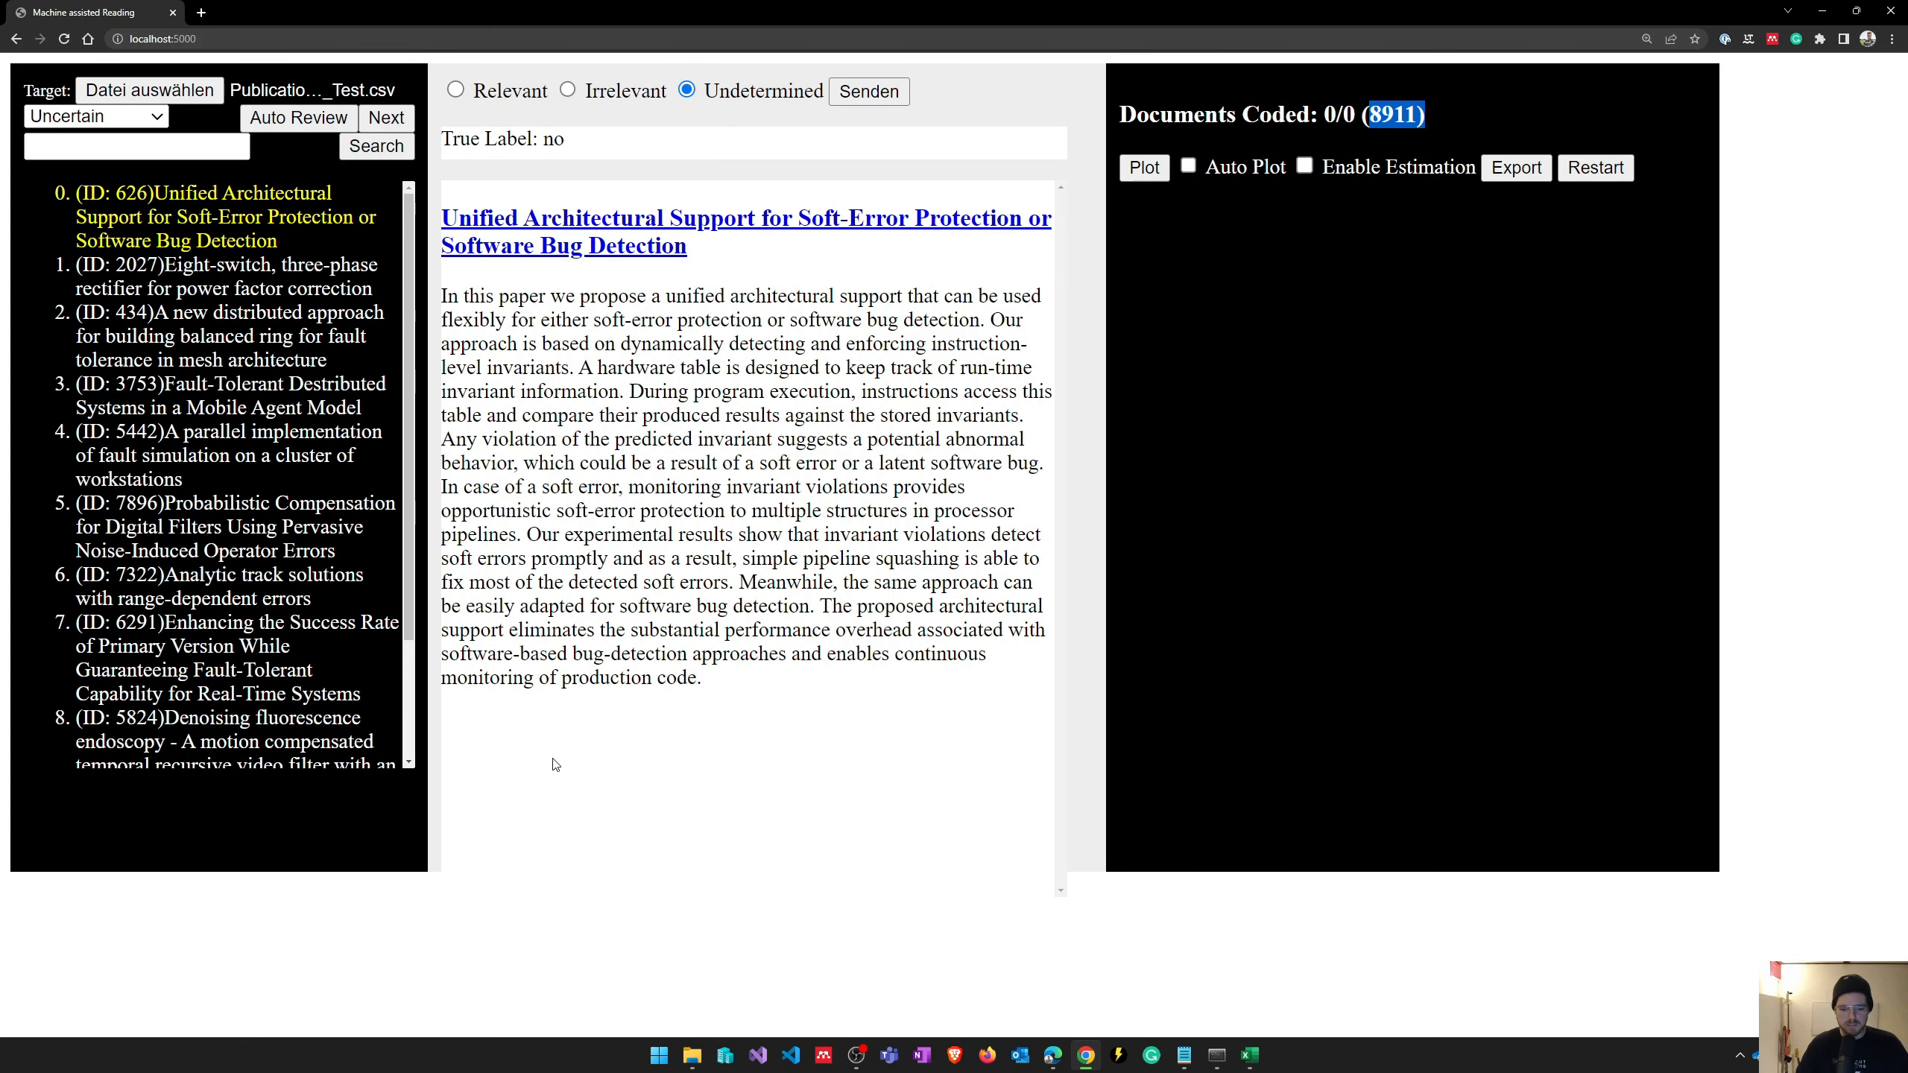
# - Edit Testfile.csv's sample row to start 'This is a title, abstract and keyword paper' and save it
pyautogui.click(692, 1055)
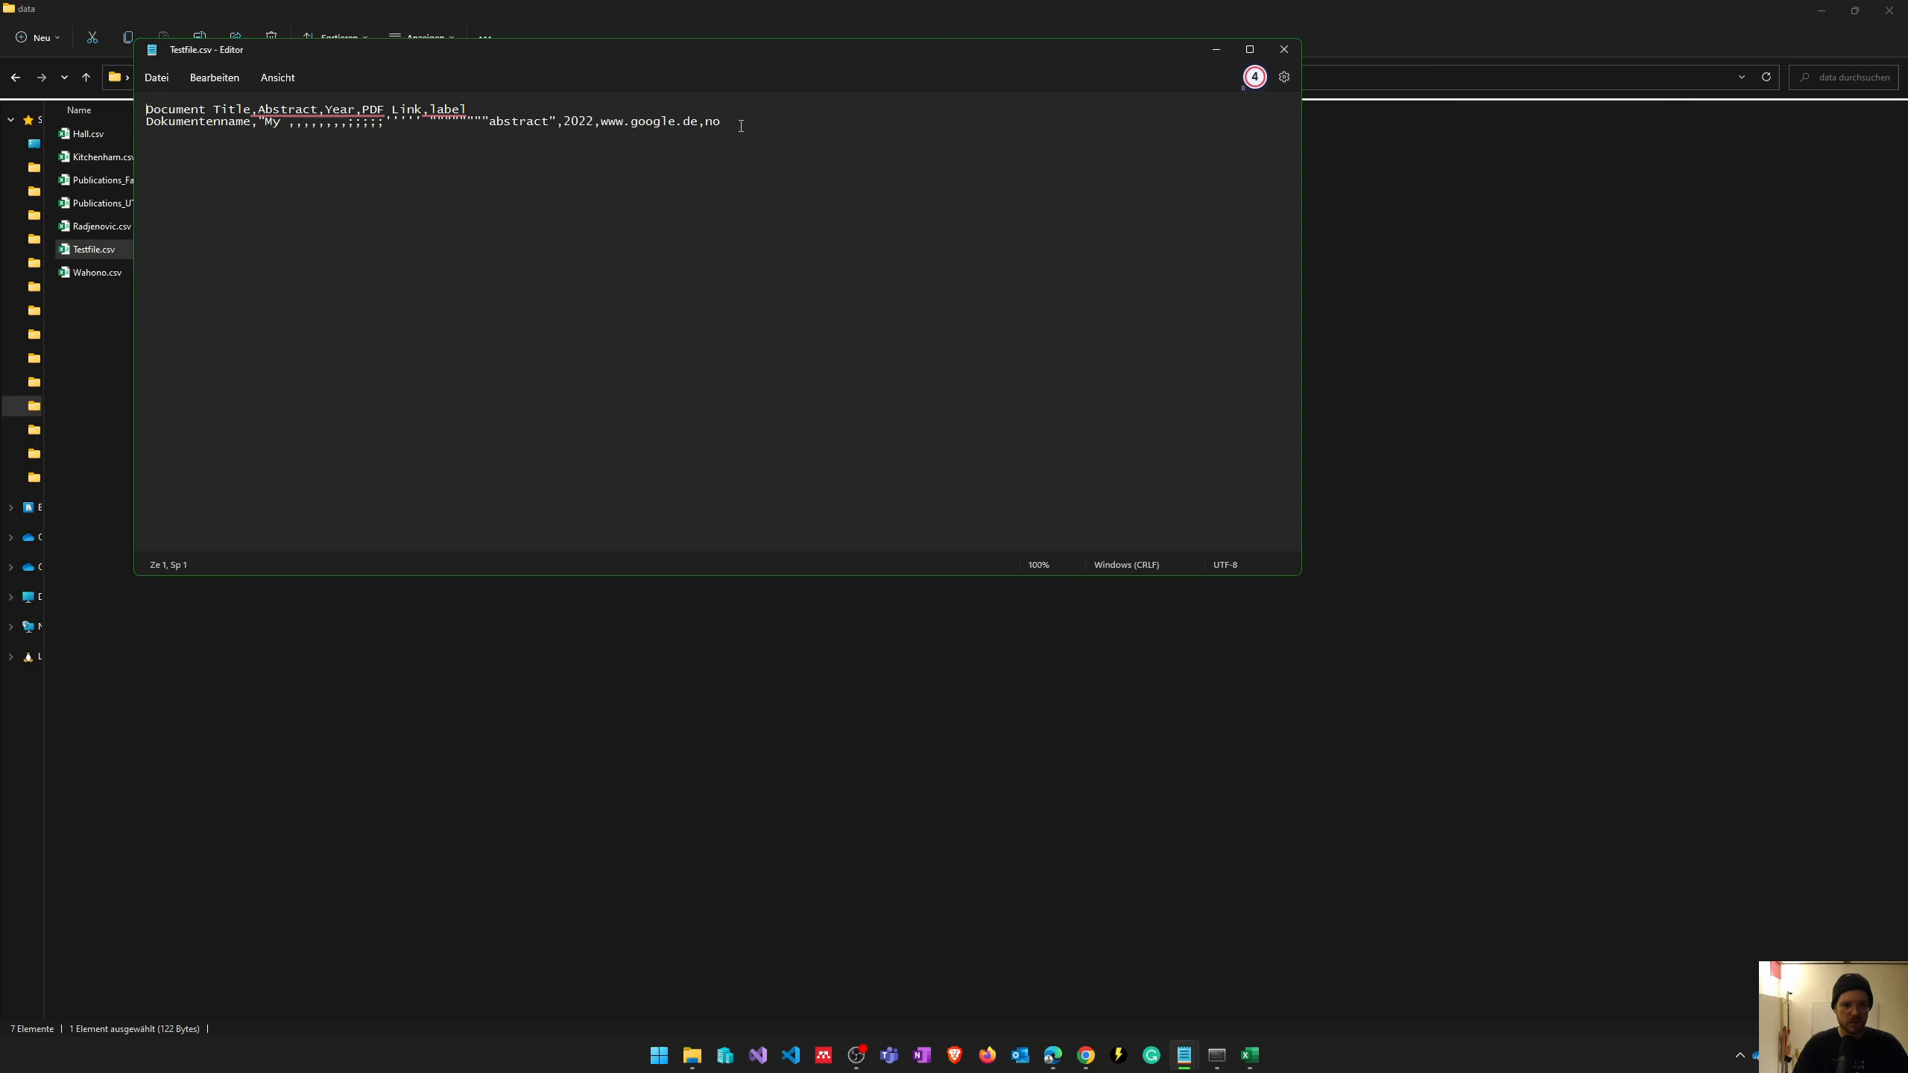
pyautogui.moveTo(740, 124); pyautogui.dragTo(146, 122)
pyautogui.press('End')
pyautogui.press('Delete')
pyautogui.click(689, 123)
pyautogui.hotkey('shift', 'Home')
pyautogui.write('This s')
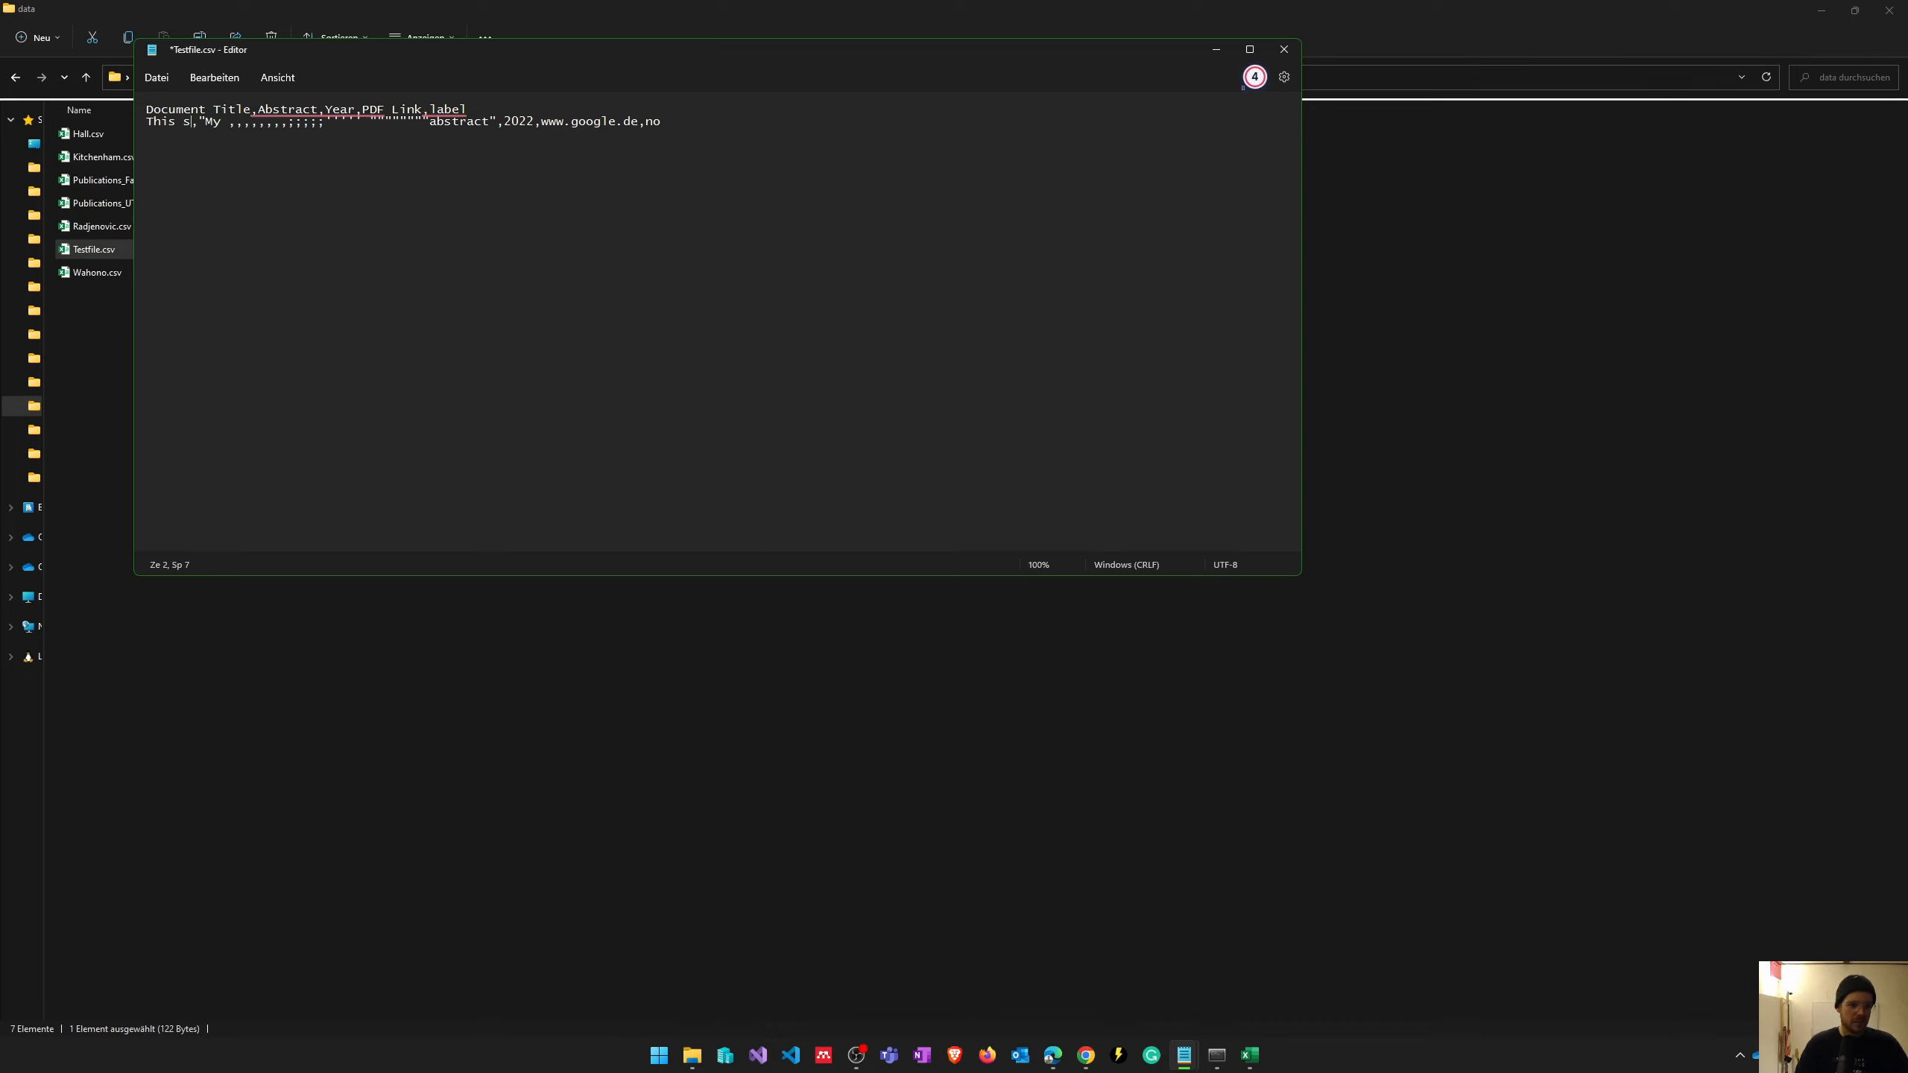
pyautogui.write('is is a title, abstract and keyword paper')
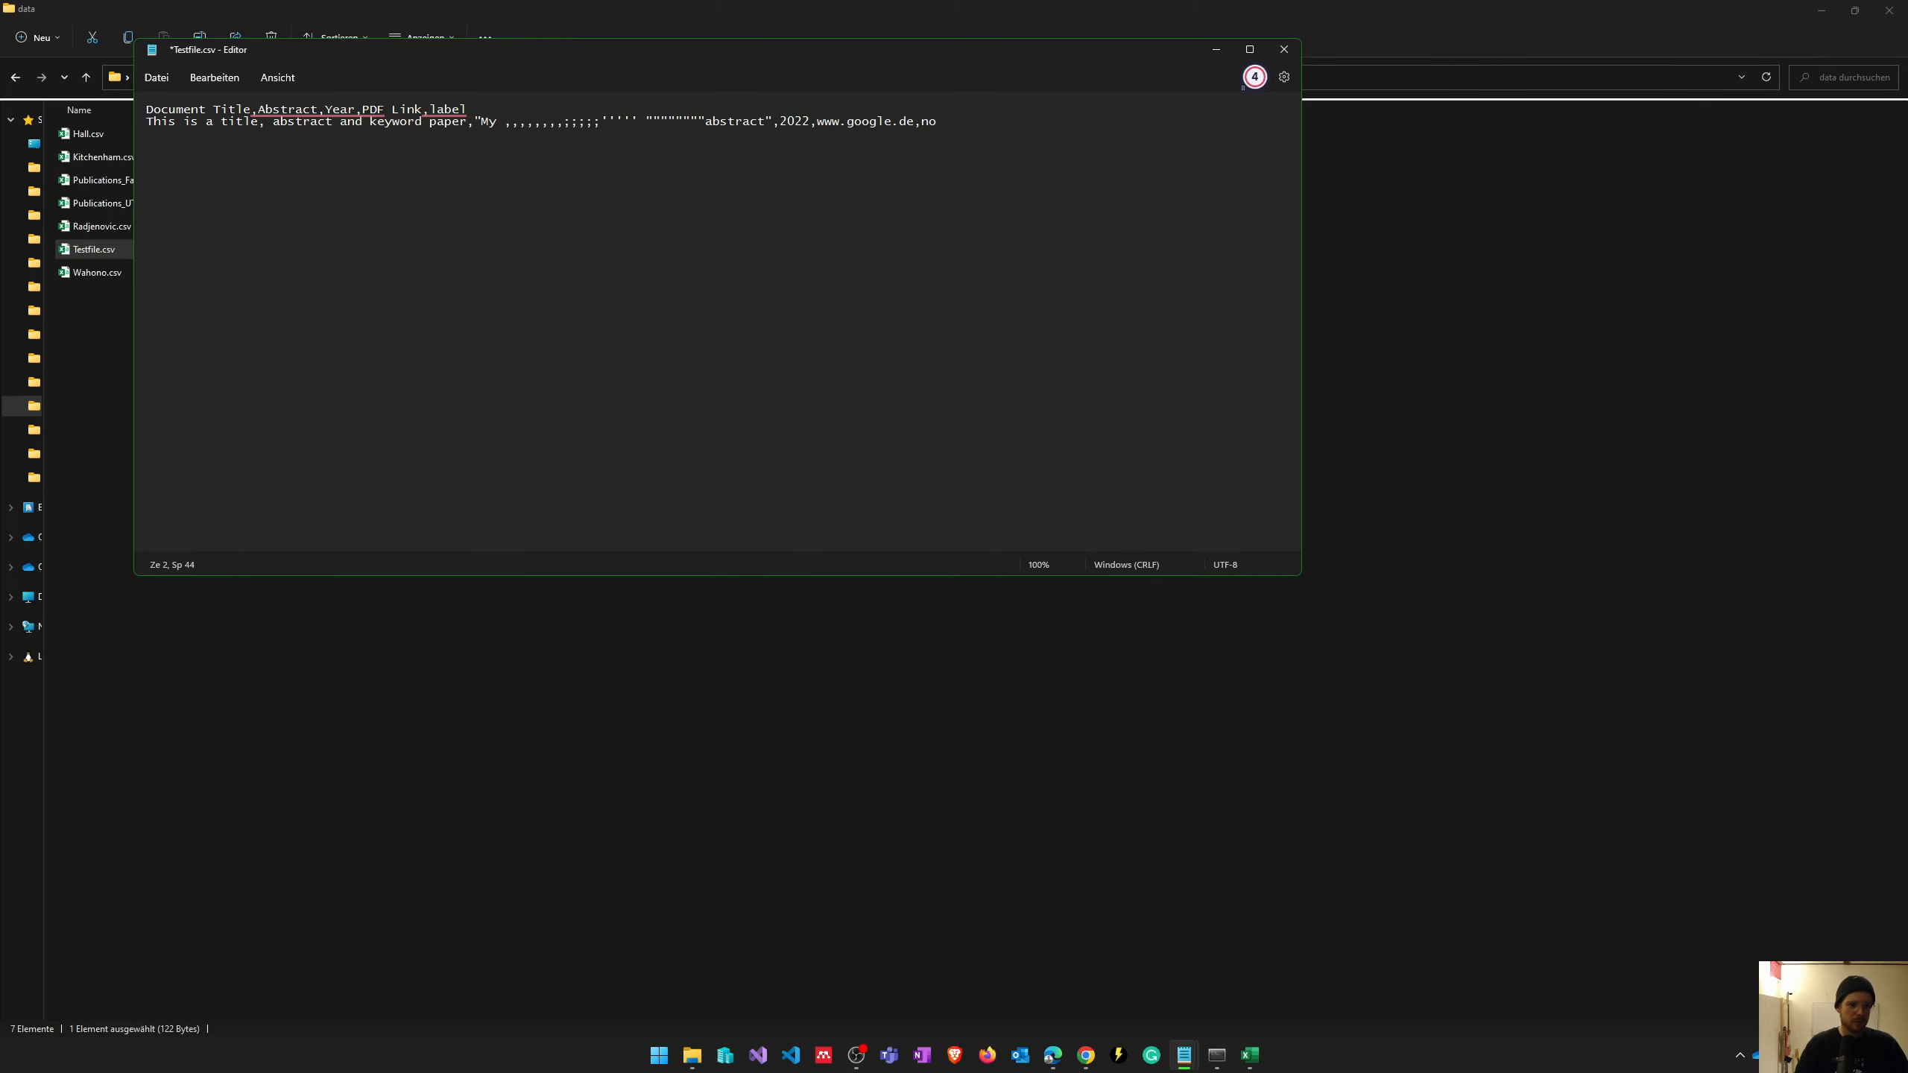
pyautogui.hotkey('ctrl', 's')
# - Load Testfile.csv as the target so its one test paper 'abstract and keyword paper' appears
pyautogui.hotkey('alt', 'Tab')
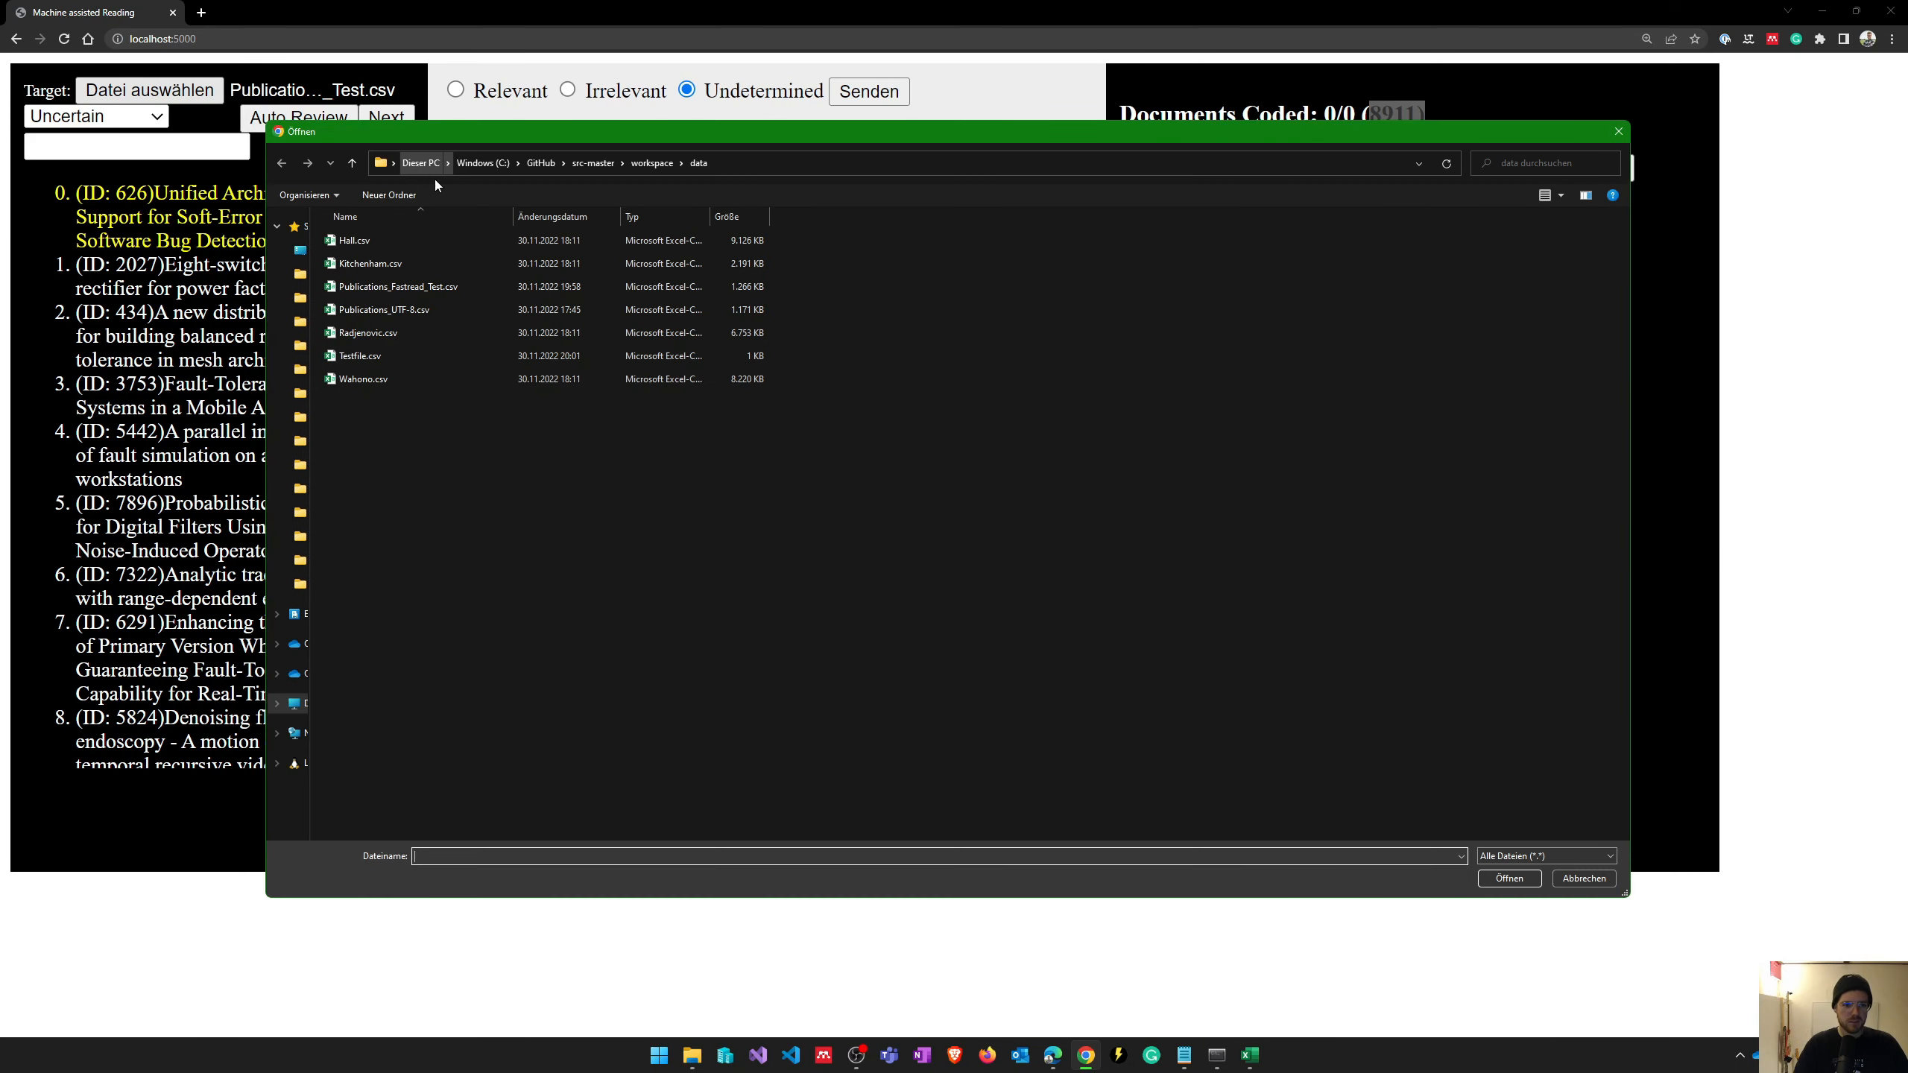
pyautogui.click(365, 355)
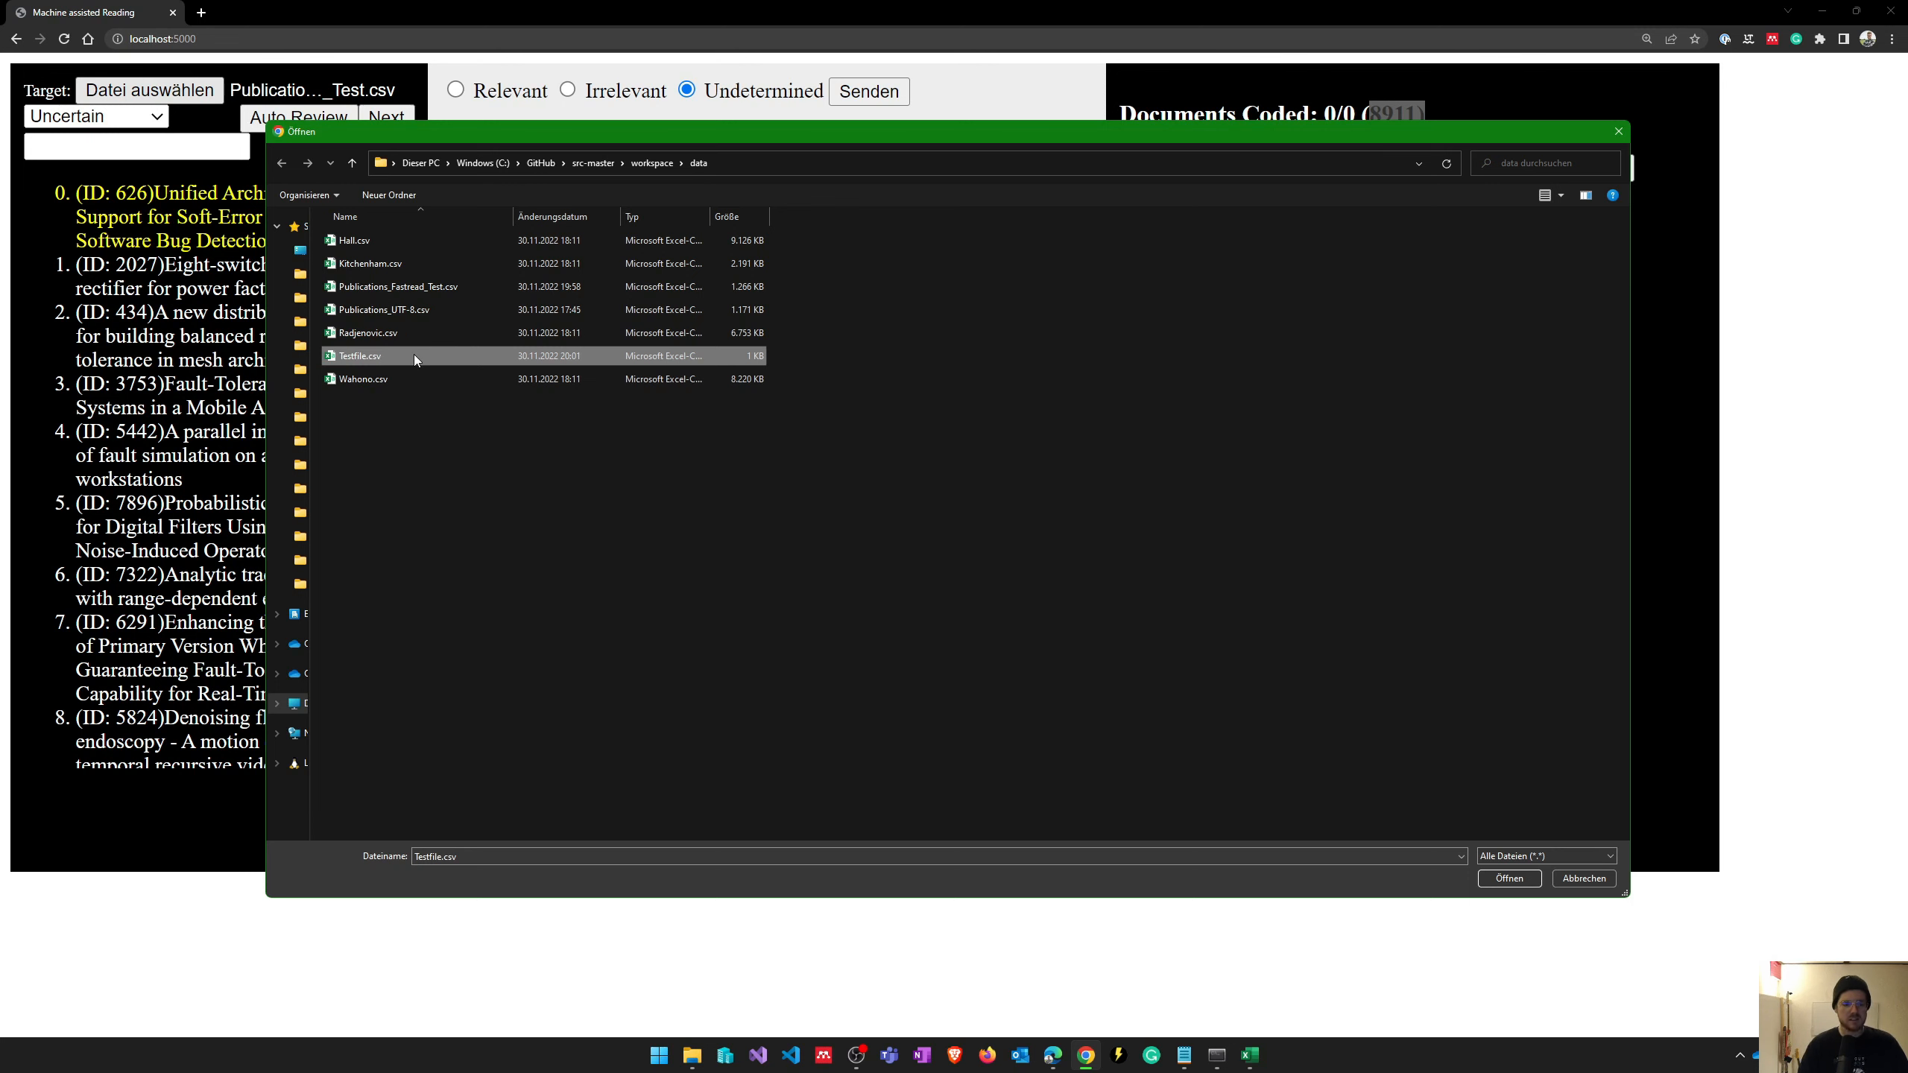
pyautogui.doubleClick(414, 354)
pyautogui.click(149, 90)
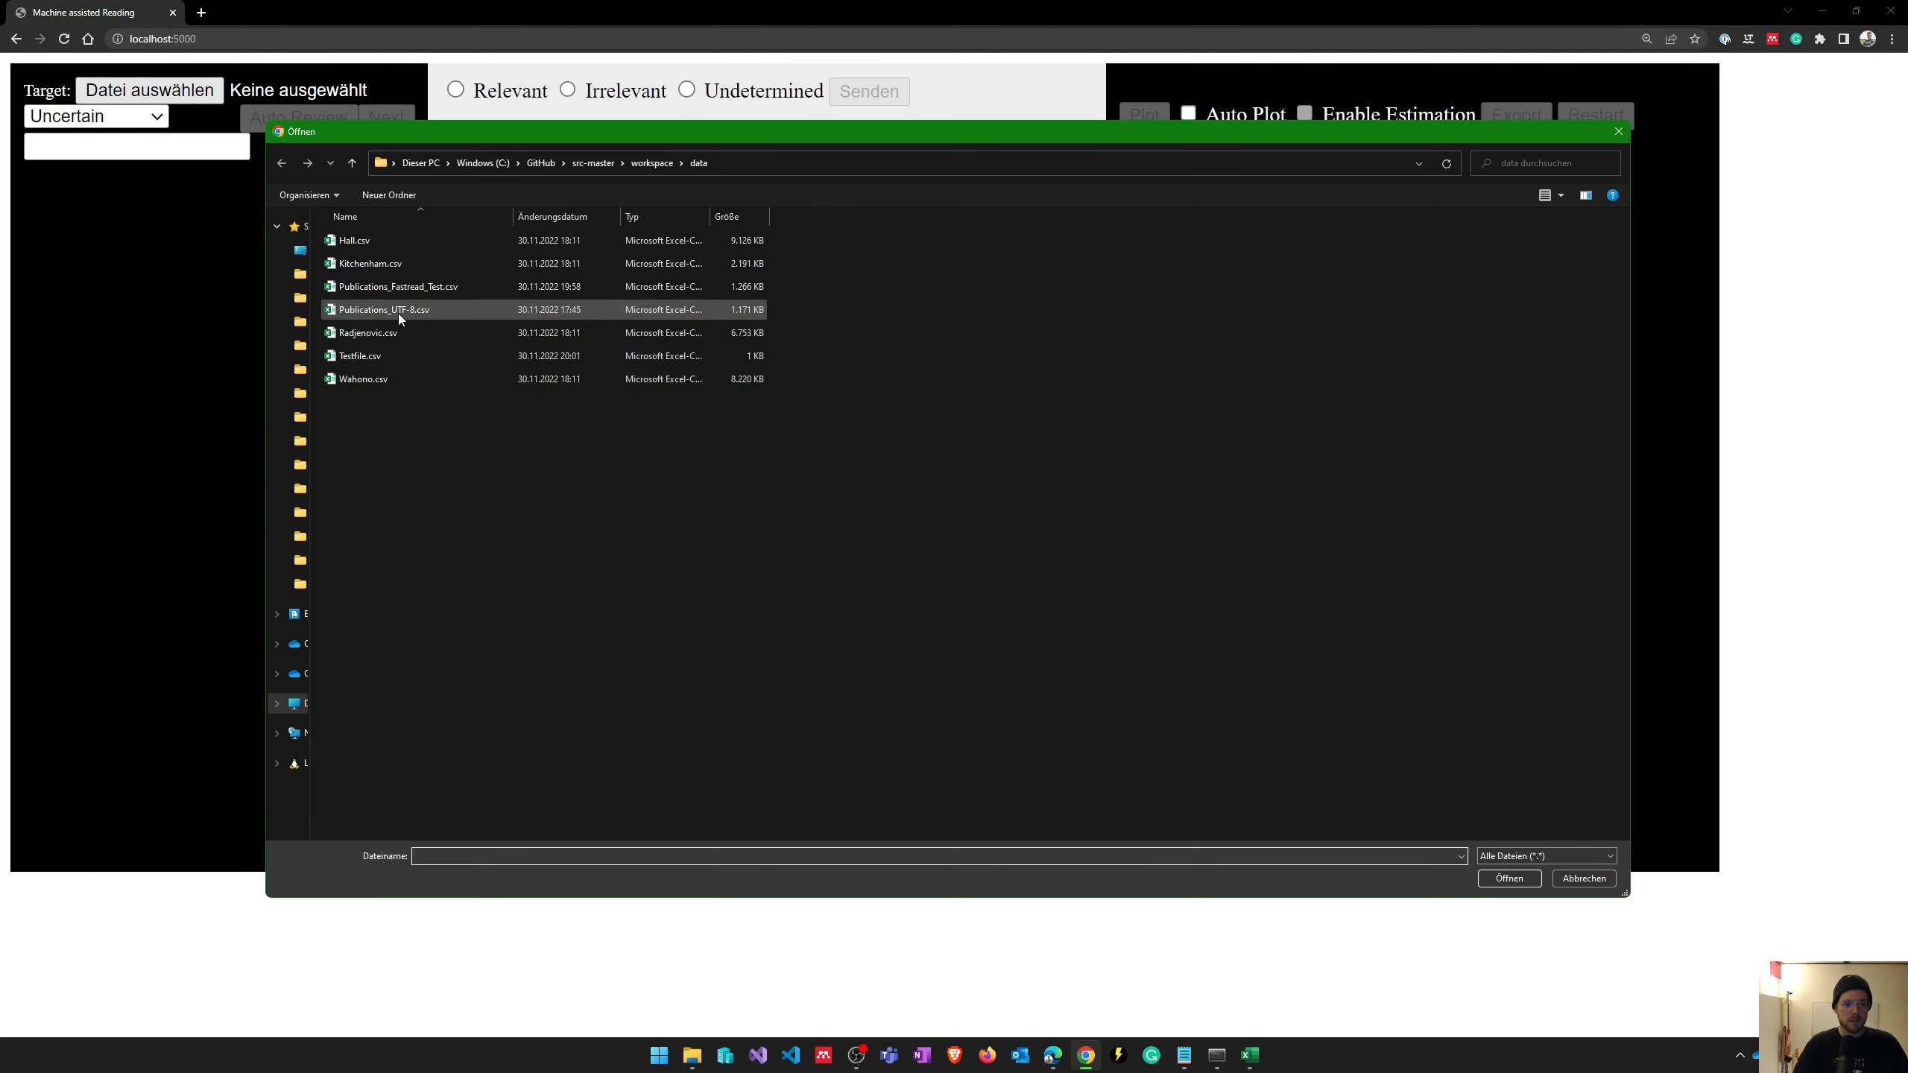
pyautogui.doubleClick(366, 354)
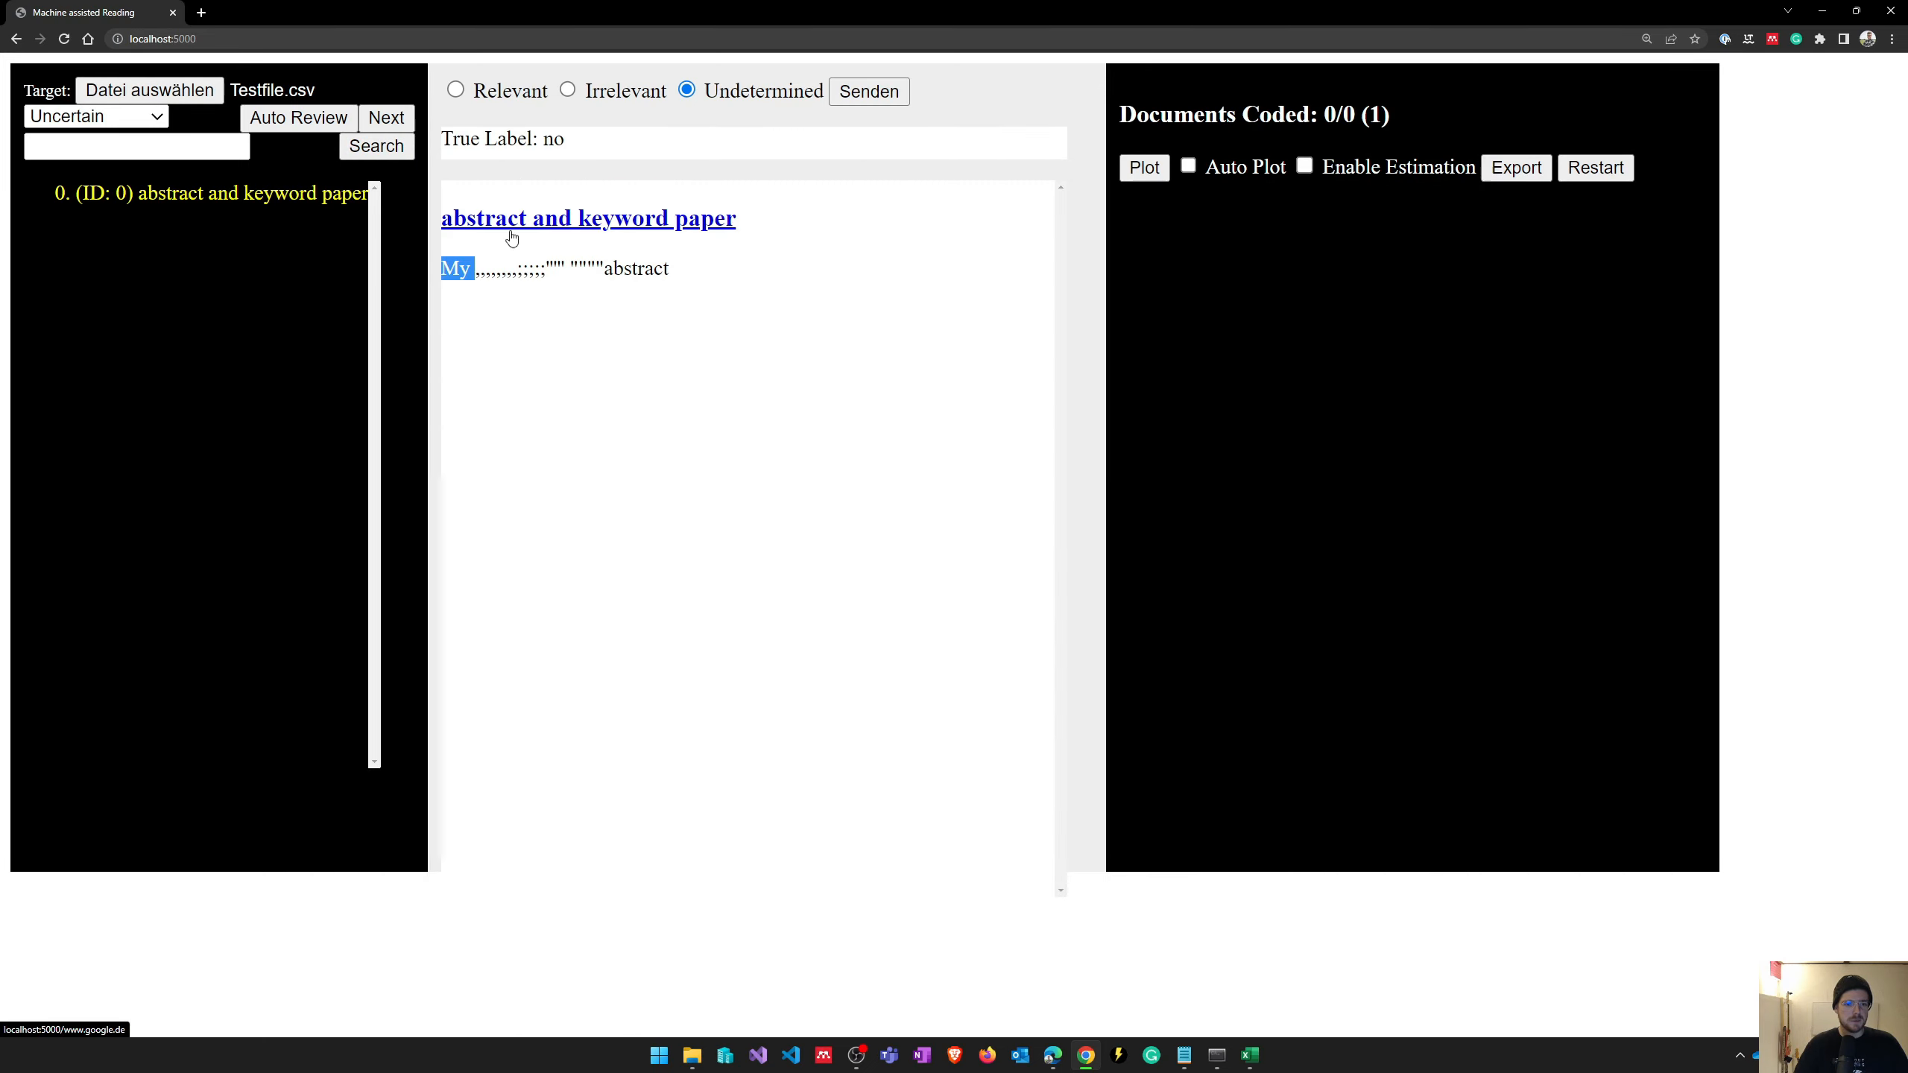
# - Browse to workspace\data and open Testfile.csv in Notepad
pyautogui.click(693, 1055)
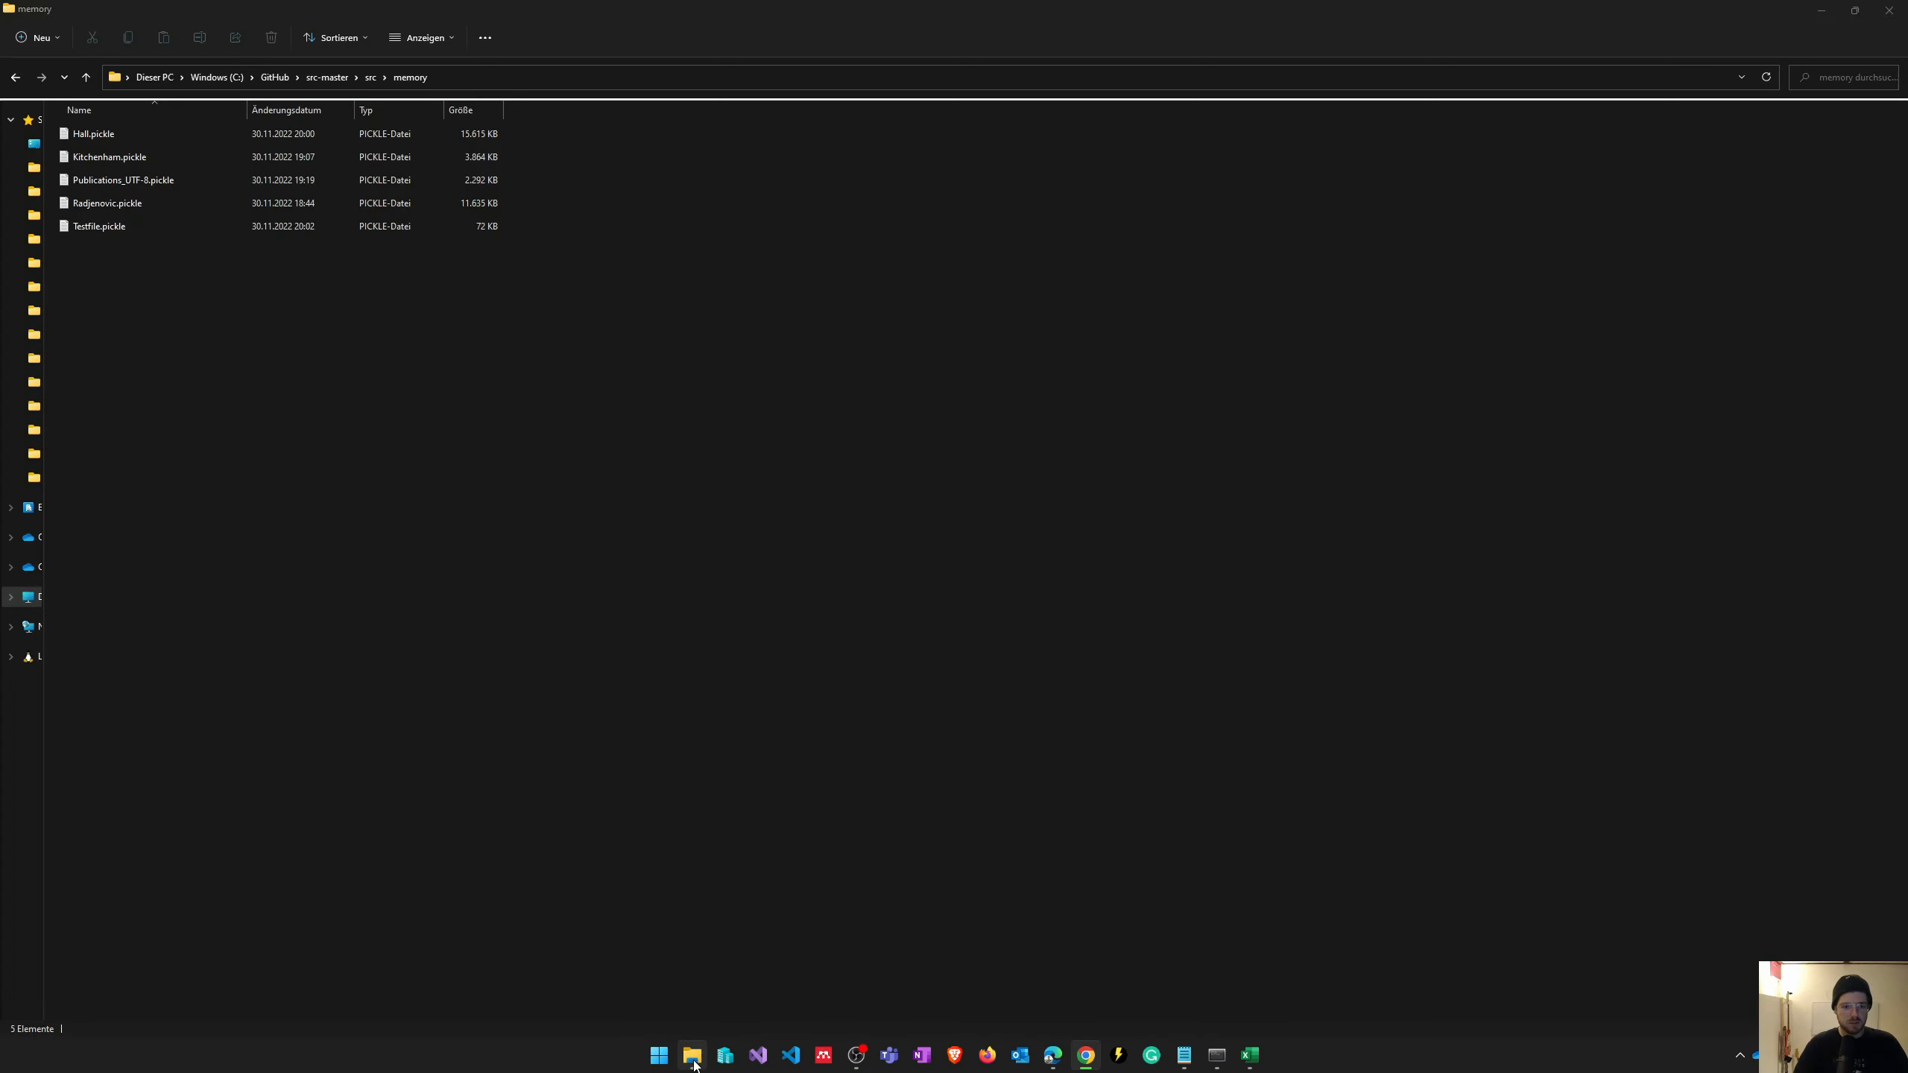
pyautogui.doubleClick(123, 158)
pyautogui.click(82, 158)
pyautogui.doubleClick(79, 156)
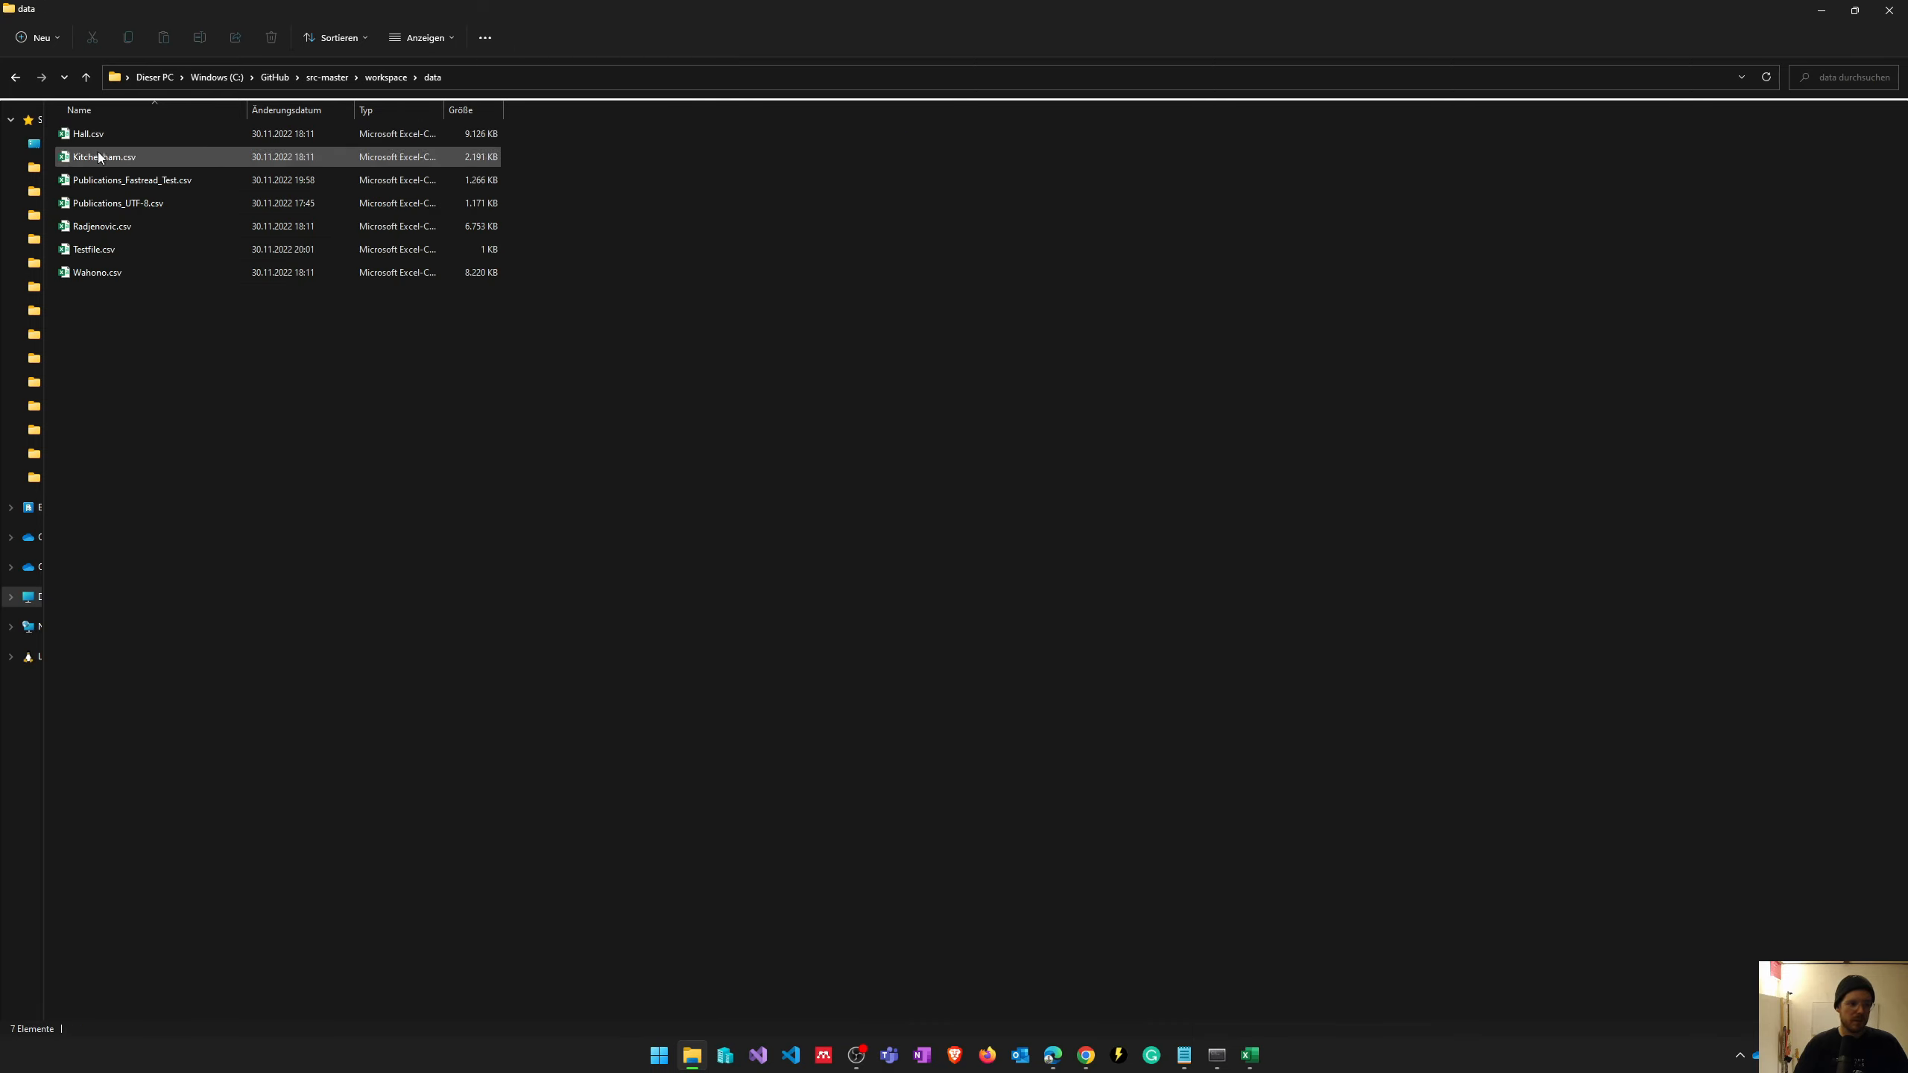
pyautogui.doubleClick(92, 253)
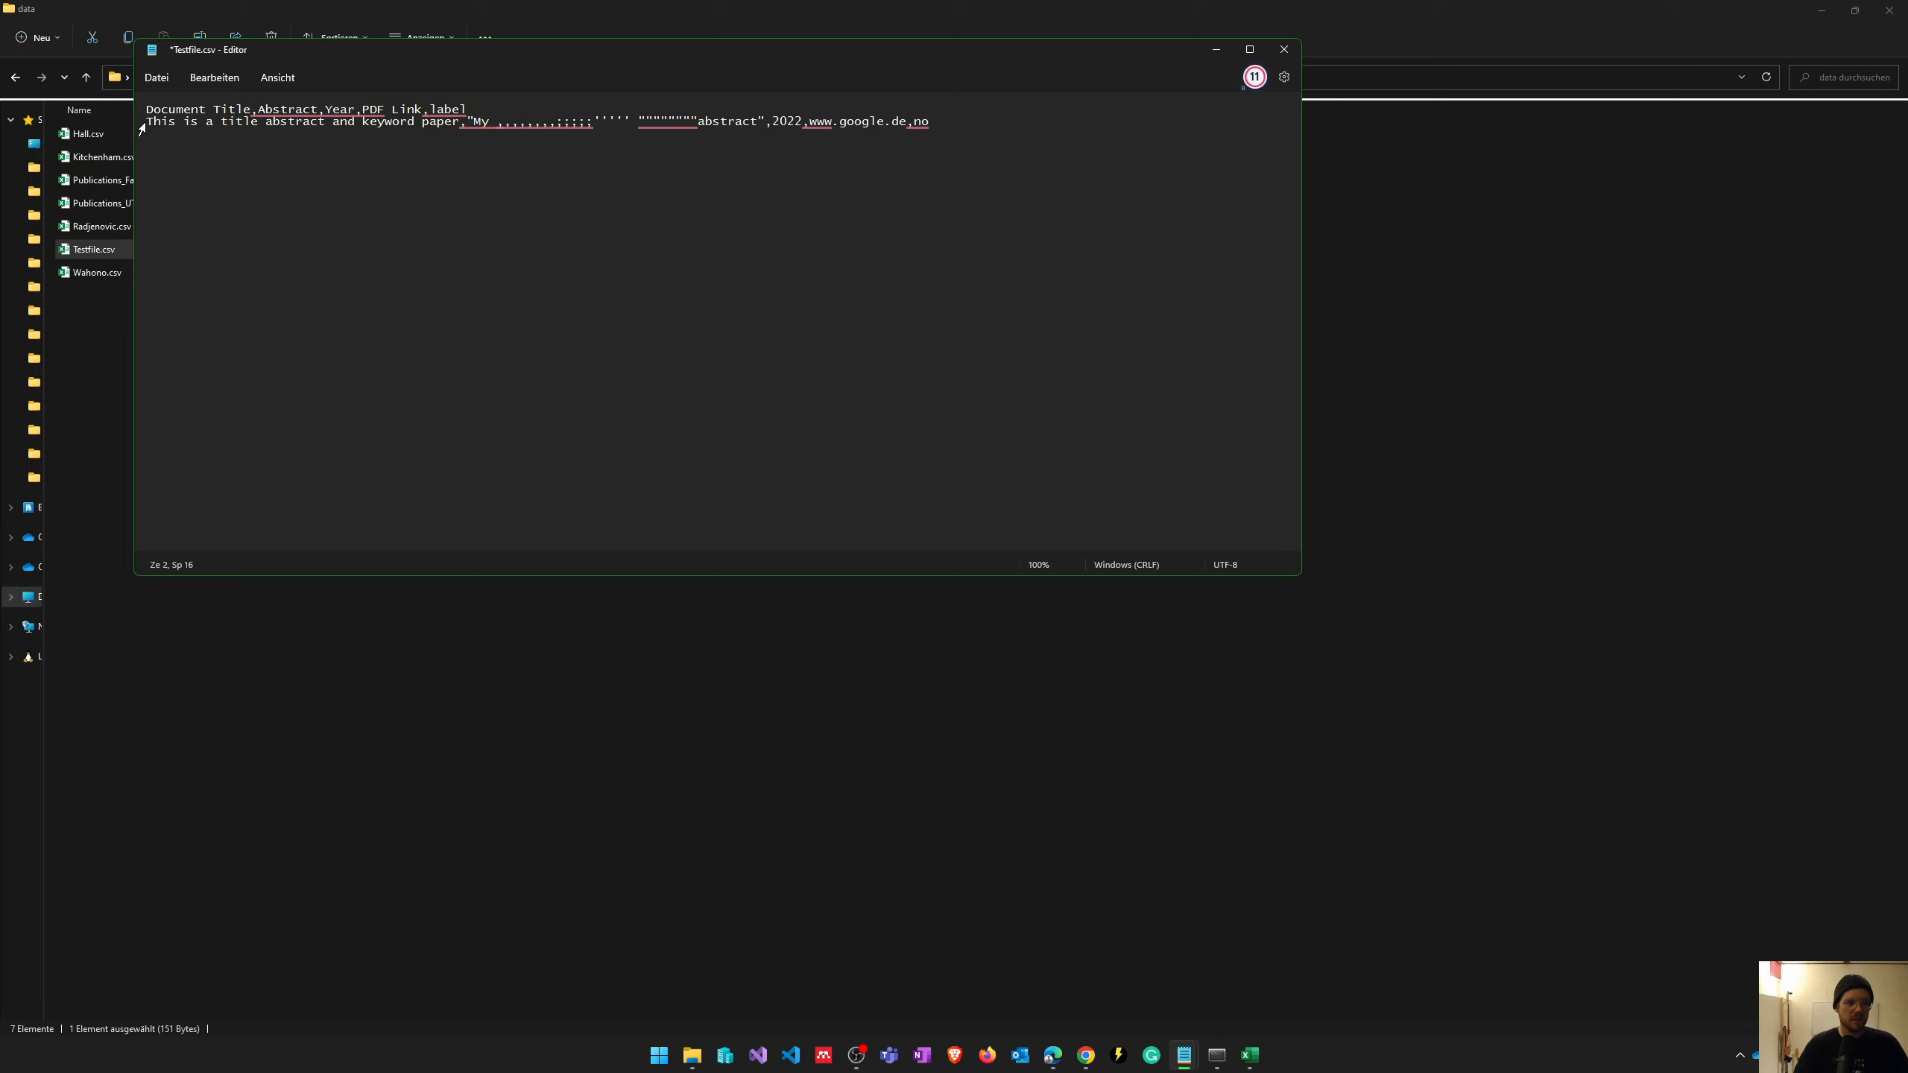
# - Remove the comma after 'title' in the test paper's title, save the file and close Notepad
pyautogui.moveTo(150, 123); pyautogui.dragTo(462, 125)
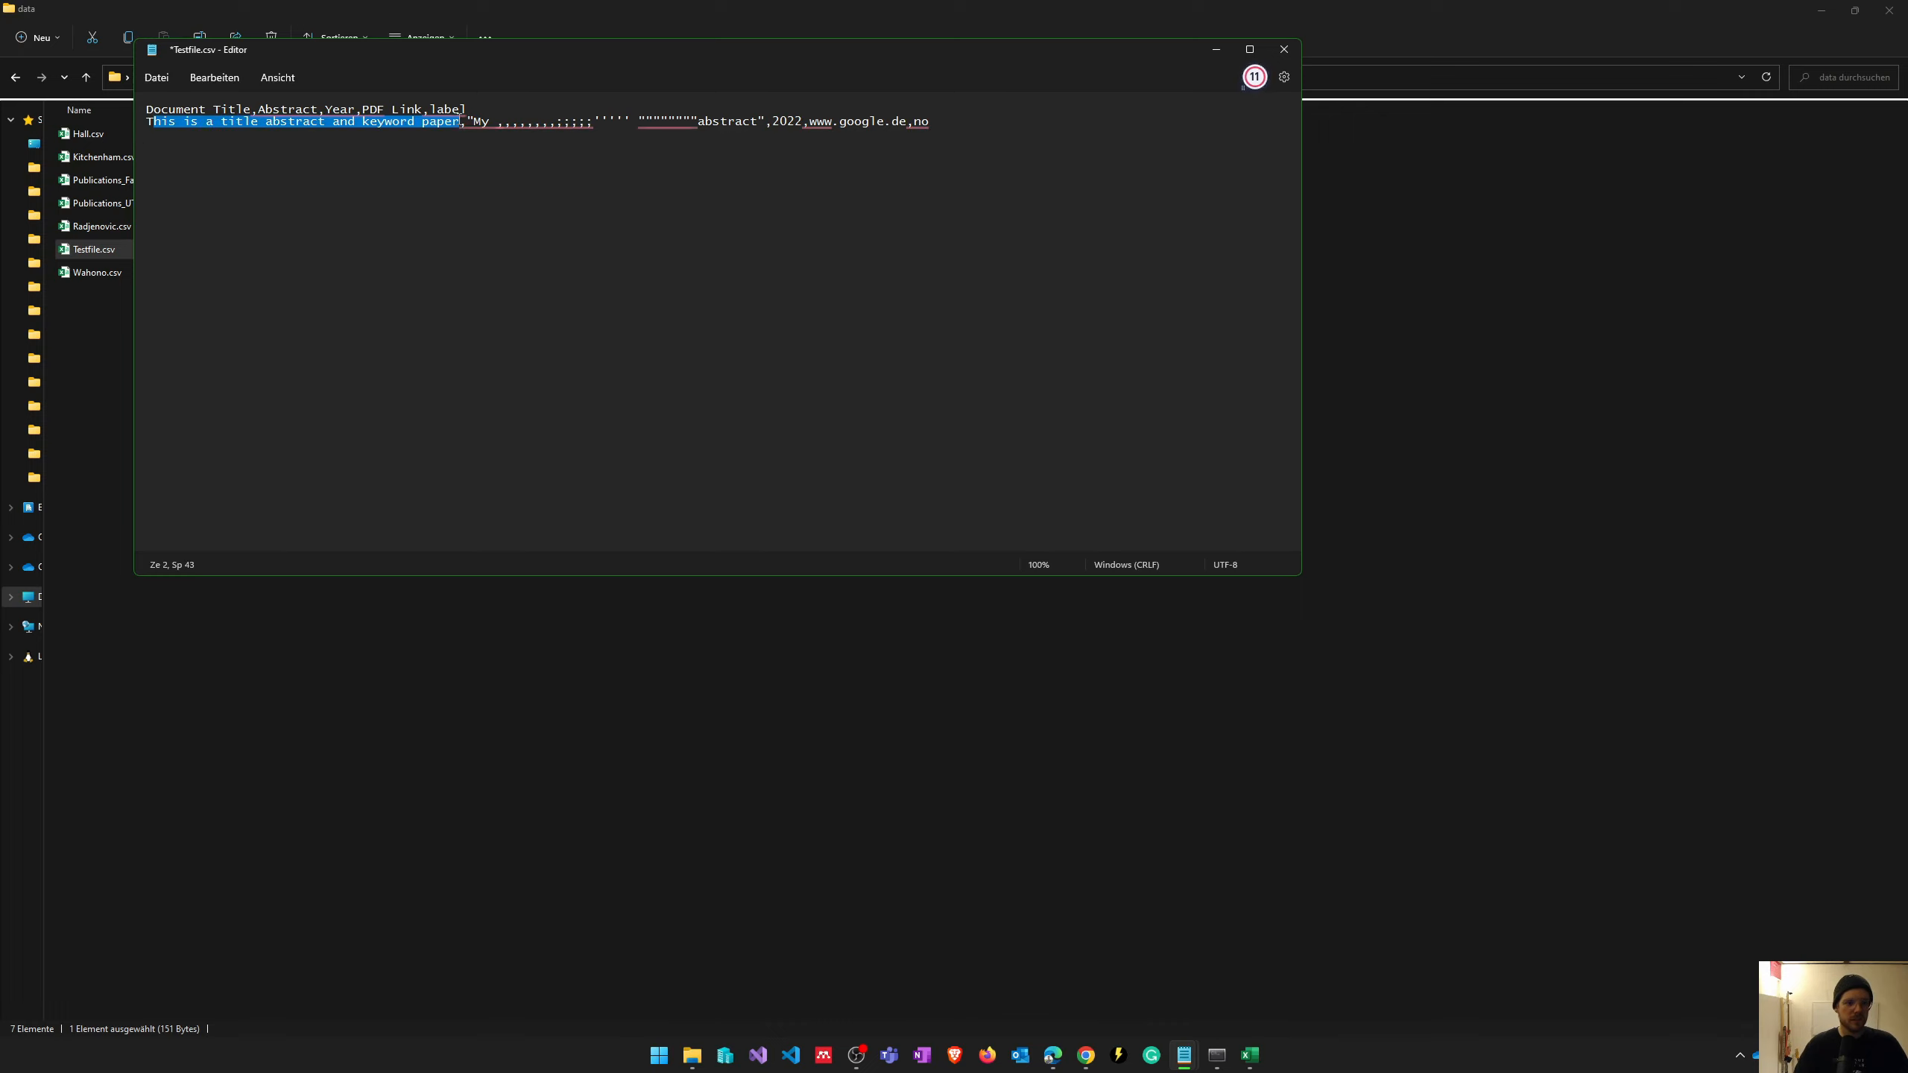
pyautogui.click(258, 123)
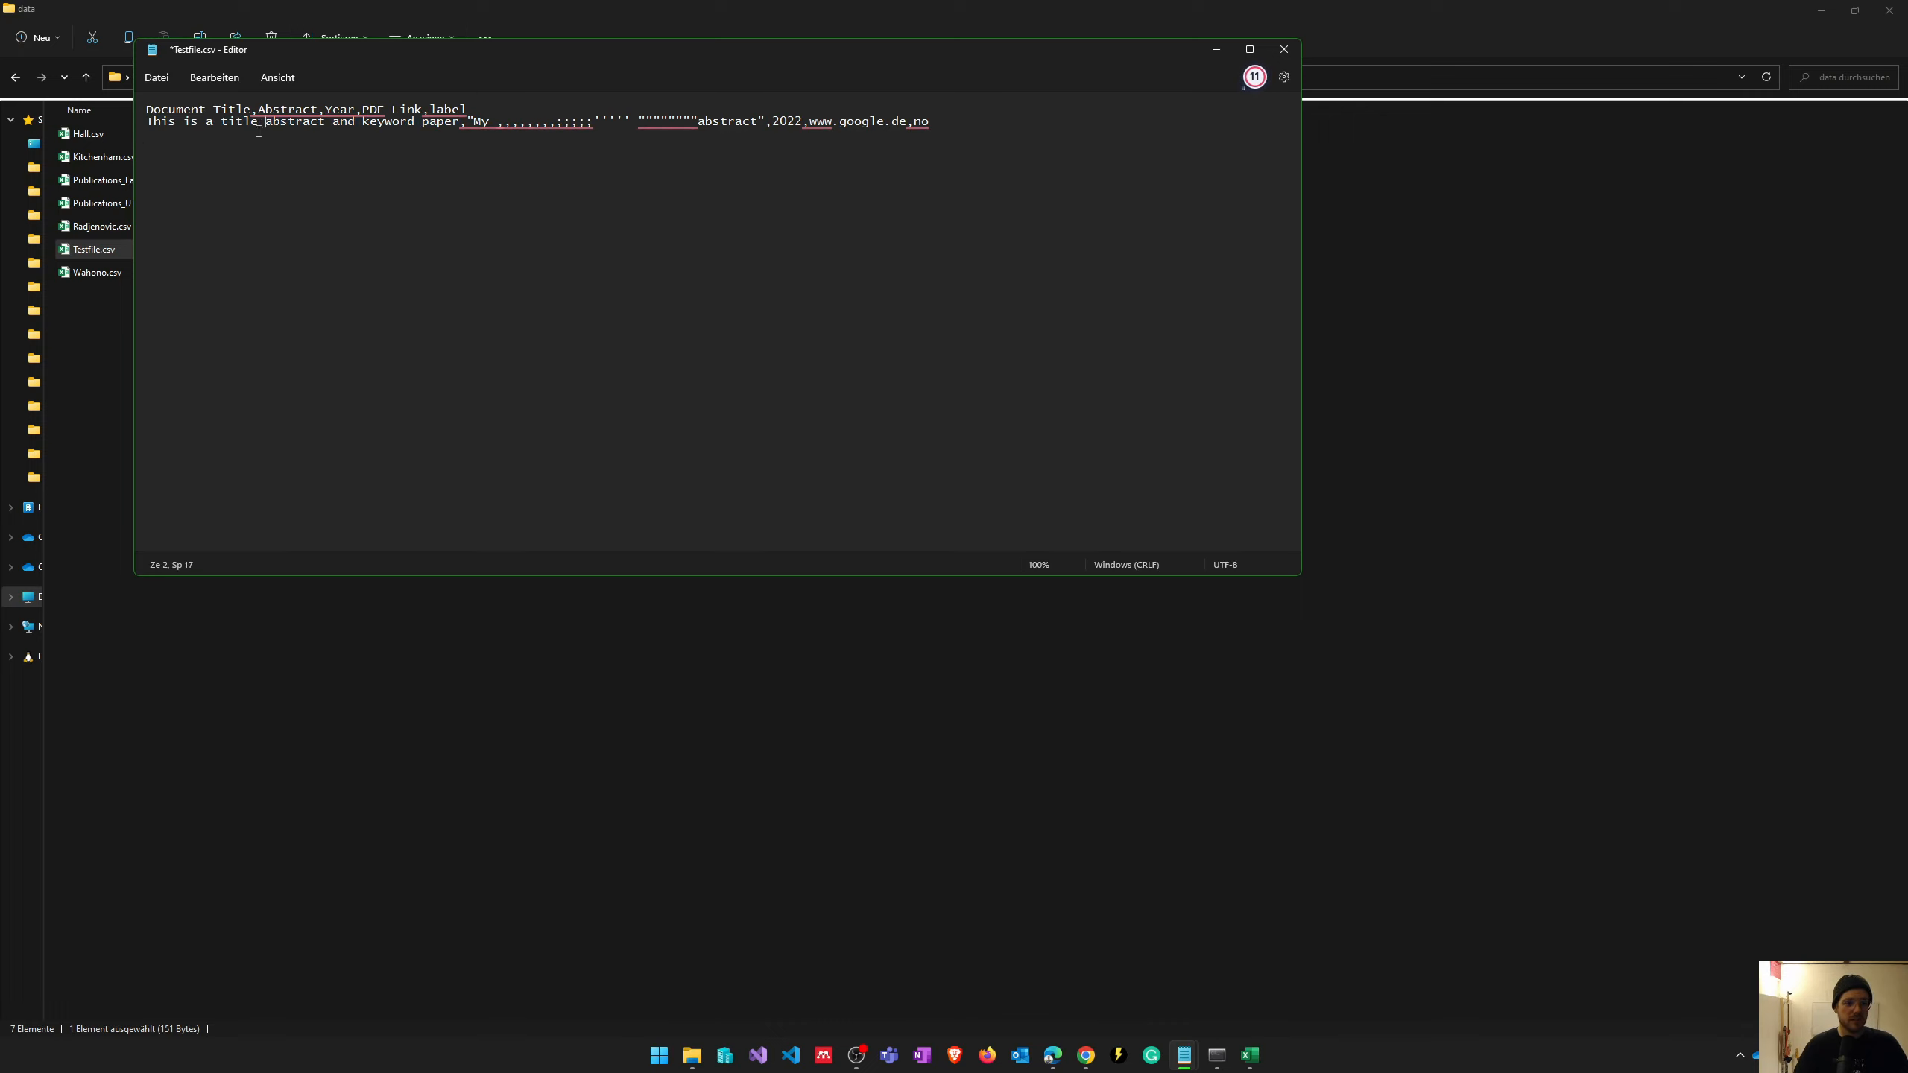
pyautogui.hotkey('shift', 'Home')
pyautogui.hotkey('ctrl', 's')
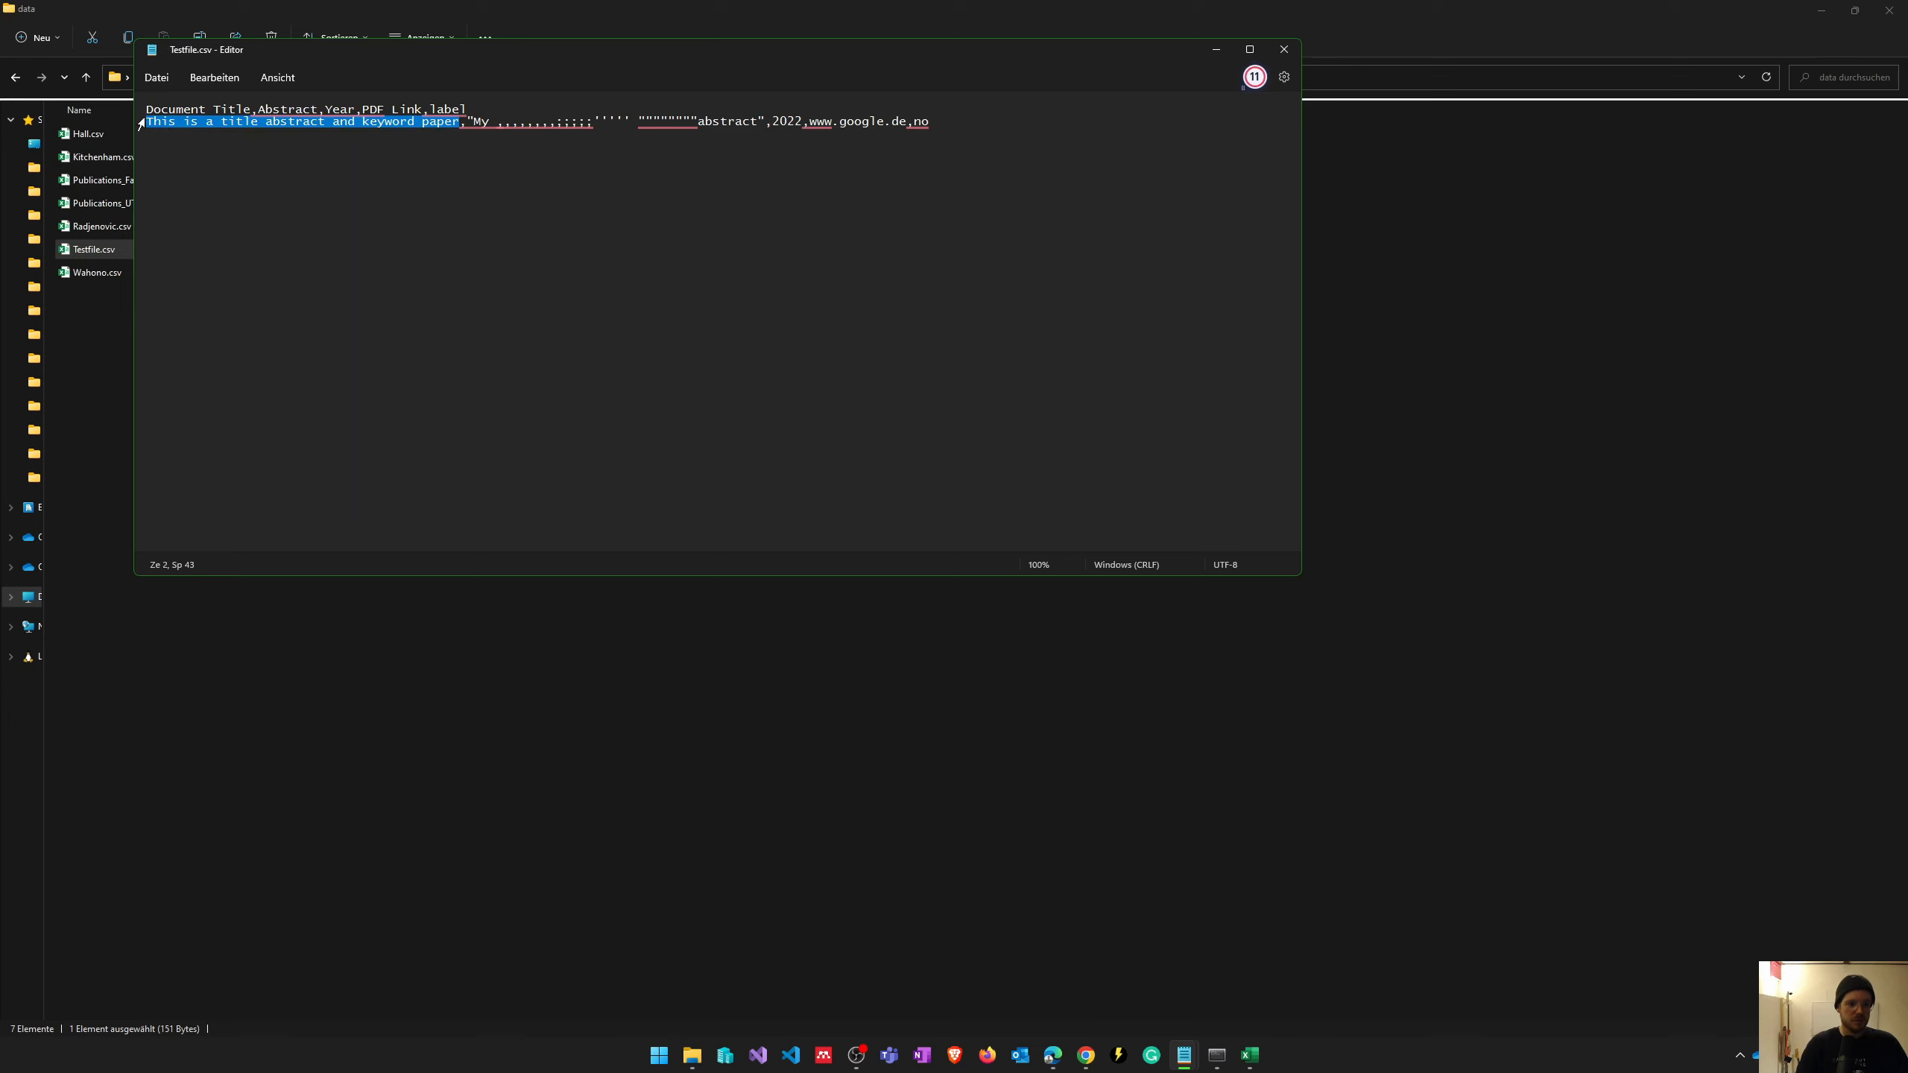
pyautogui.click(1275, 48)
pyautogui.click(419, 441)
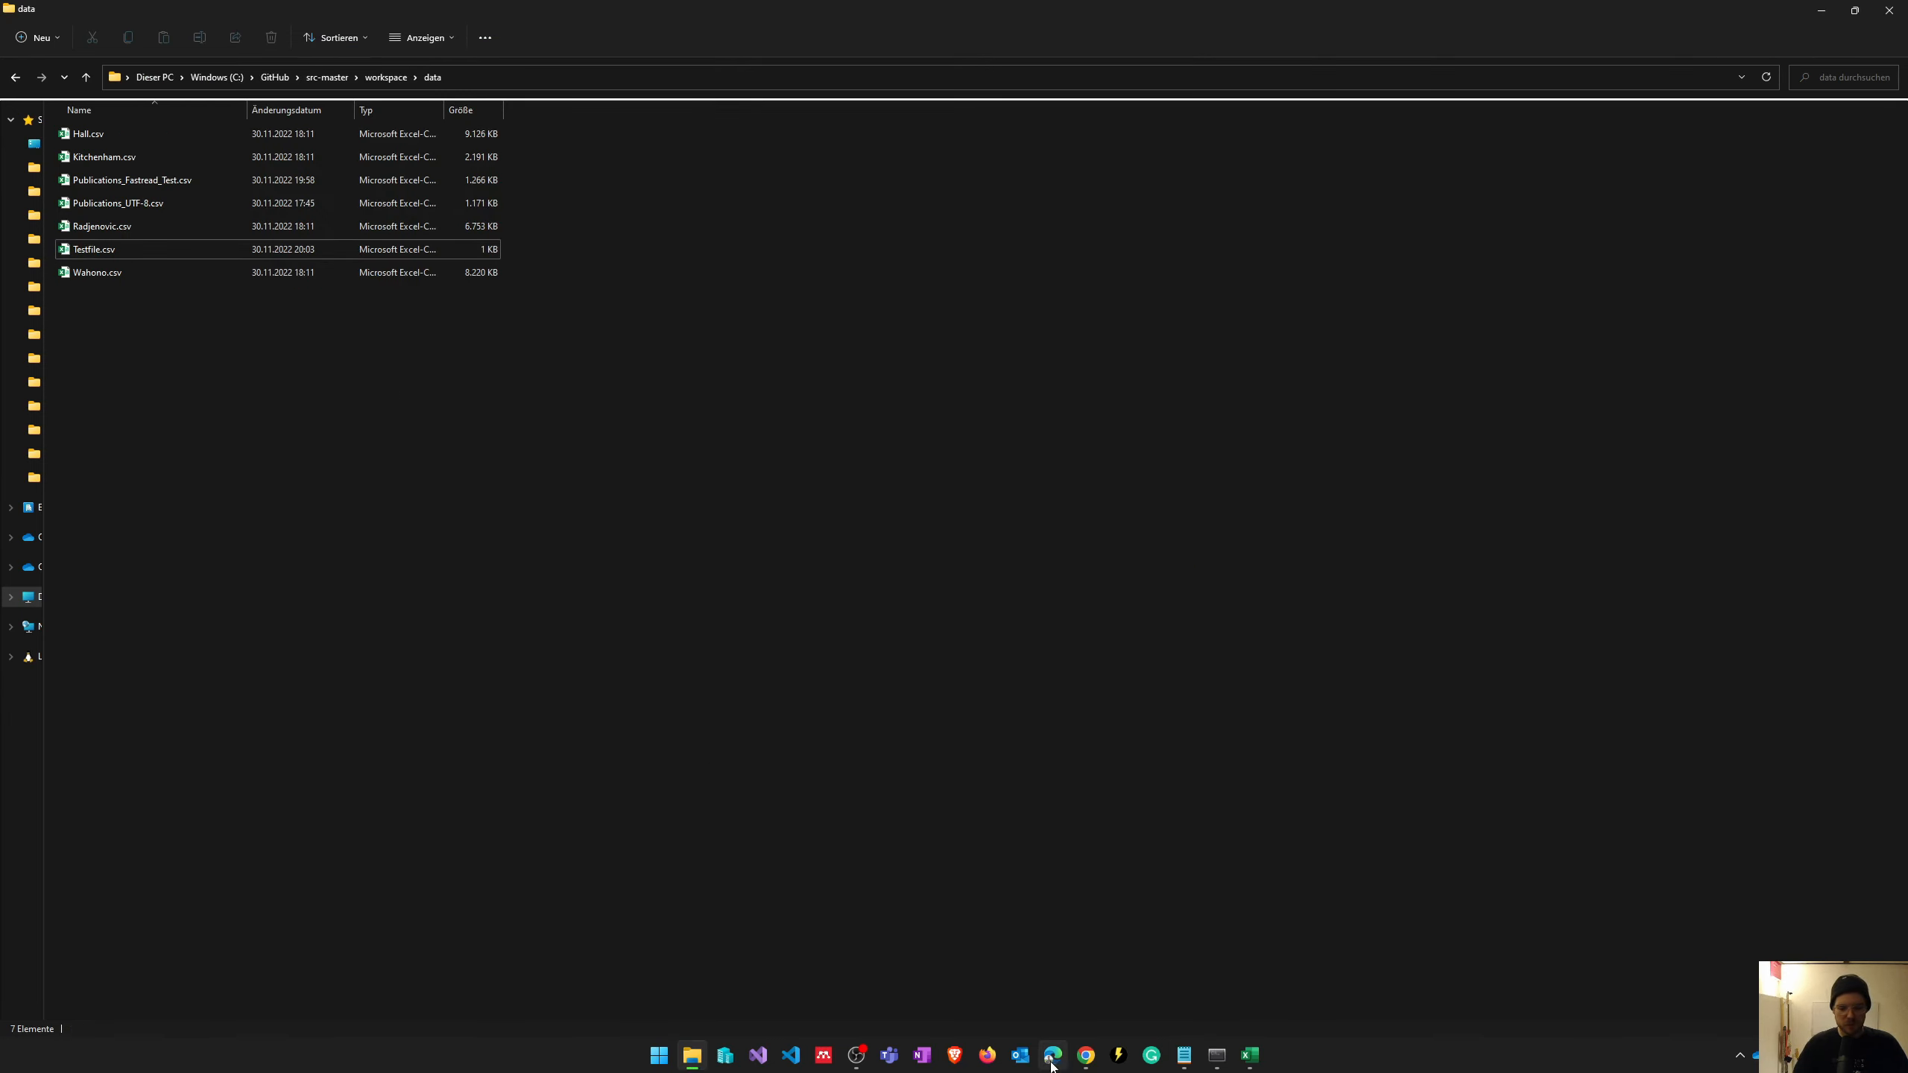
# - Browse to src\memory and inspect the saved Testfile.pickle
pyautogui.click(328, 79)
pyautogui.doubleClick(86, 146)
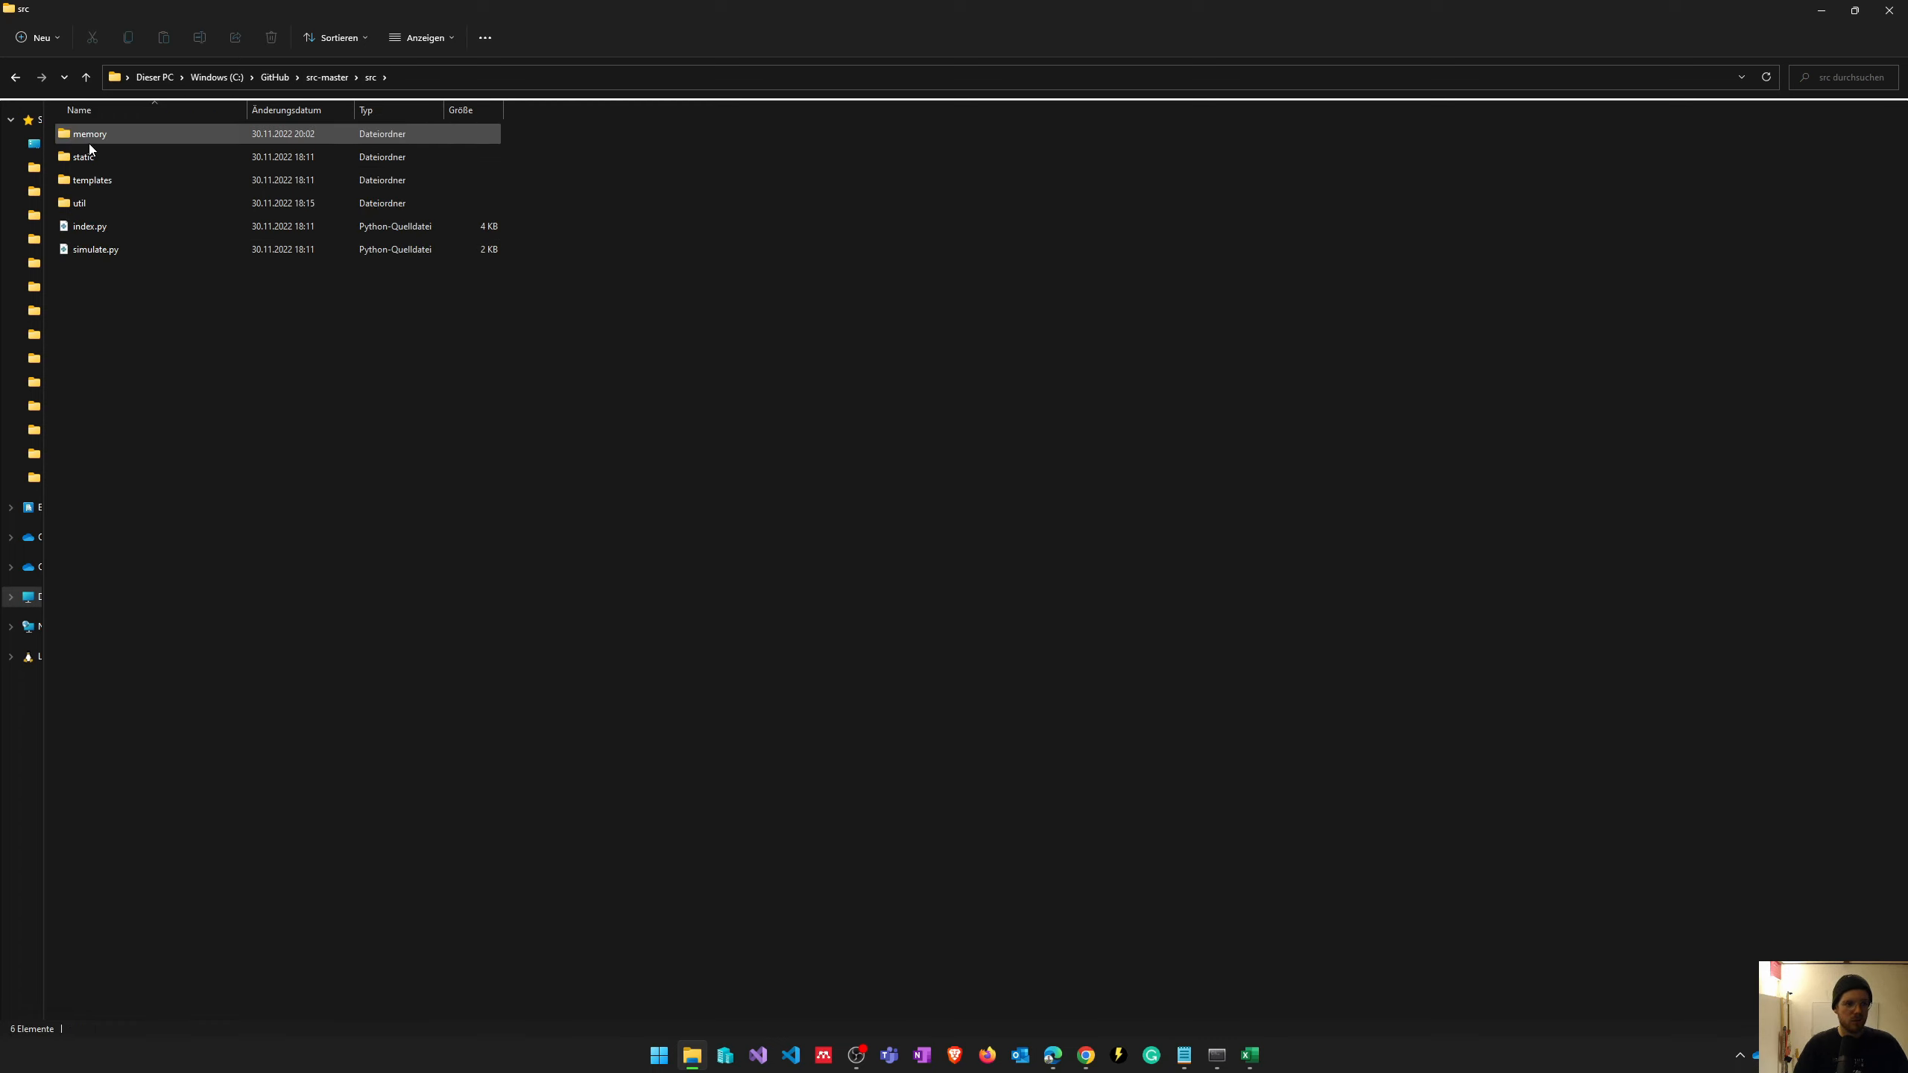
pyautogui.doubleClick(84, 137)
pyautogui.click(91, 227)
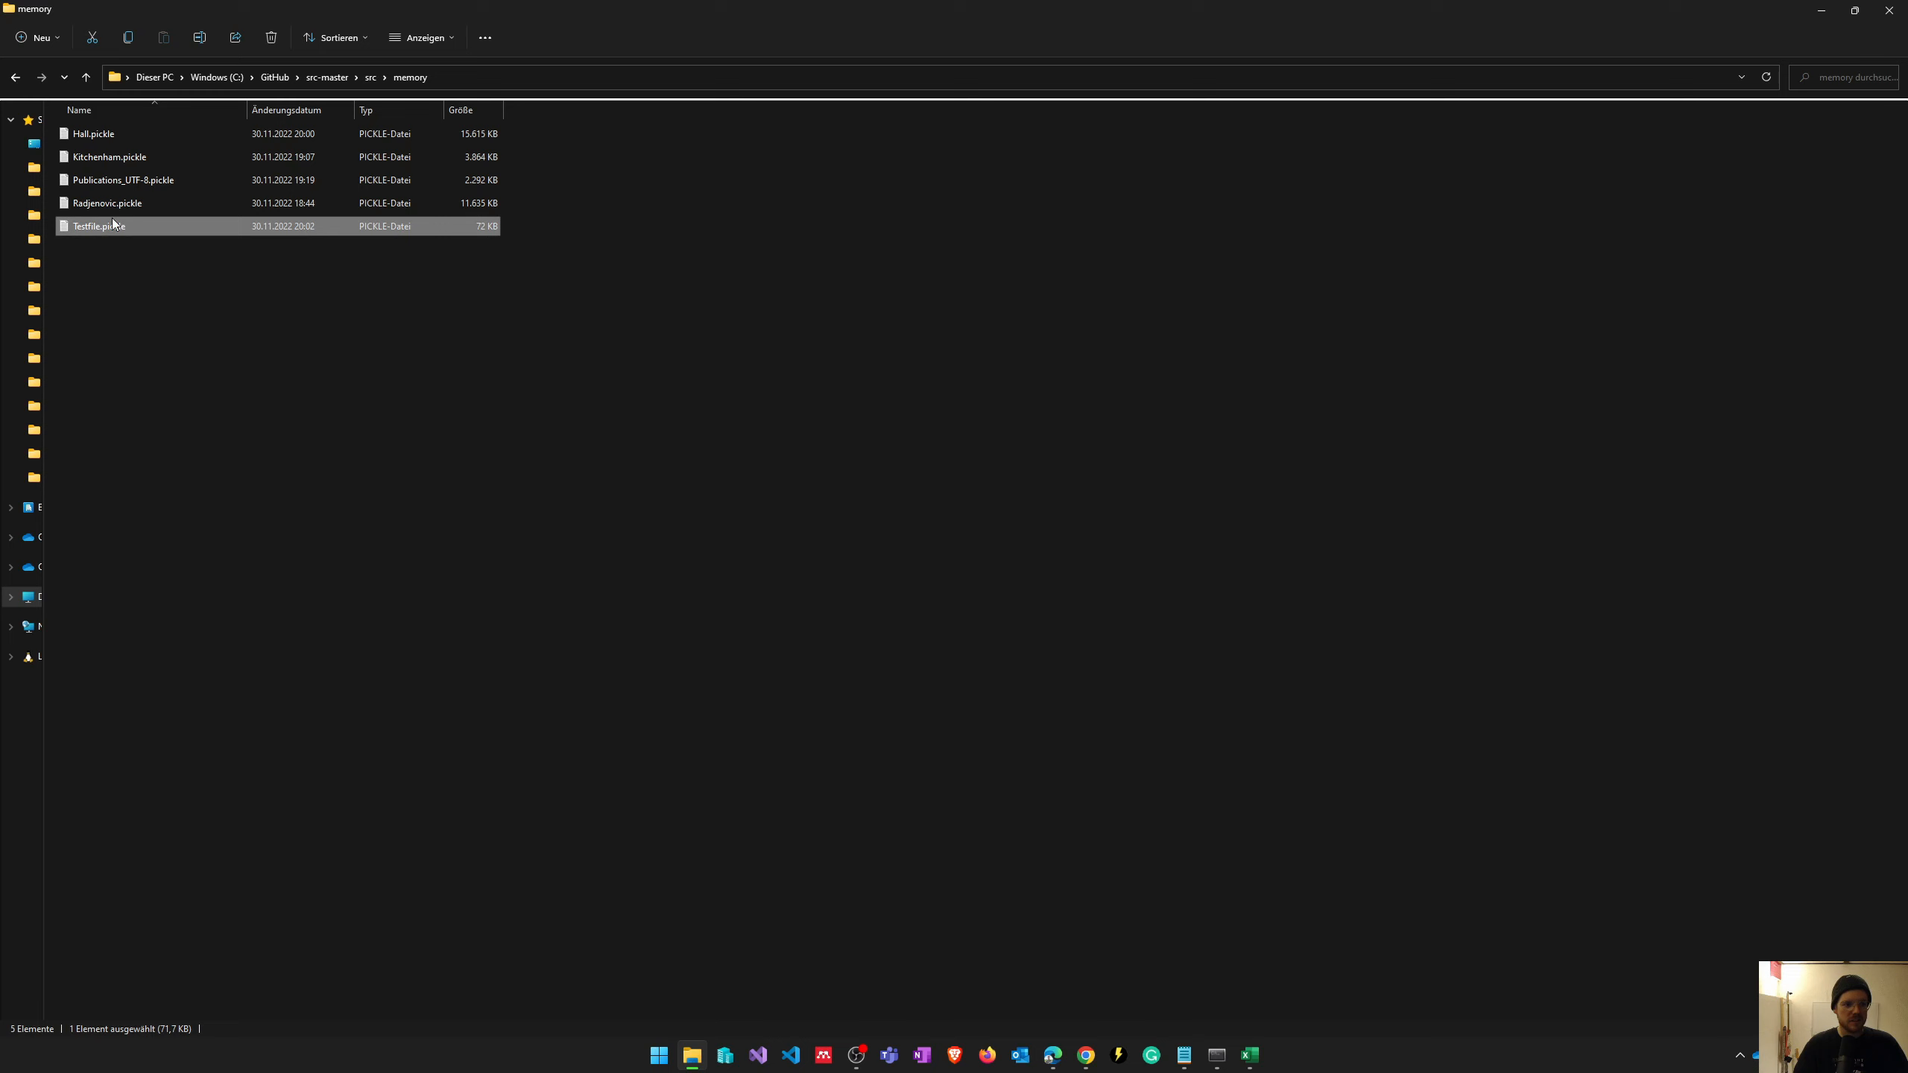
pyautogui.moveTo(99, 227)
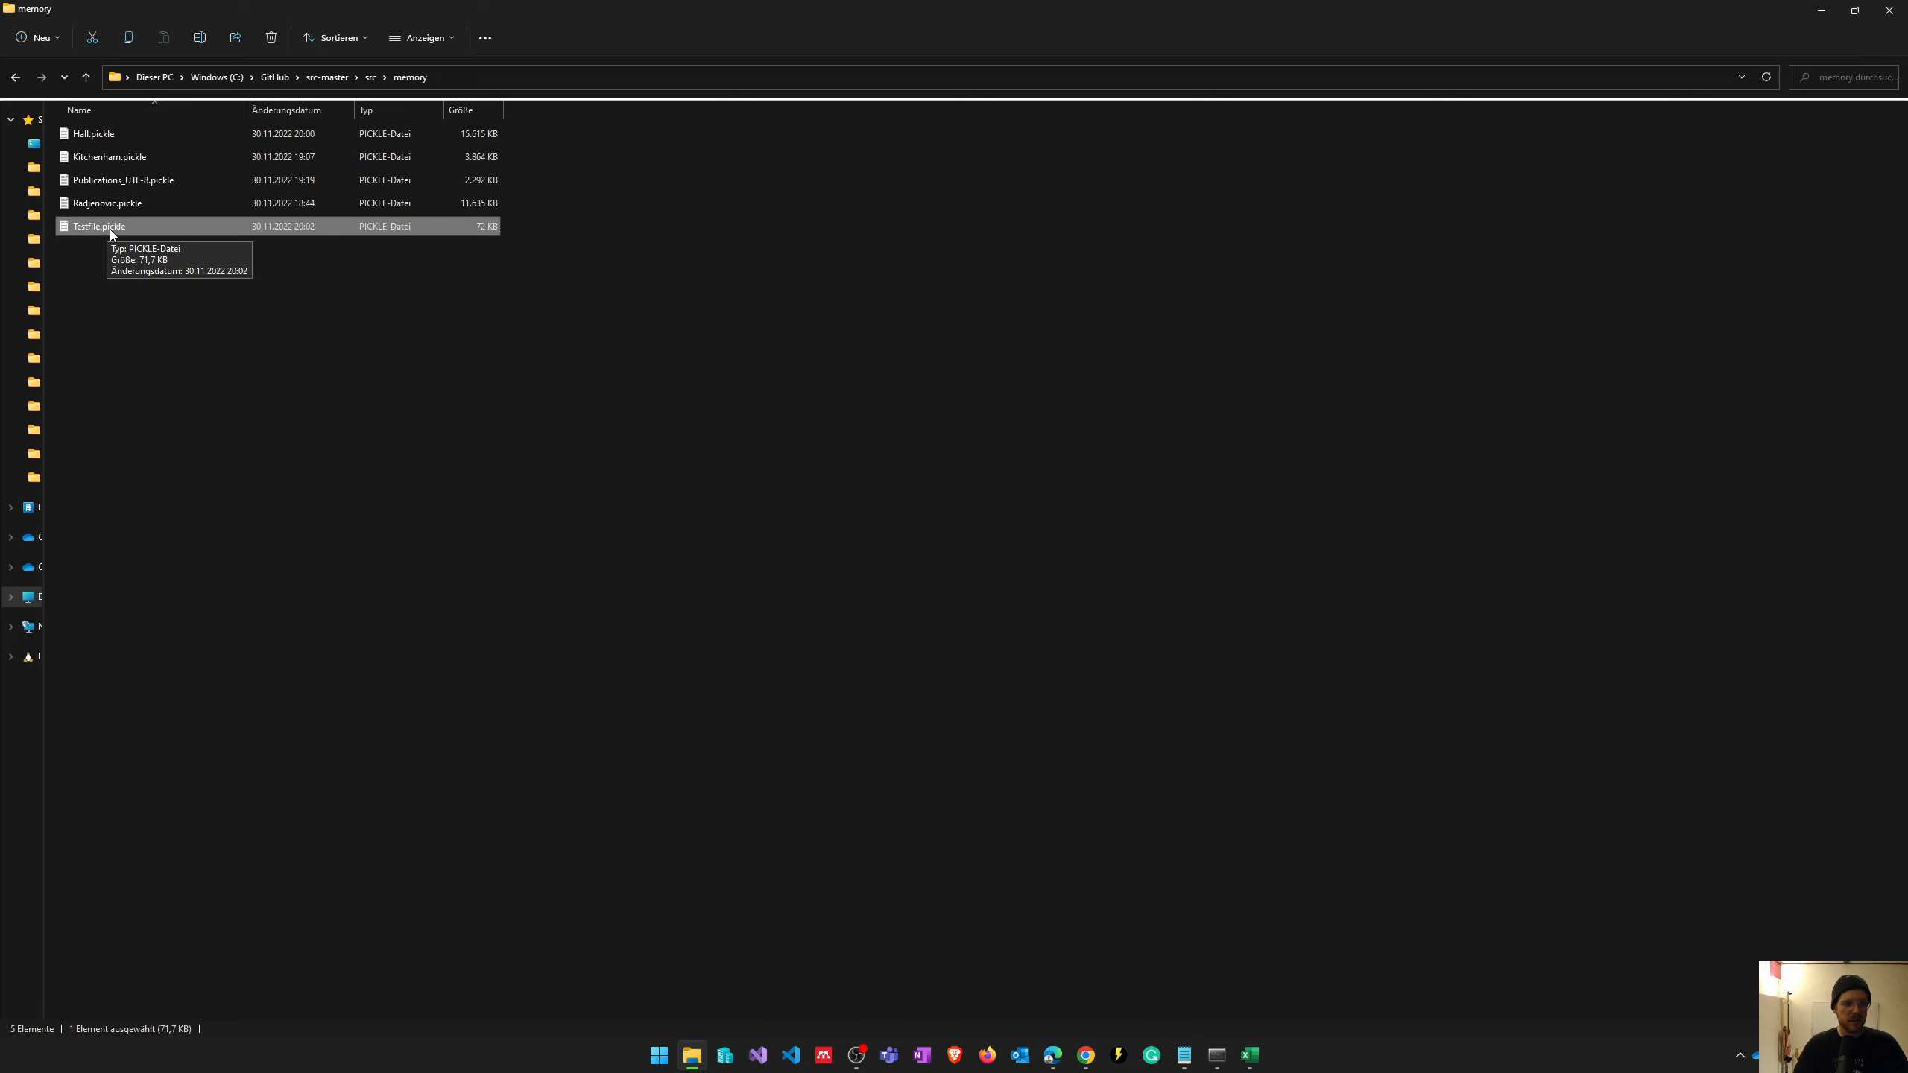
# - Reload Testfile.csv as the FASTREAD target
pyautogui.click(1085, 1056)
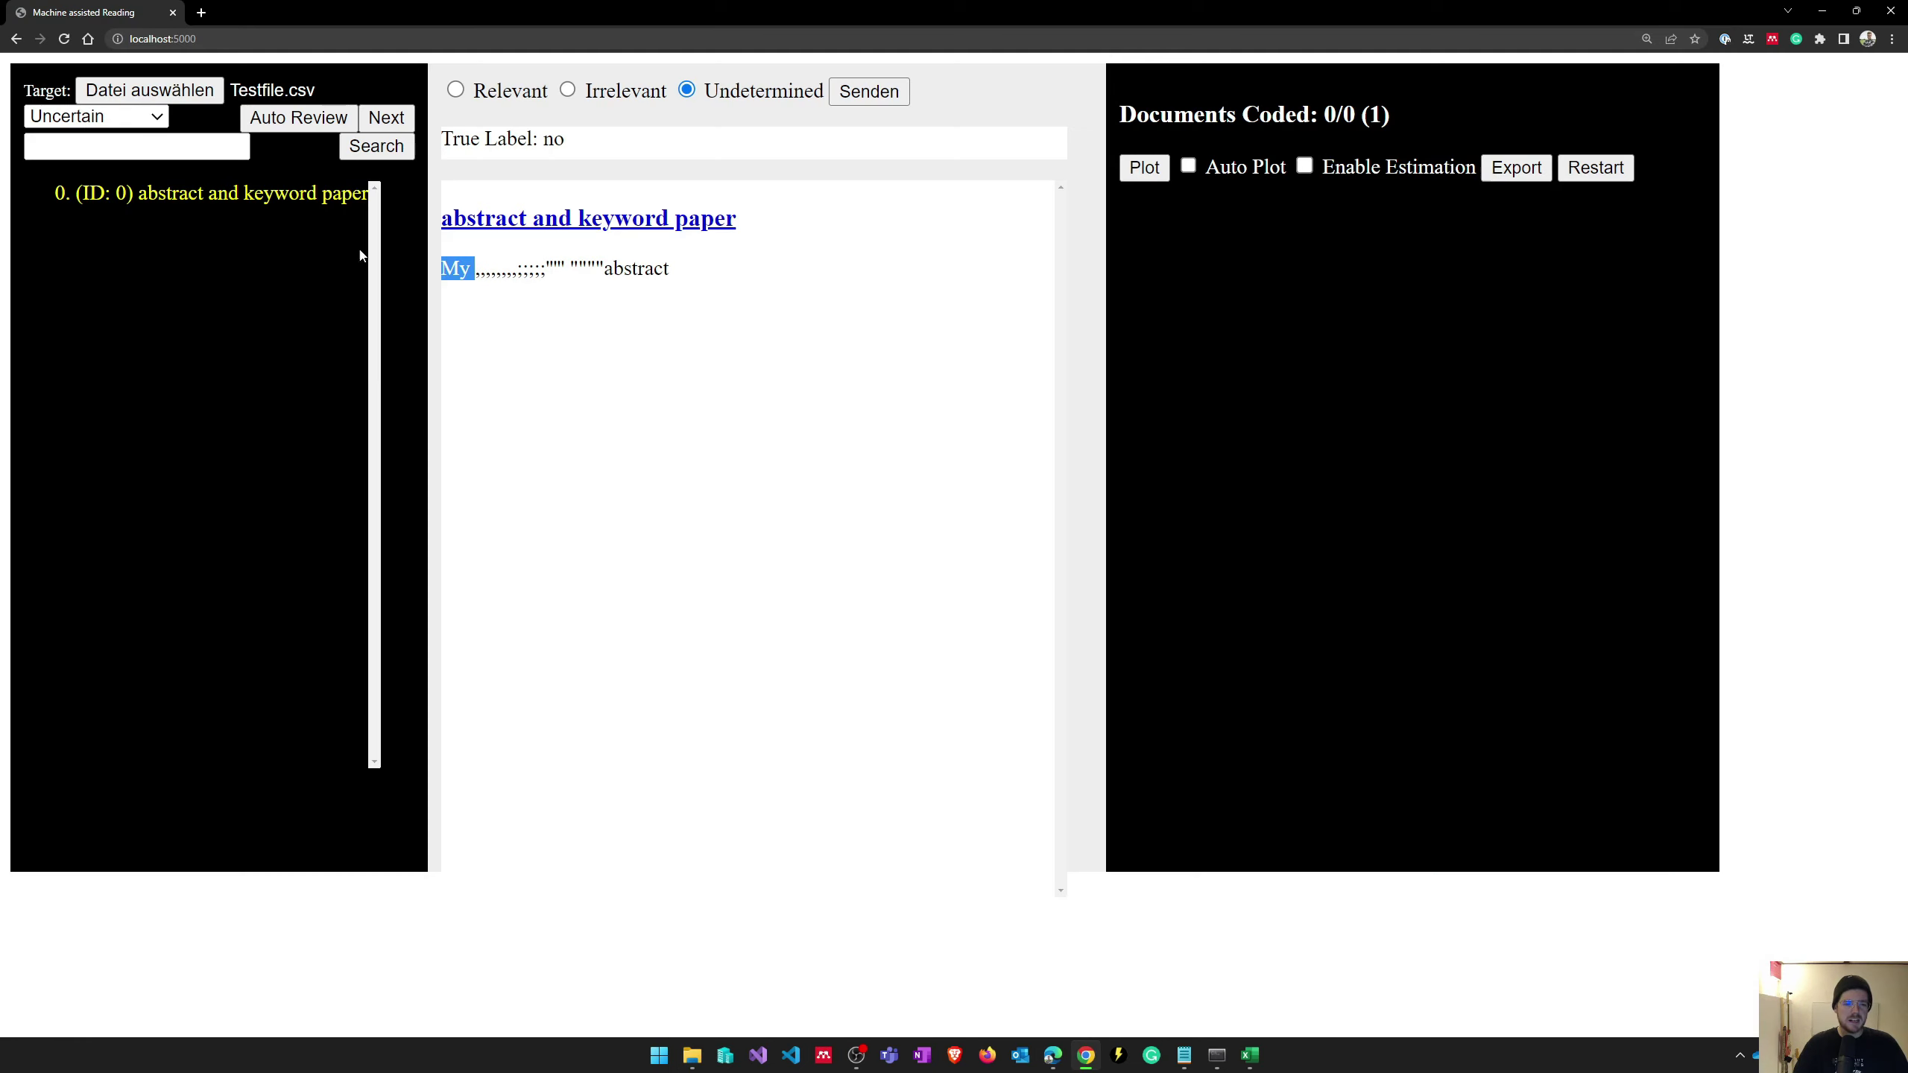
pyautogui.click(147, 89)
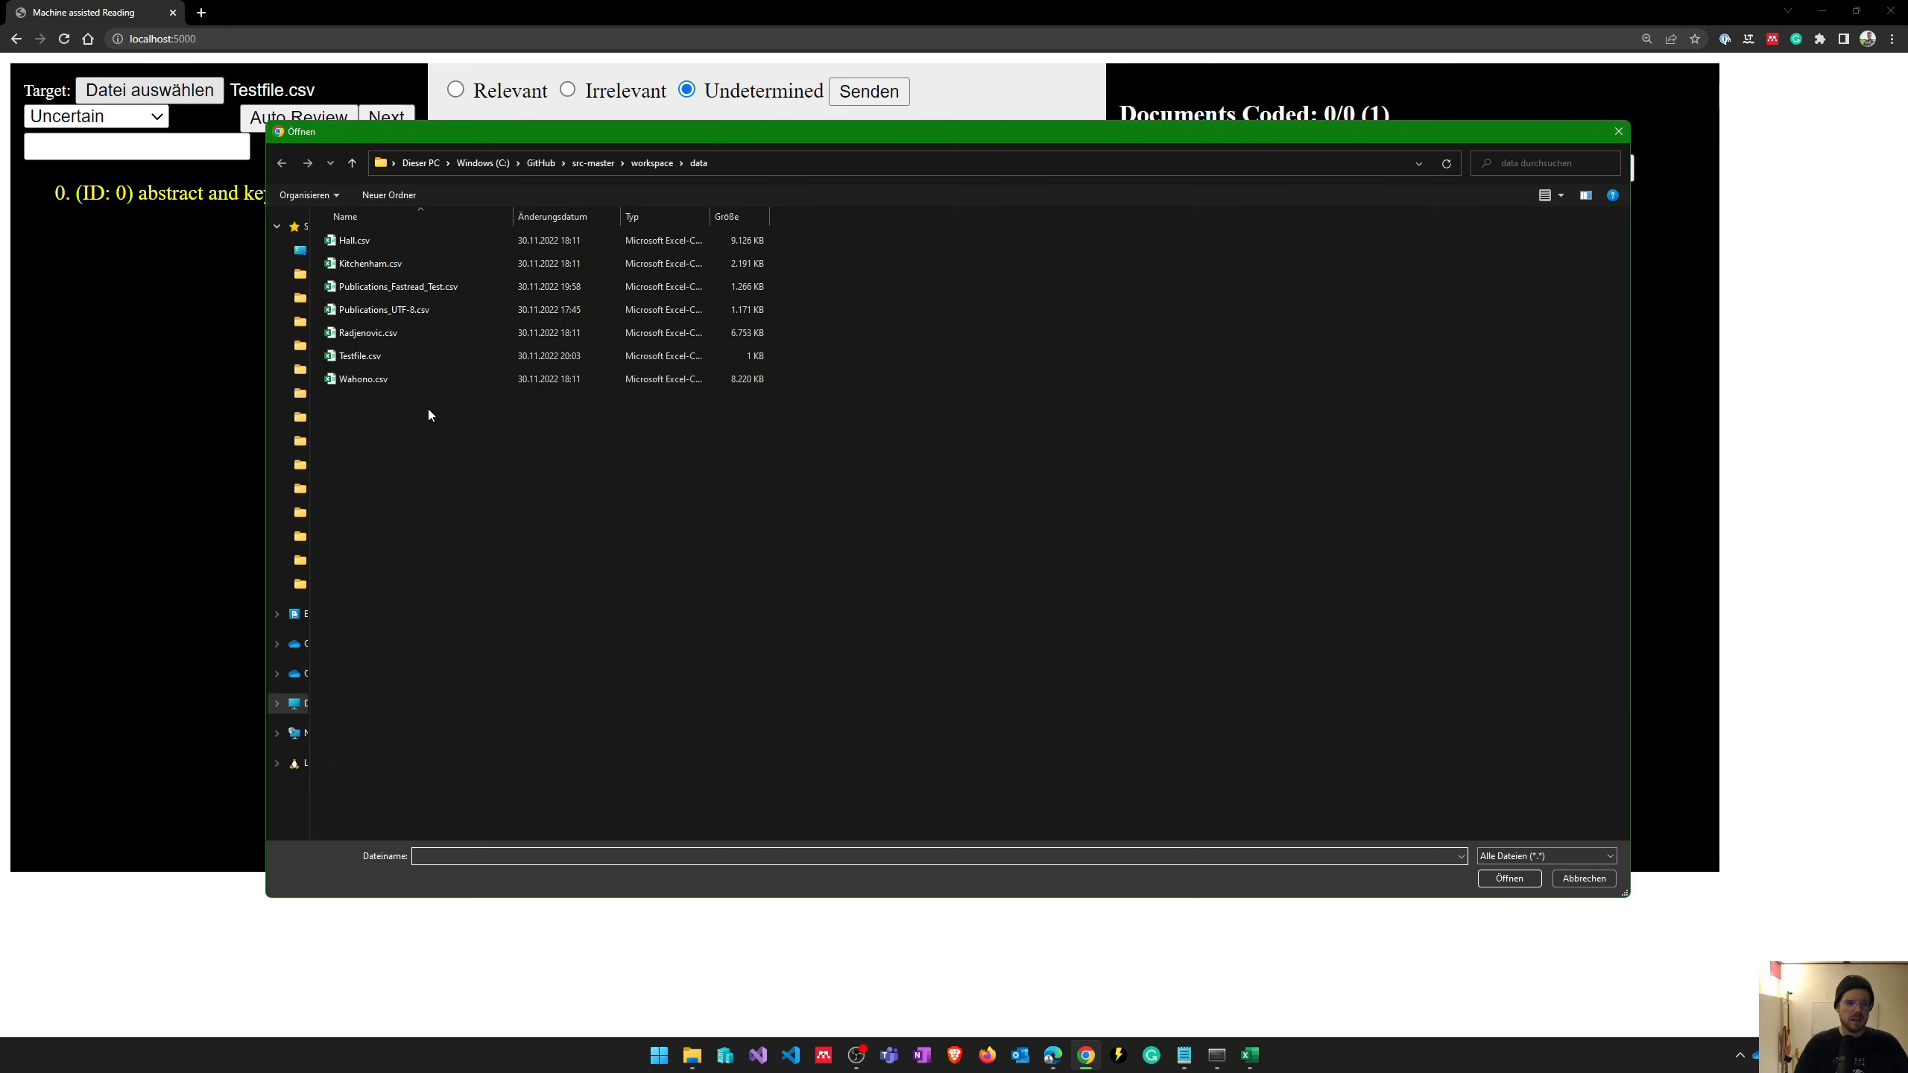
pyautogui.click(356, 356)
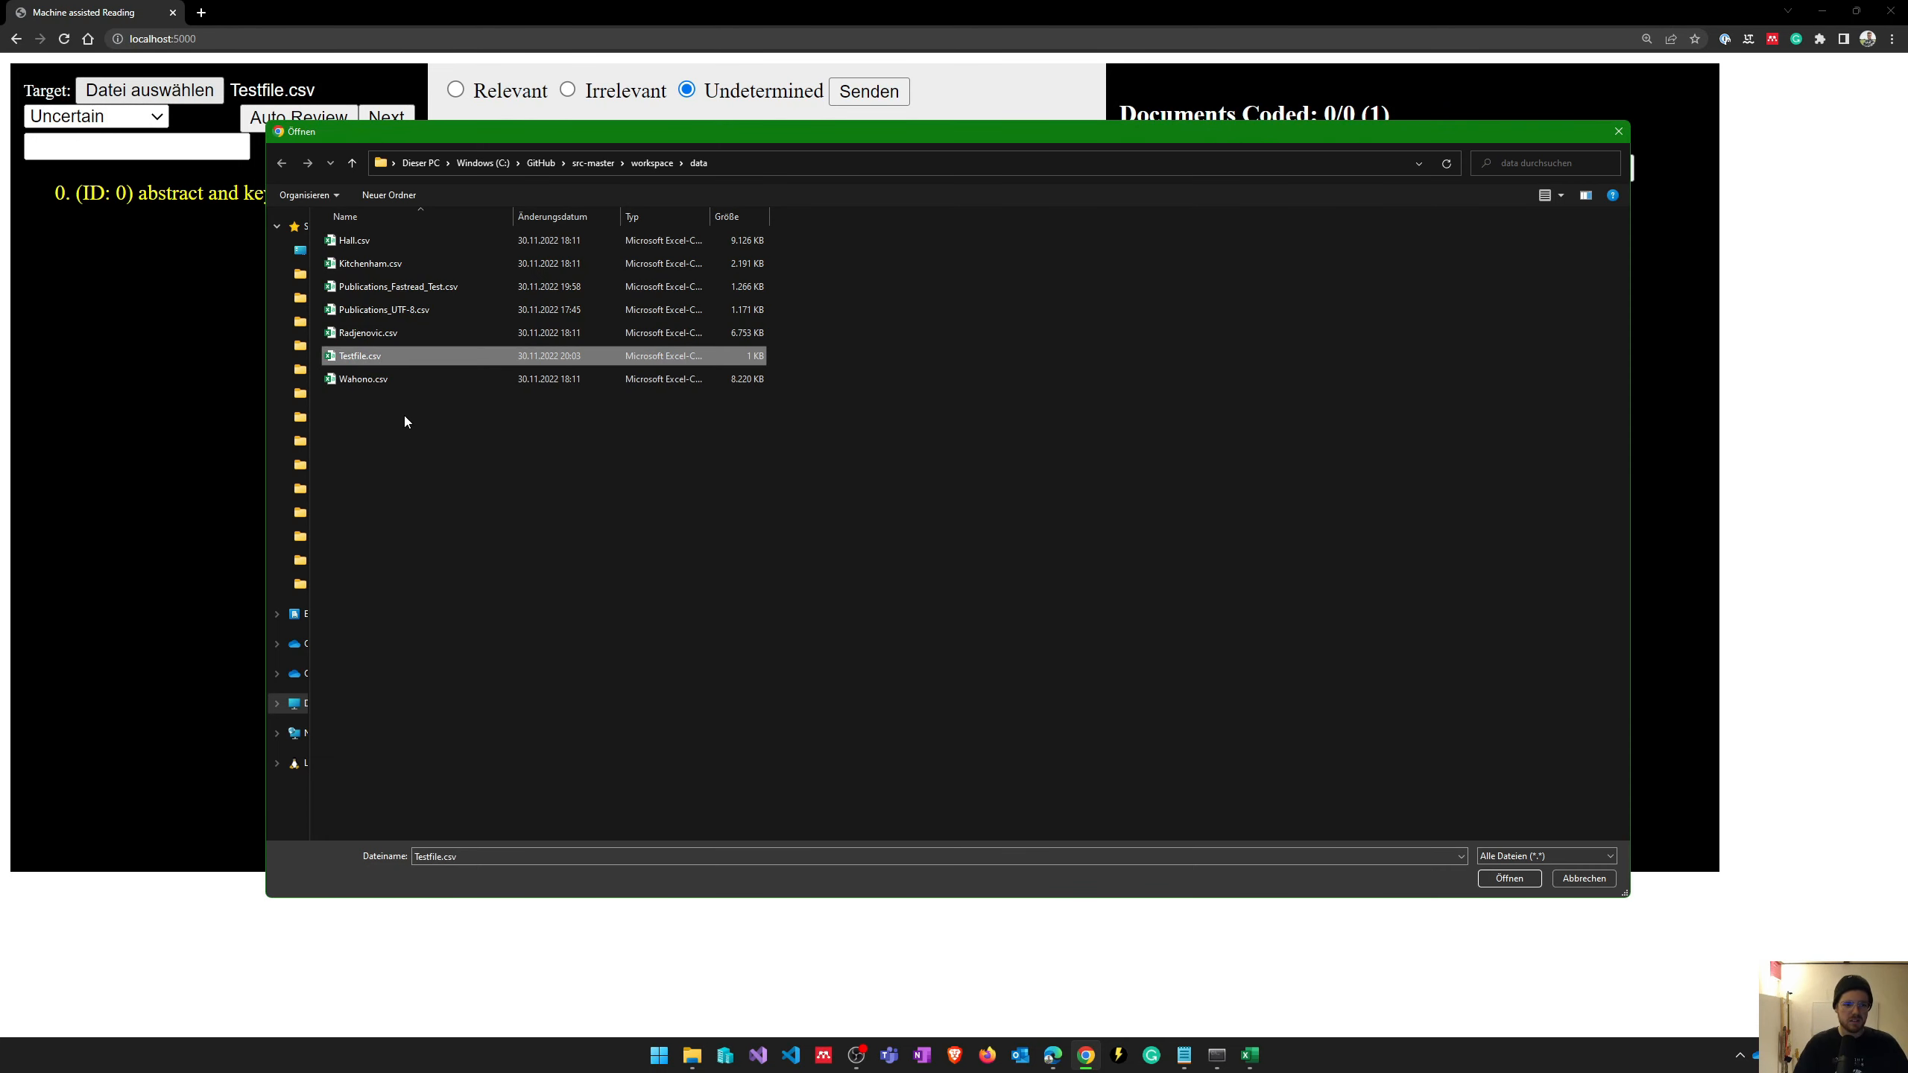
pyautogui.press('Return')
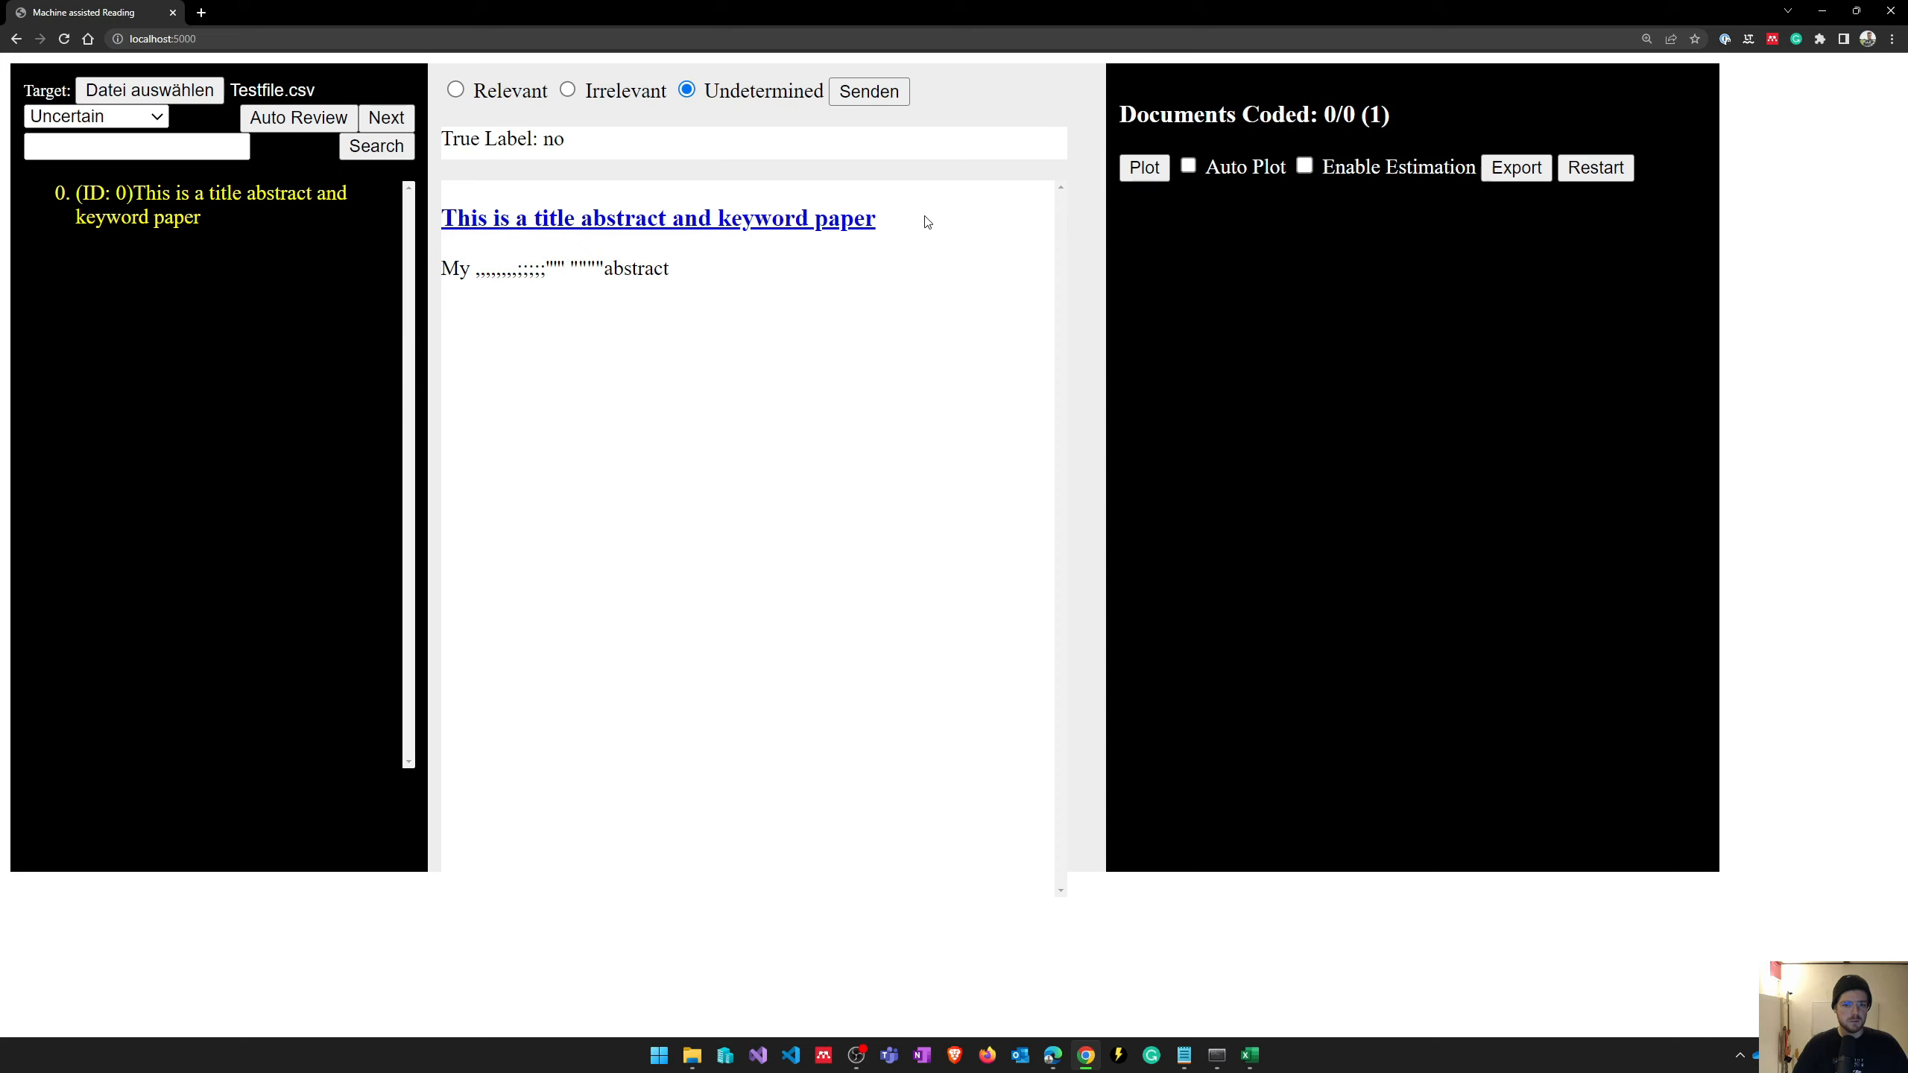
# - Inspect the loaded title 'This is a title abstract and keyword paper' and its punctuation-filled abstract
pyautogui.moveTo(926, 222); pyautogui.dragTo(442, 220)
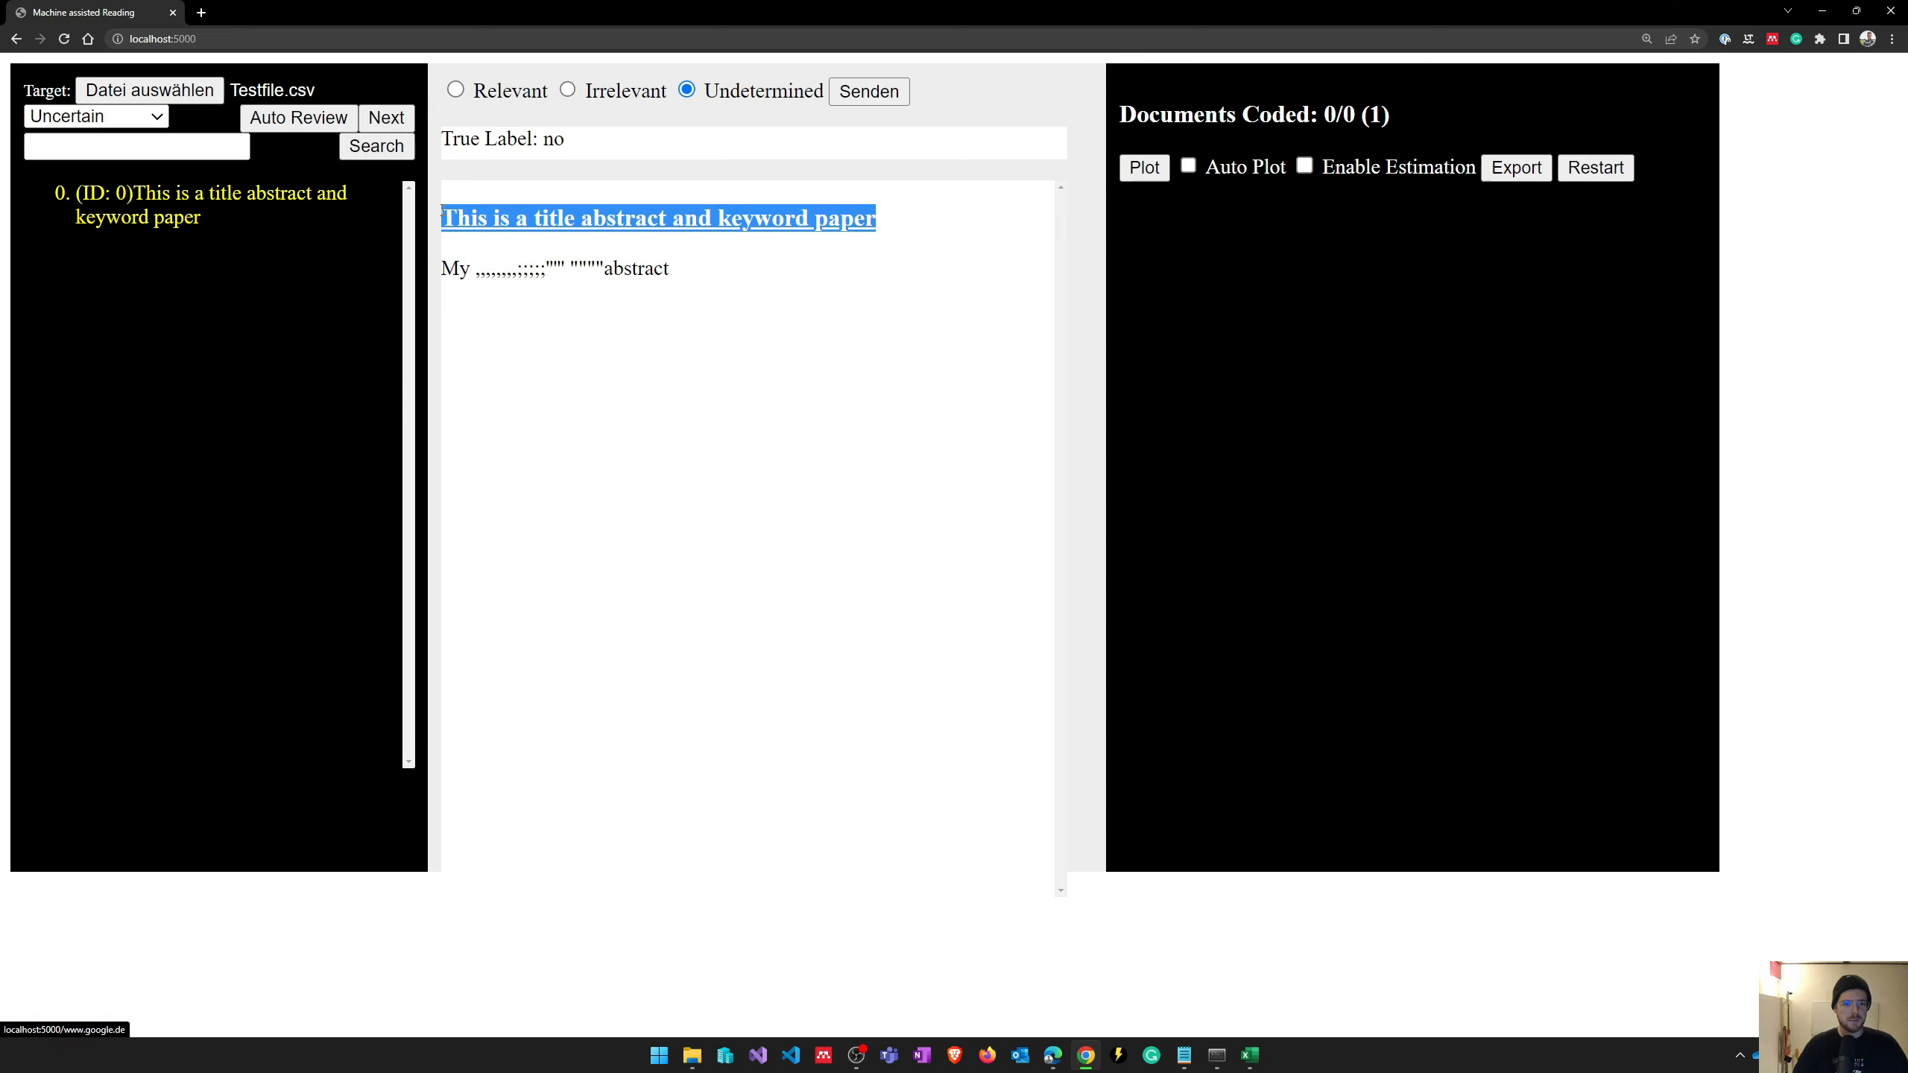
pyautogui.moveTo(442, 220); pyautogui.dragTo(555, 194)
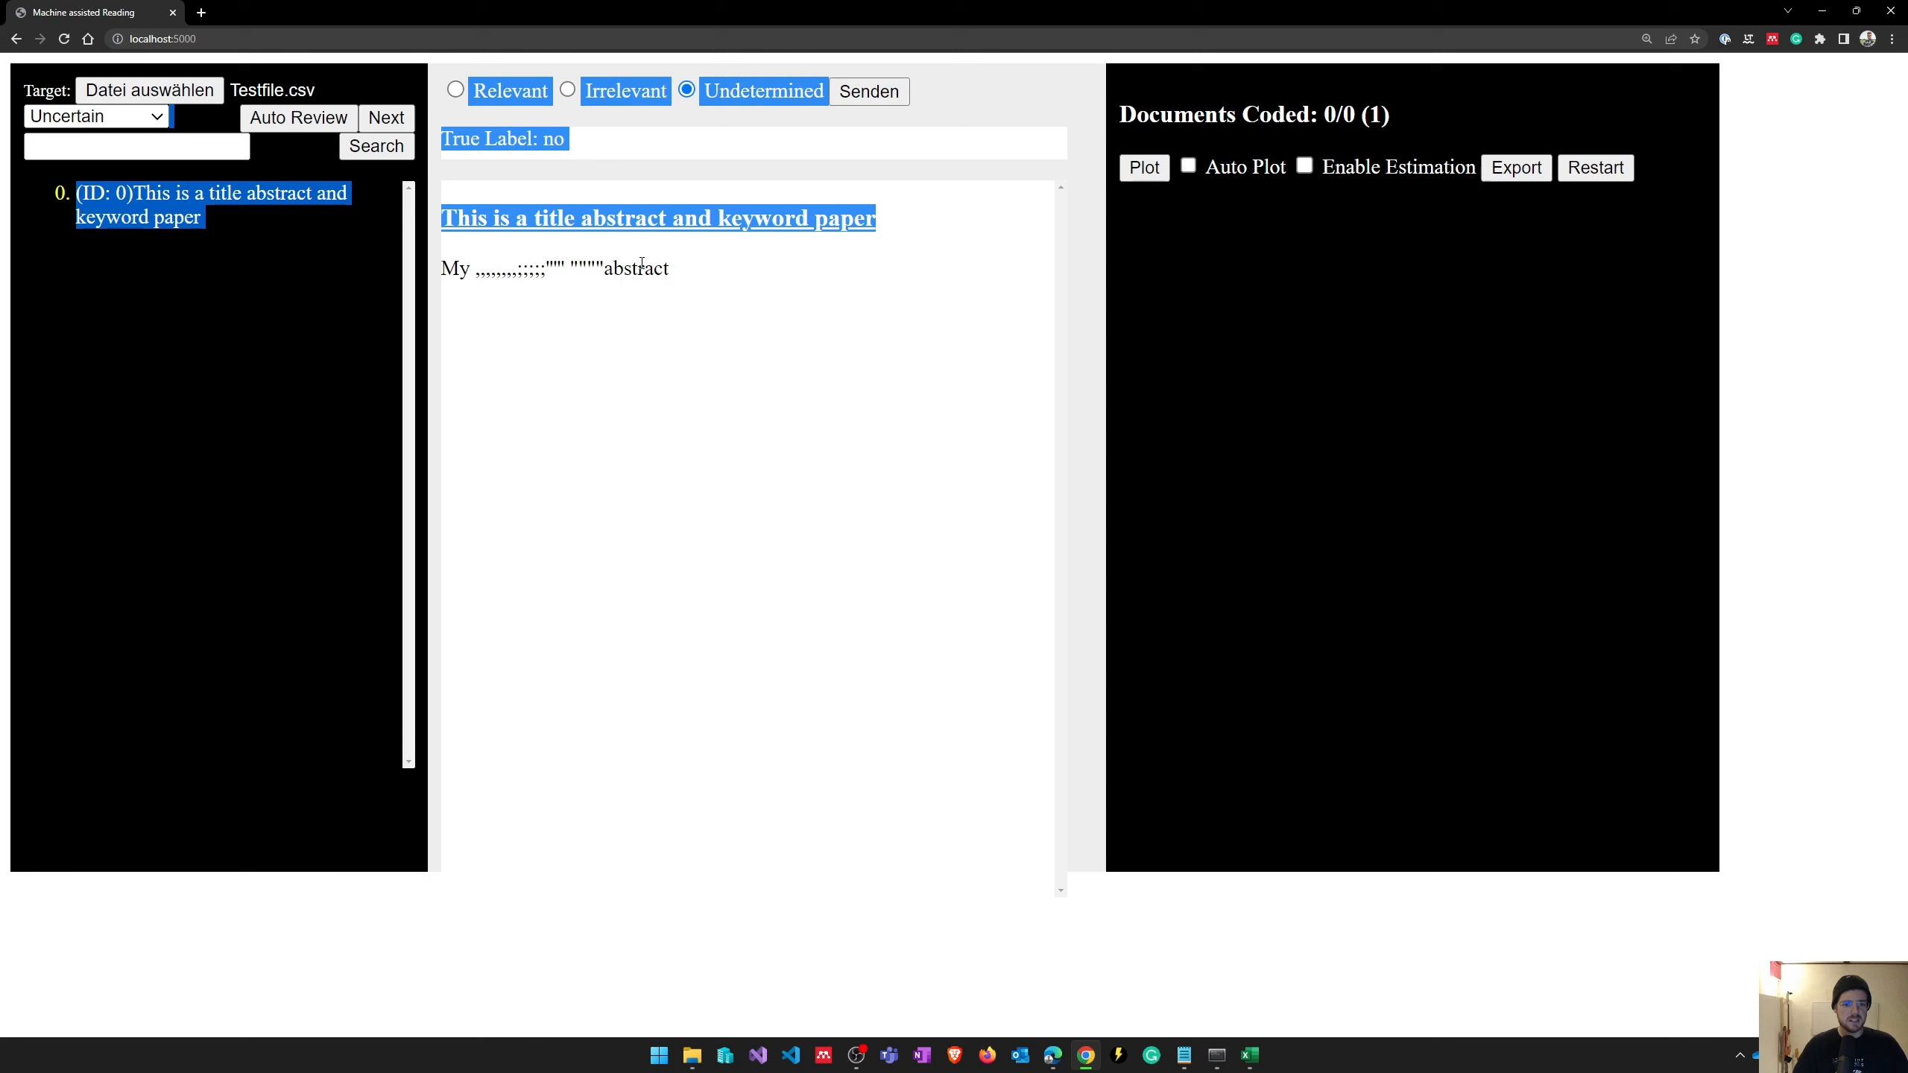
pyautogui.moveTo(686, 274); pyautogui.dragTo(436, 272)
pyautogui.click(479, 278)
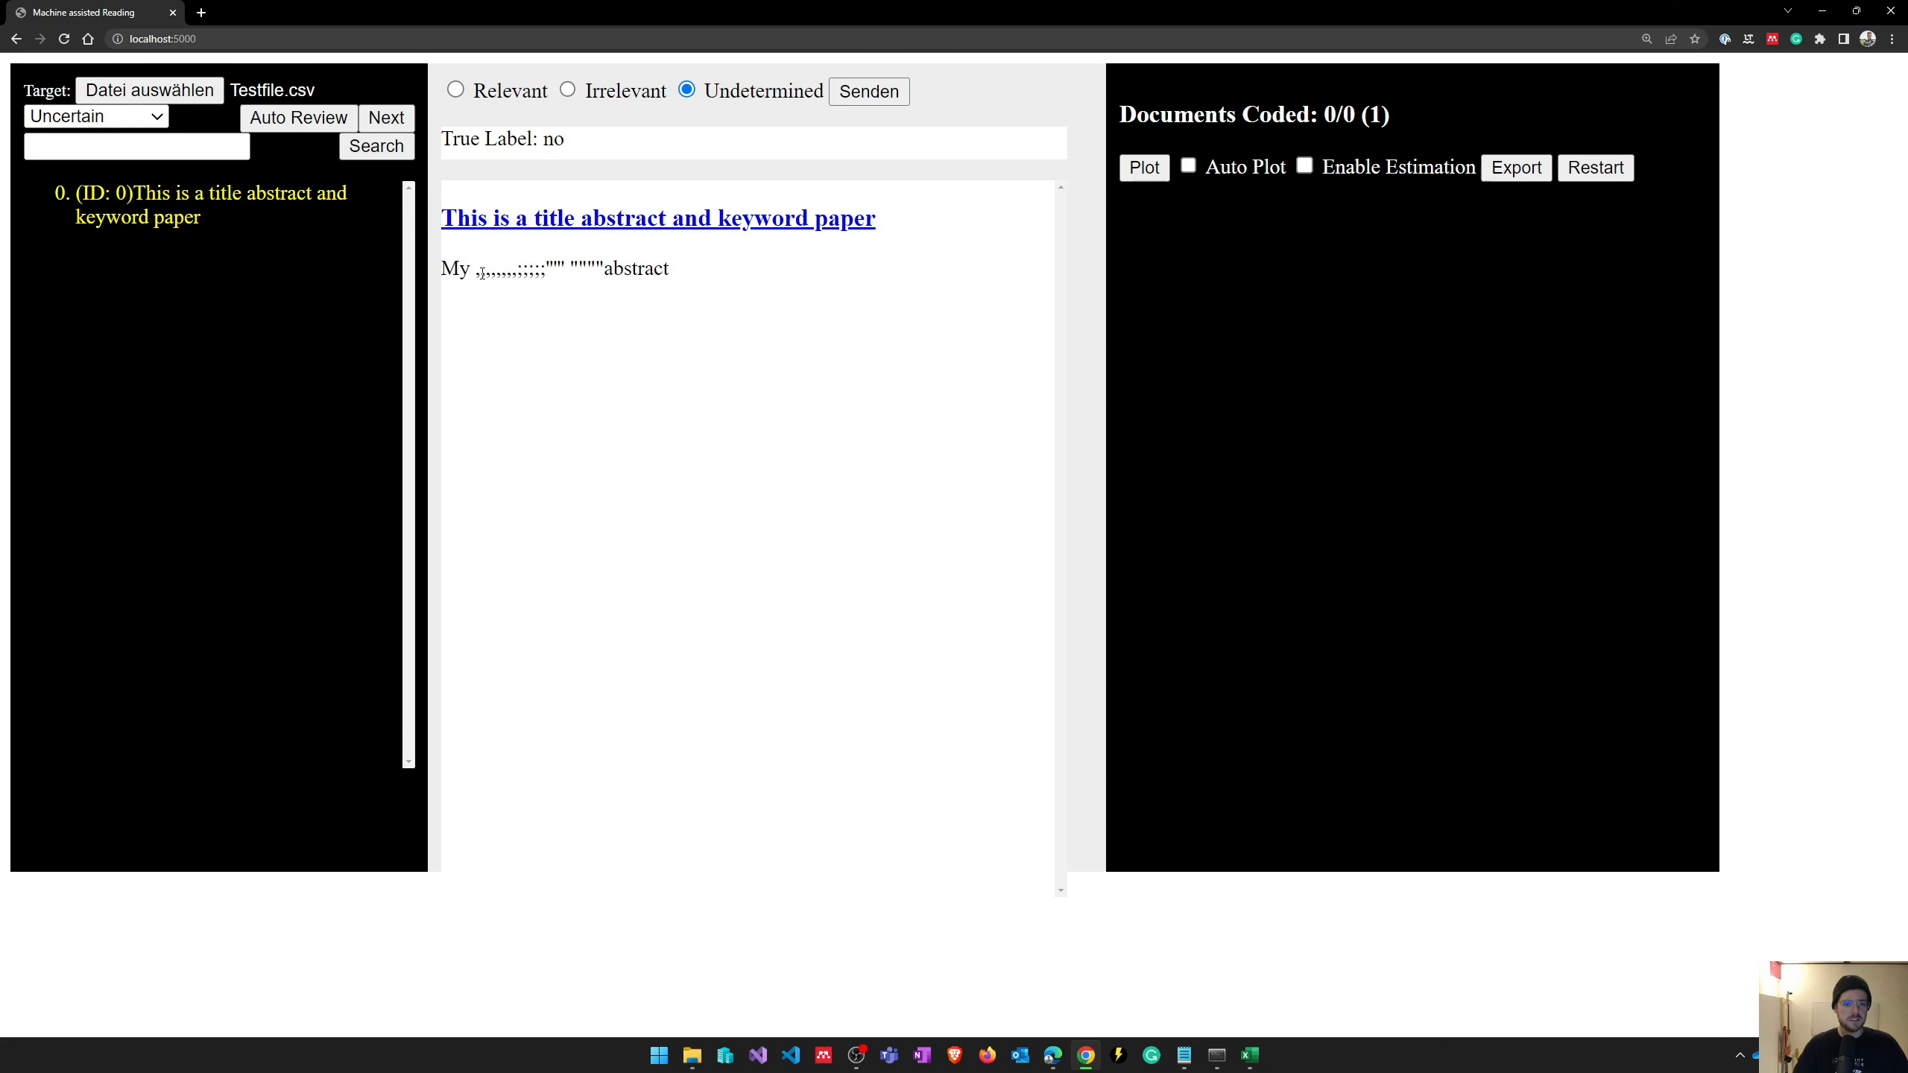
pyautogui.doubleClick(637, 268)
pyautogui.click(550, 266)
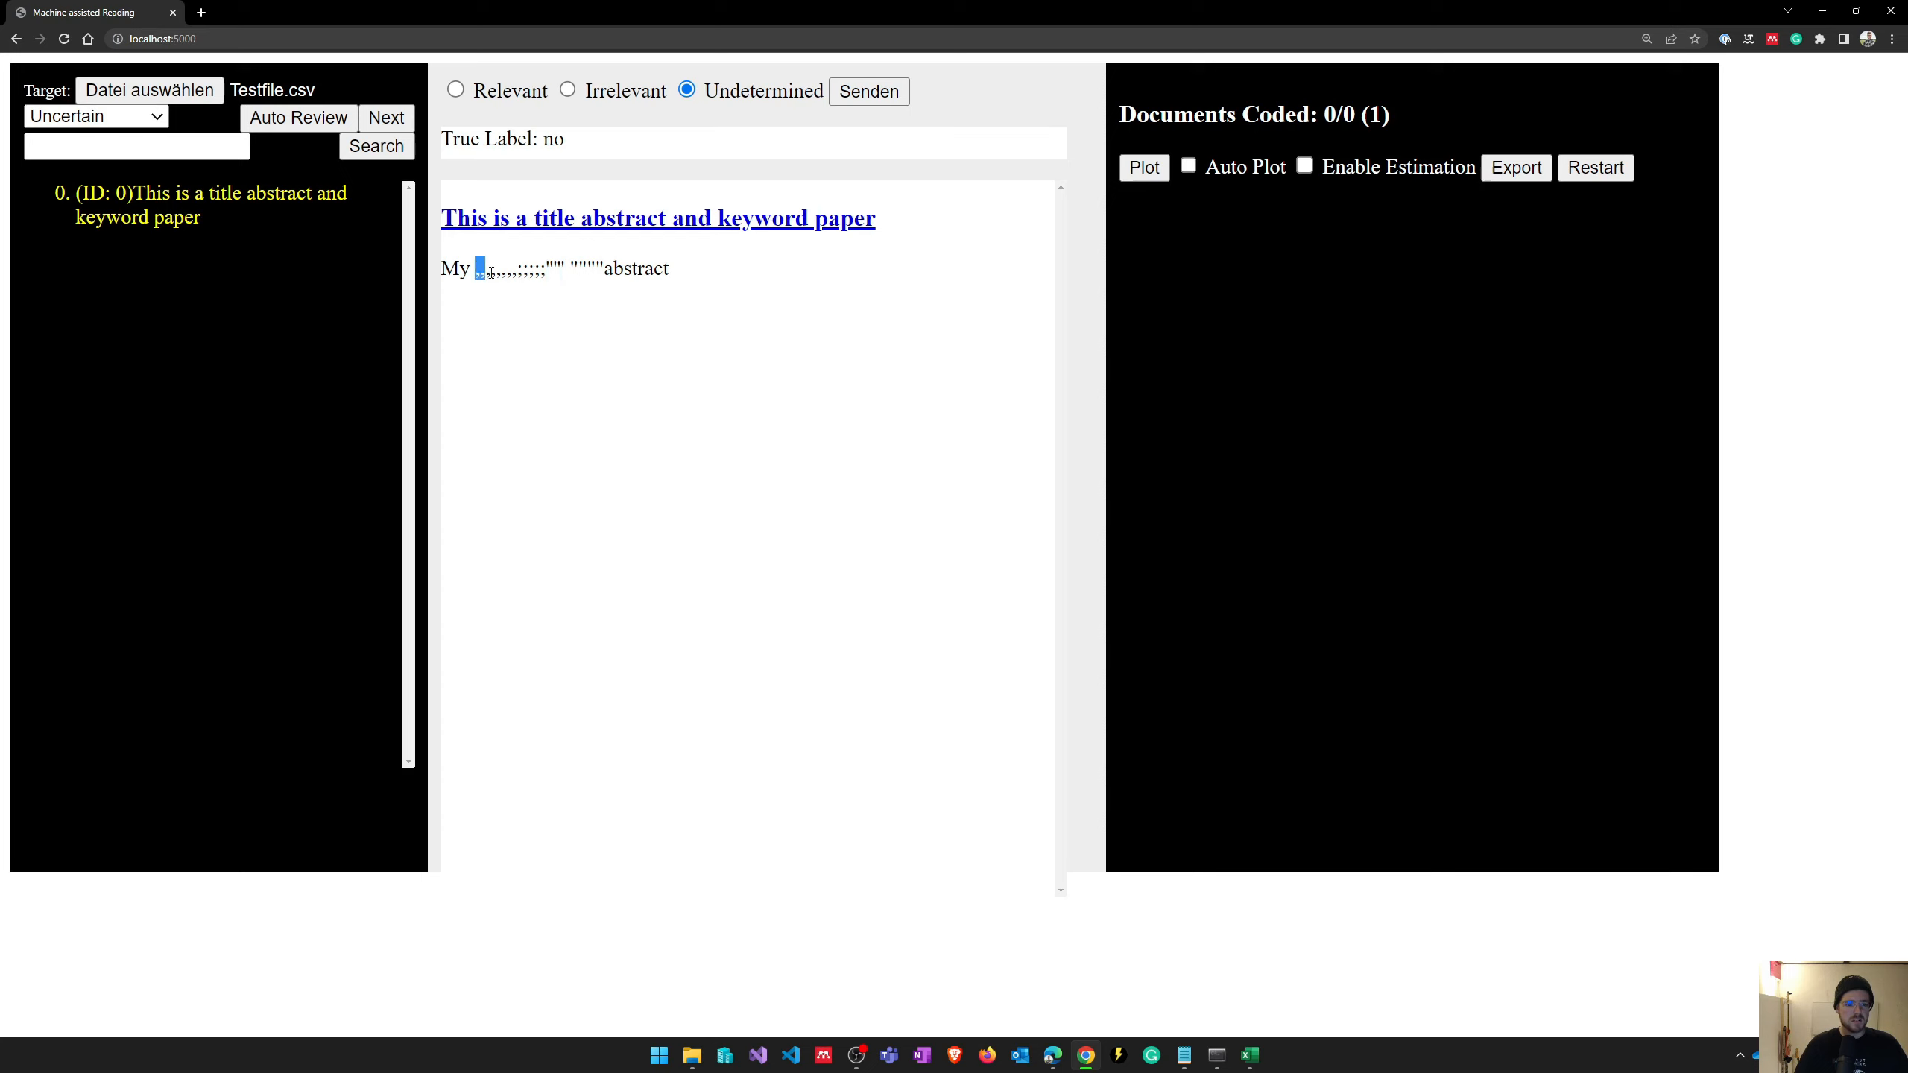
pyautogui.moveTo(480, 269); pyautogui.dragTo(530, 270)
pyautogui.click(628, 262)
pyautogui.moveTo(876, 219); pyautogui.dragTo(444, 217)
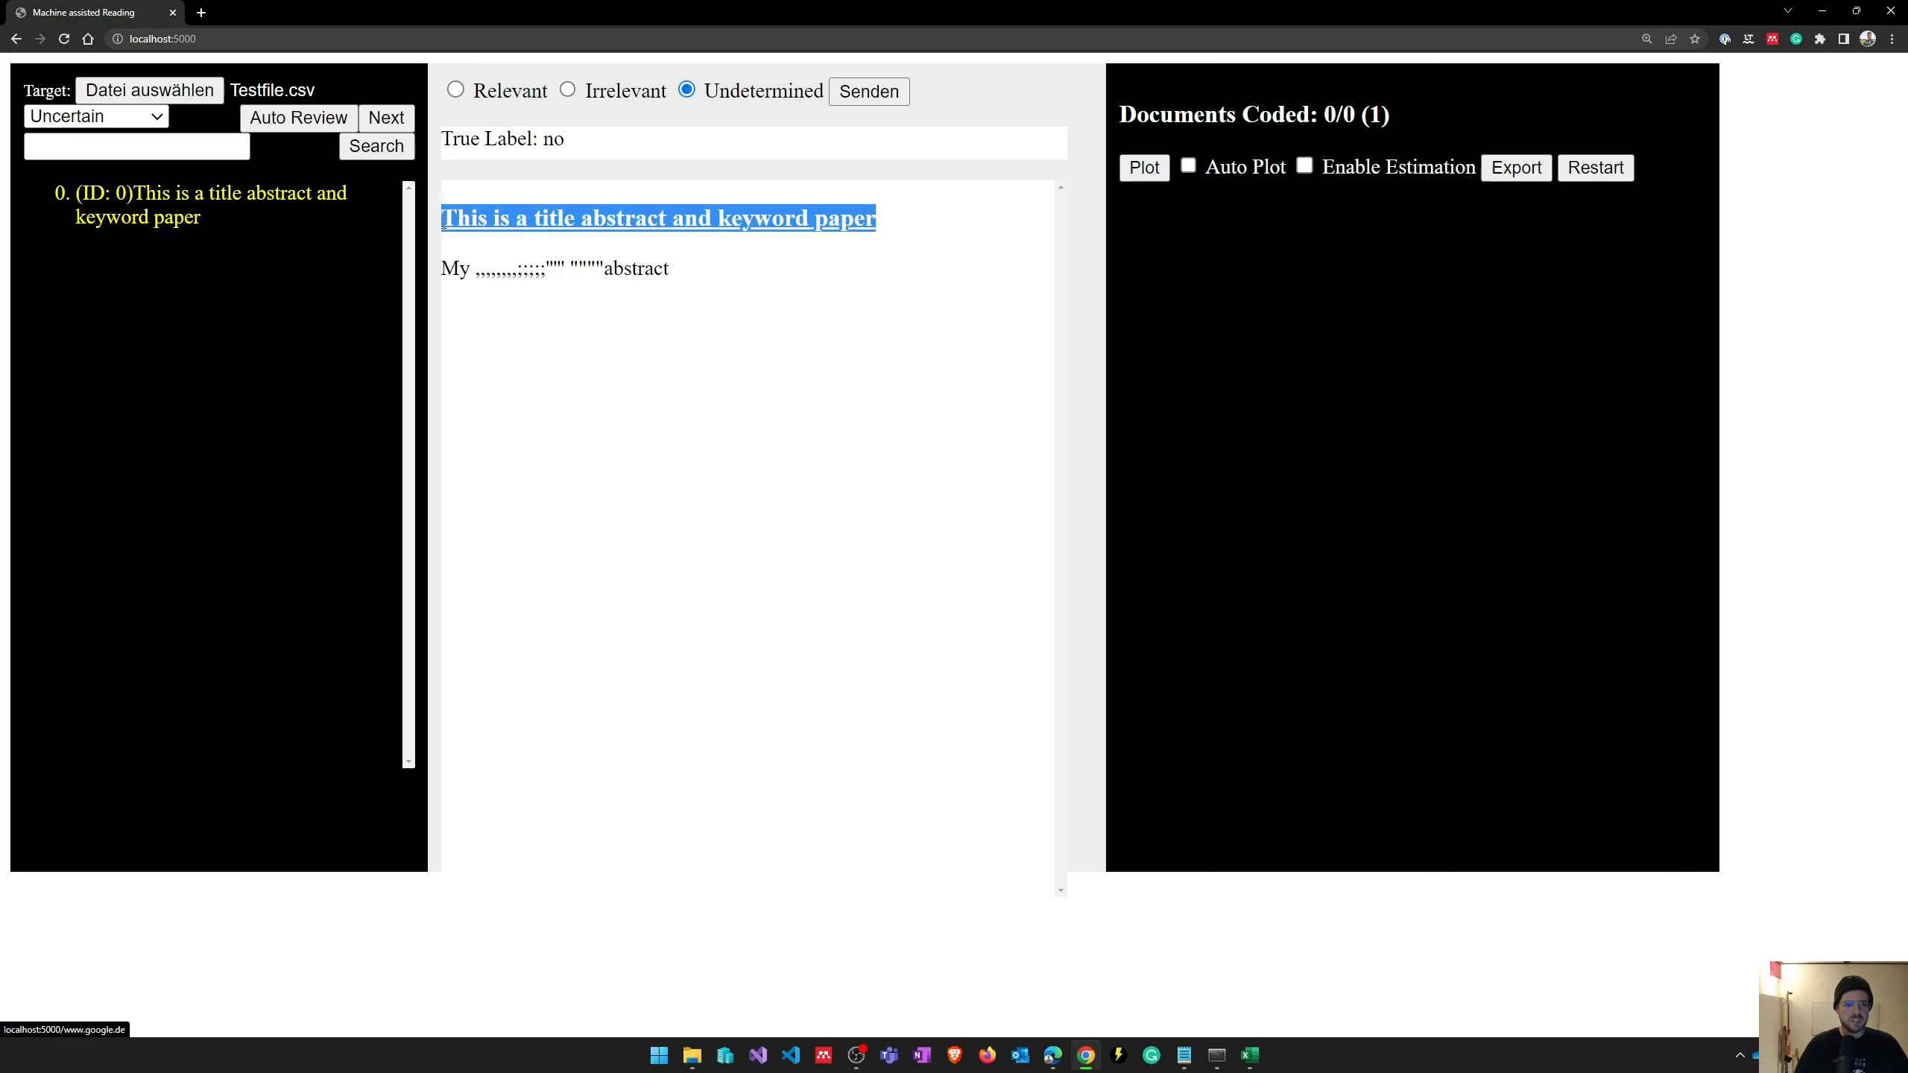
pyautogui.click(910, 217)
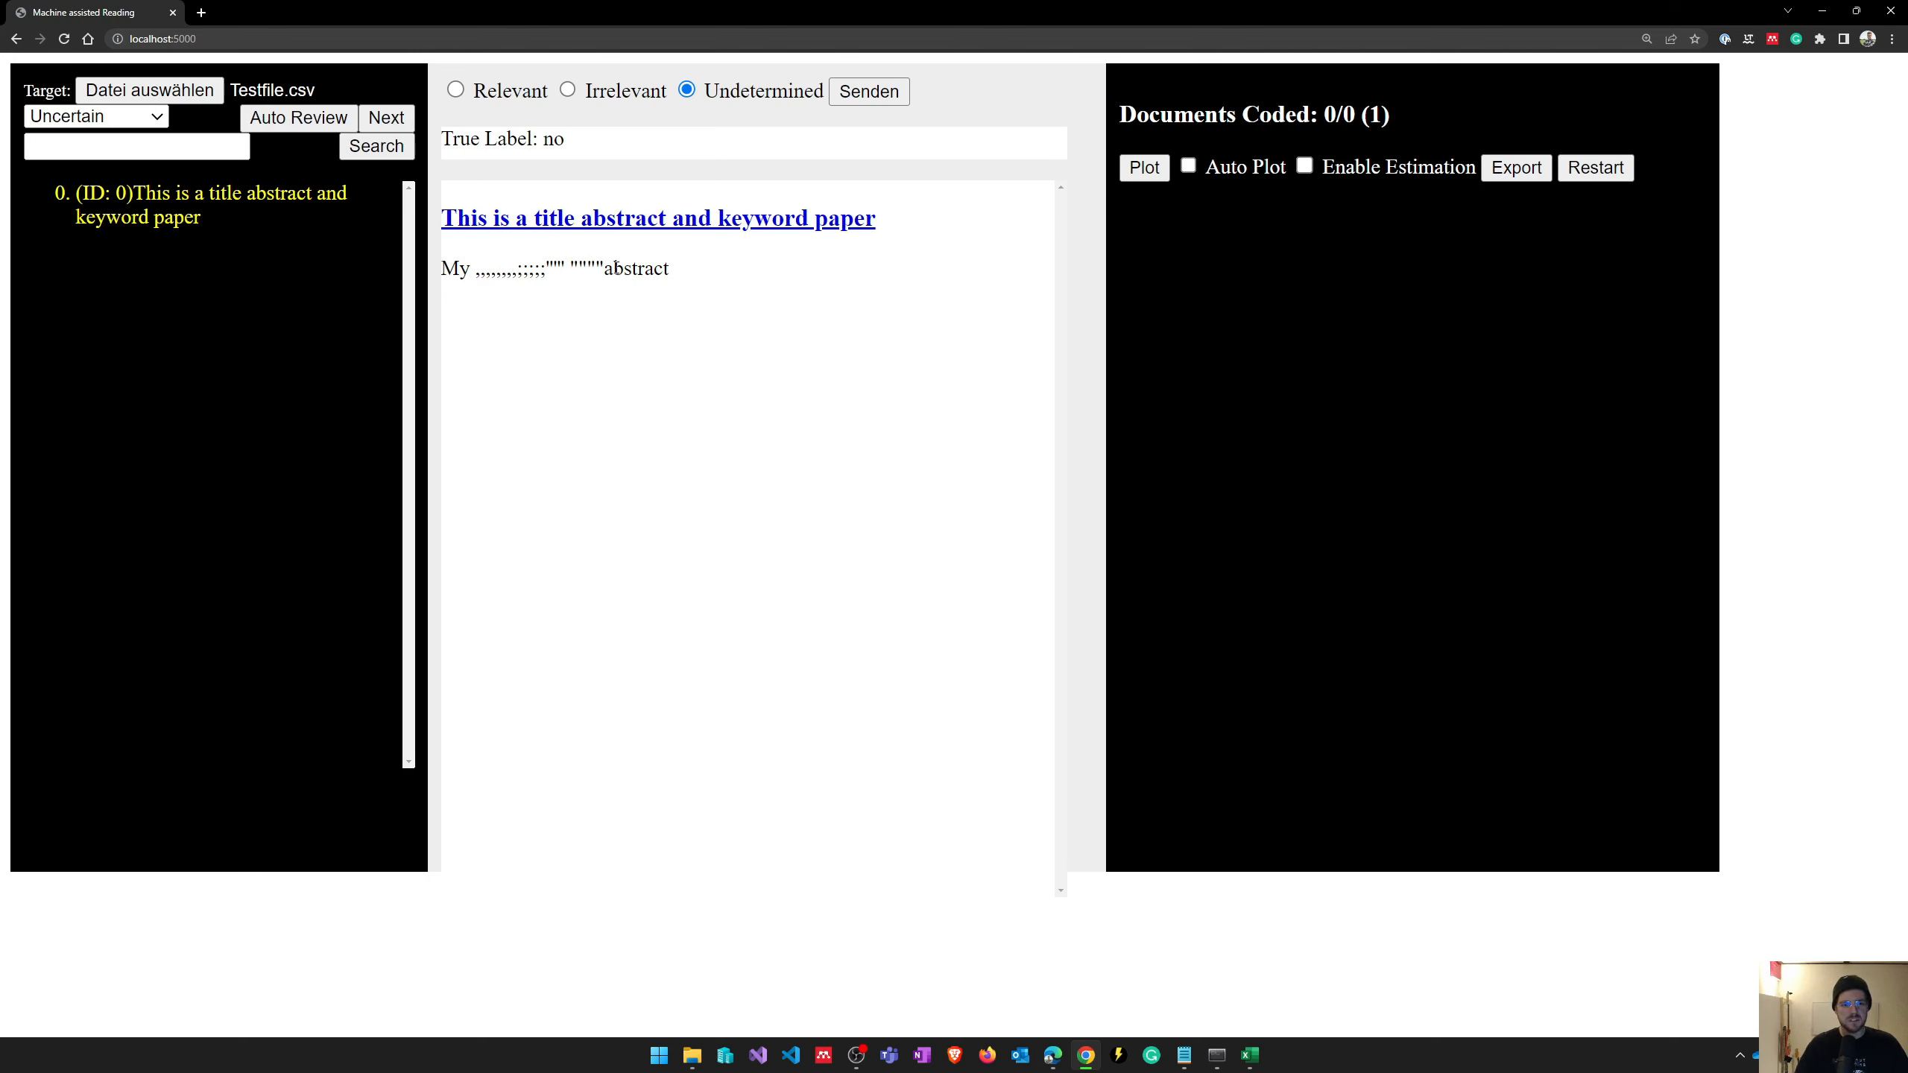
pyautogui.tripleClick(555, 268)
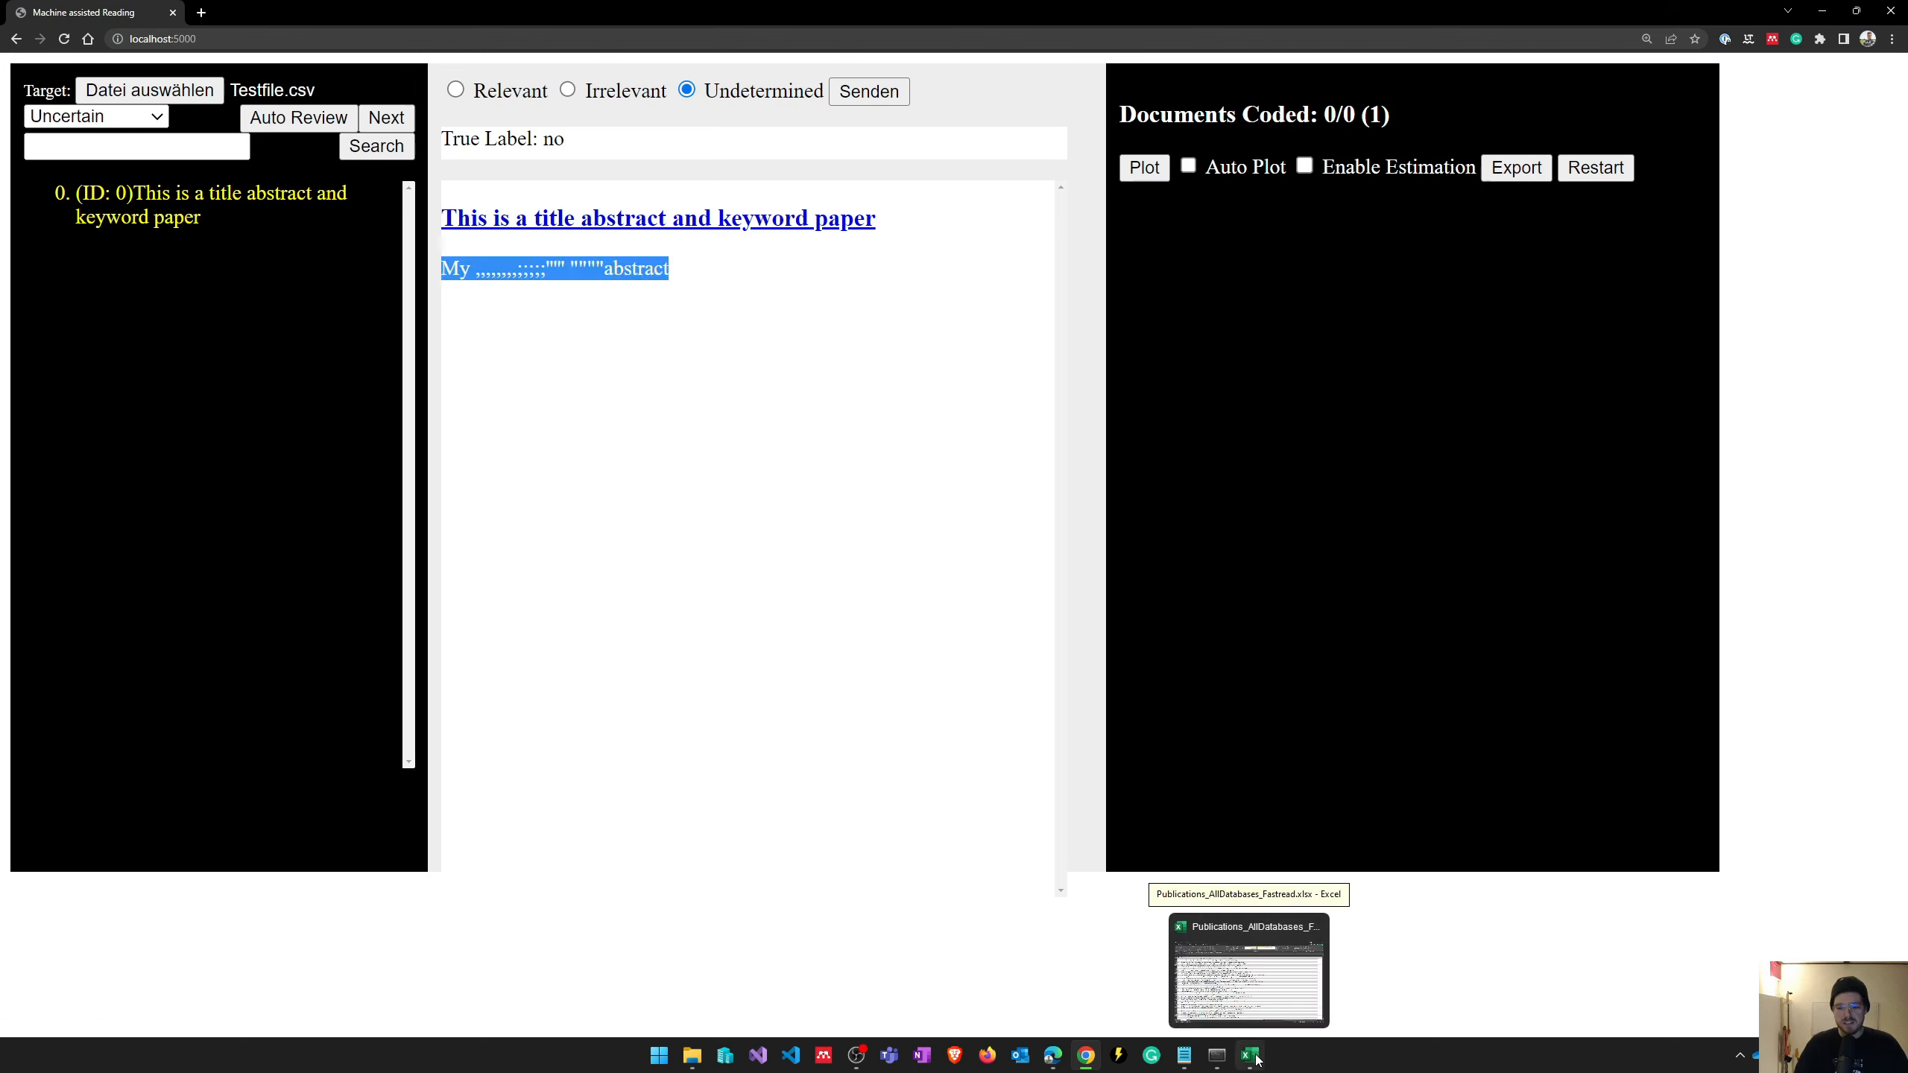
# - Widen the Document Title column and inspect the Tools for Programming title in A1432
pyautogui.moveTo(1250, 1056)
pyautogui.click(1252, 1055)
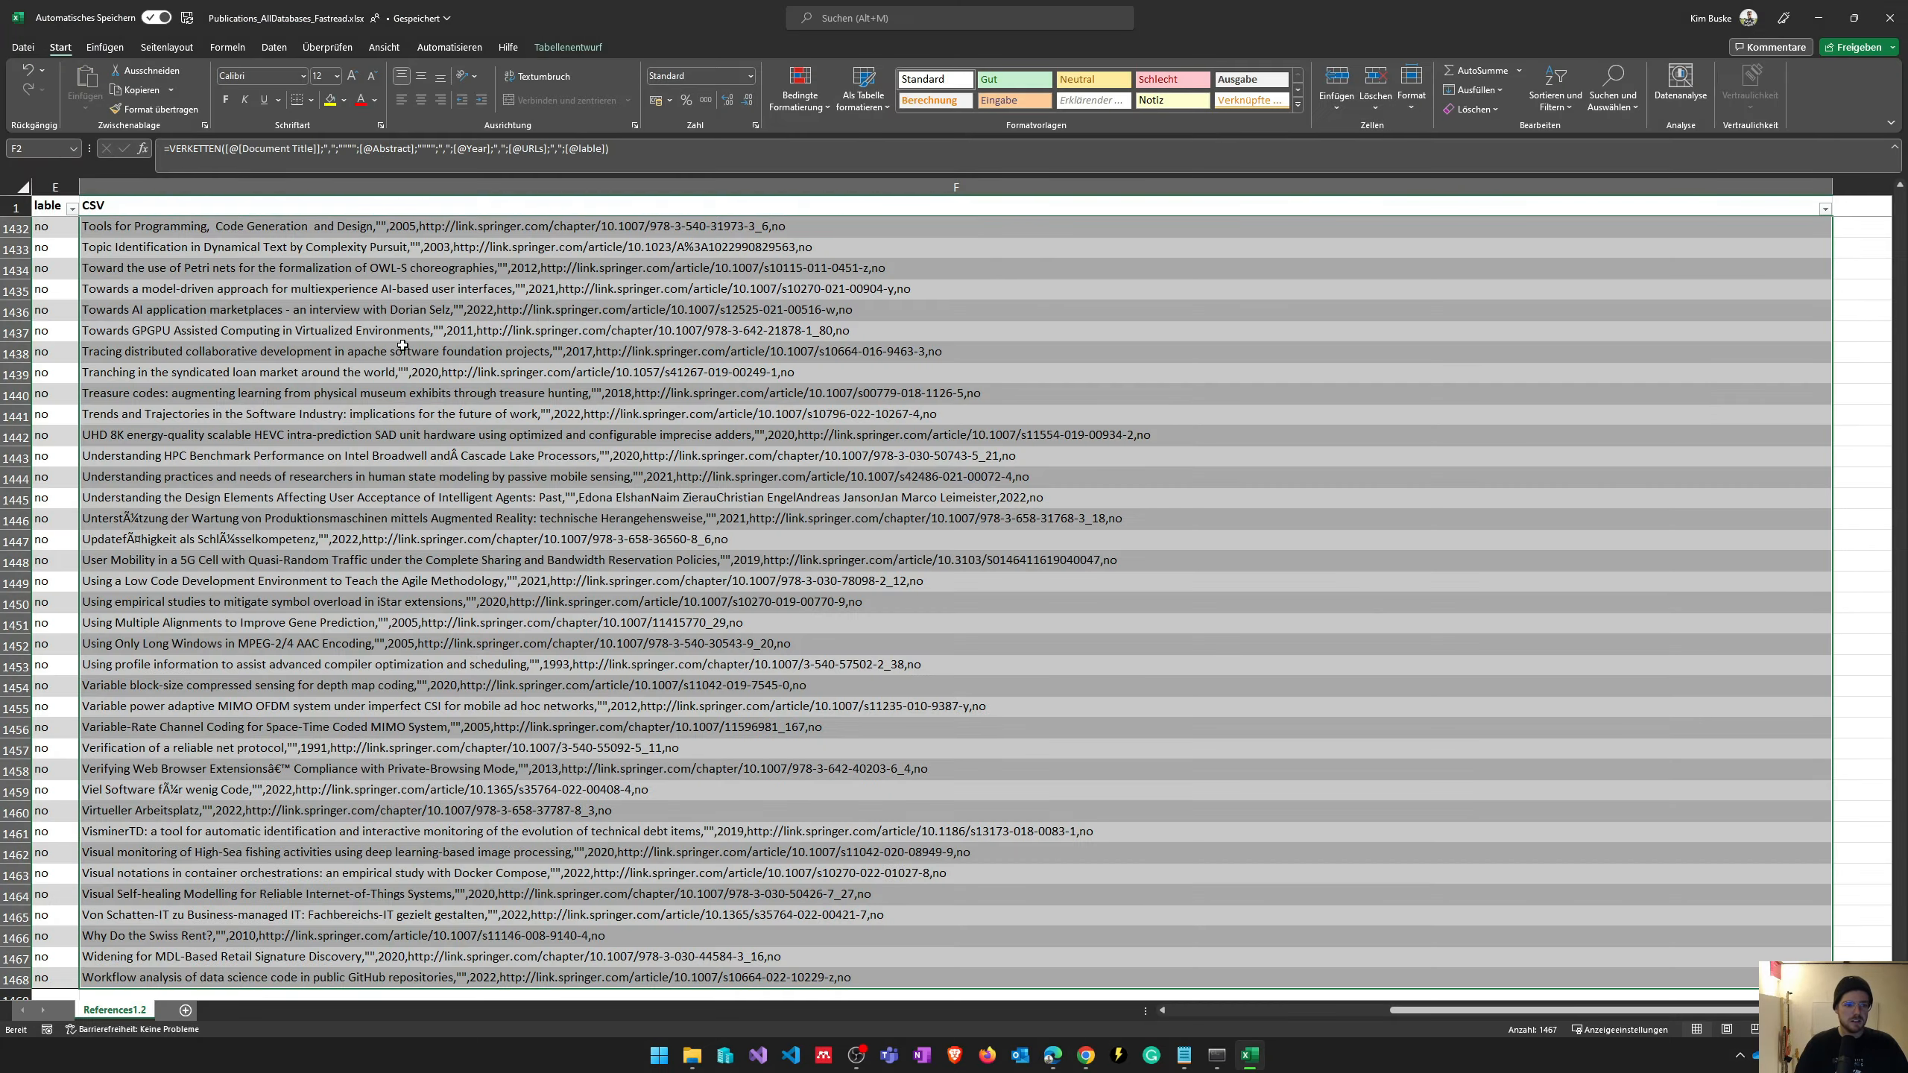
pyautogui.hscroll(-3, 400, 347)
pyautogui.hscroll(-3, 400, 346)
pyautogui.hscroll(-3, 399, 346)
pyautogui.click(90, 247)
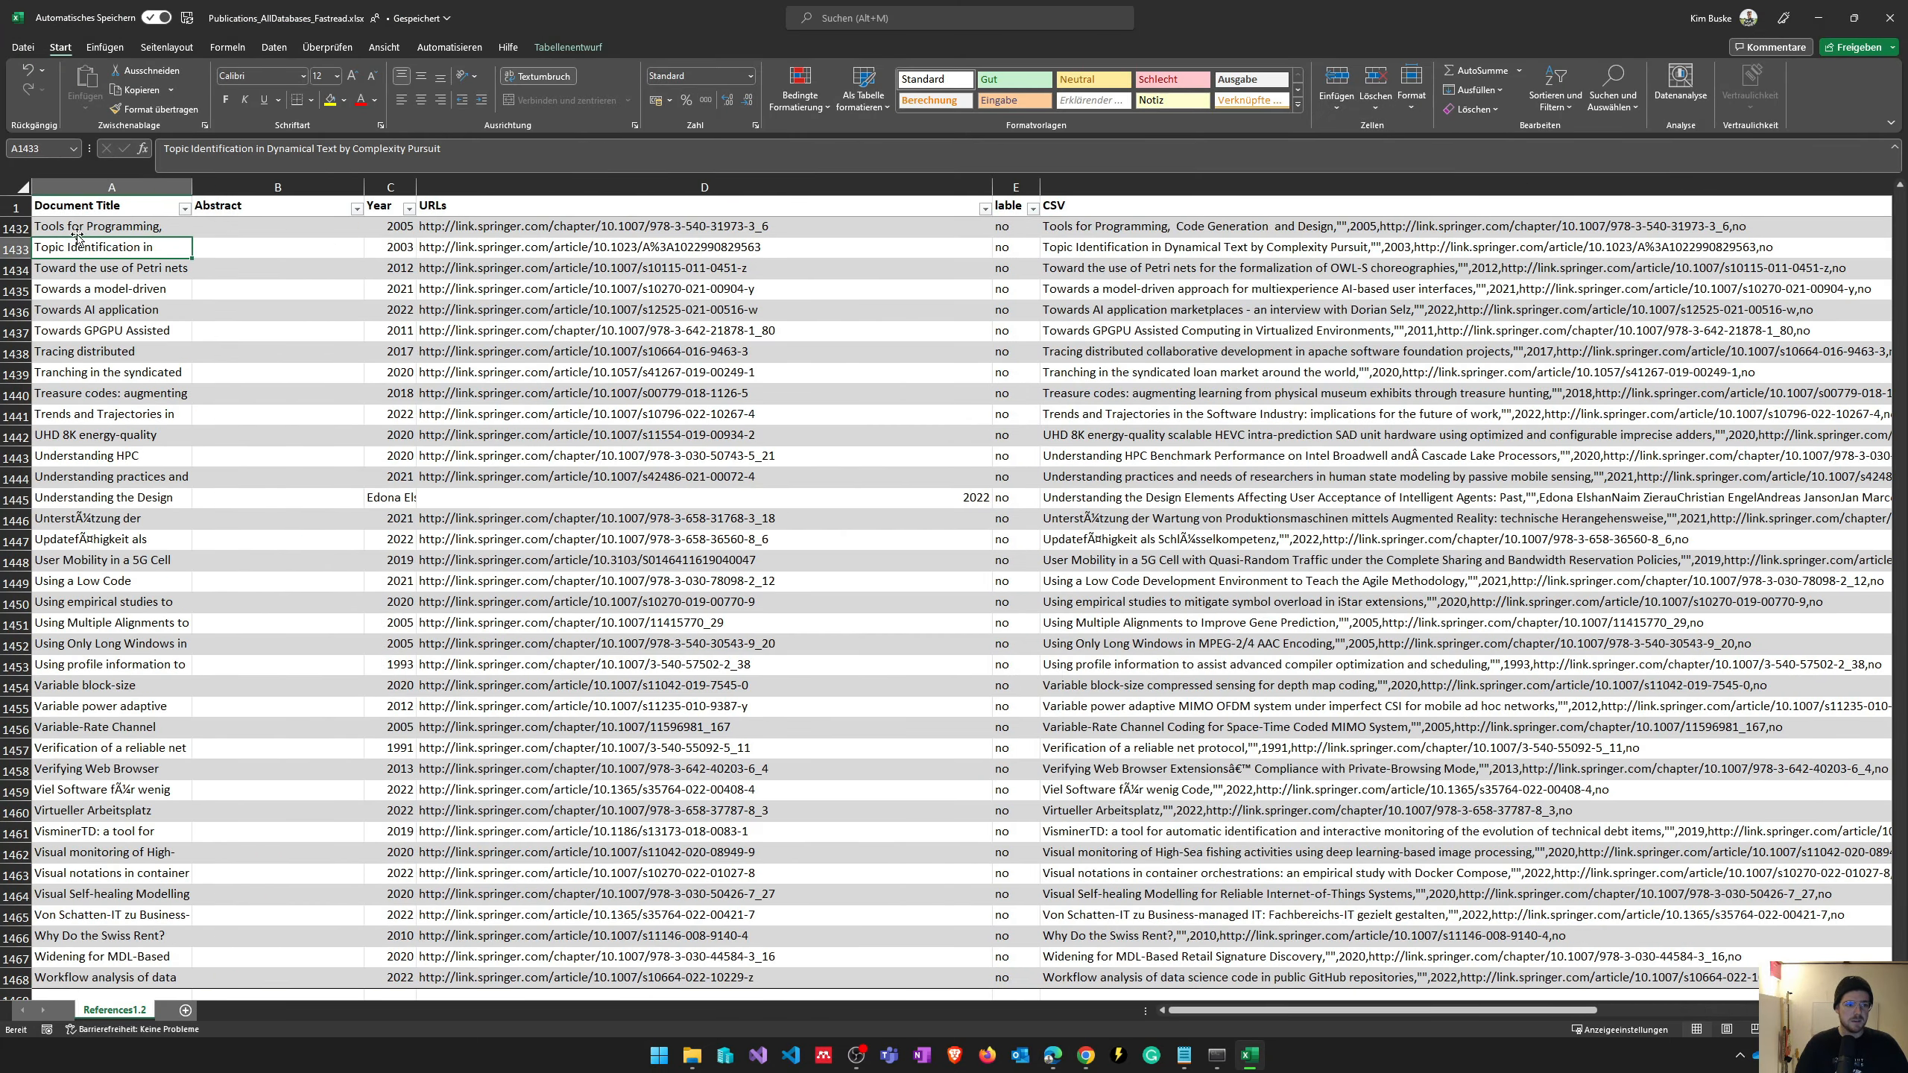
pyautogui.moveTo(192, 186); pyautogui.dragTo(451, 186)
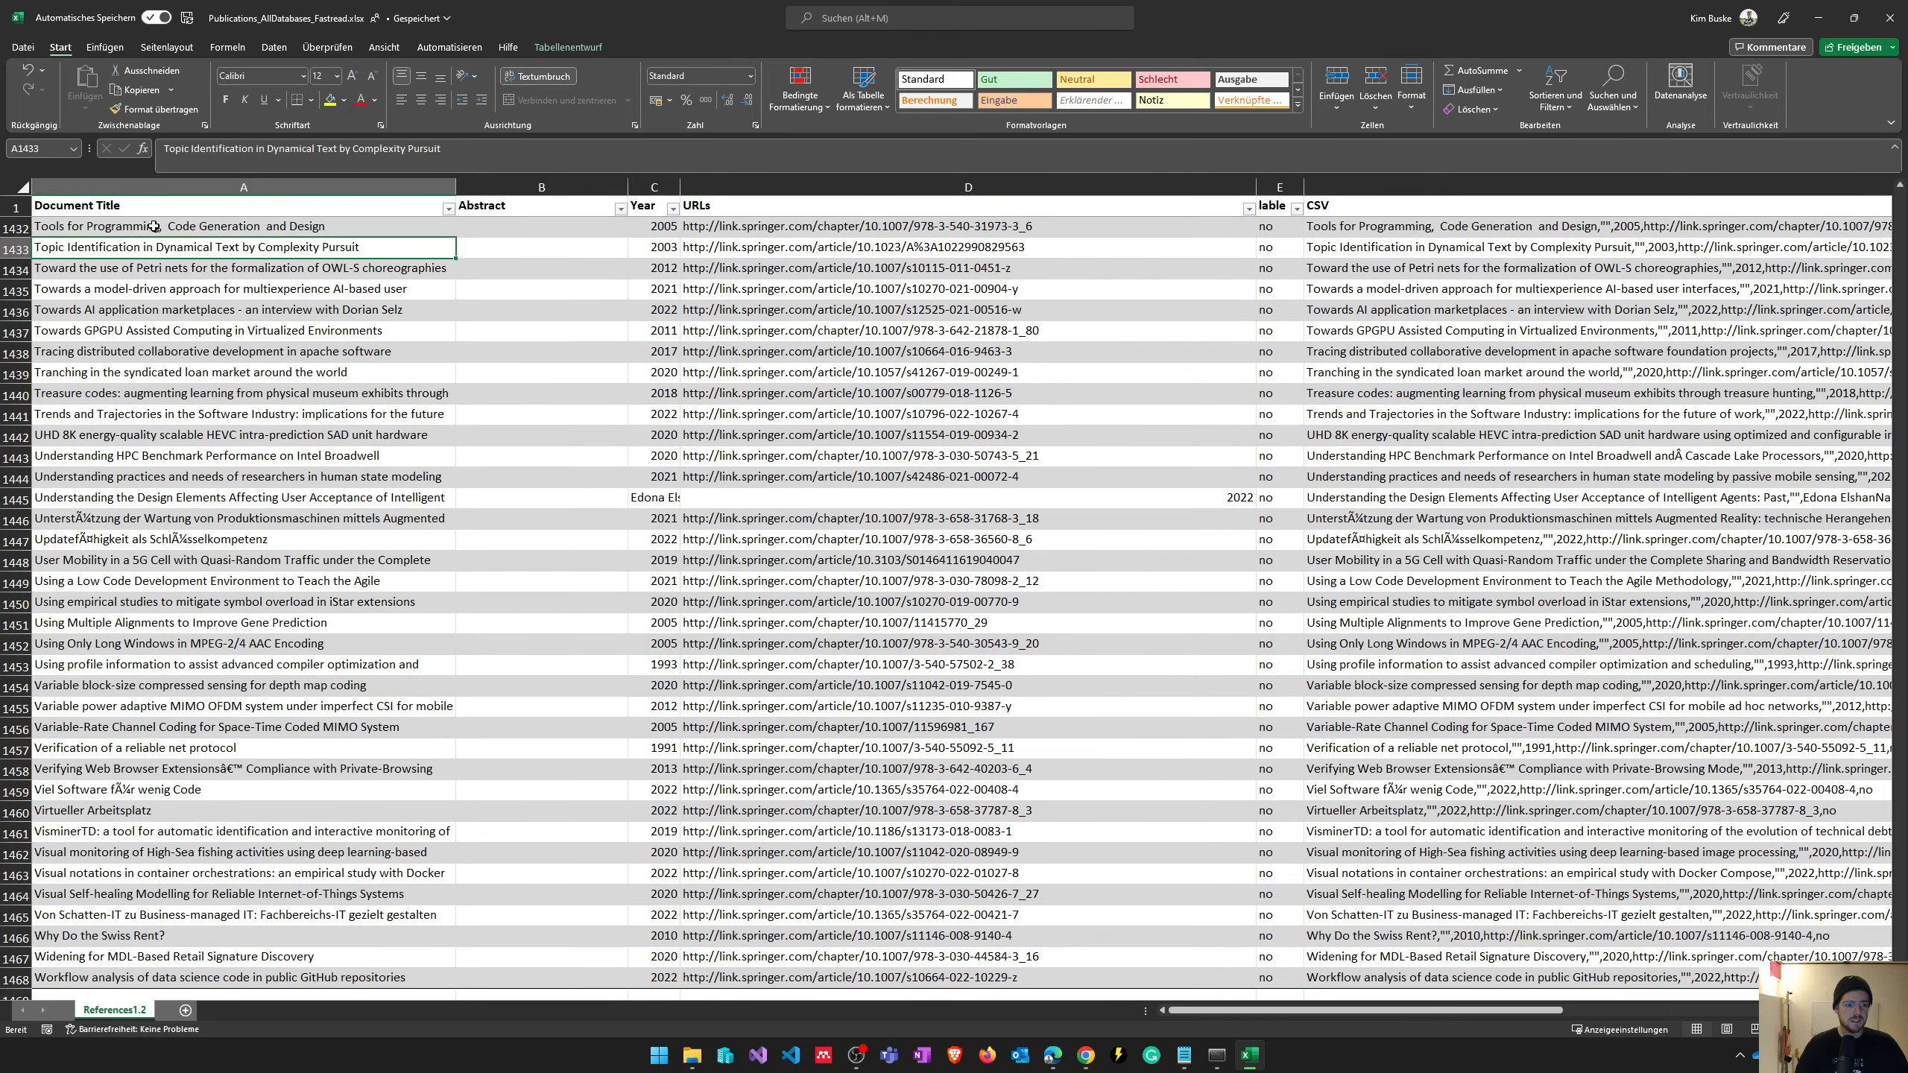
pyautogui.click(115, 226)
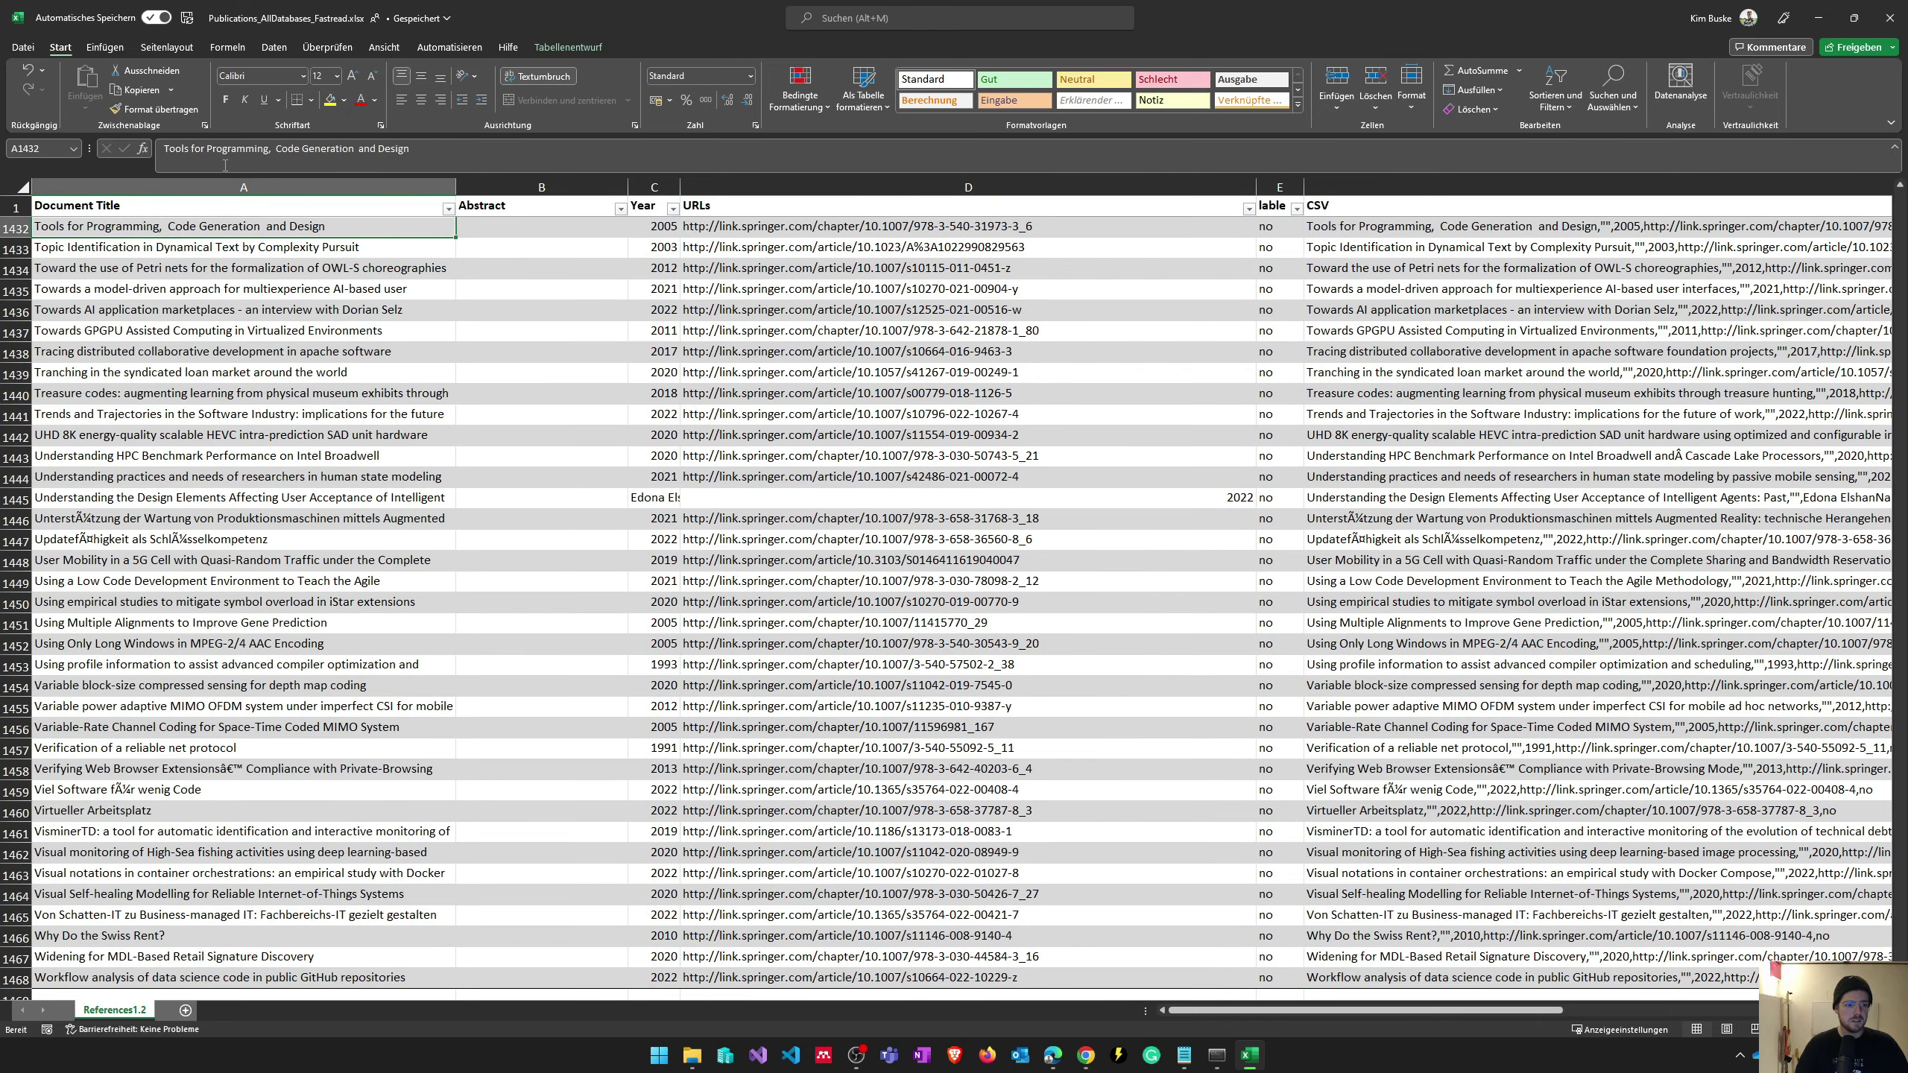
pyautogui.doubleClick(273, 149)
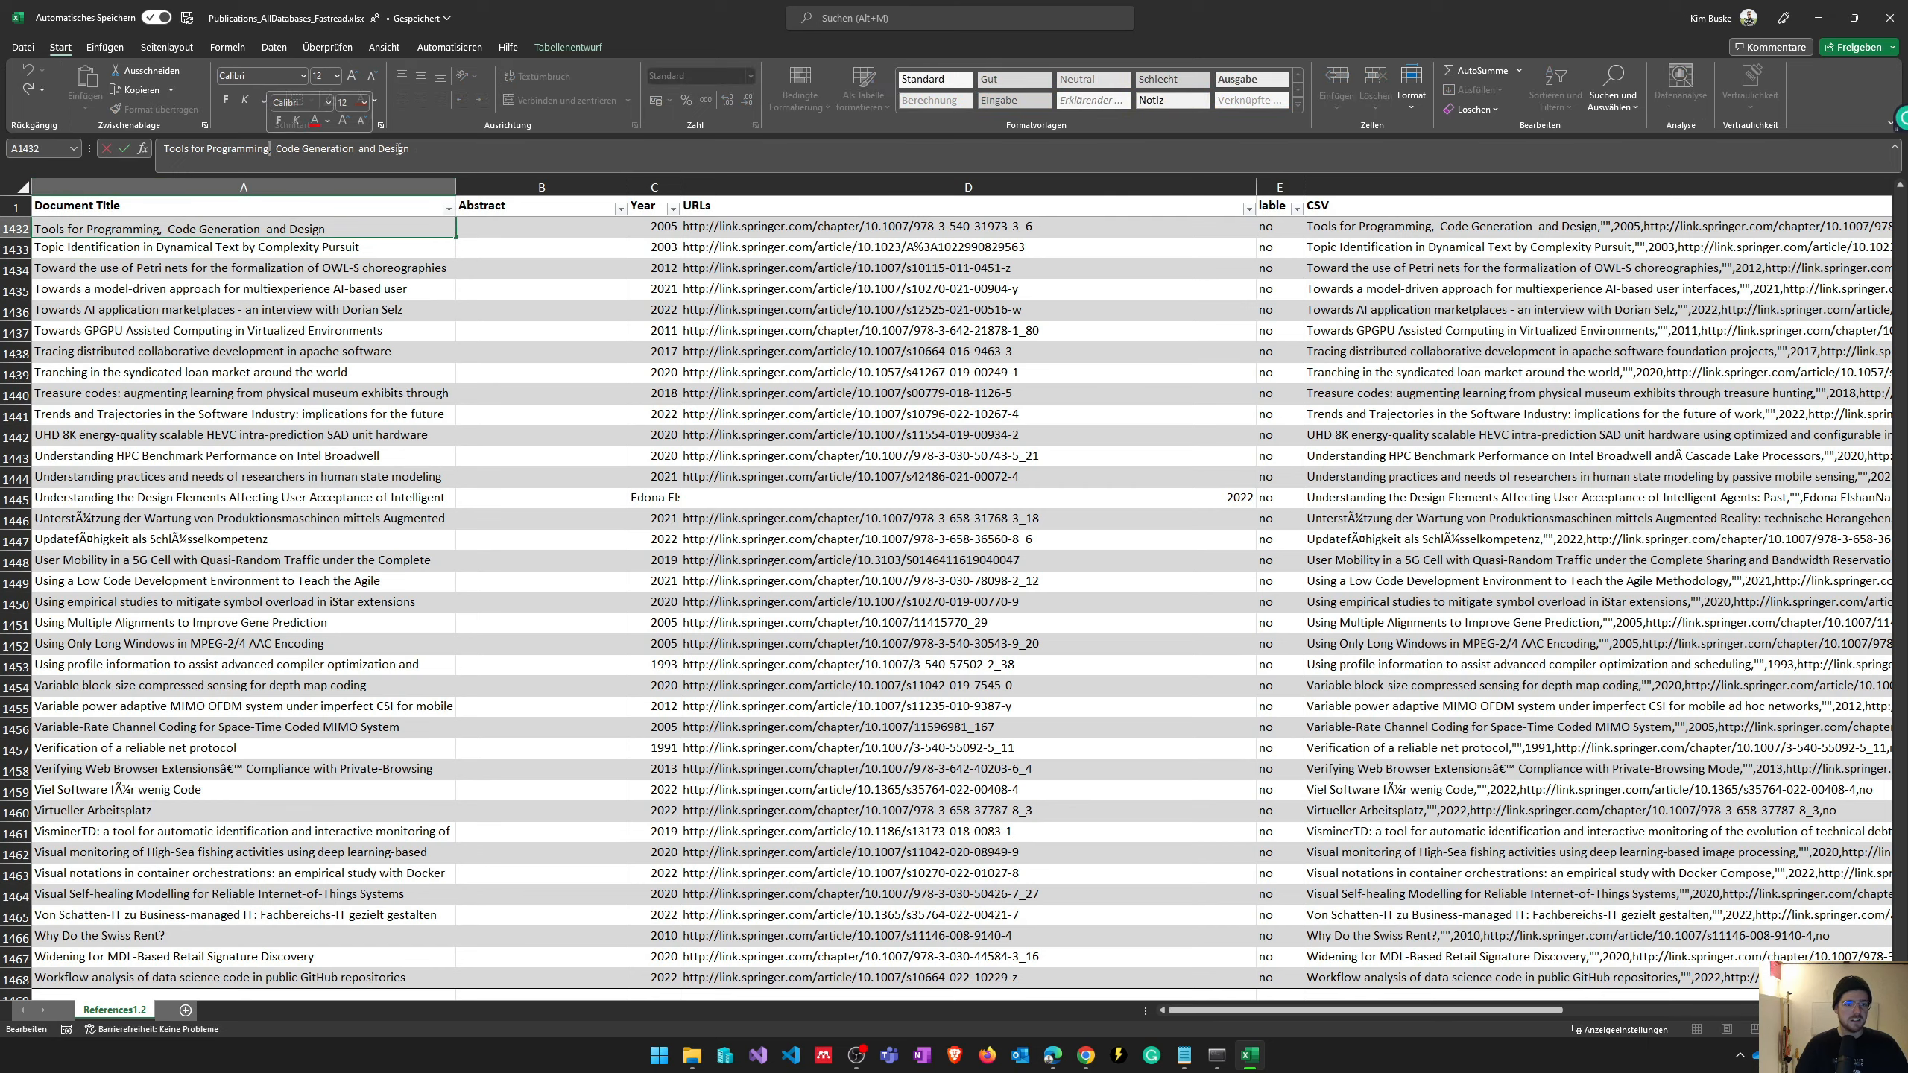
pyautogui.press('Escape')
# - Replace every comma in the Document Title column with nothing, changing 125 cells
pyautogui.hotkey('ctrl', 'Home')
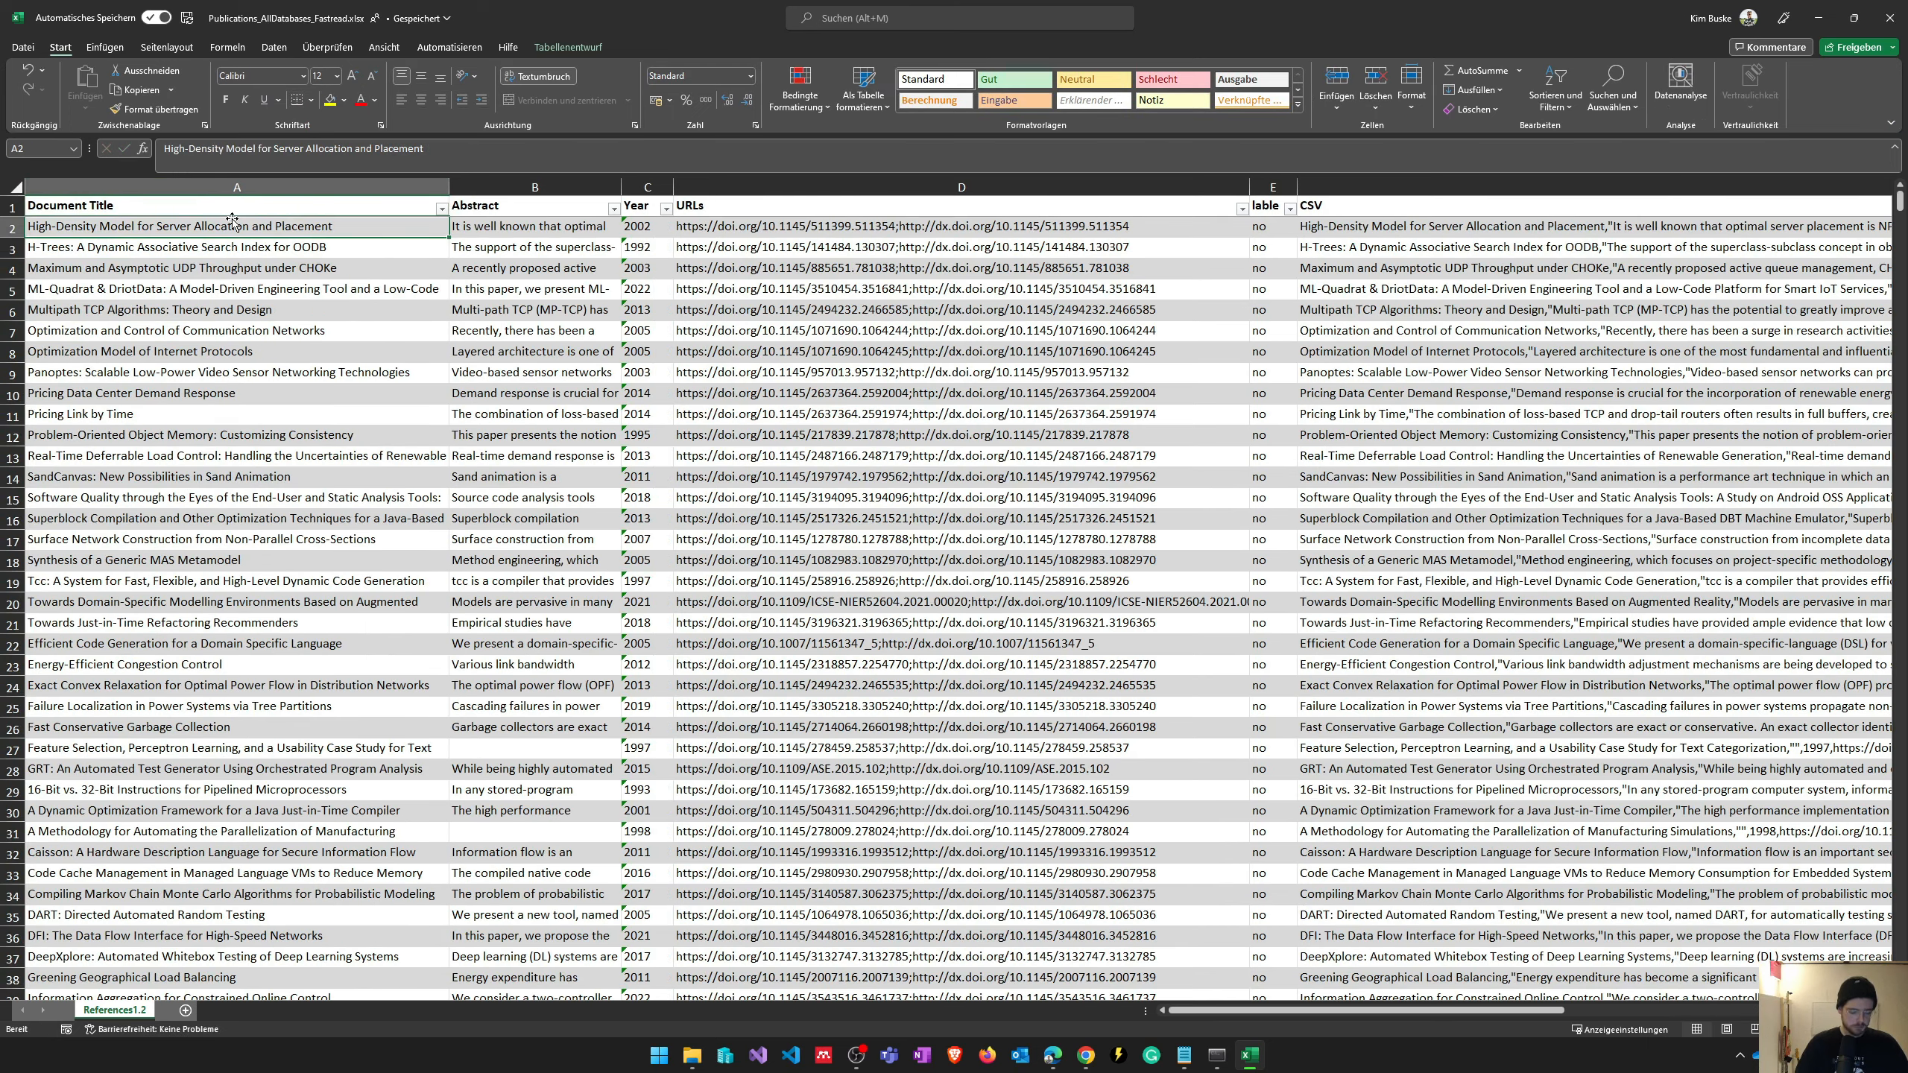
pyautogui.hotkey('ctrl', 'shift', 'Down')
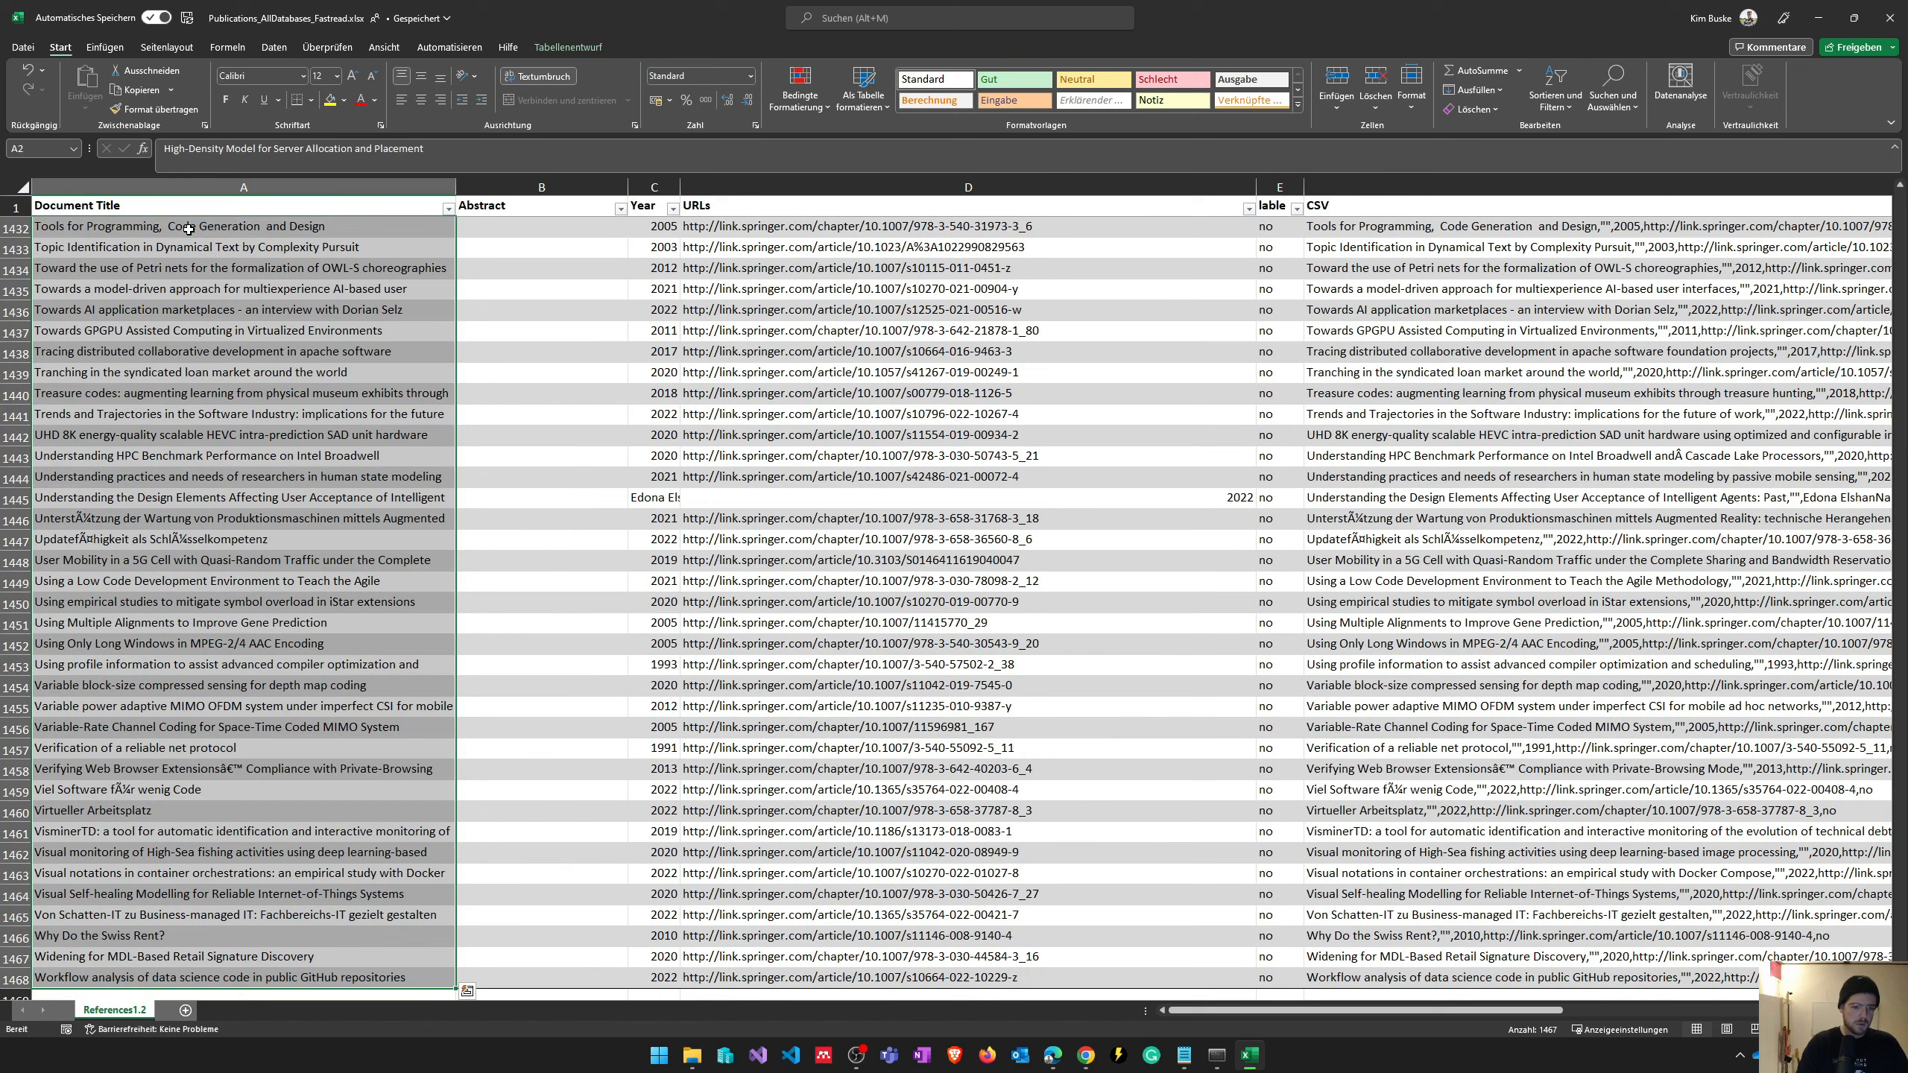
pyautogui.hotkey('ctrl', 'h')
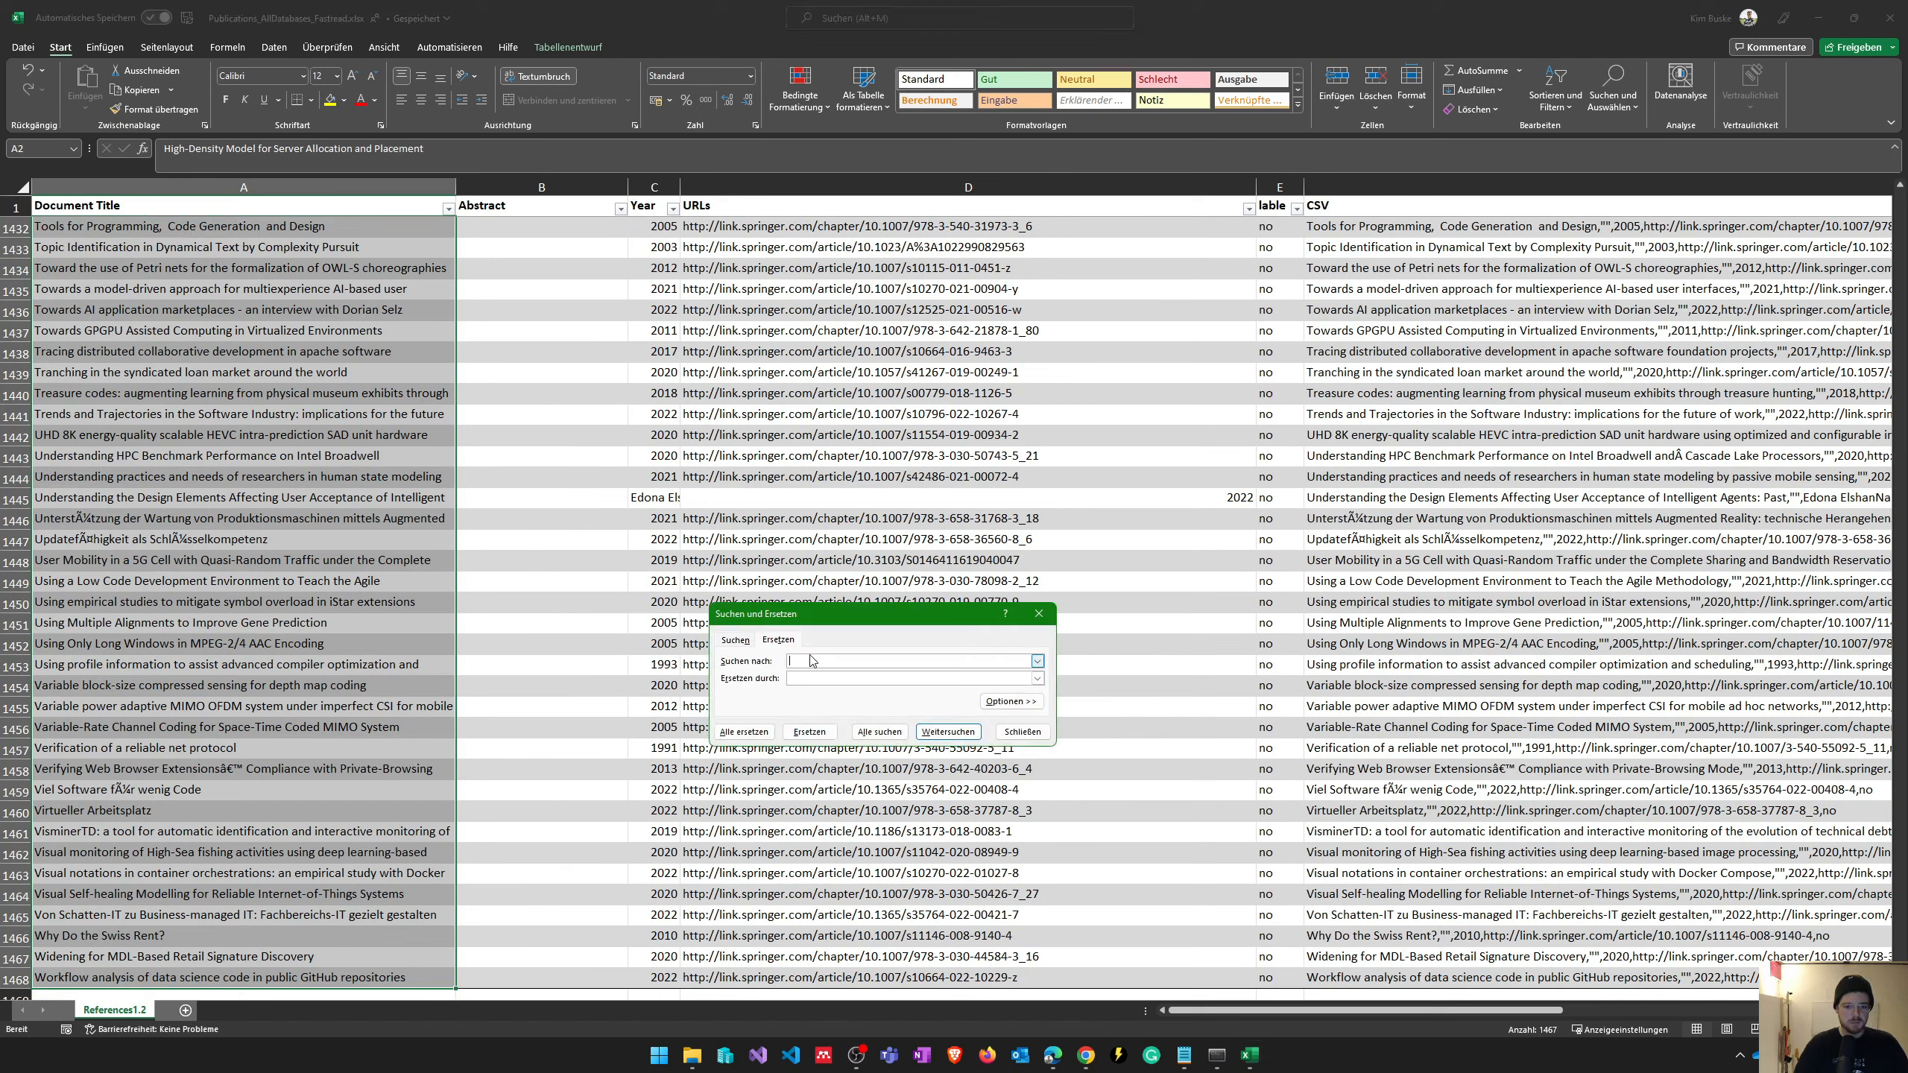
pyautogui.click(795, 679)
pyautogui.write(',')
pyautogui.click(746, 732)
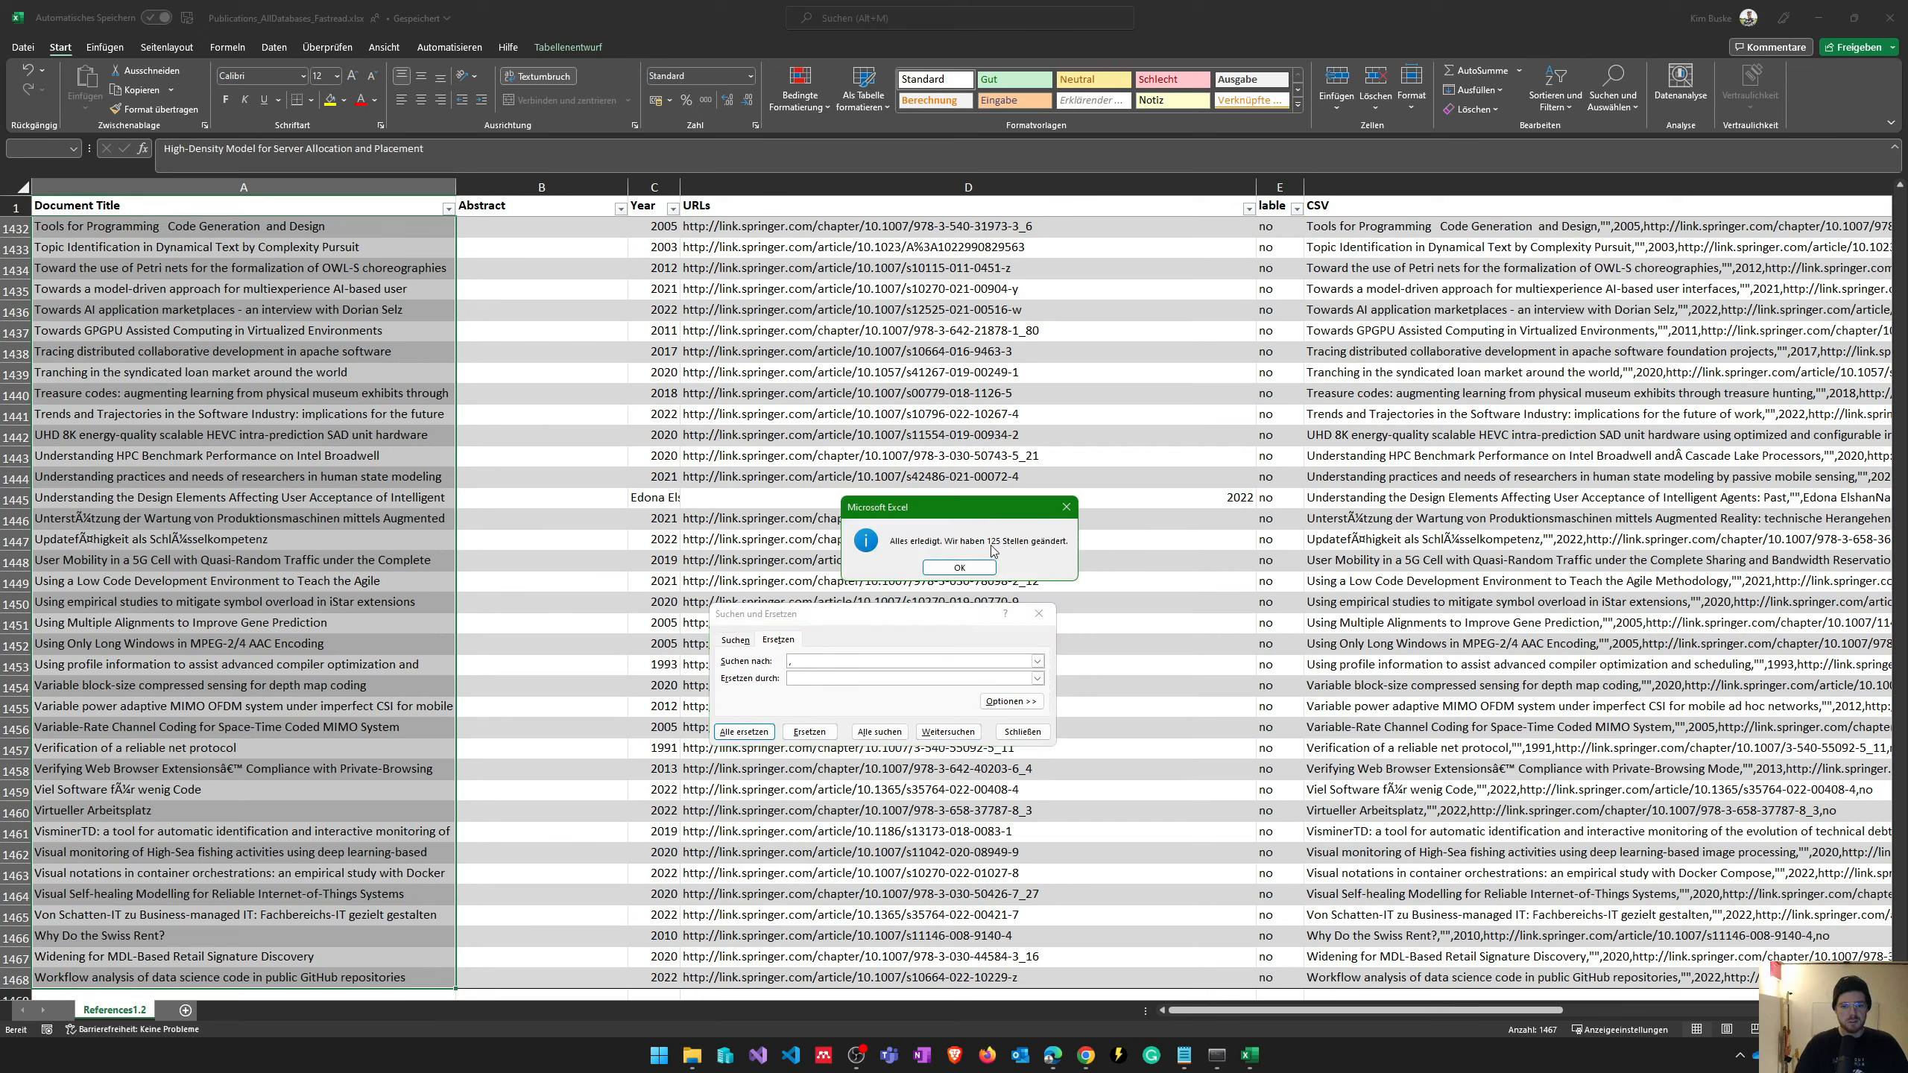
pyautogui.click(959, 566)
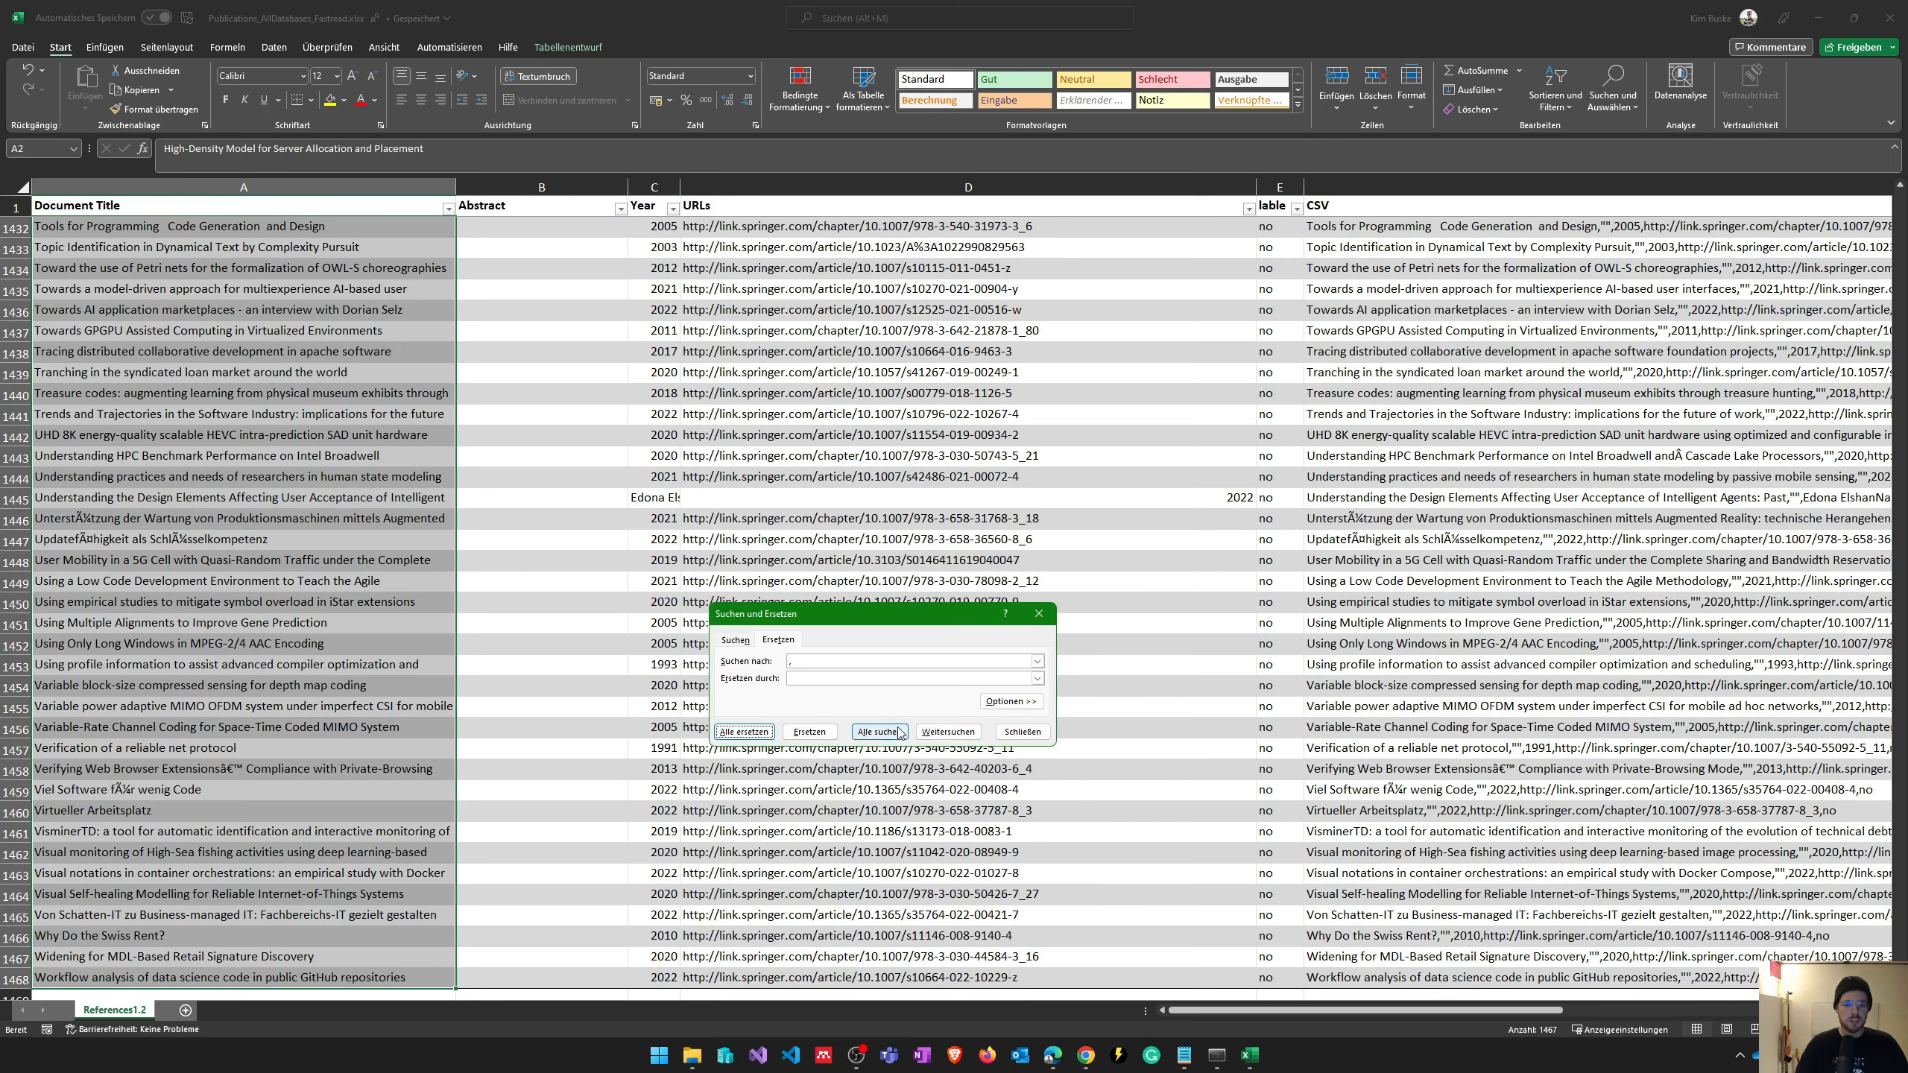
pyautogui.press('Escape')
pyautogui.hotkey('ctrl', 'Right')
# - Select the whole CSV column of records from F1468 up to the first record
pyautogui.hotkey('ctrl', 'Left')
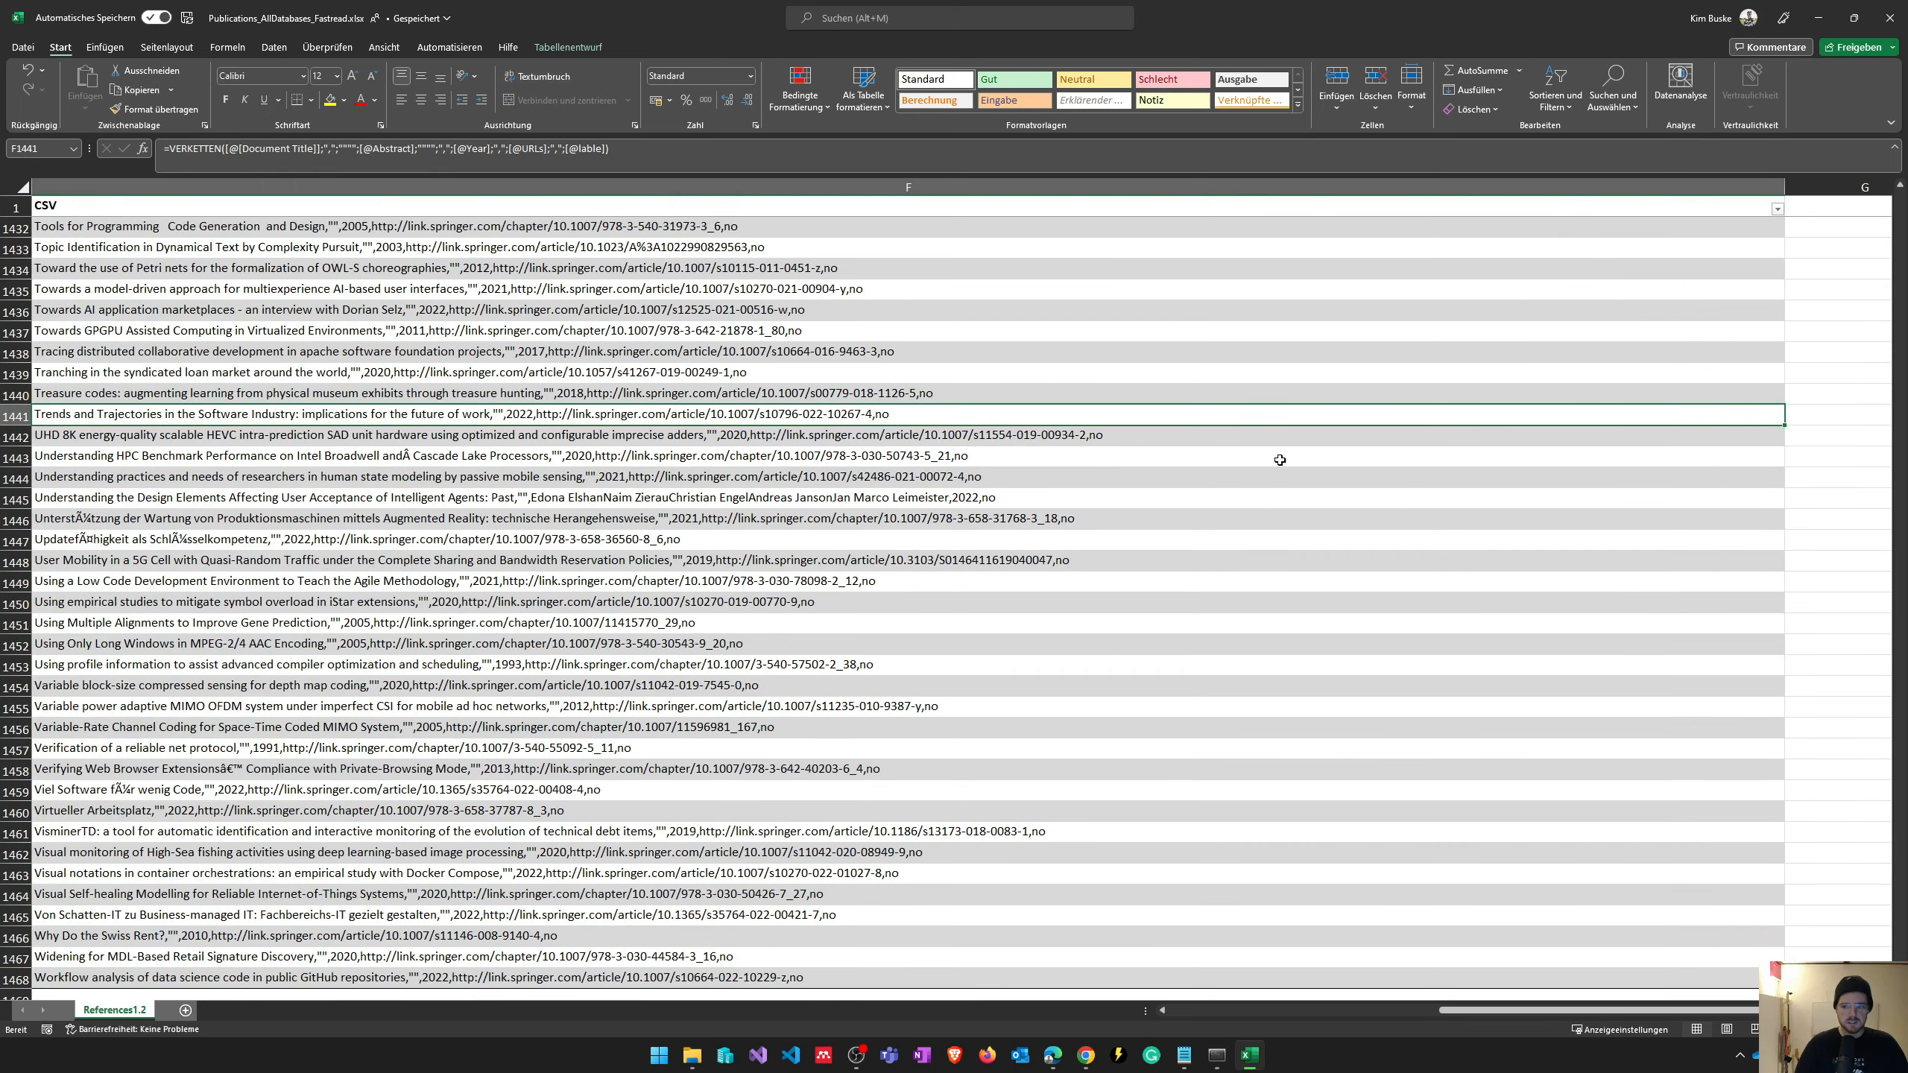
pyautogui.scroll(-1, 906, 597)
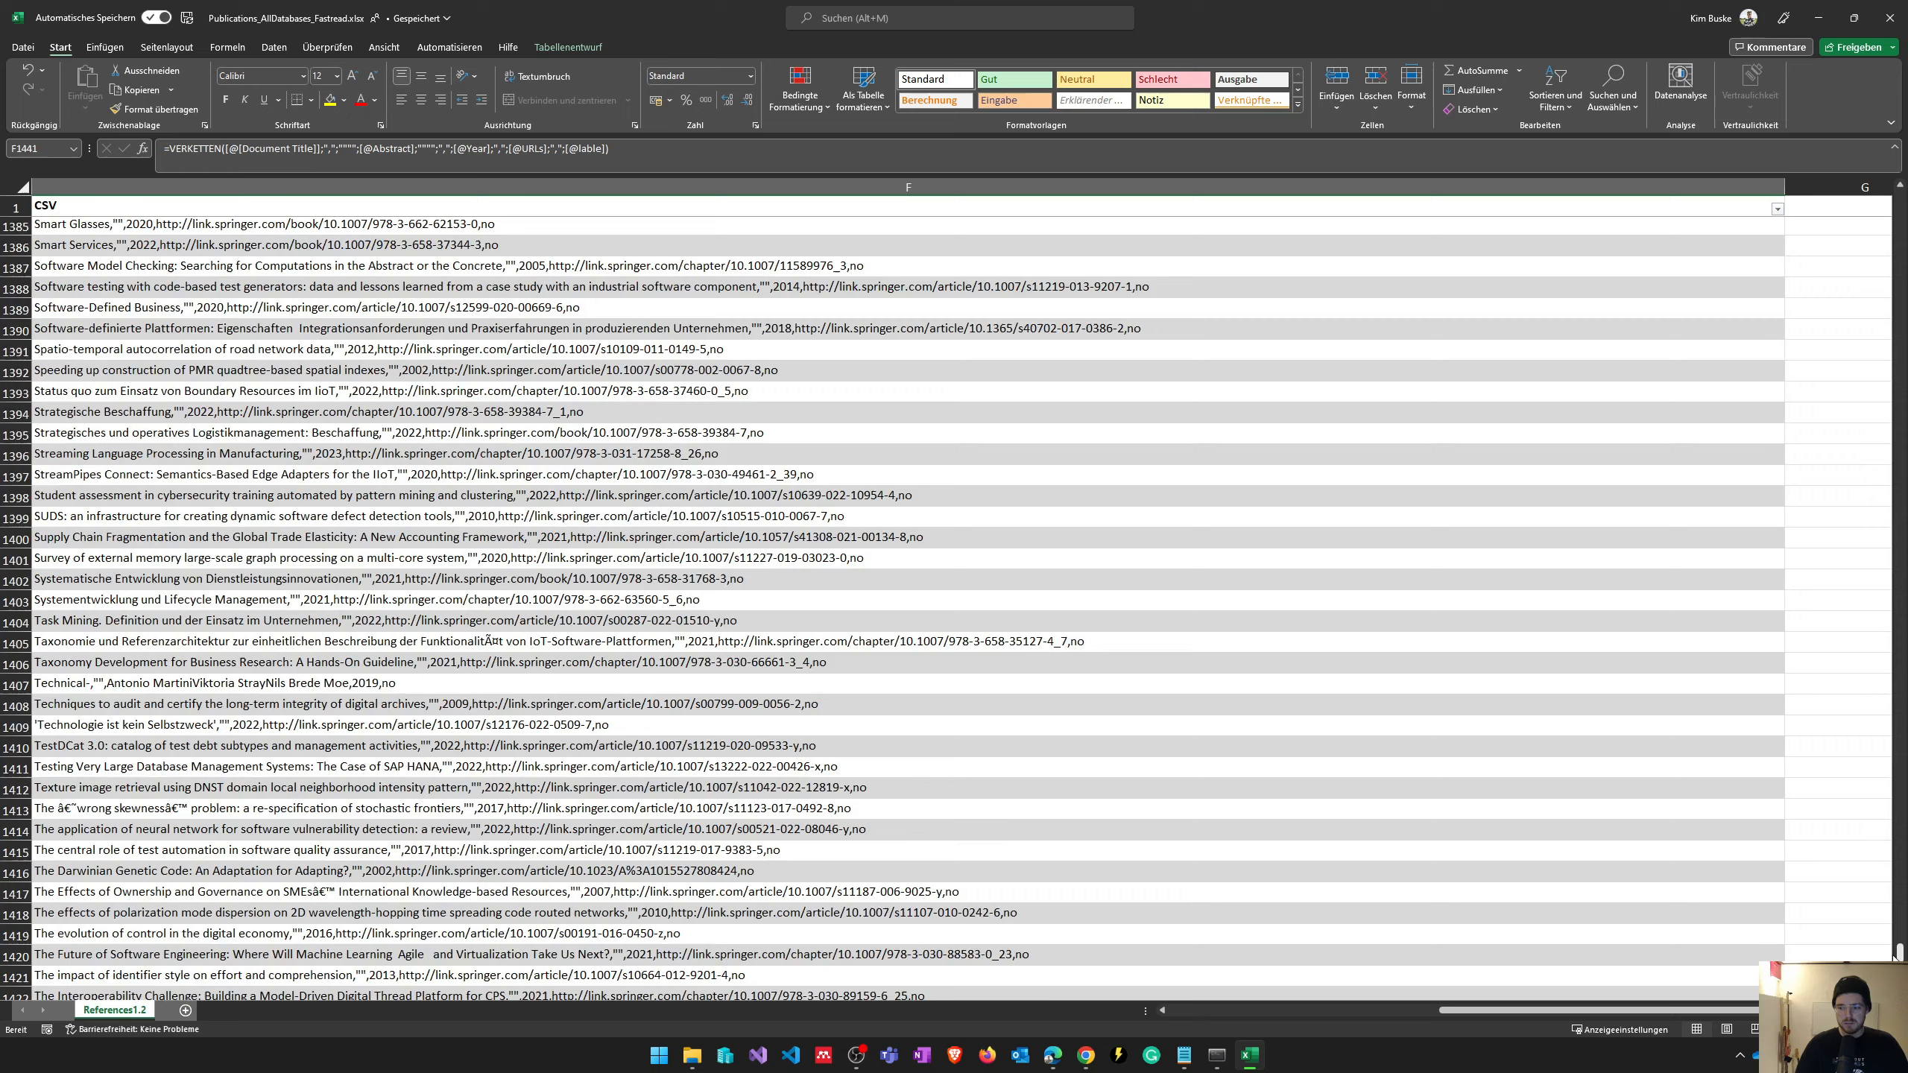
pyautogui.click(1684, 964)
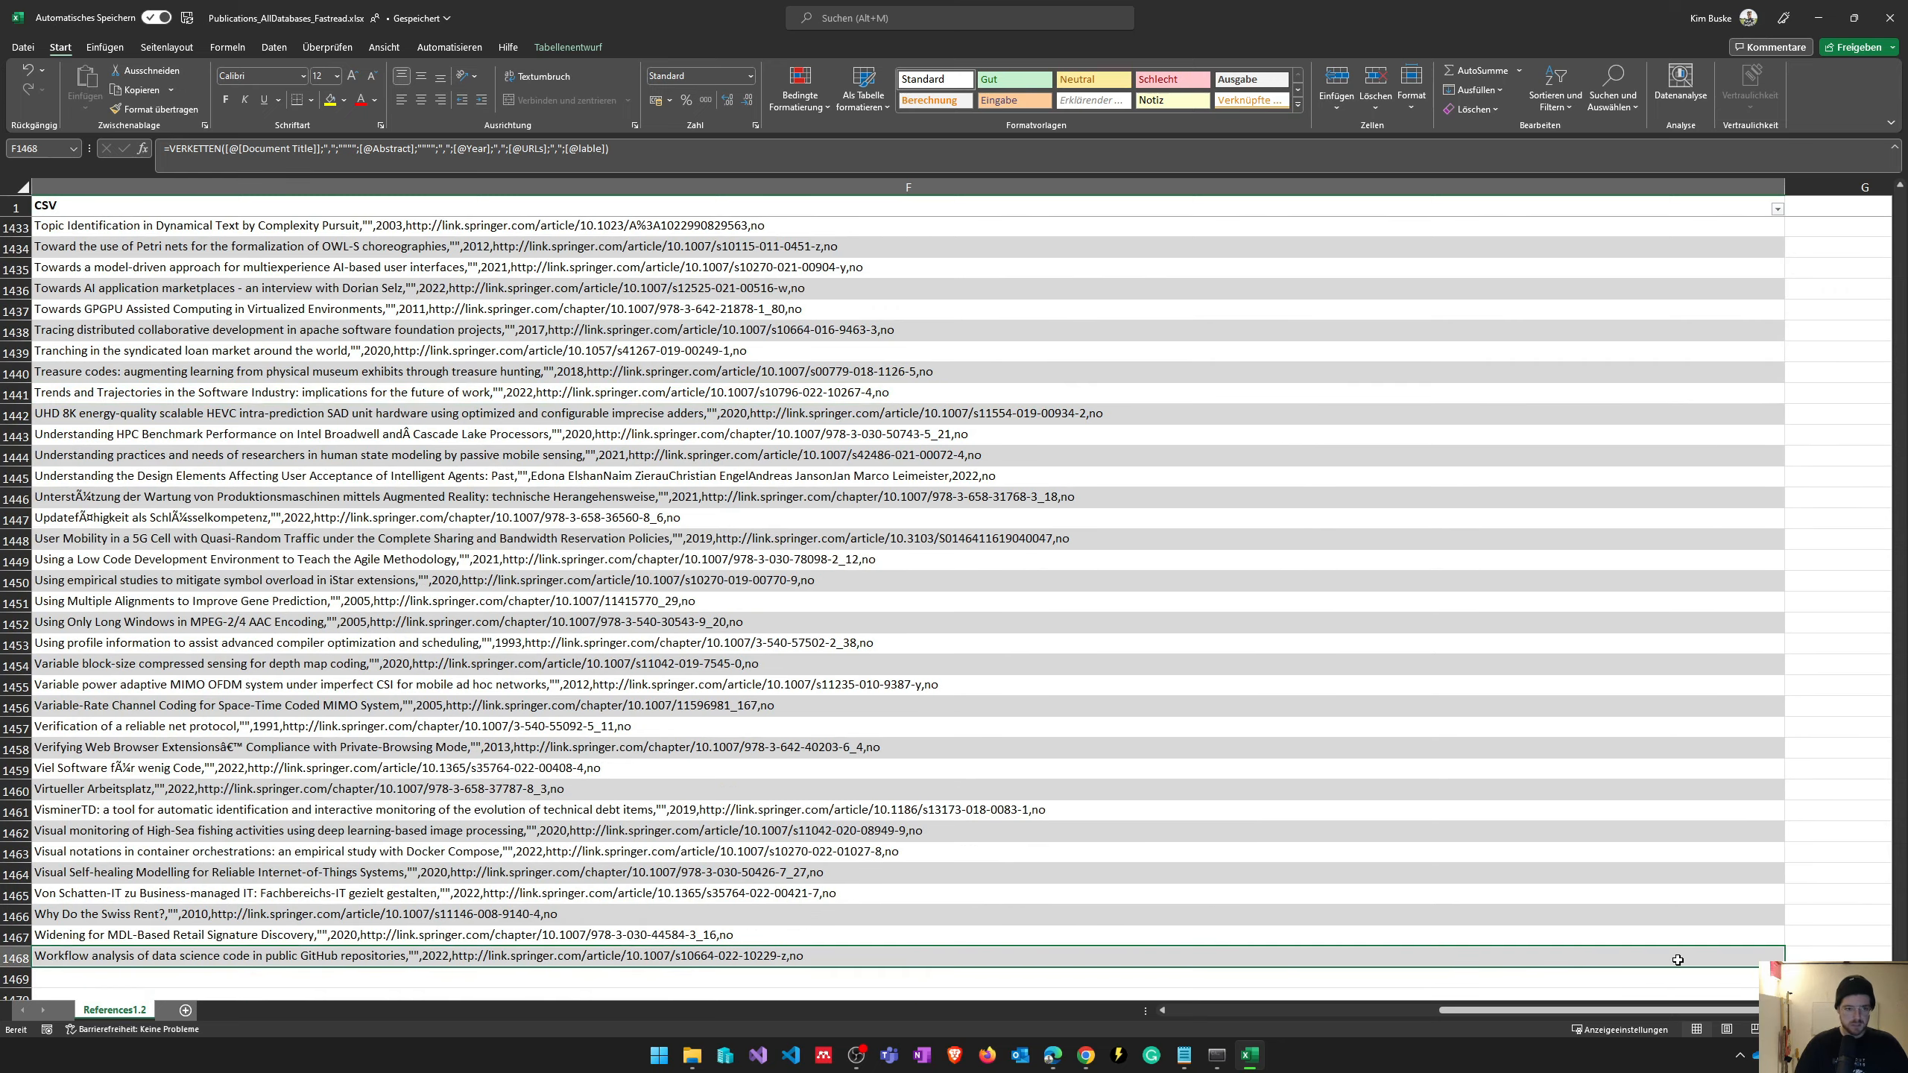
pyautogui.hotkey('ctrl', 'shift', 'Up')
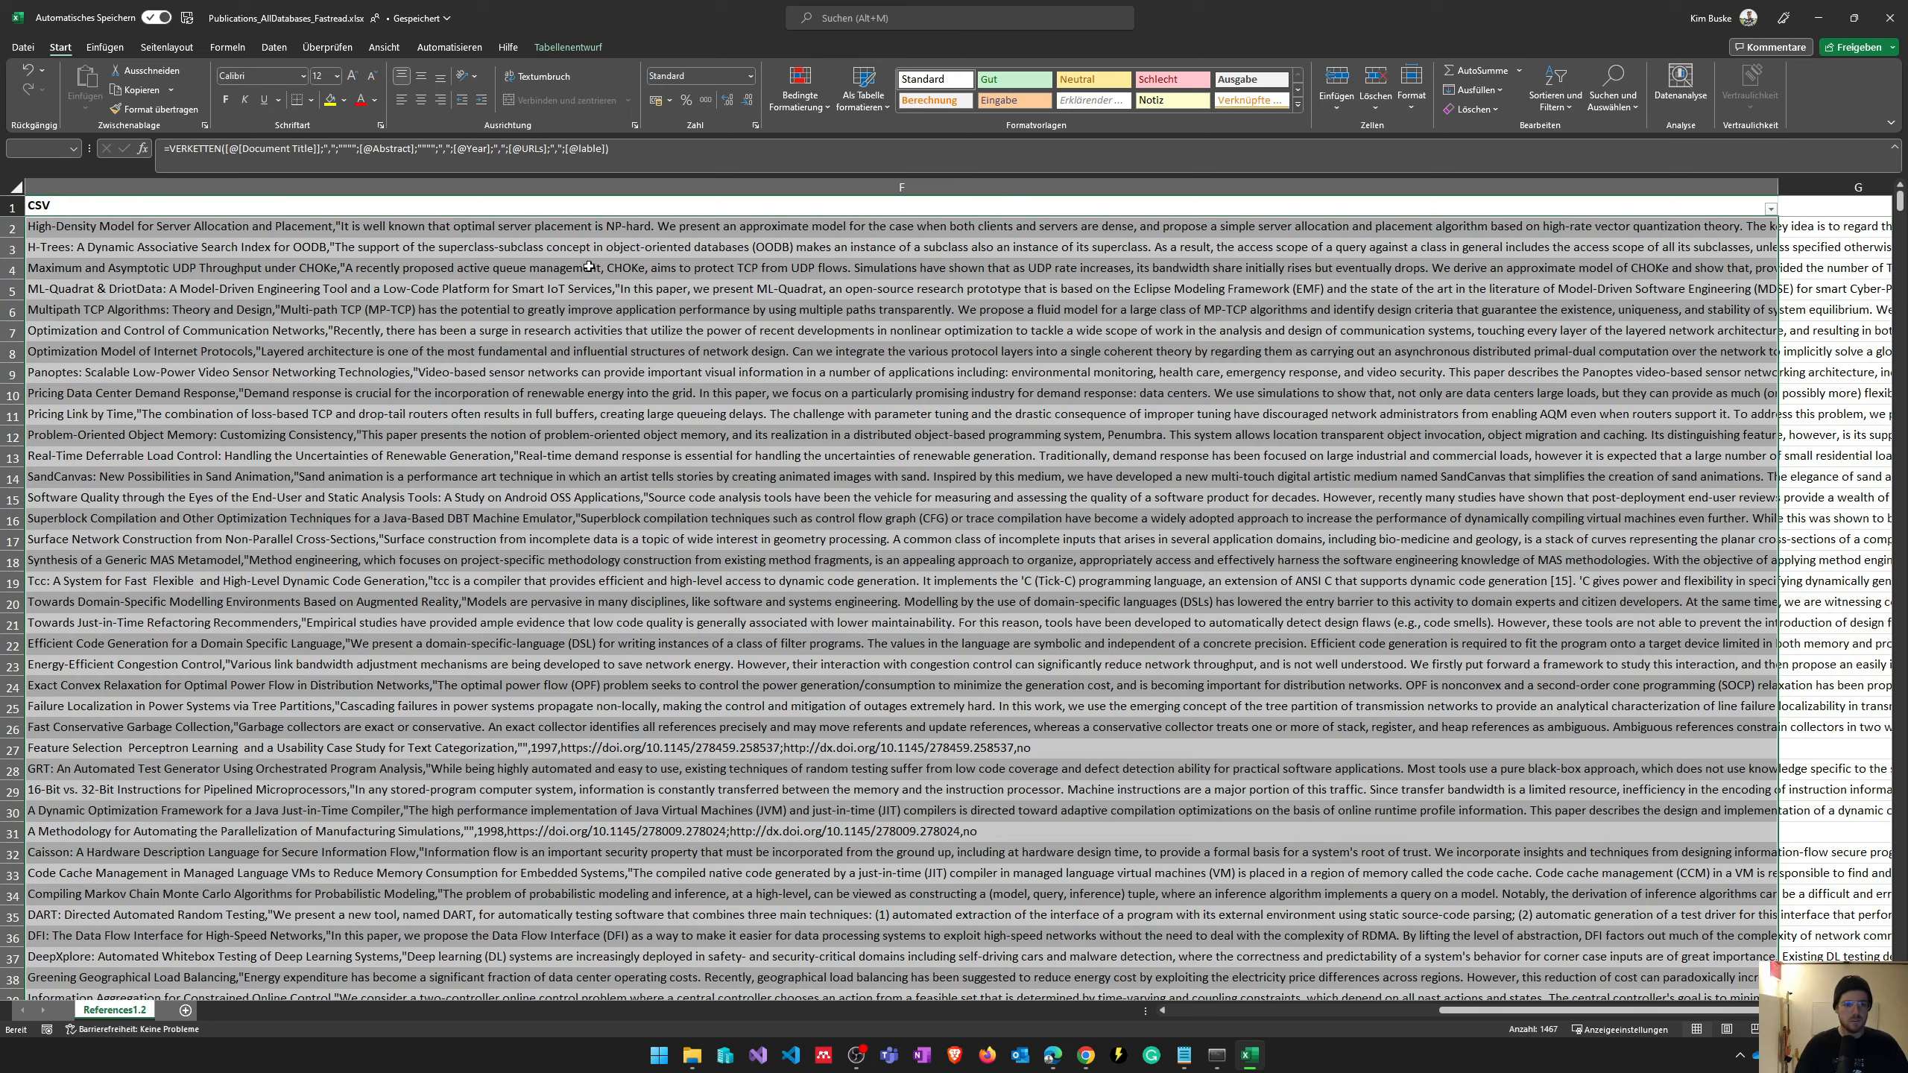
# - Check the test CSV file in Notepad against the spreadsheet, then close Notepad
pyautogui.hotkey('alt', 'Tab')
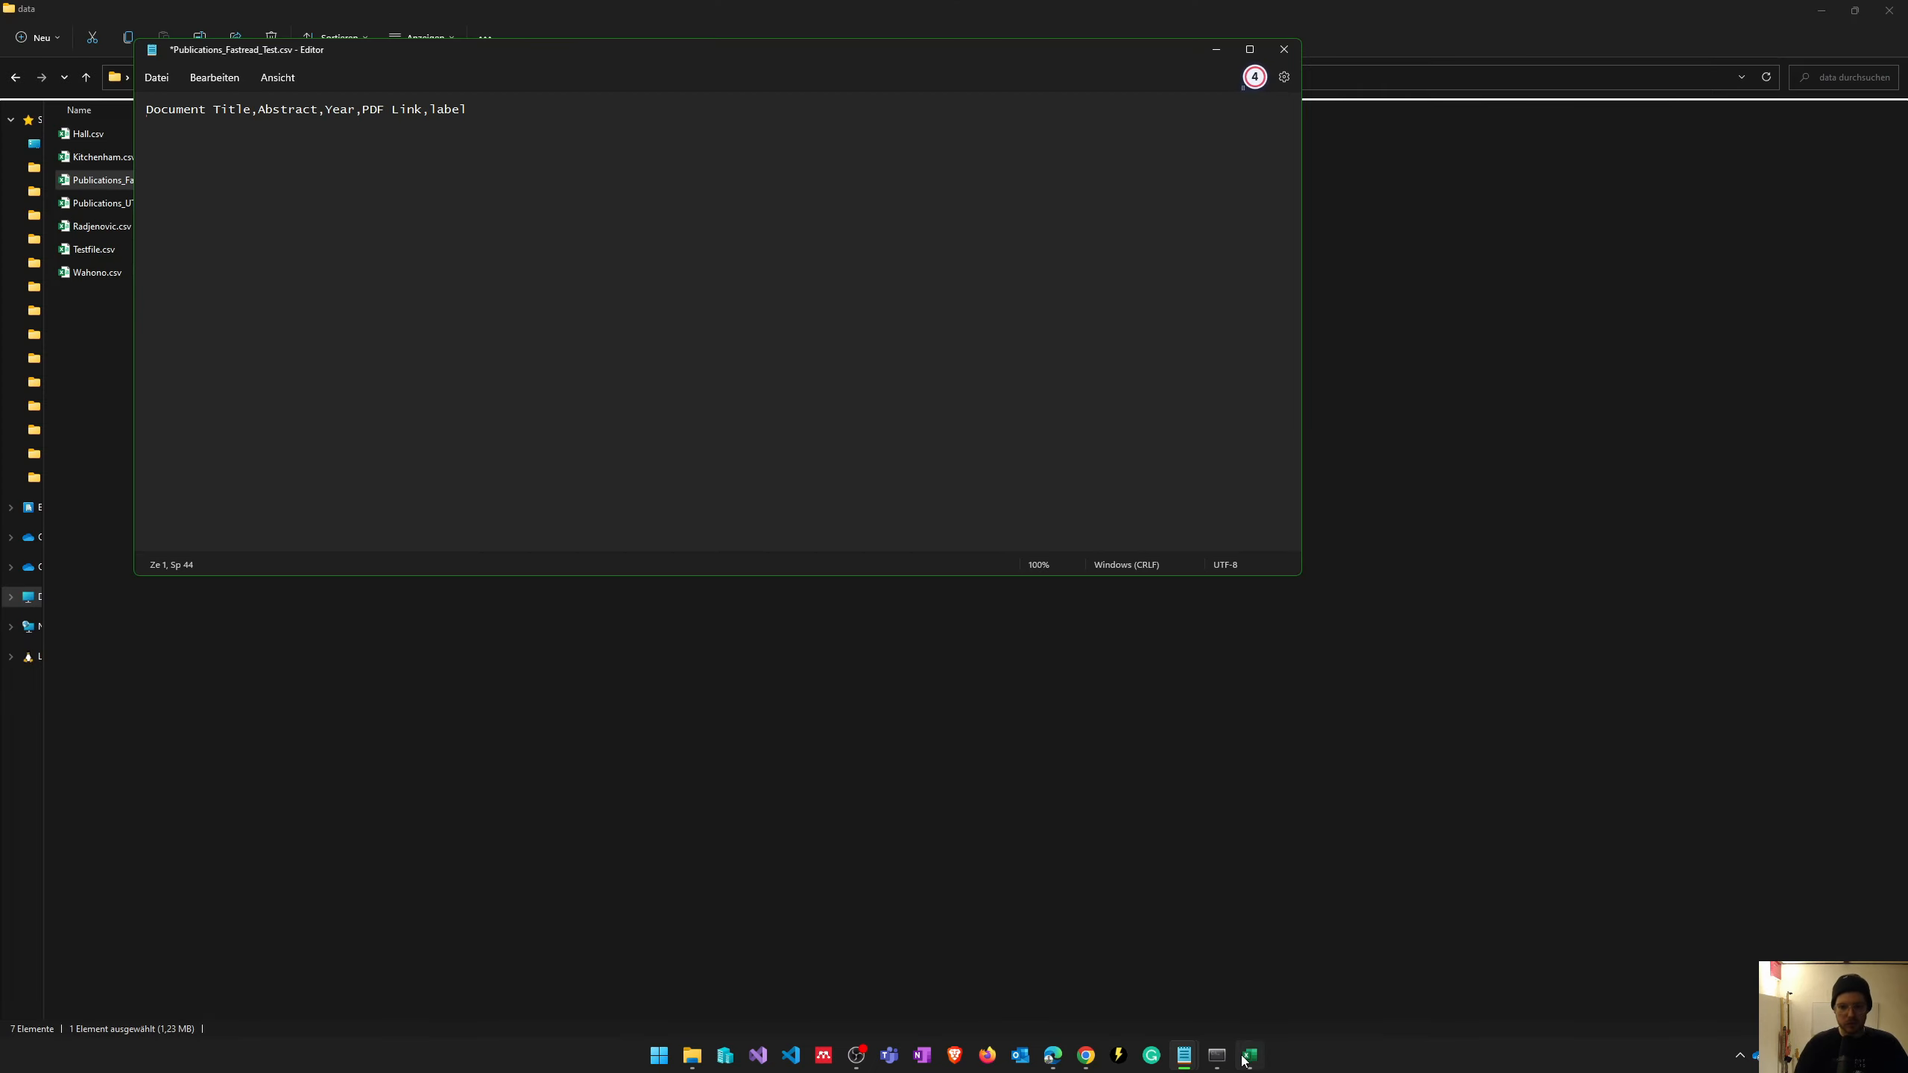
pyautogui.click(1249, 1055)
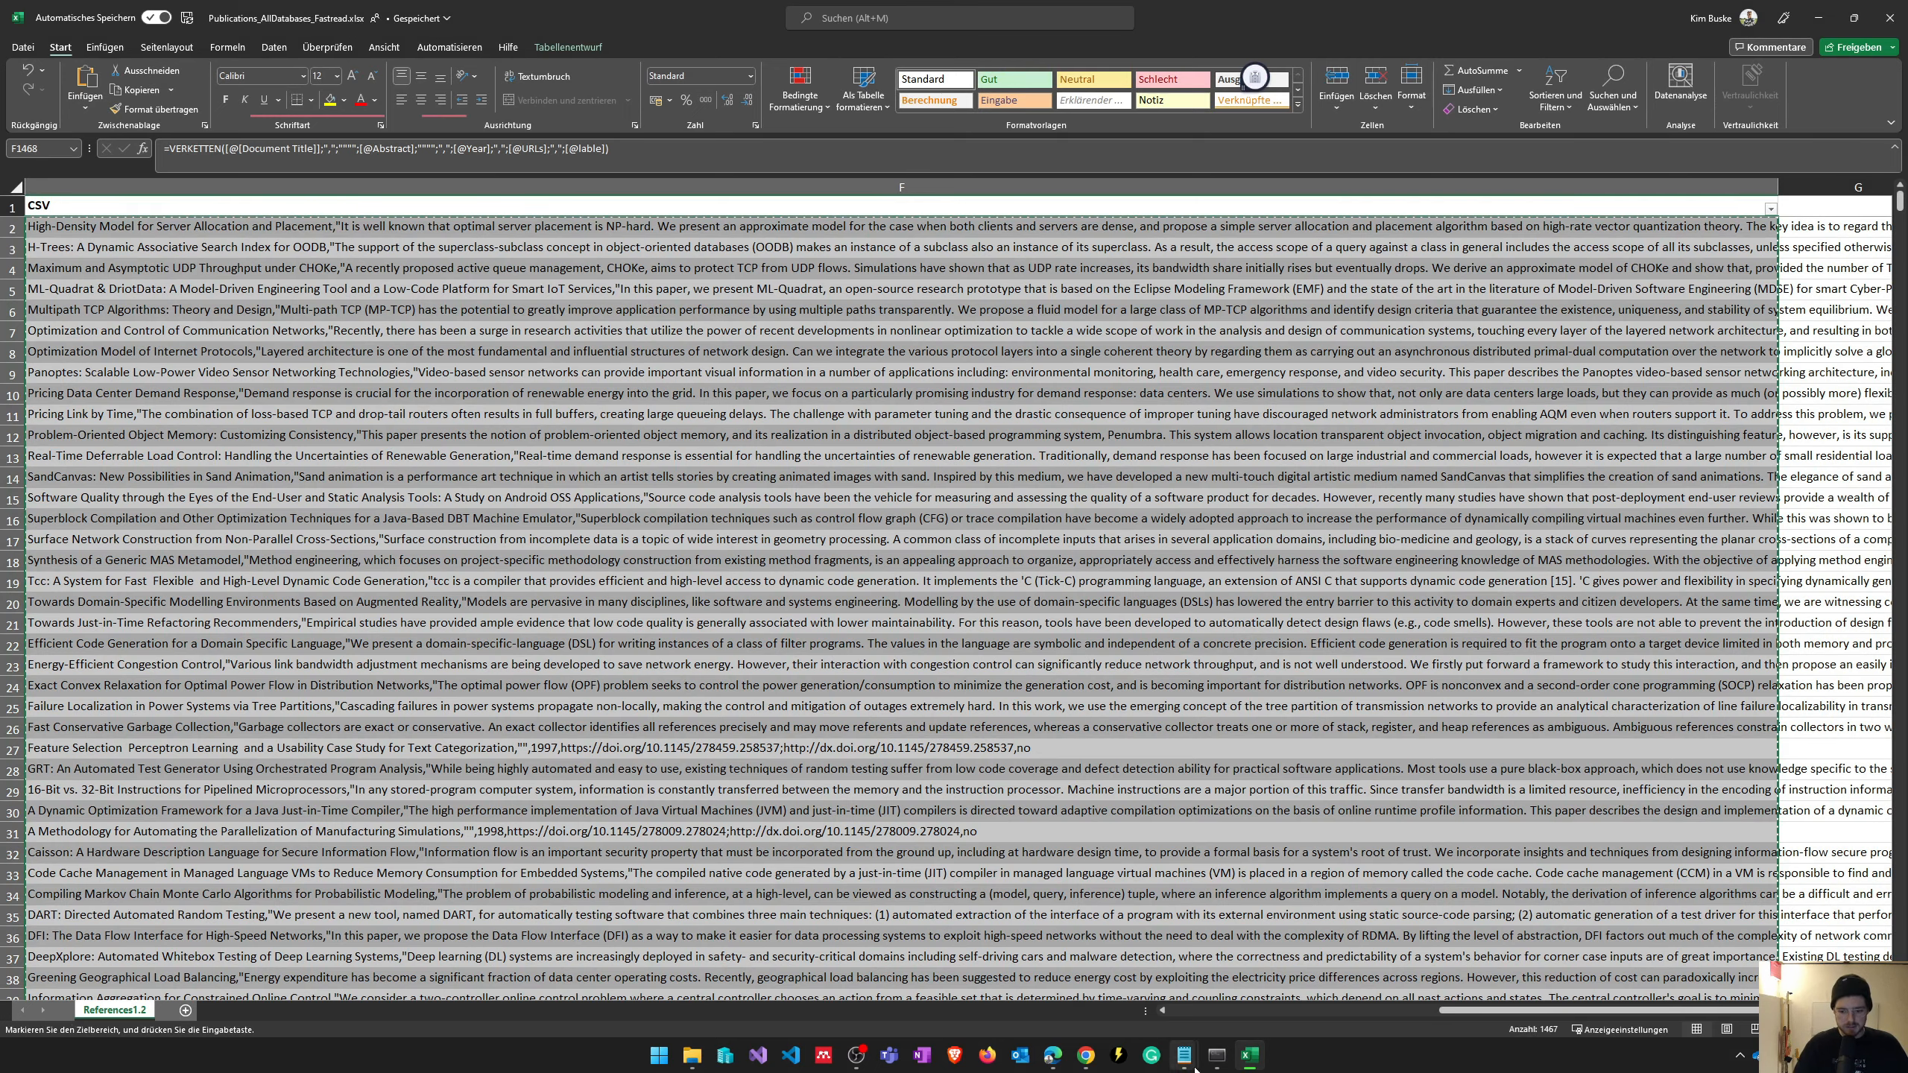
pyautogui.moveTo(1184, 1055)
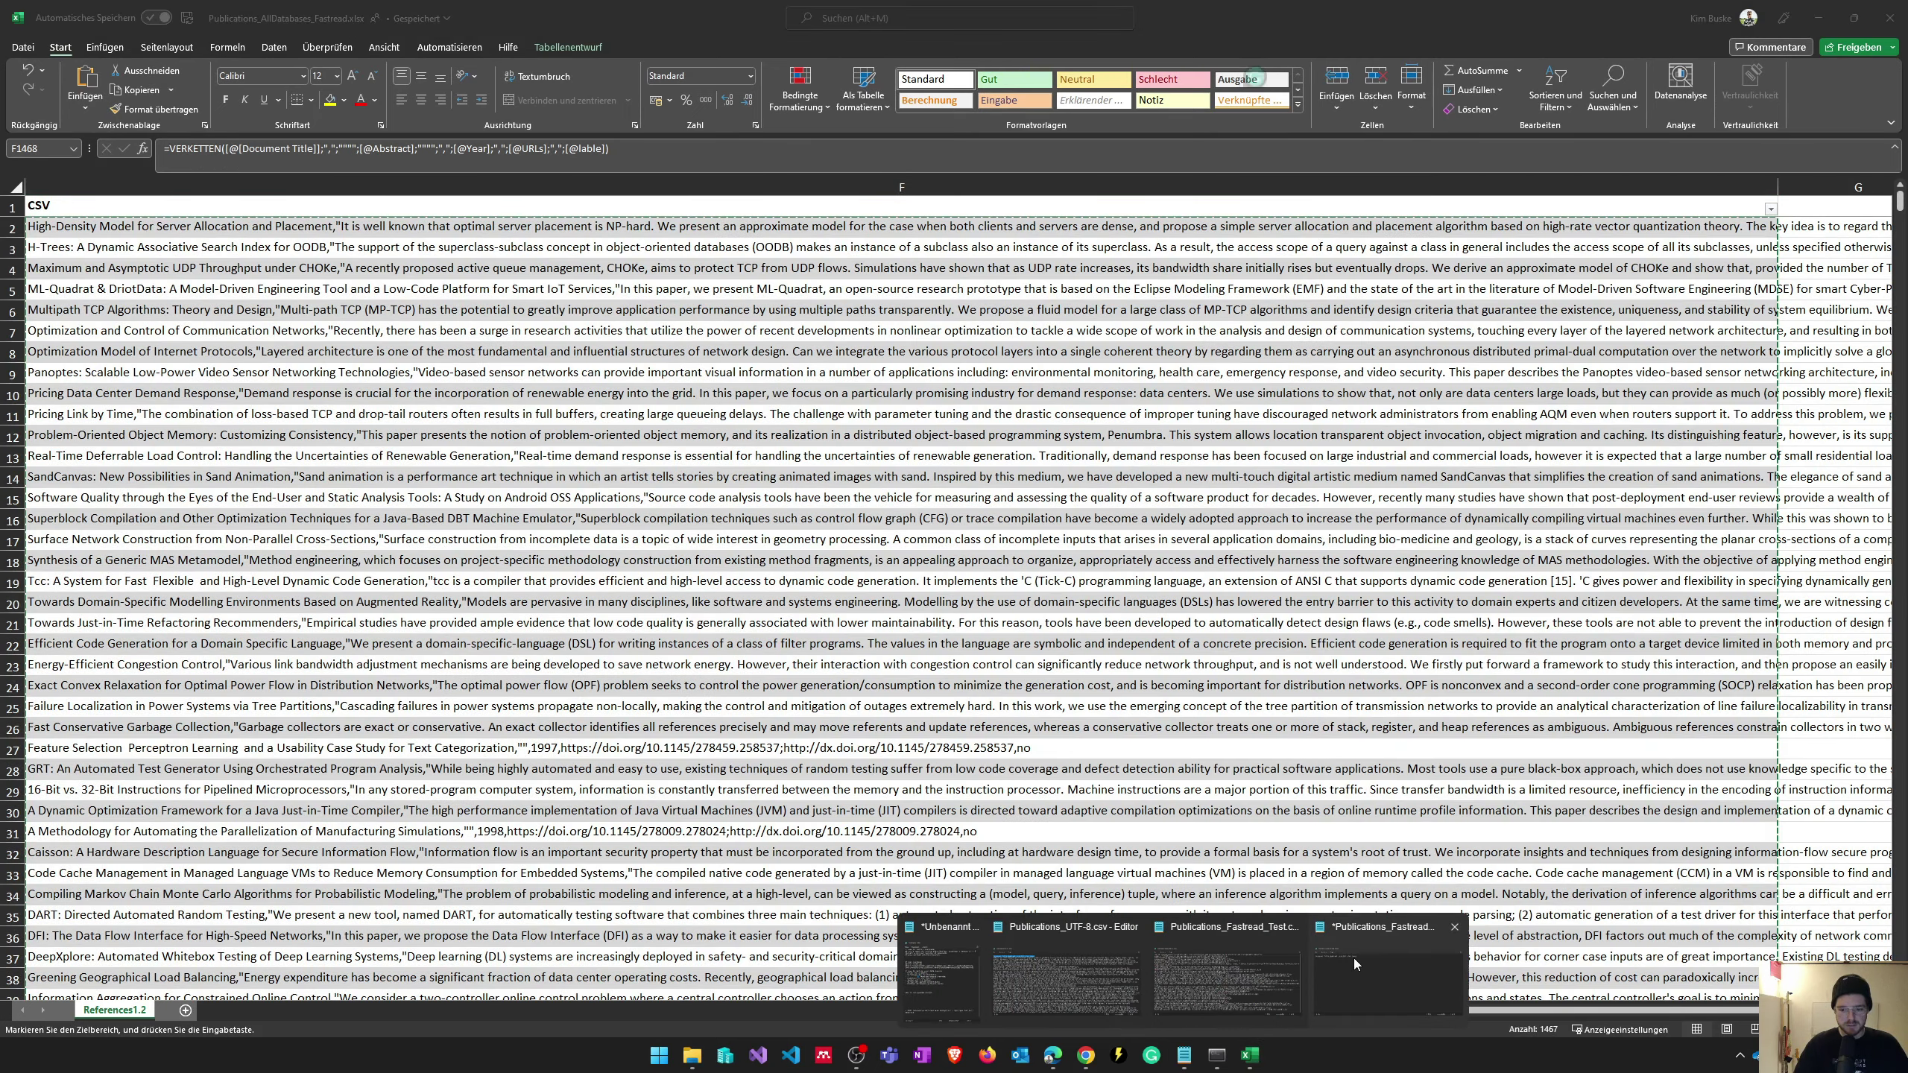
pyautogui.click(1354, 957)
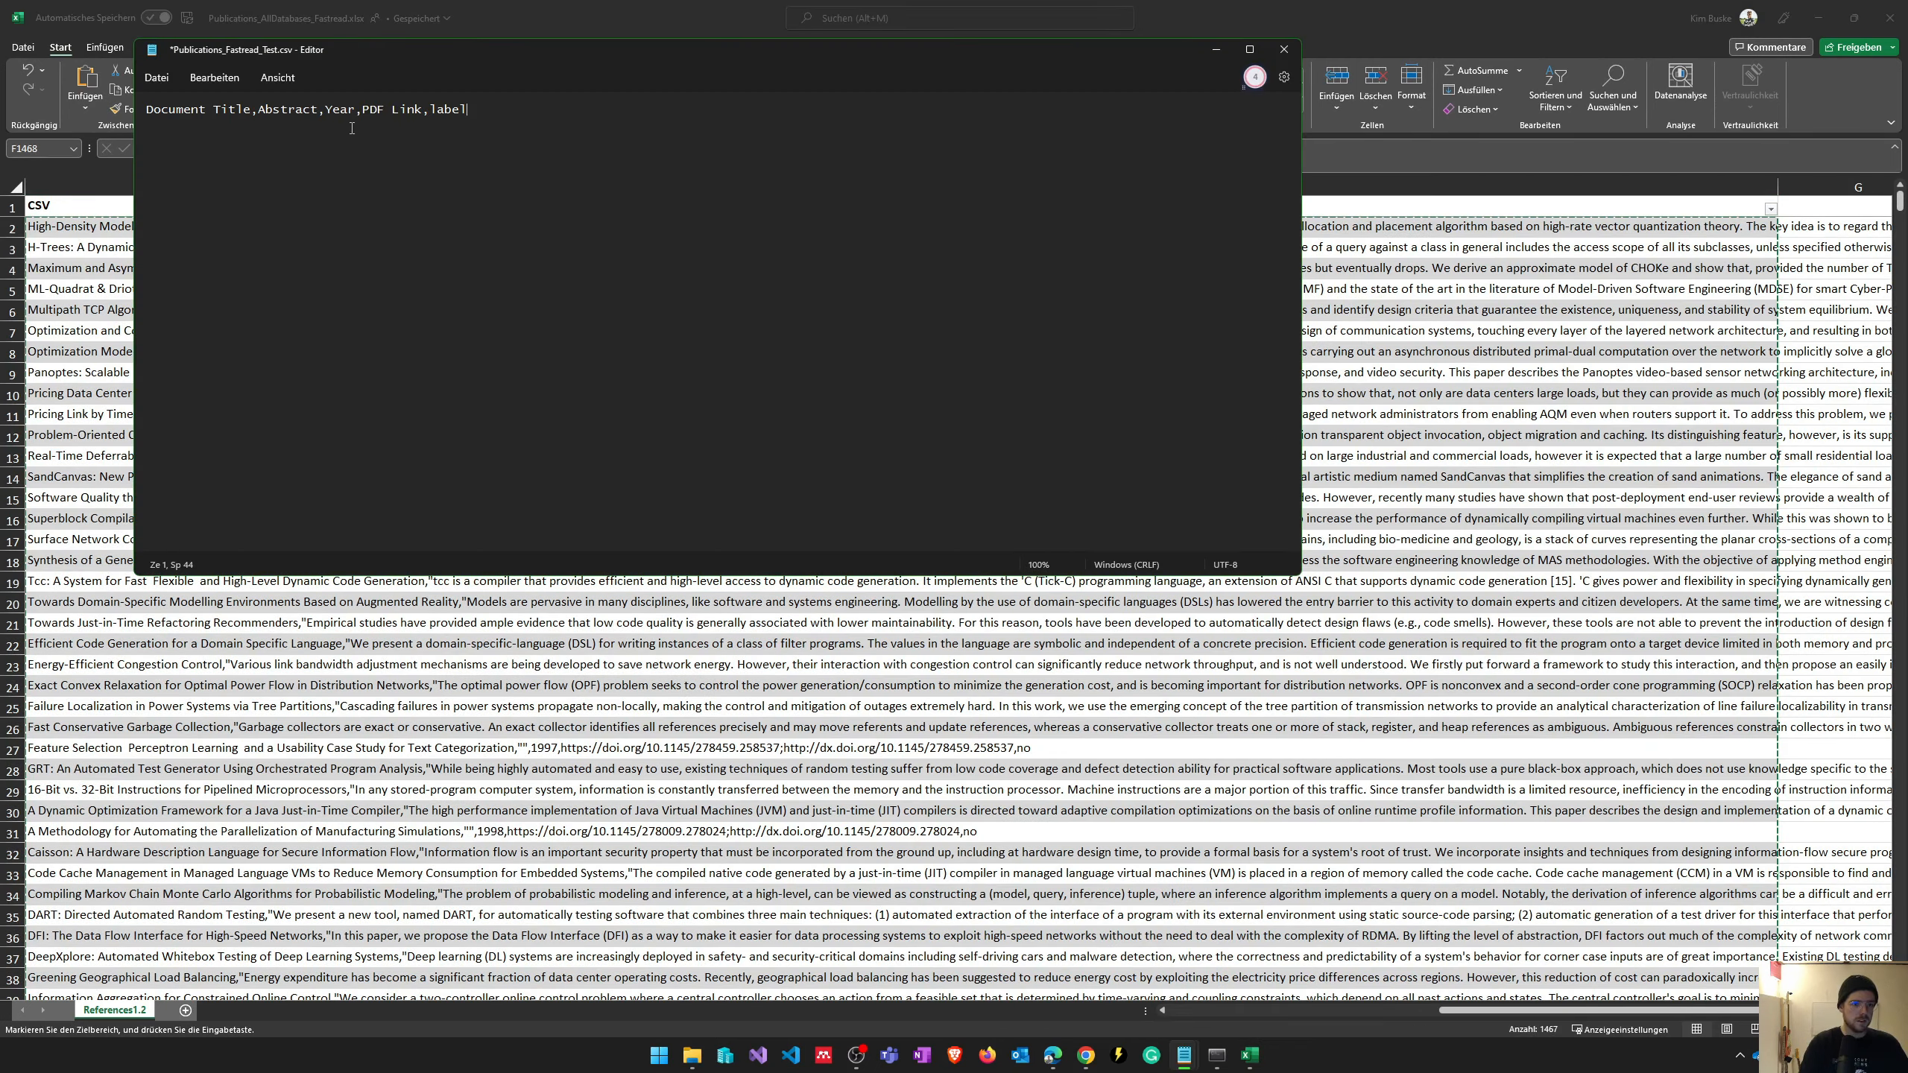
pyautogui.click(1283, 49)
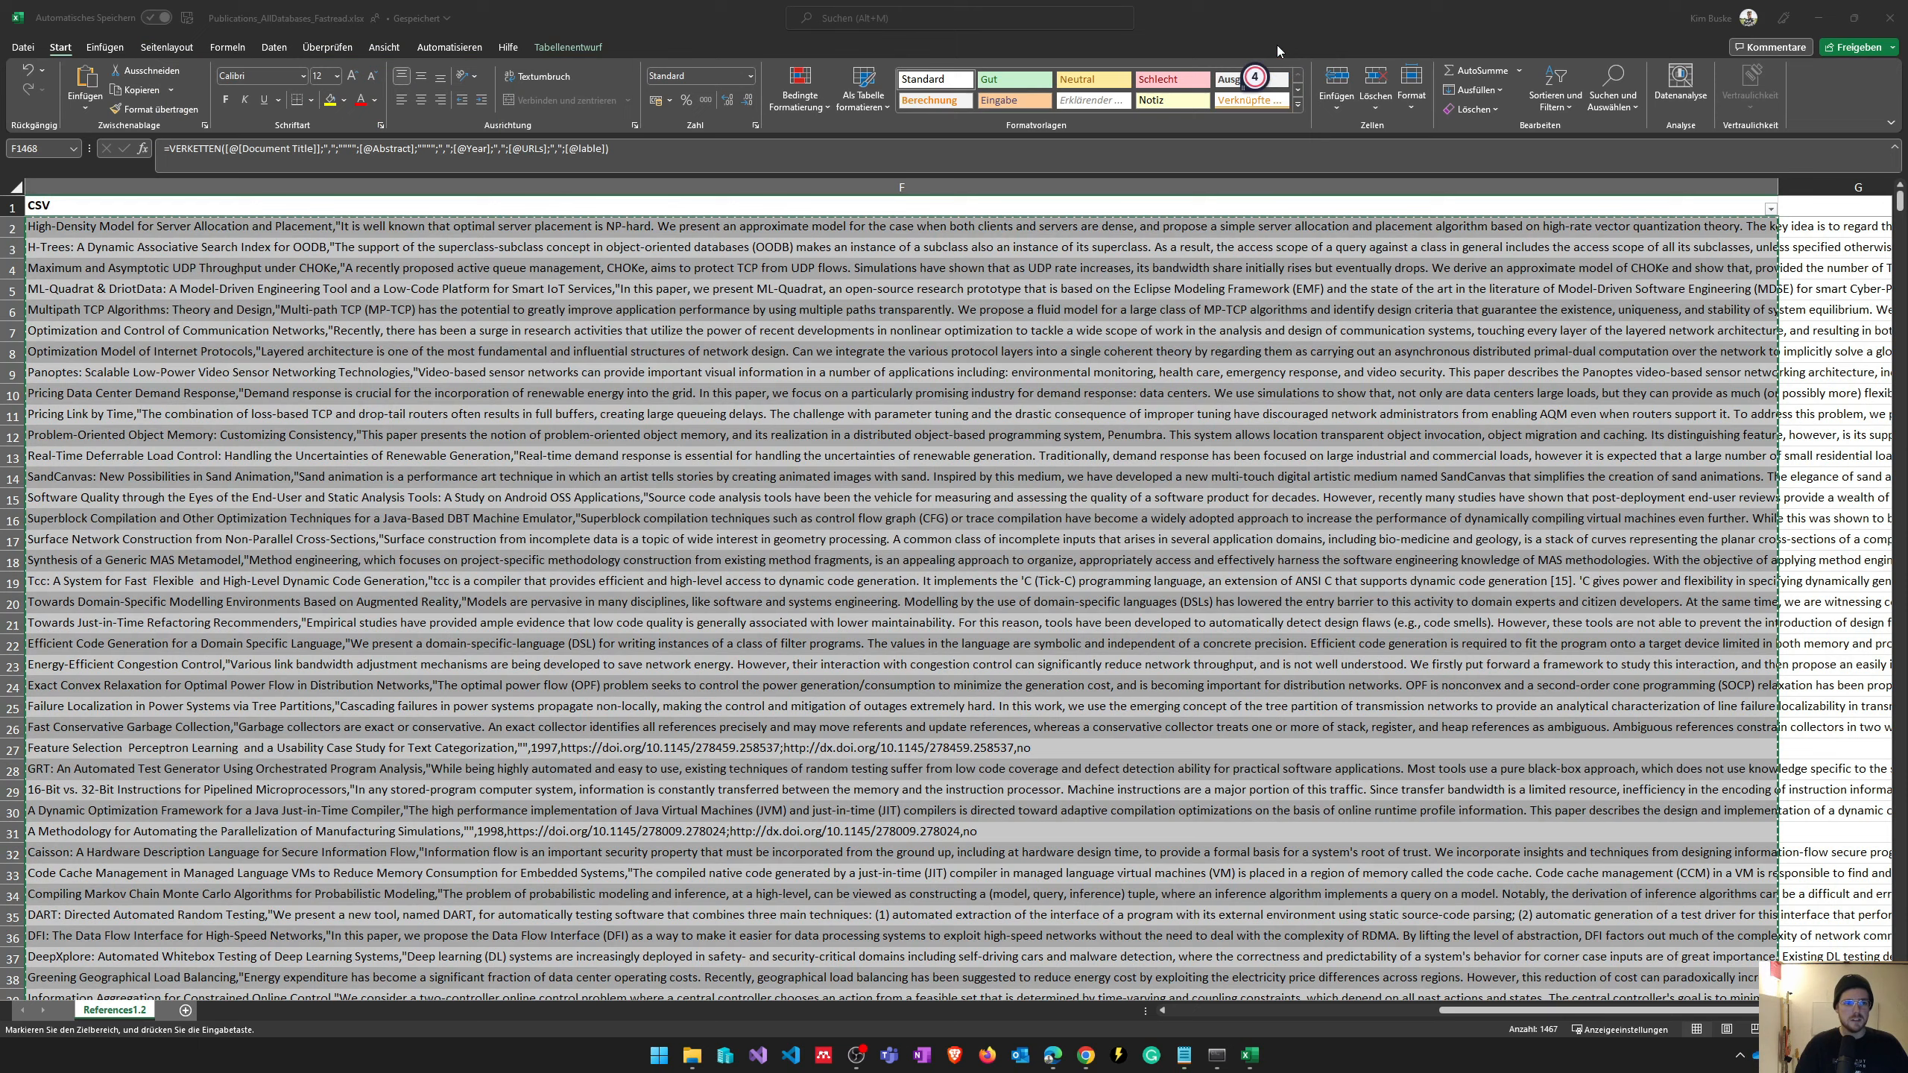
# - Load the publications test CSV so FASTREAD reports 1467 documents
pyautogui.hotkey('alt', 'Tab')
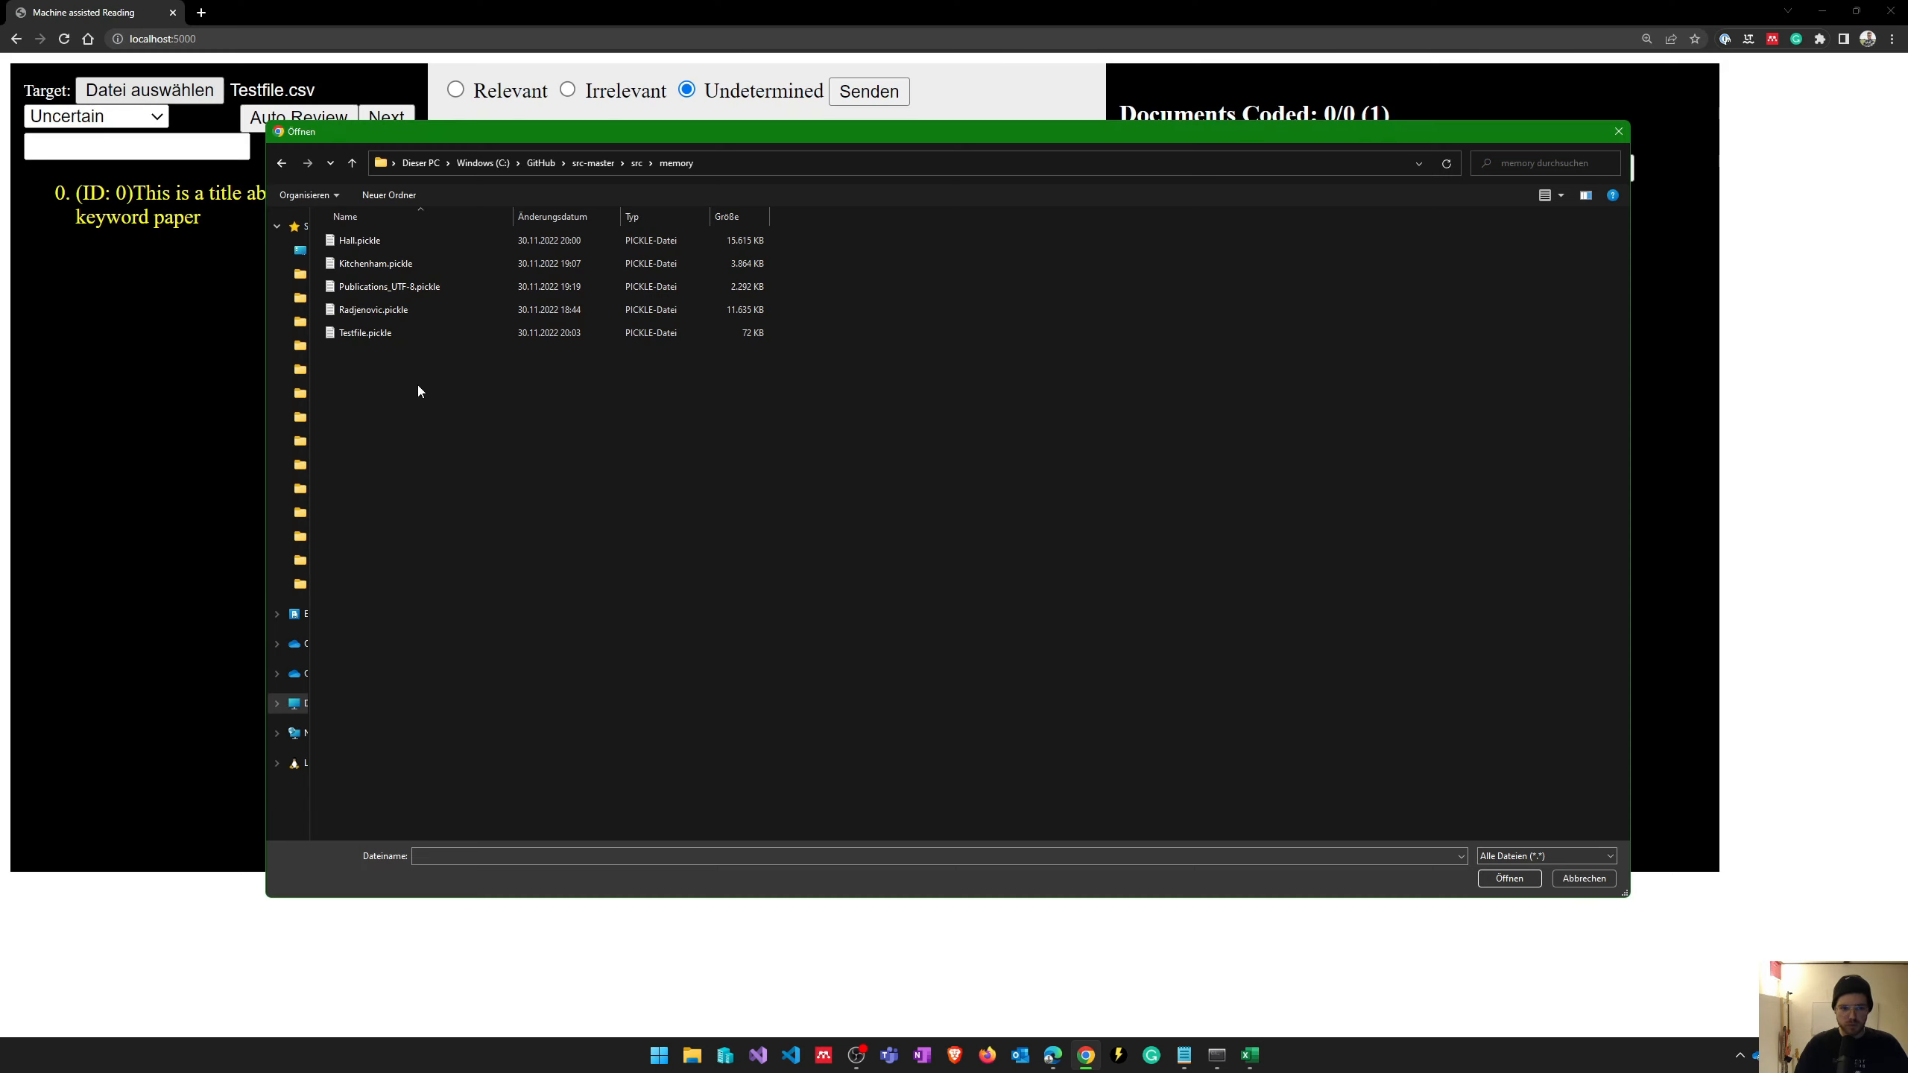
pyautogui.click(365, 333)
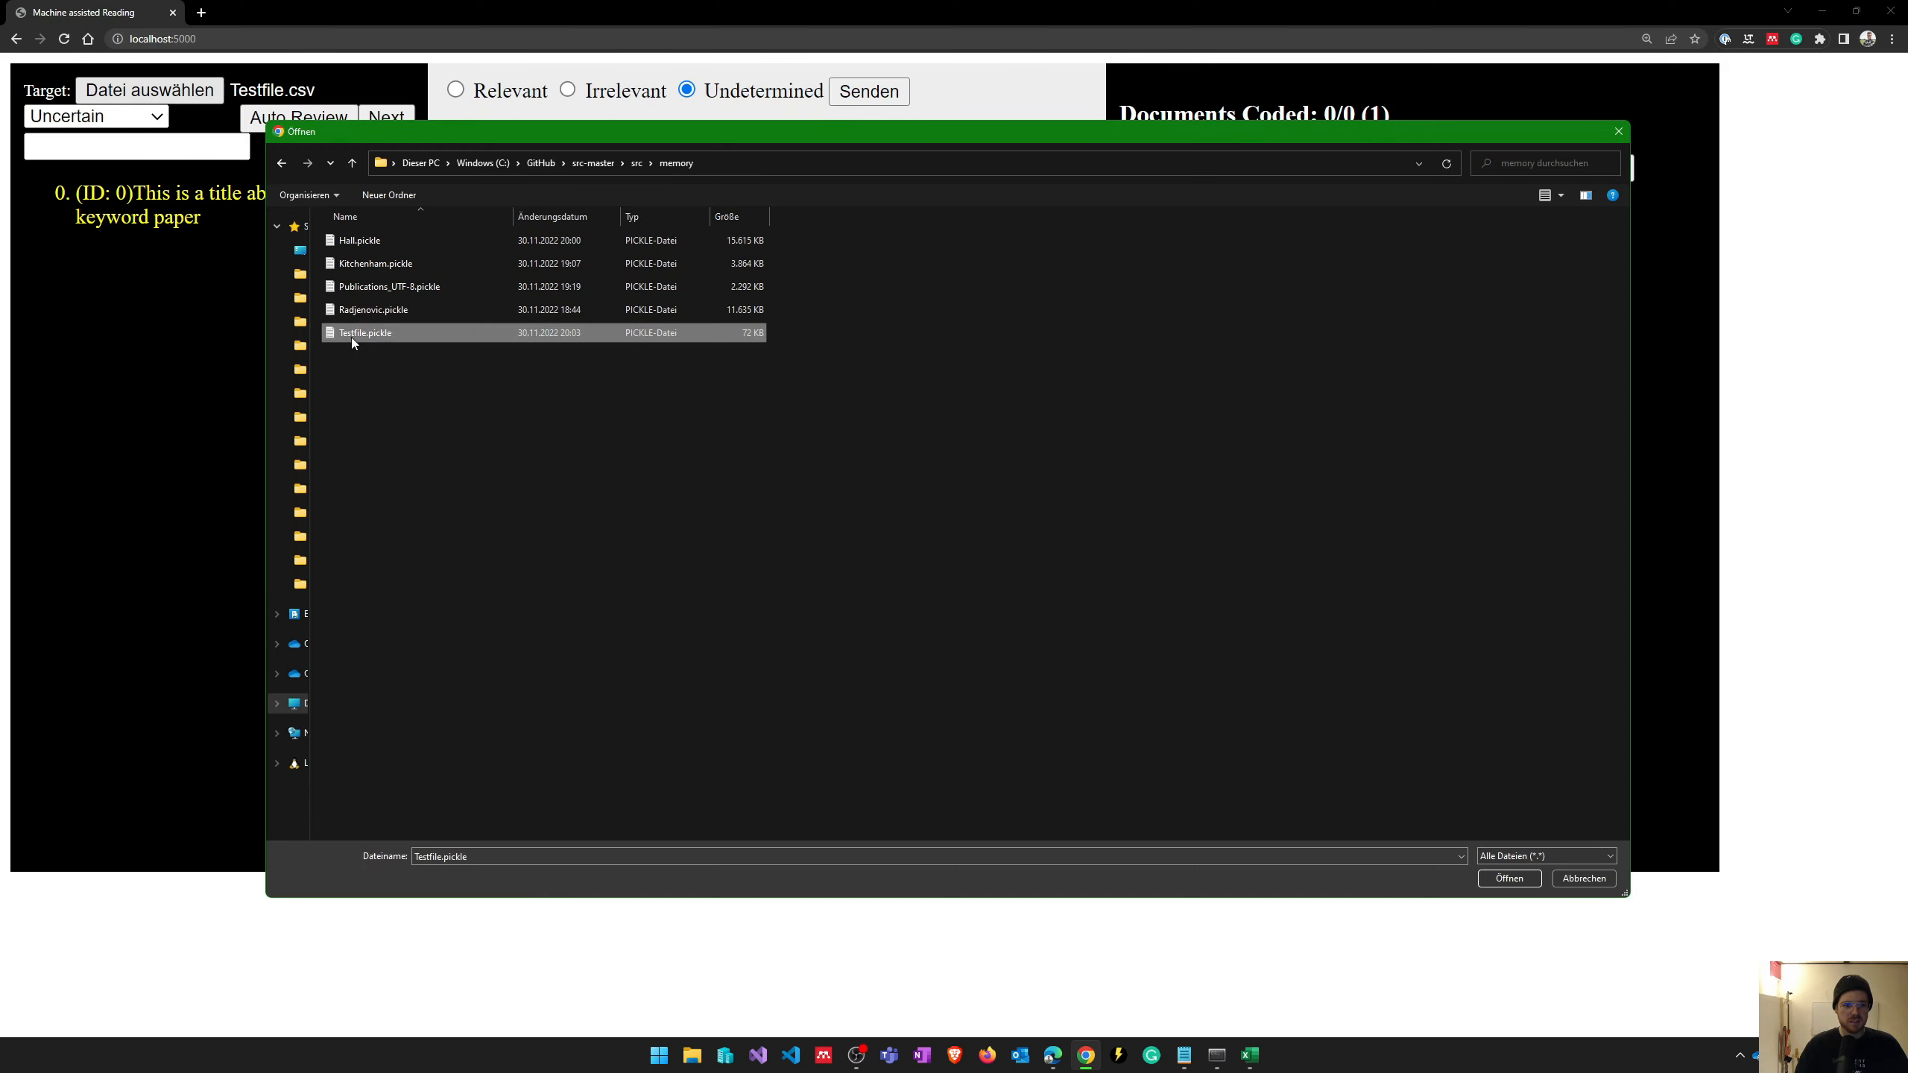
pyautogui.doubleClick(406, 289)
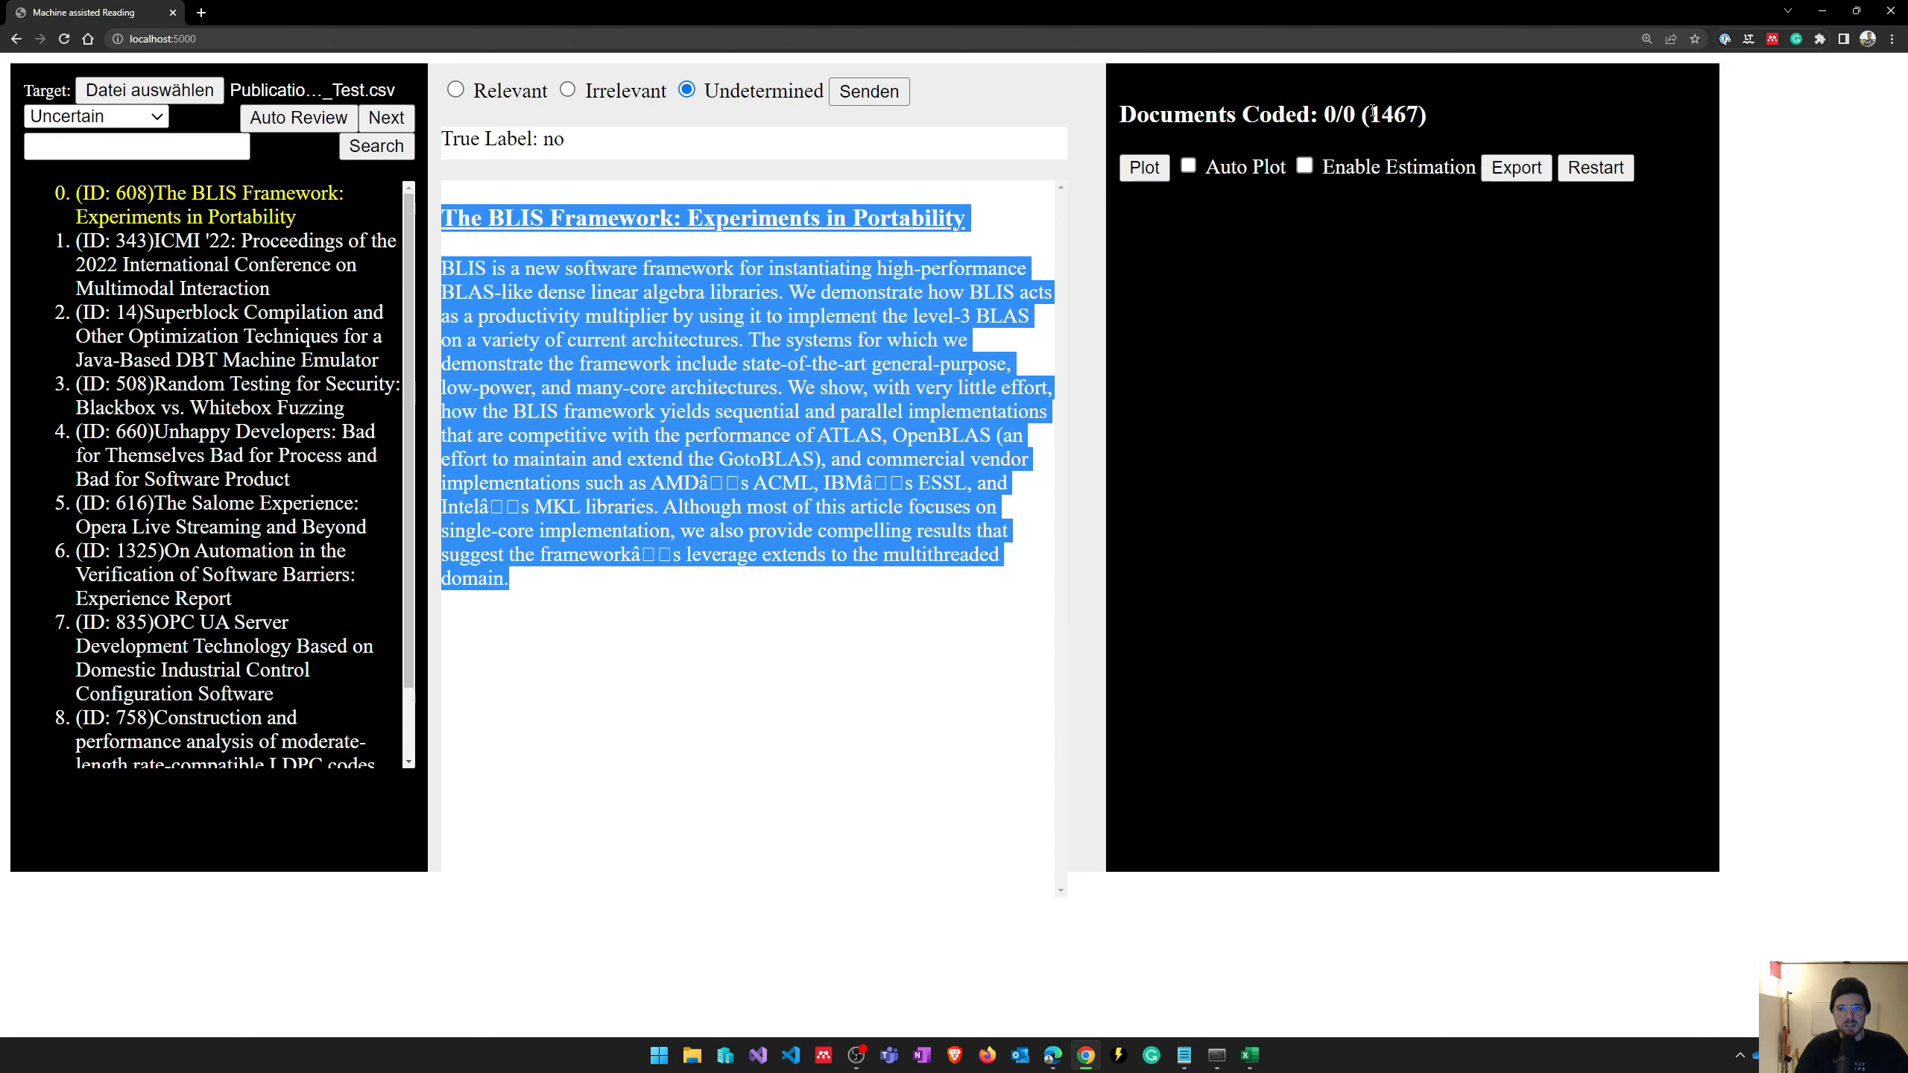
pyautogui.moveTo(1368, 114); pyautogui.dragTo(1419, 113)
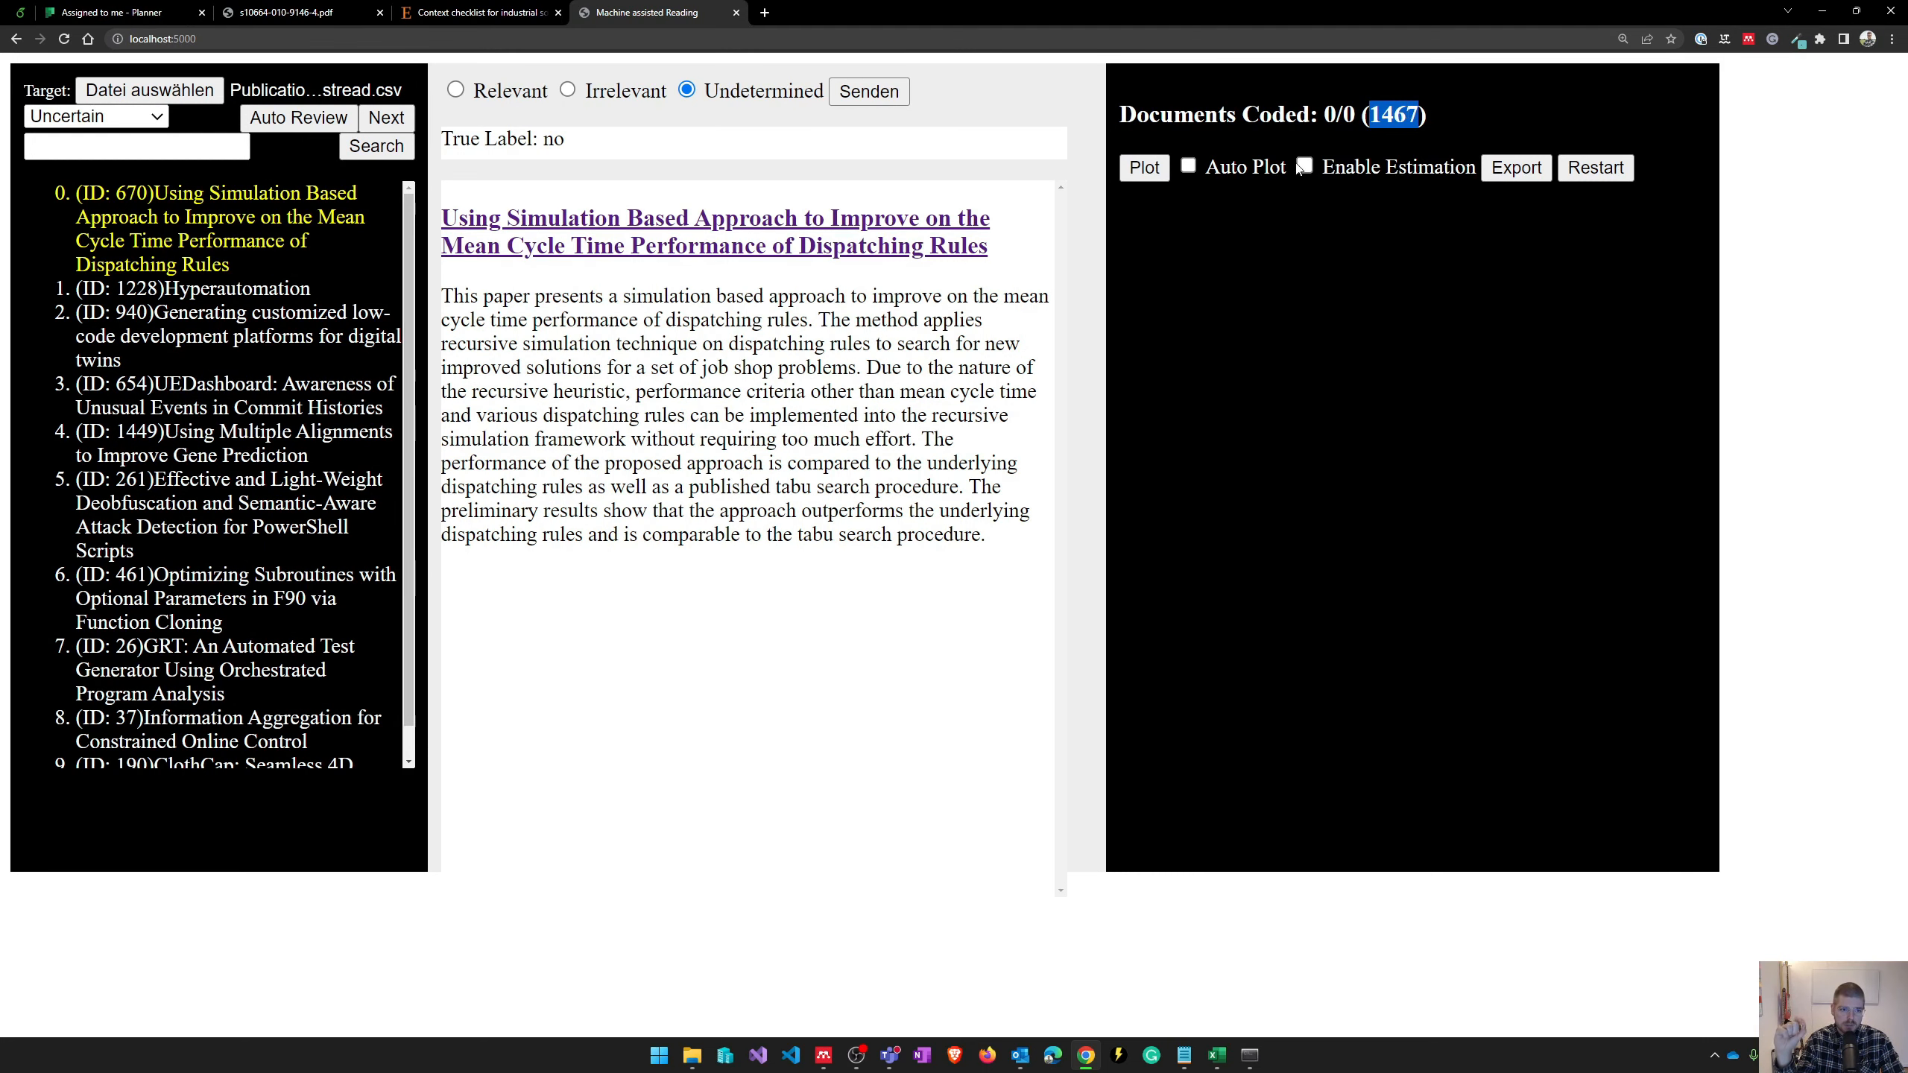
# - Search for low code papers and read the Low-Code Platform and low-code essence studies to label them
pyautogui.click(164, 146)
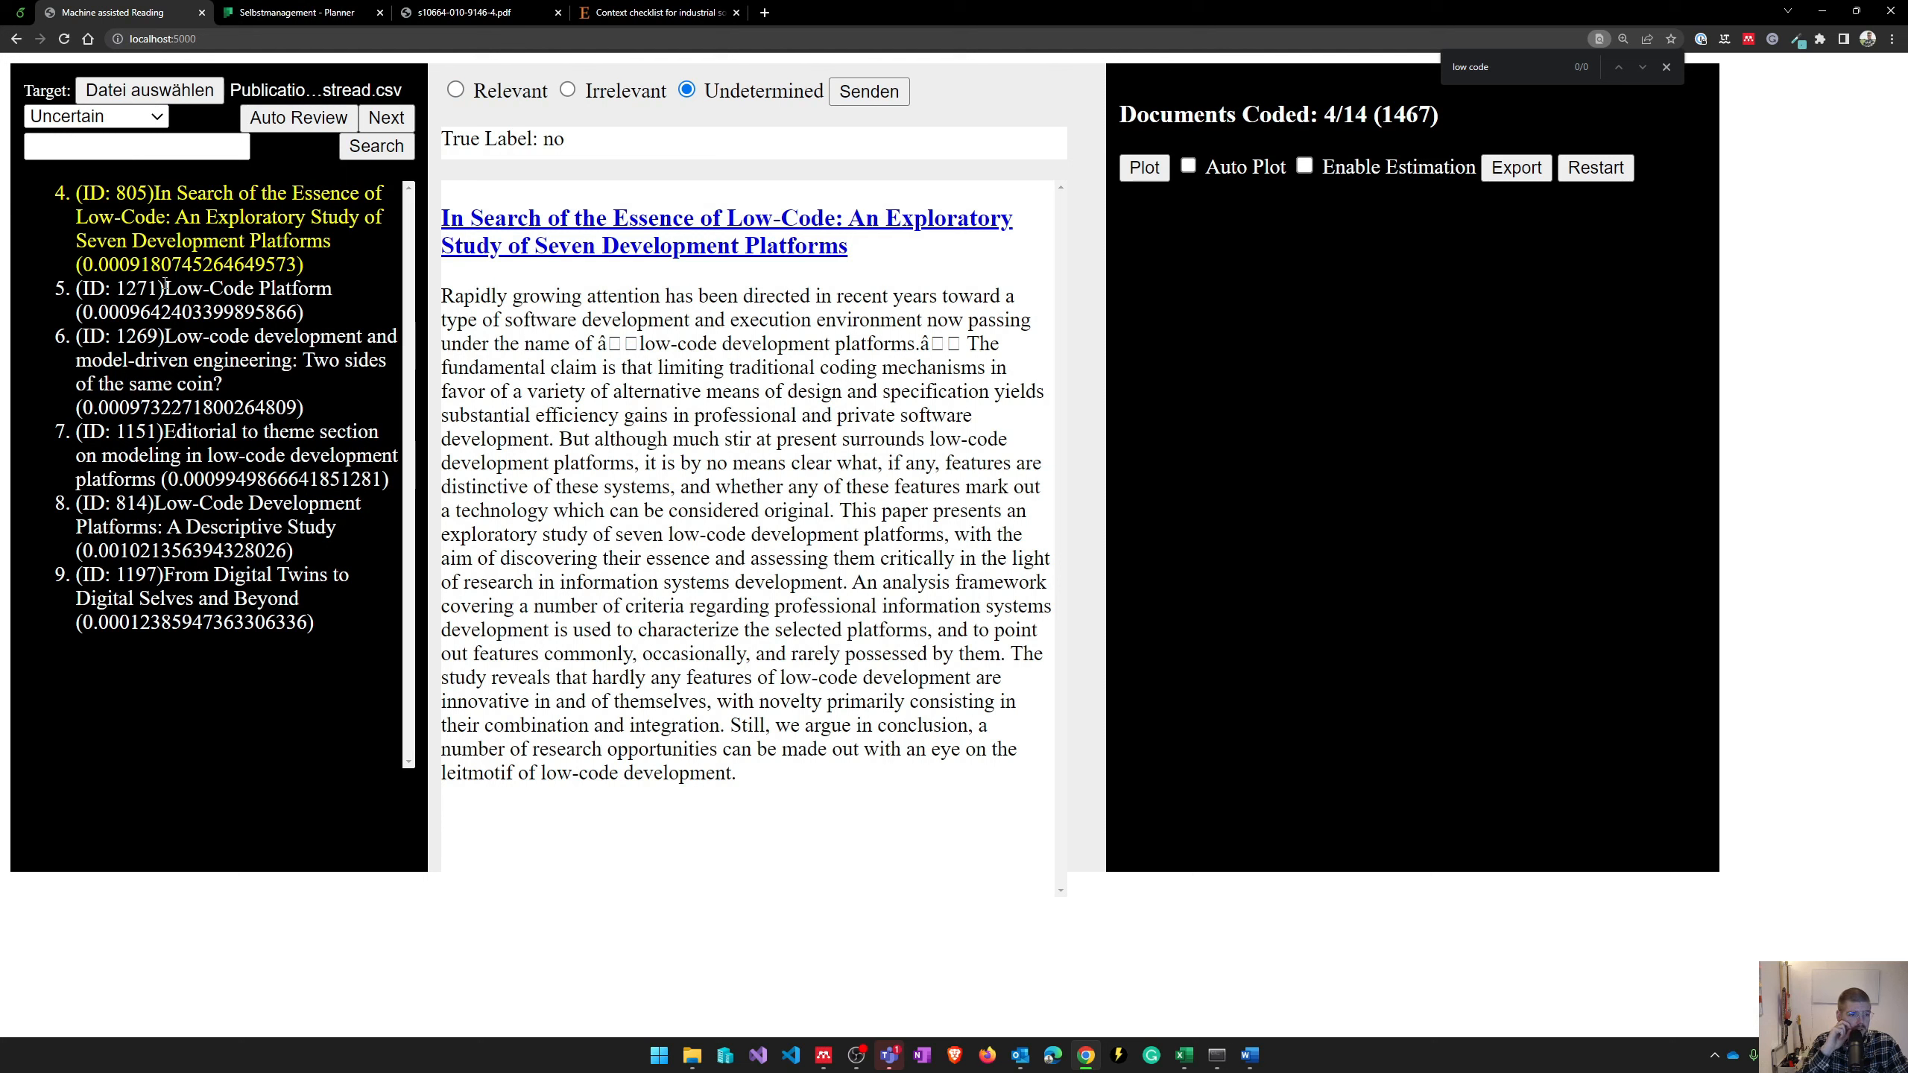
pyautogui.moveTo(165, 288); pyautogui.dragTo(341, 293)
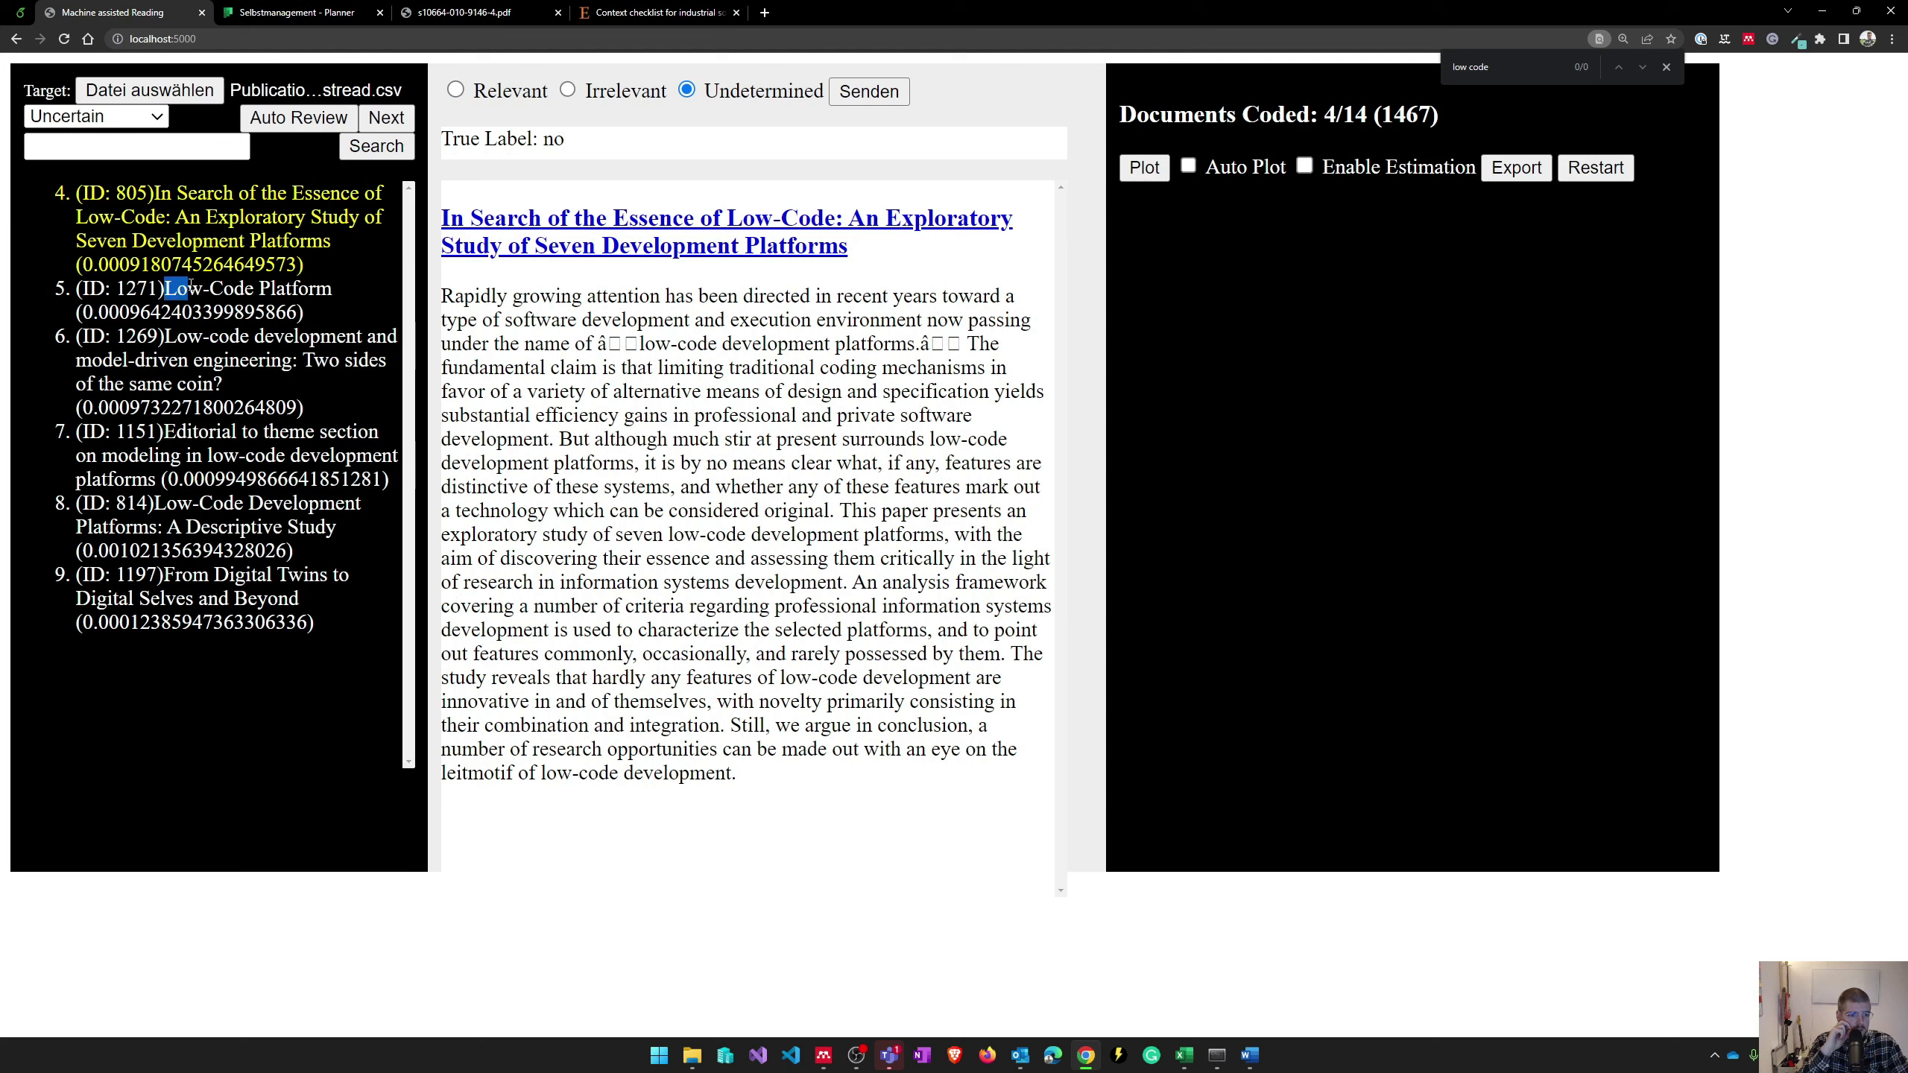
pyautogui.click(327, 291)
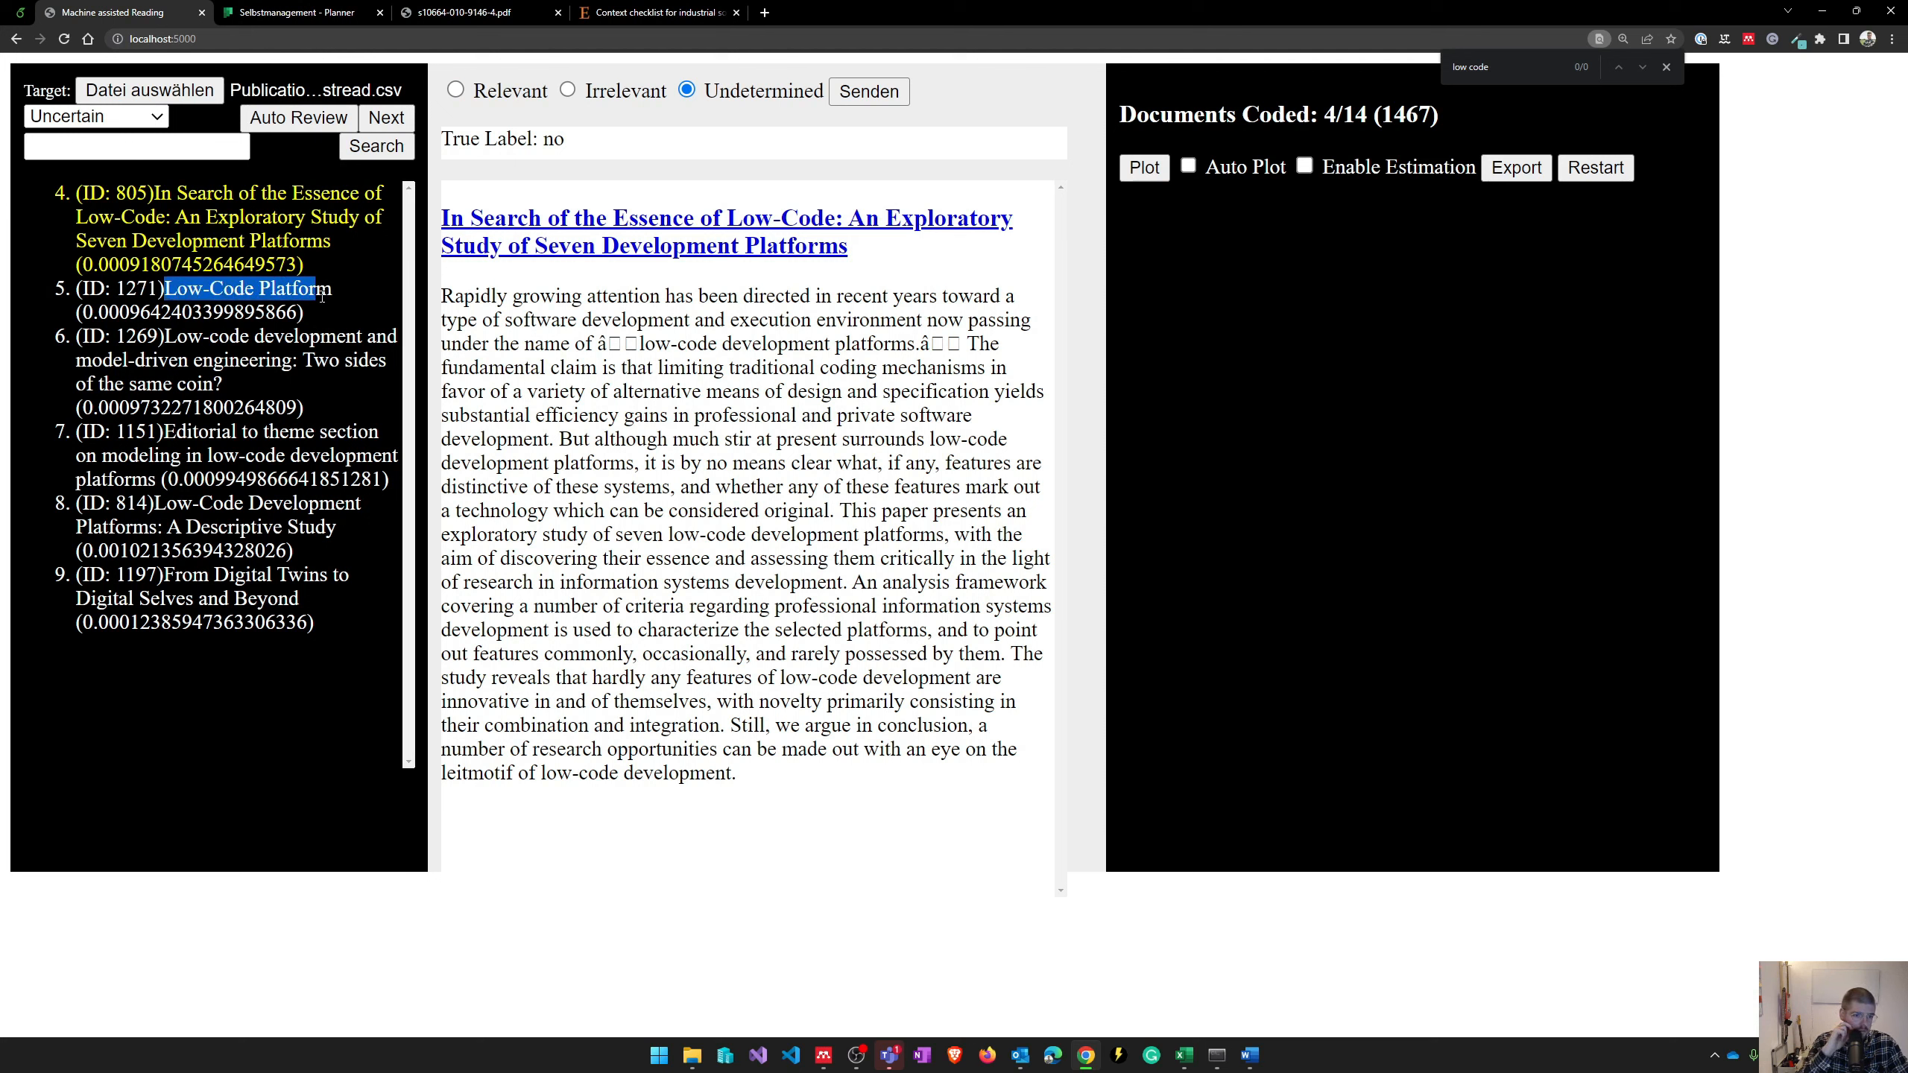
pyautogui.click(223, 216)
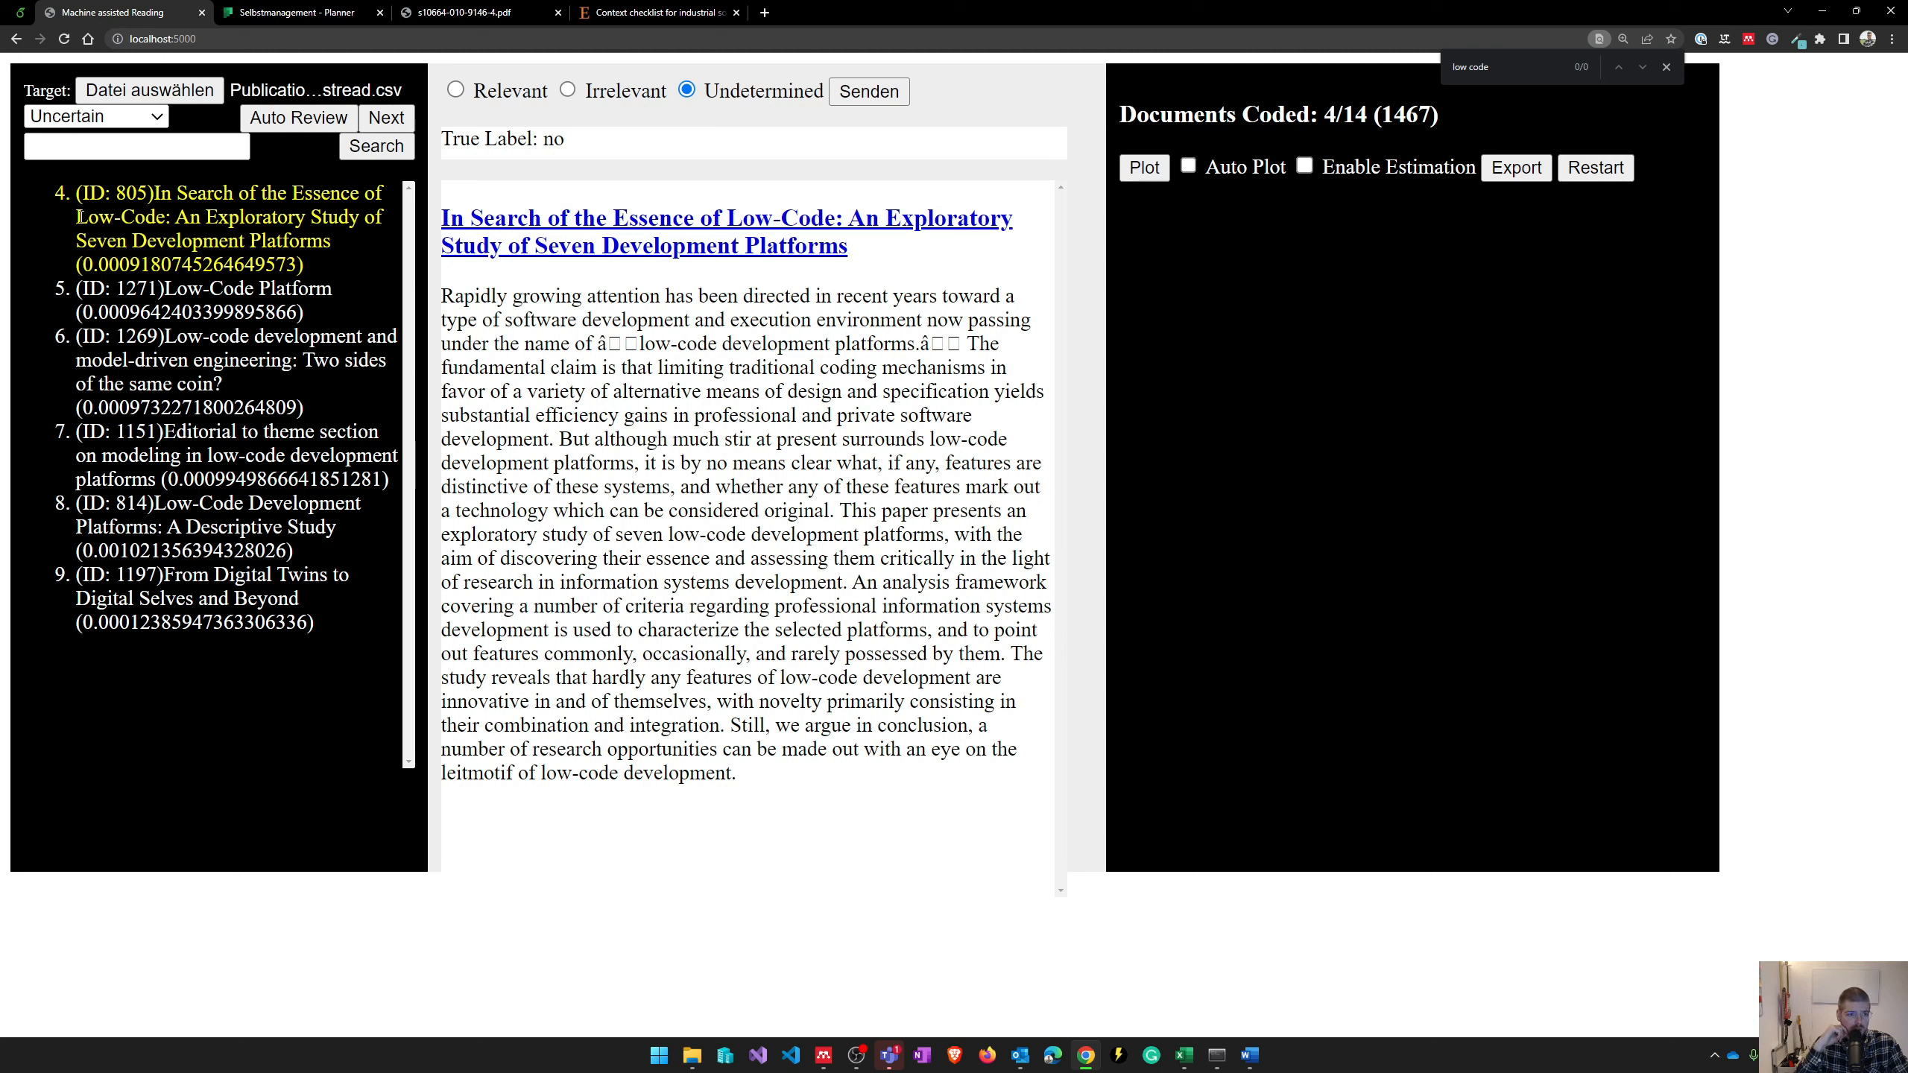
pyautogui.moveTo(78, 216); pyautogui.dragTo(169, 217)
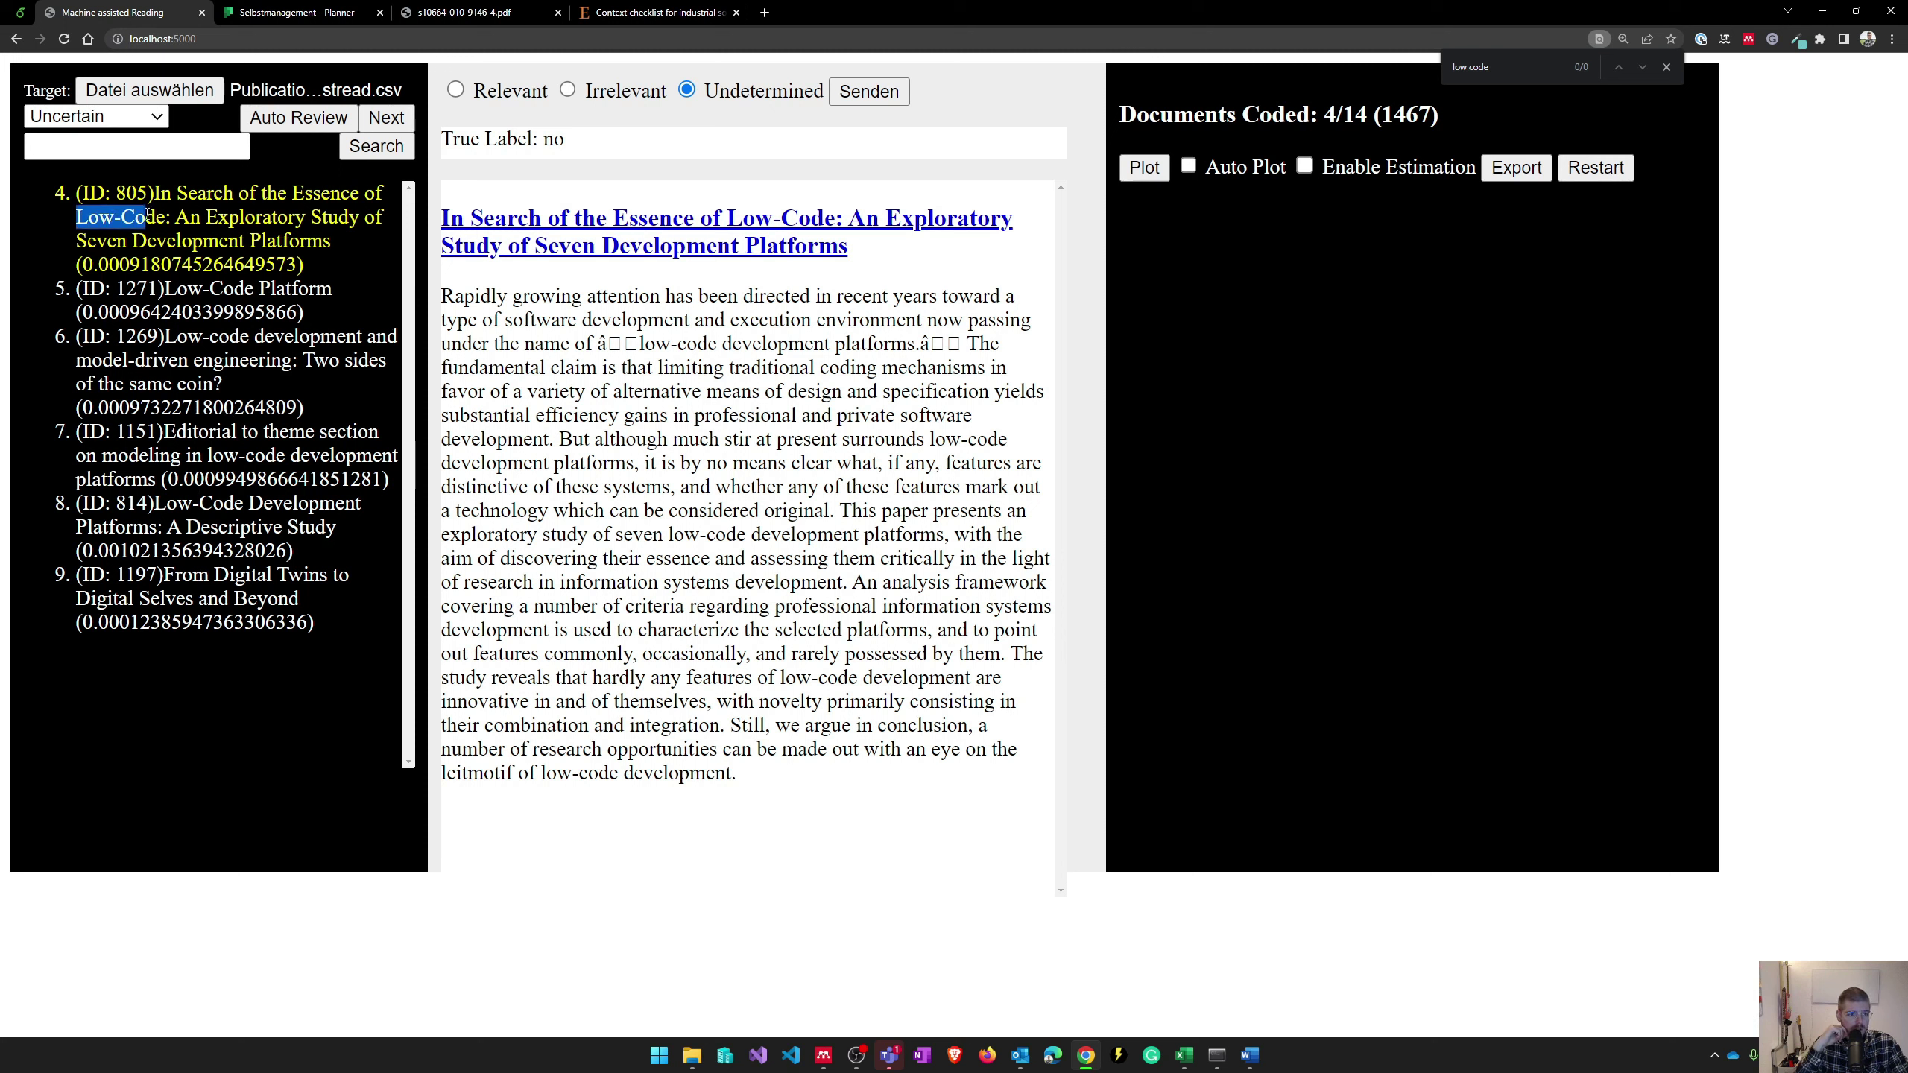
pyautogui.click(224, 210)
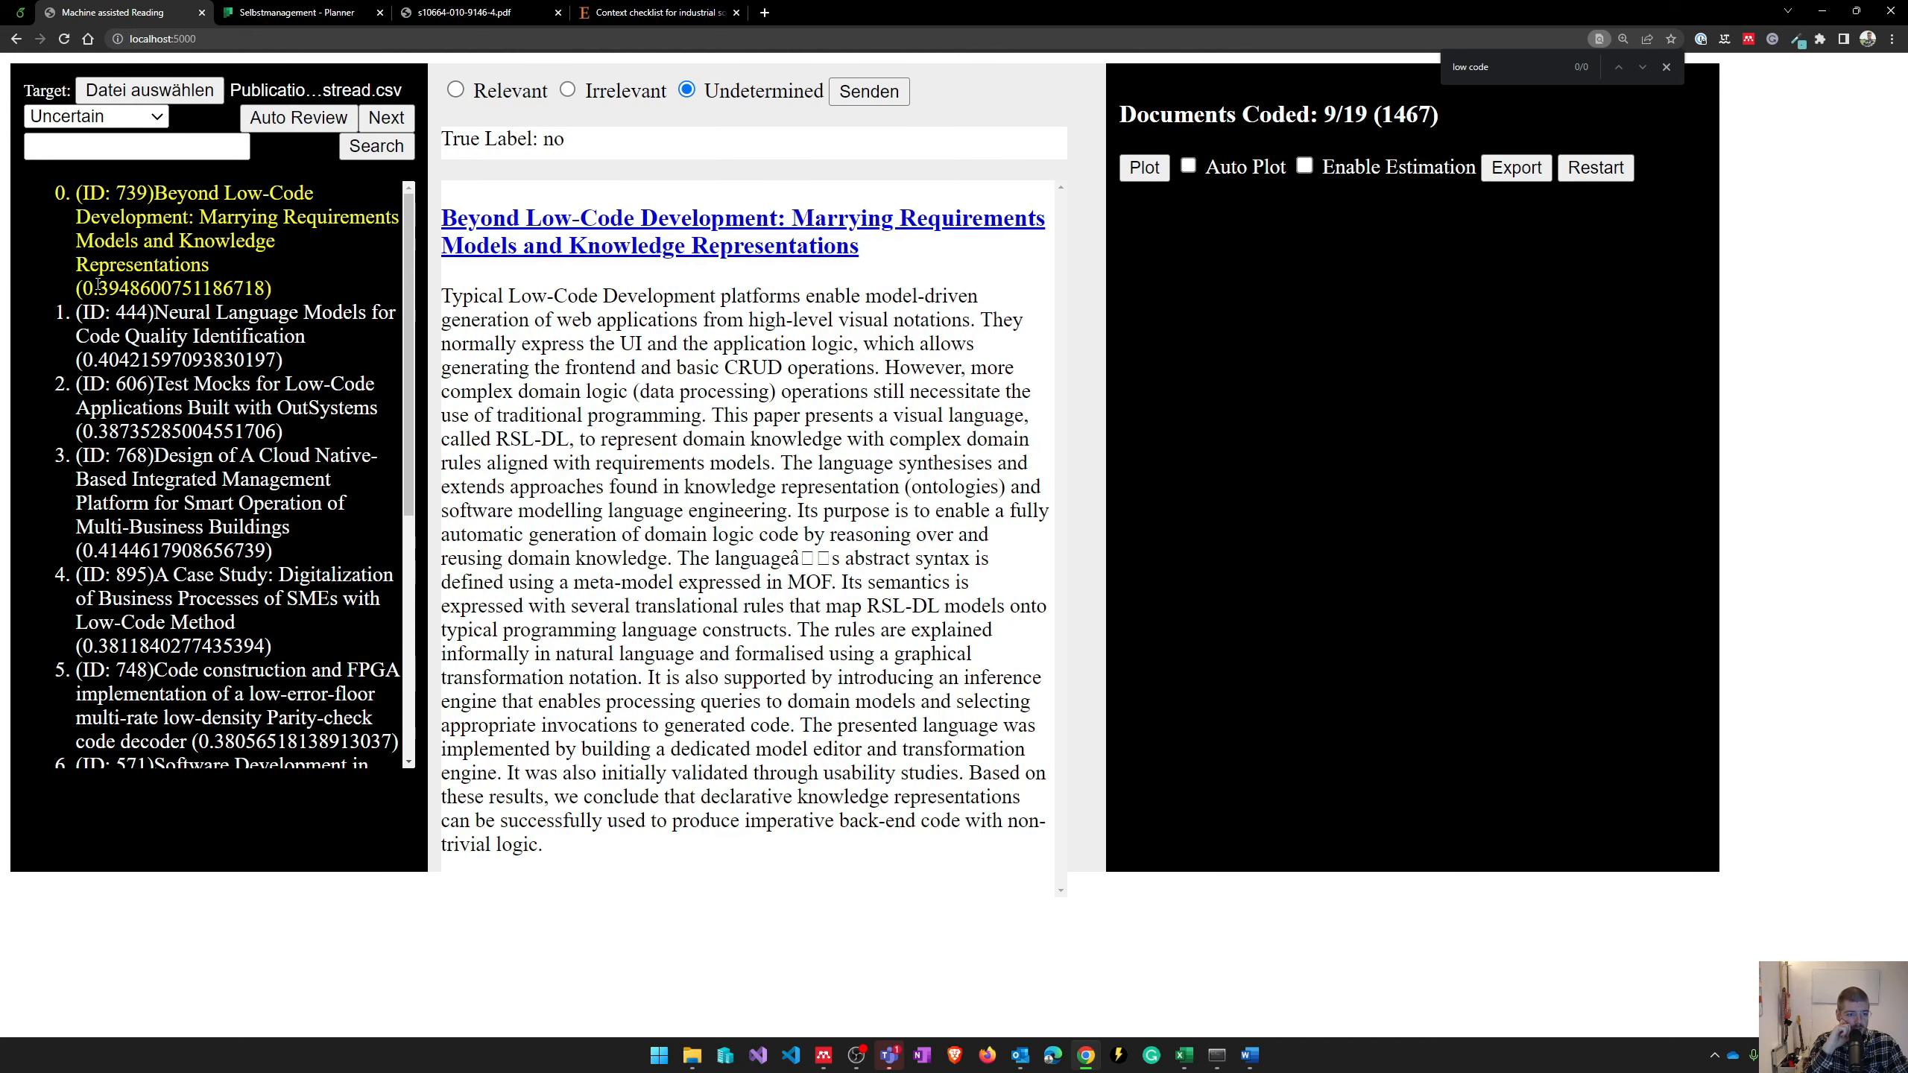
# - Review four listed papers from Neural Language Models to the SMEs case study and submit their labels
pyautogui.moveTo(97, 288); pyautogui.dragTo(263, 278)
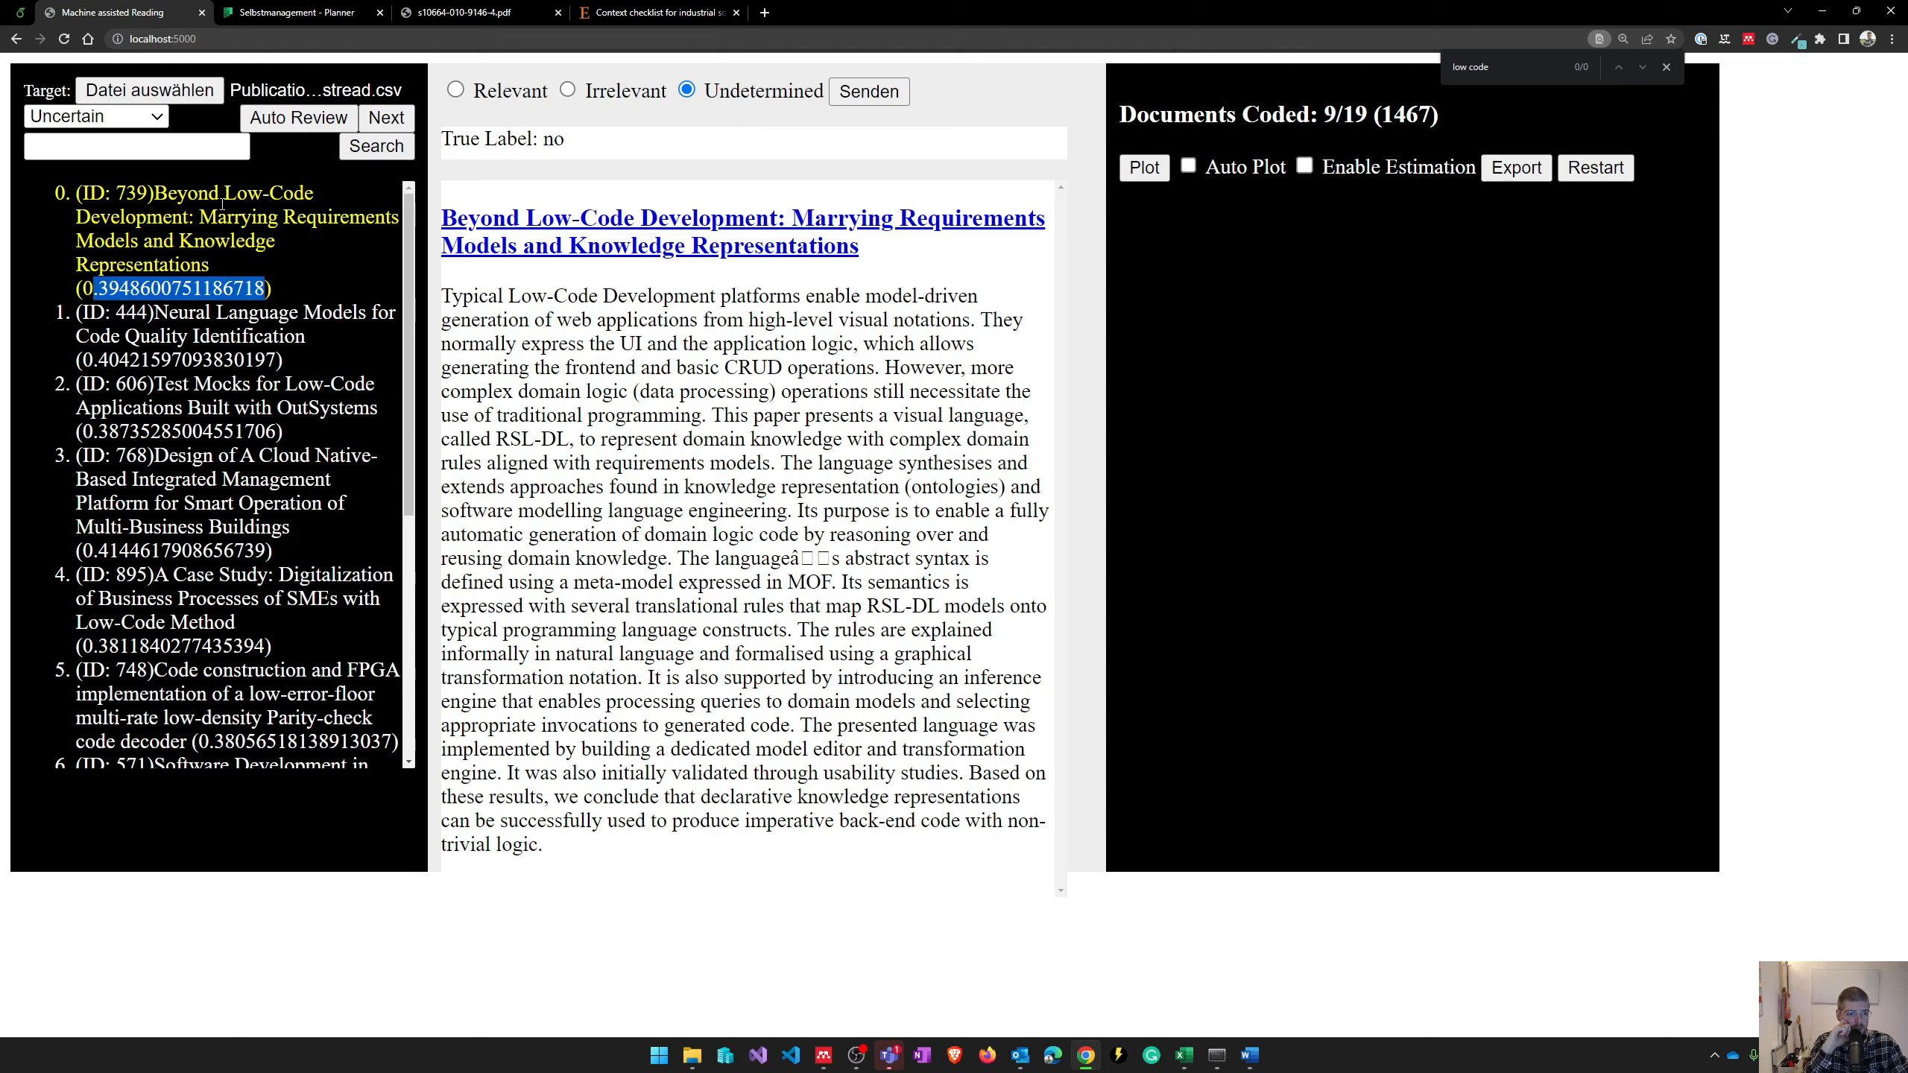
pyautogui.click(196, 338)
pyautogui.click(195, 403)
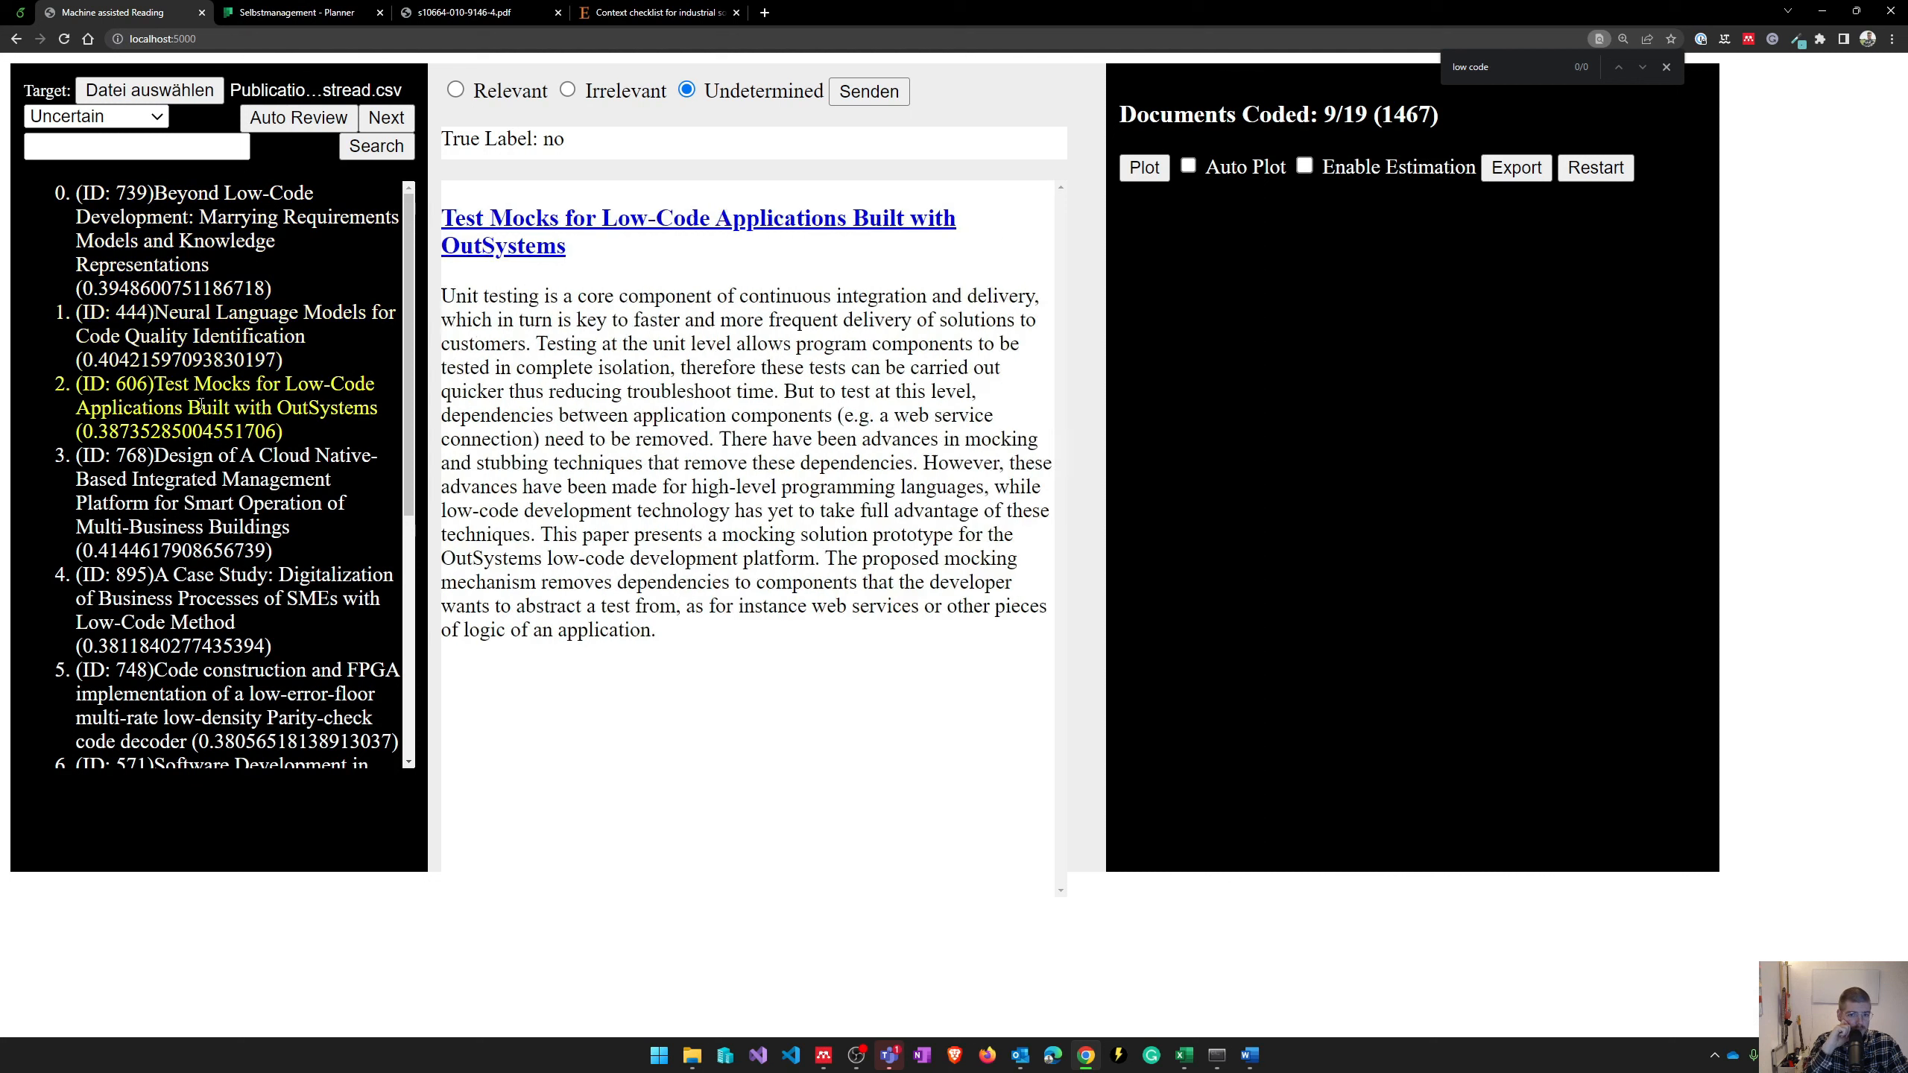
pyautogui.click(219, 479)
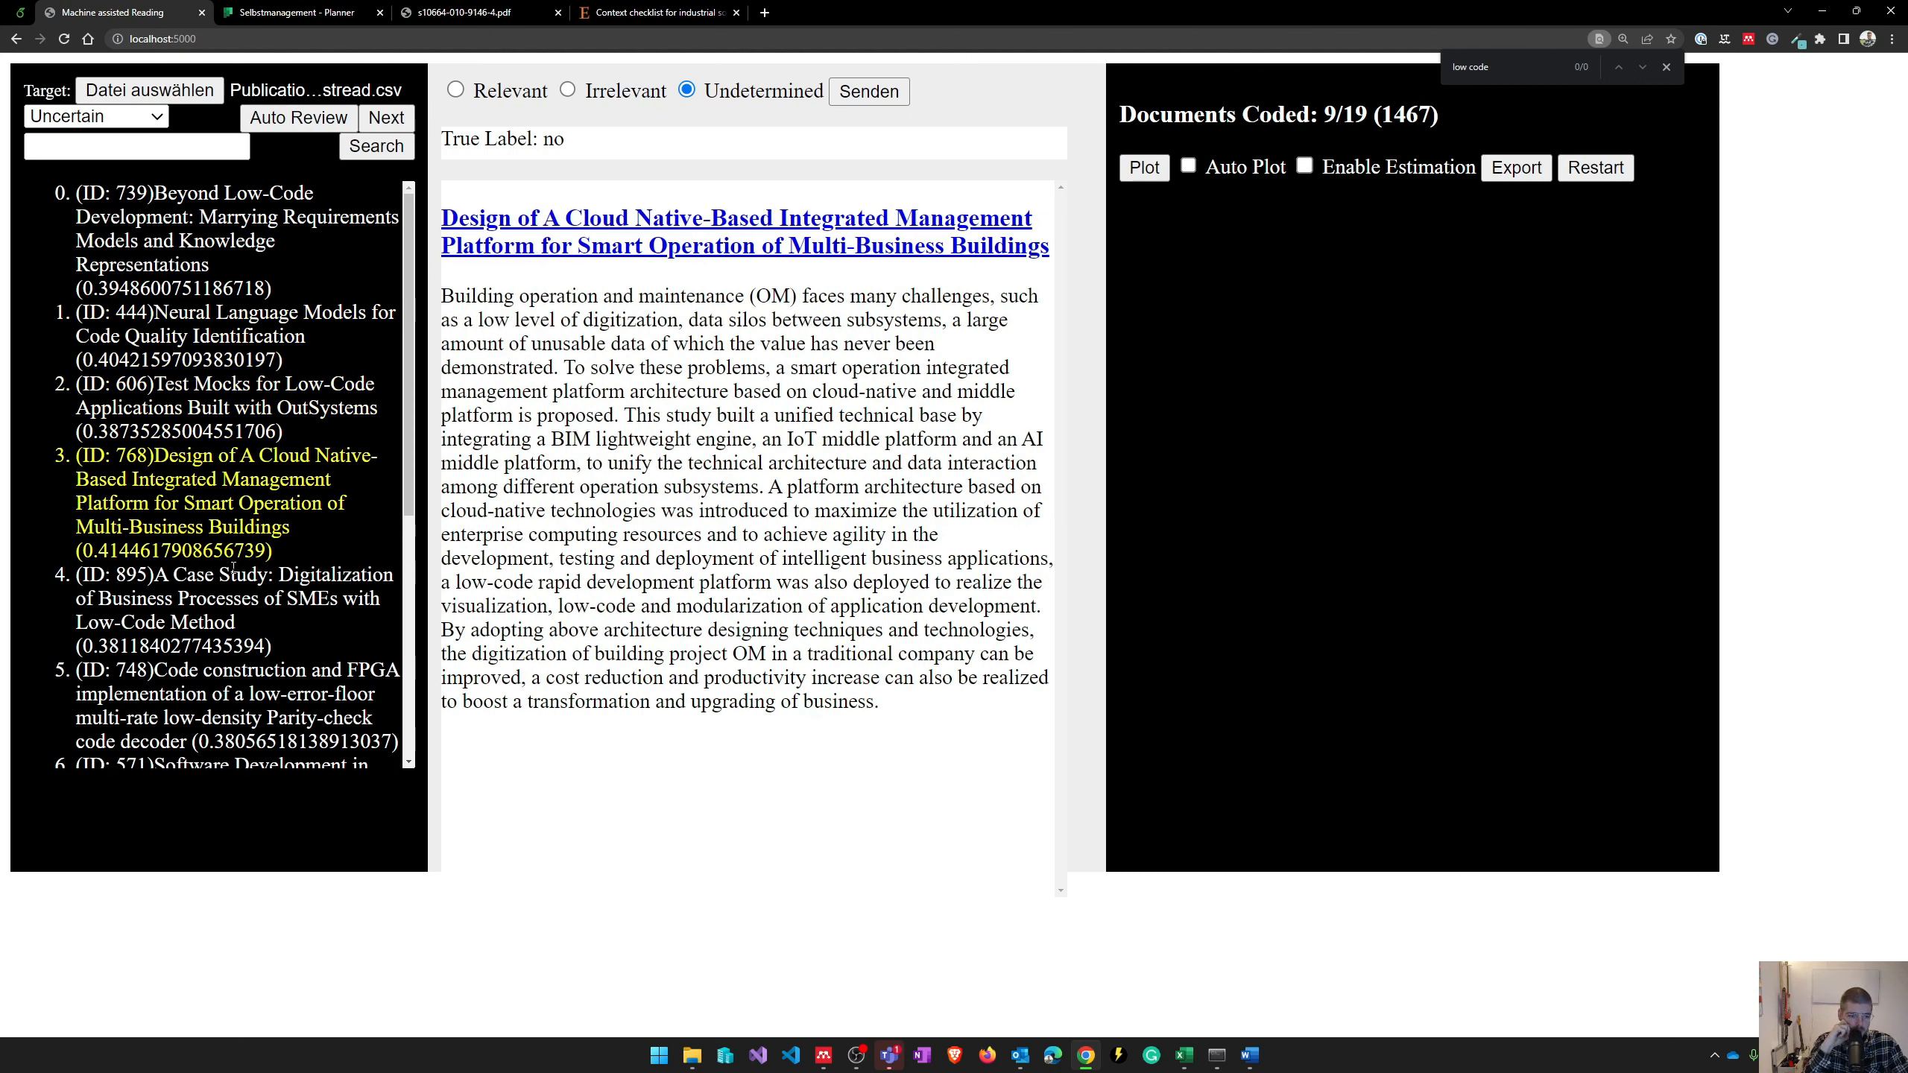
pyautogui.click(219, 590)
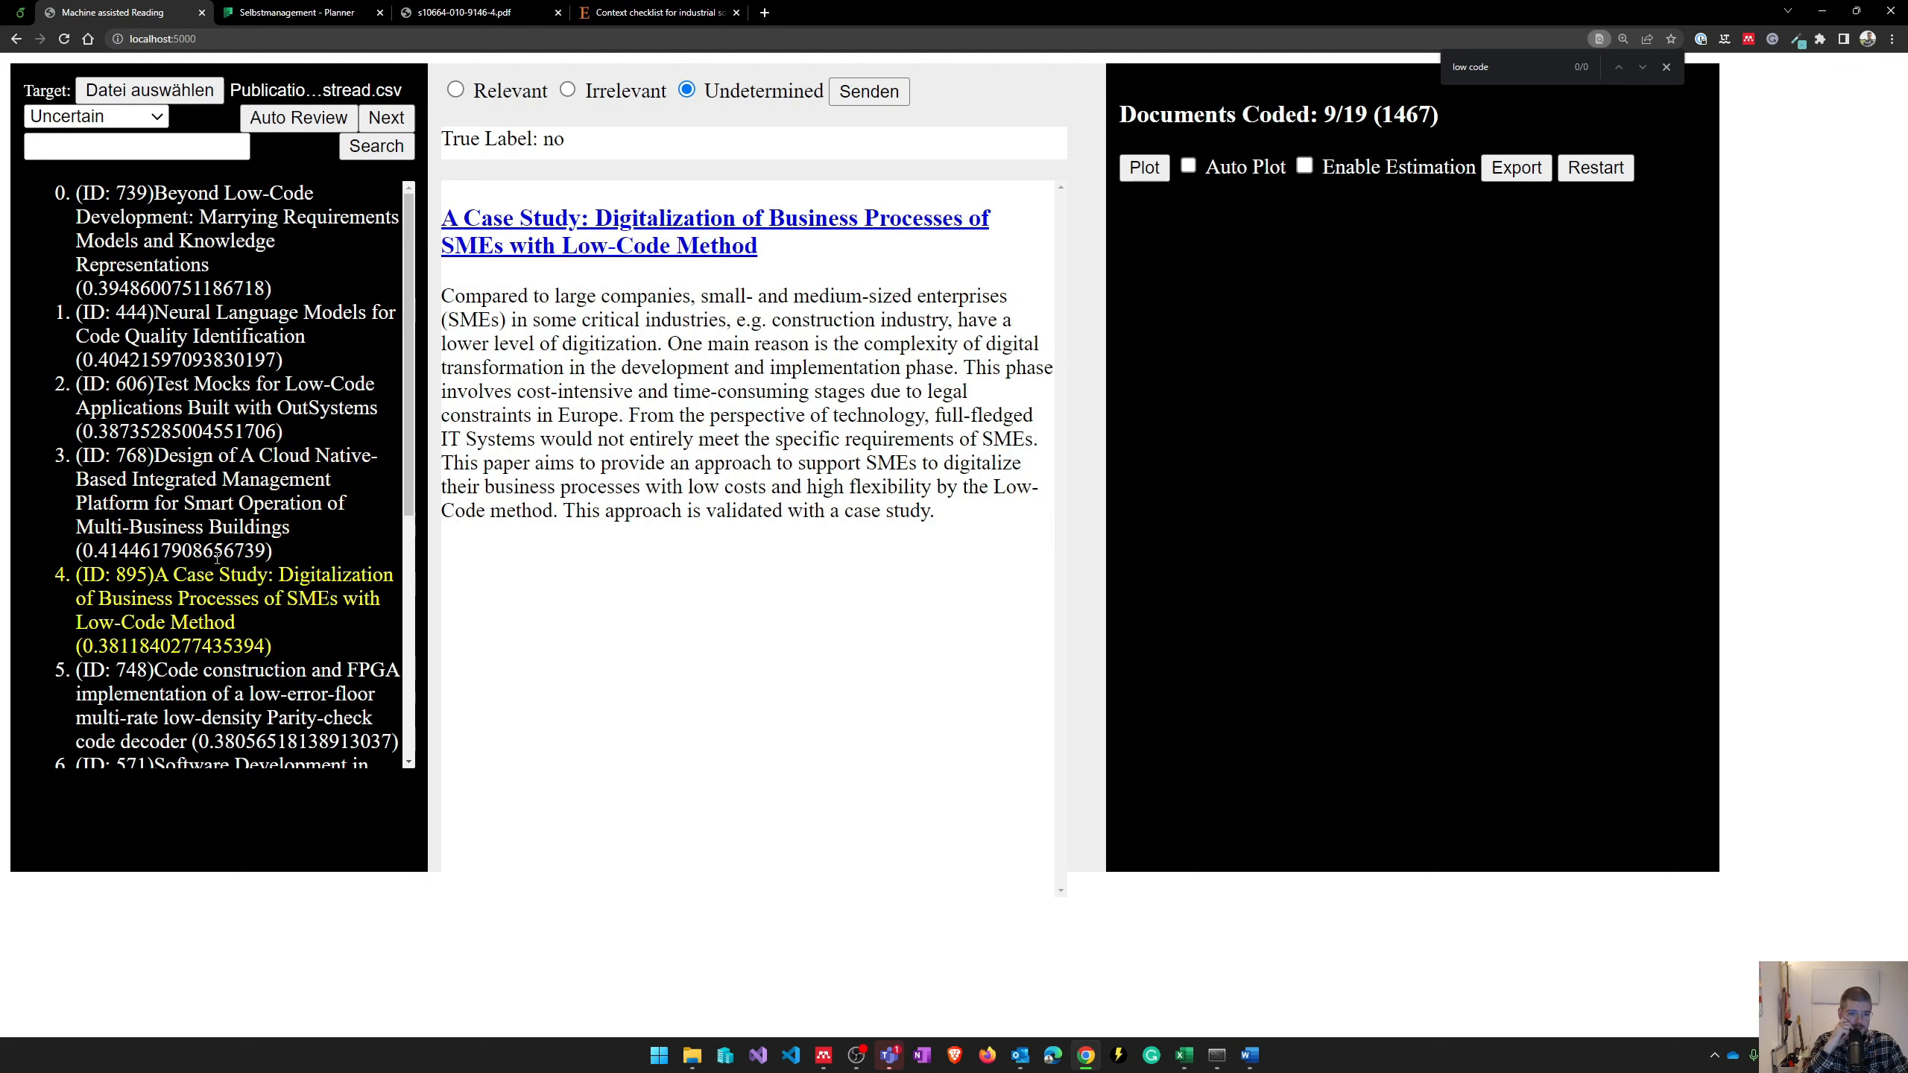
pyautogui.click(299, 117)
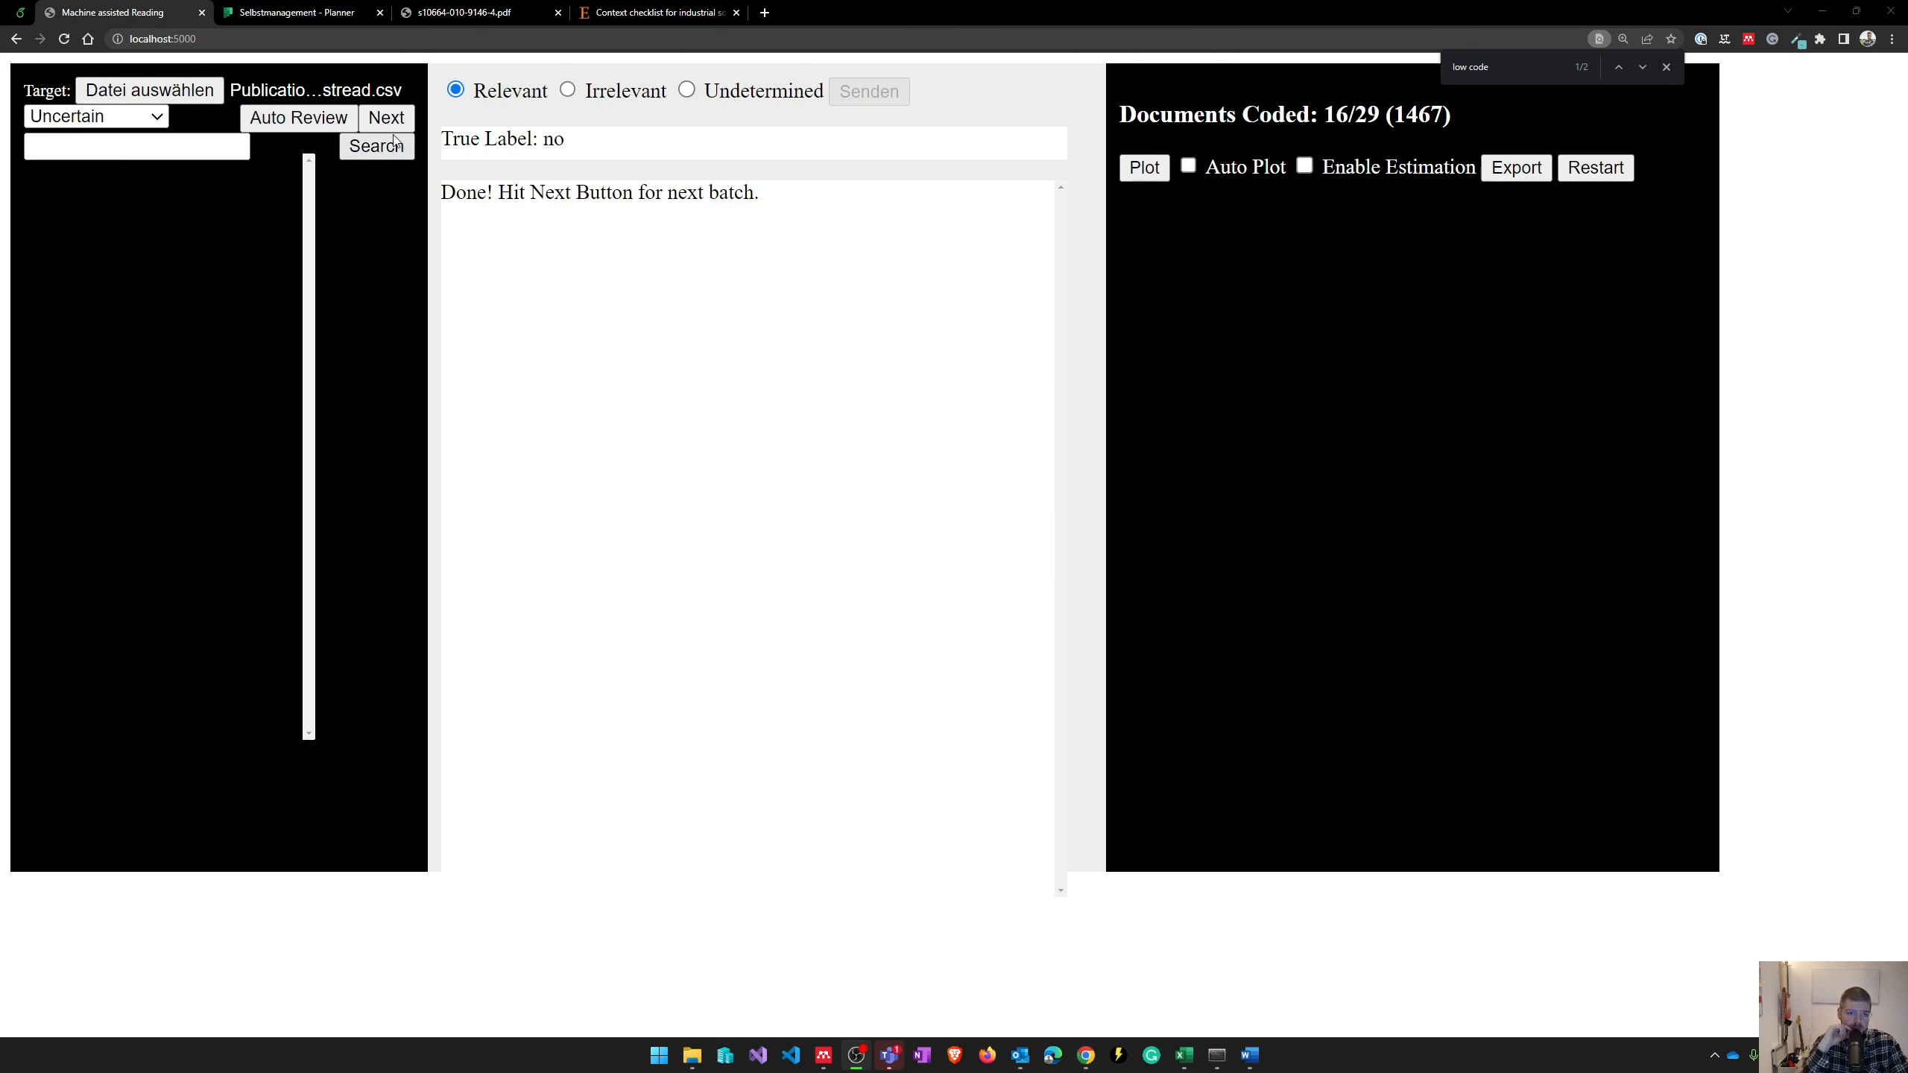
# - Load the next batch of papers and check the top paper's relevance score
pyautogui.click(220, 149)
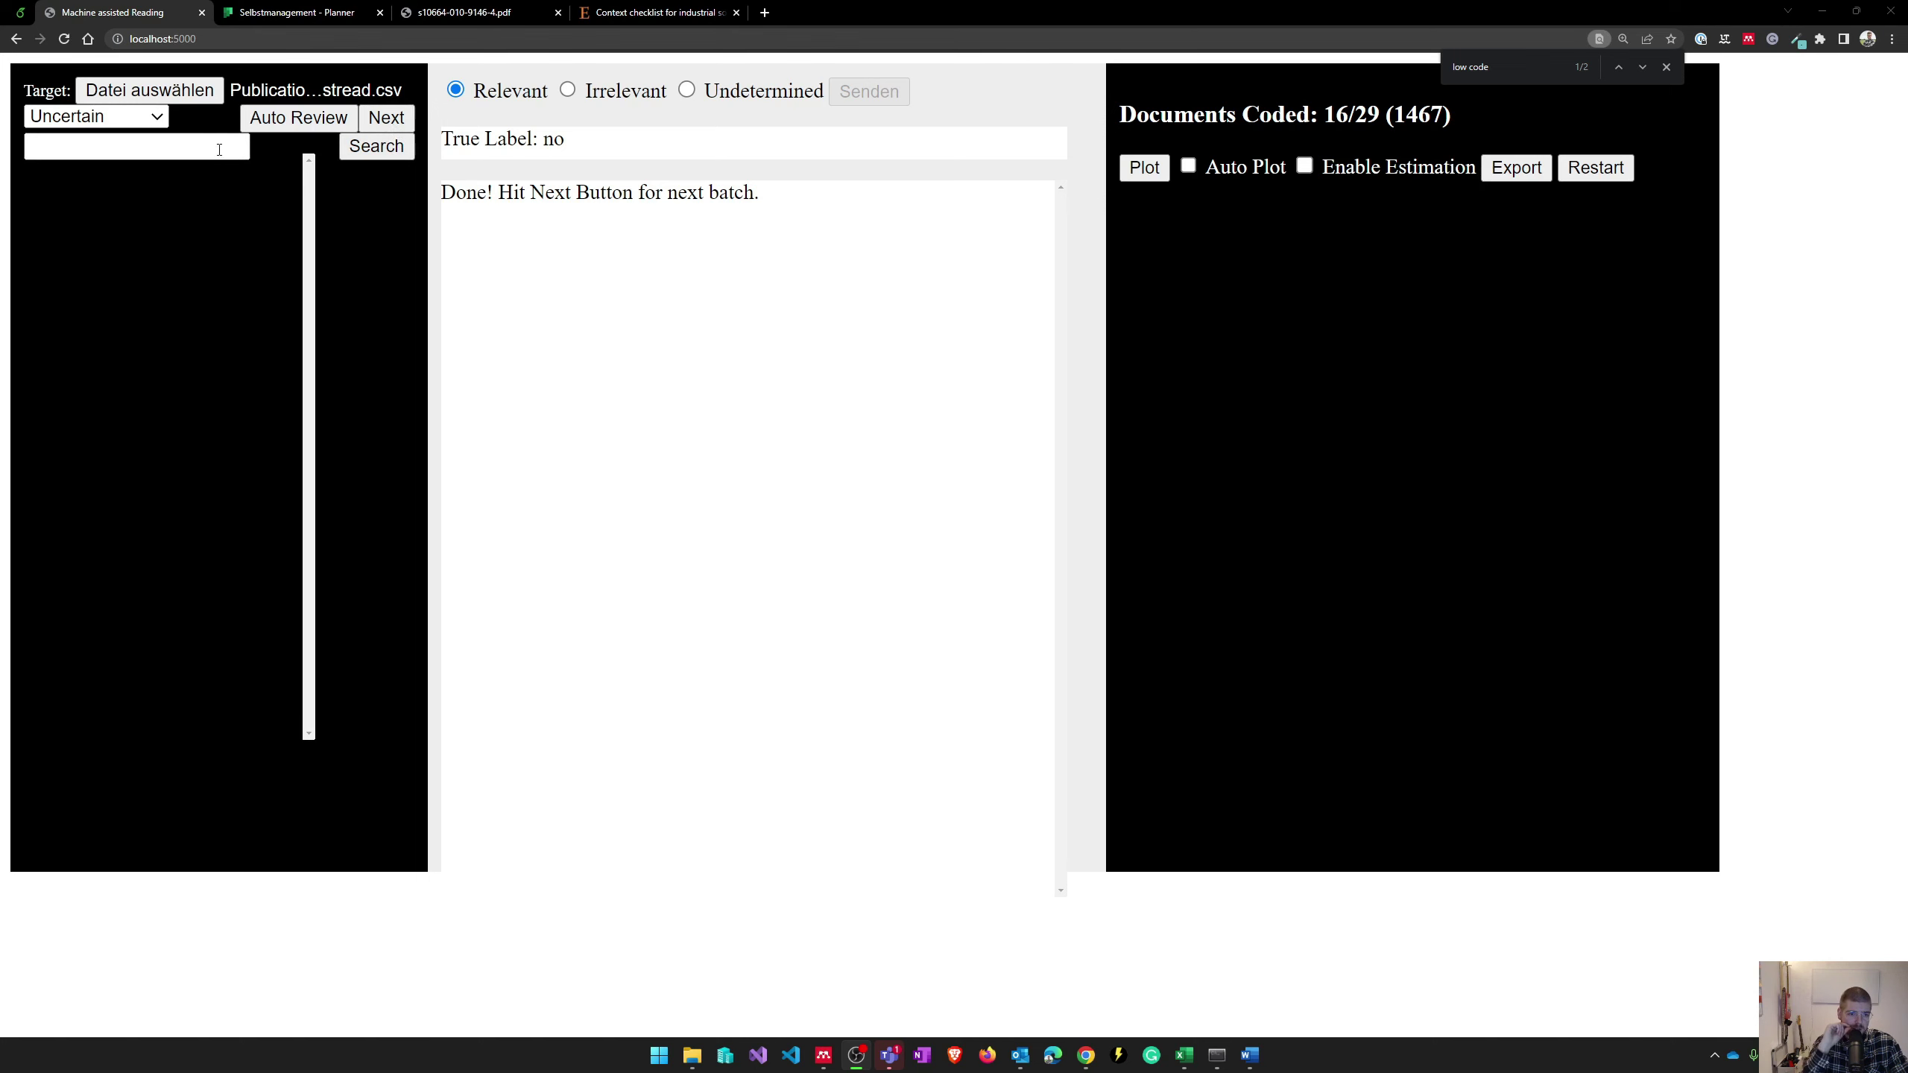
pyautogui.click(393, 121)
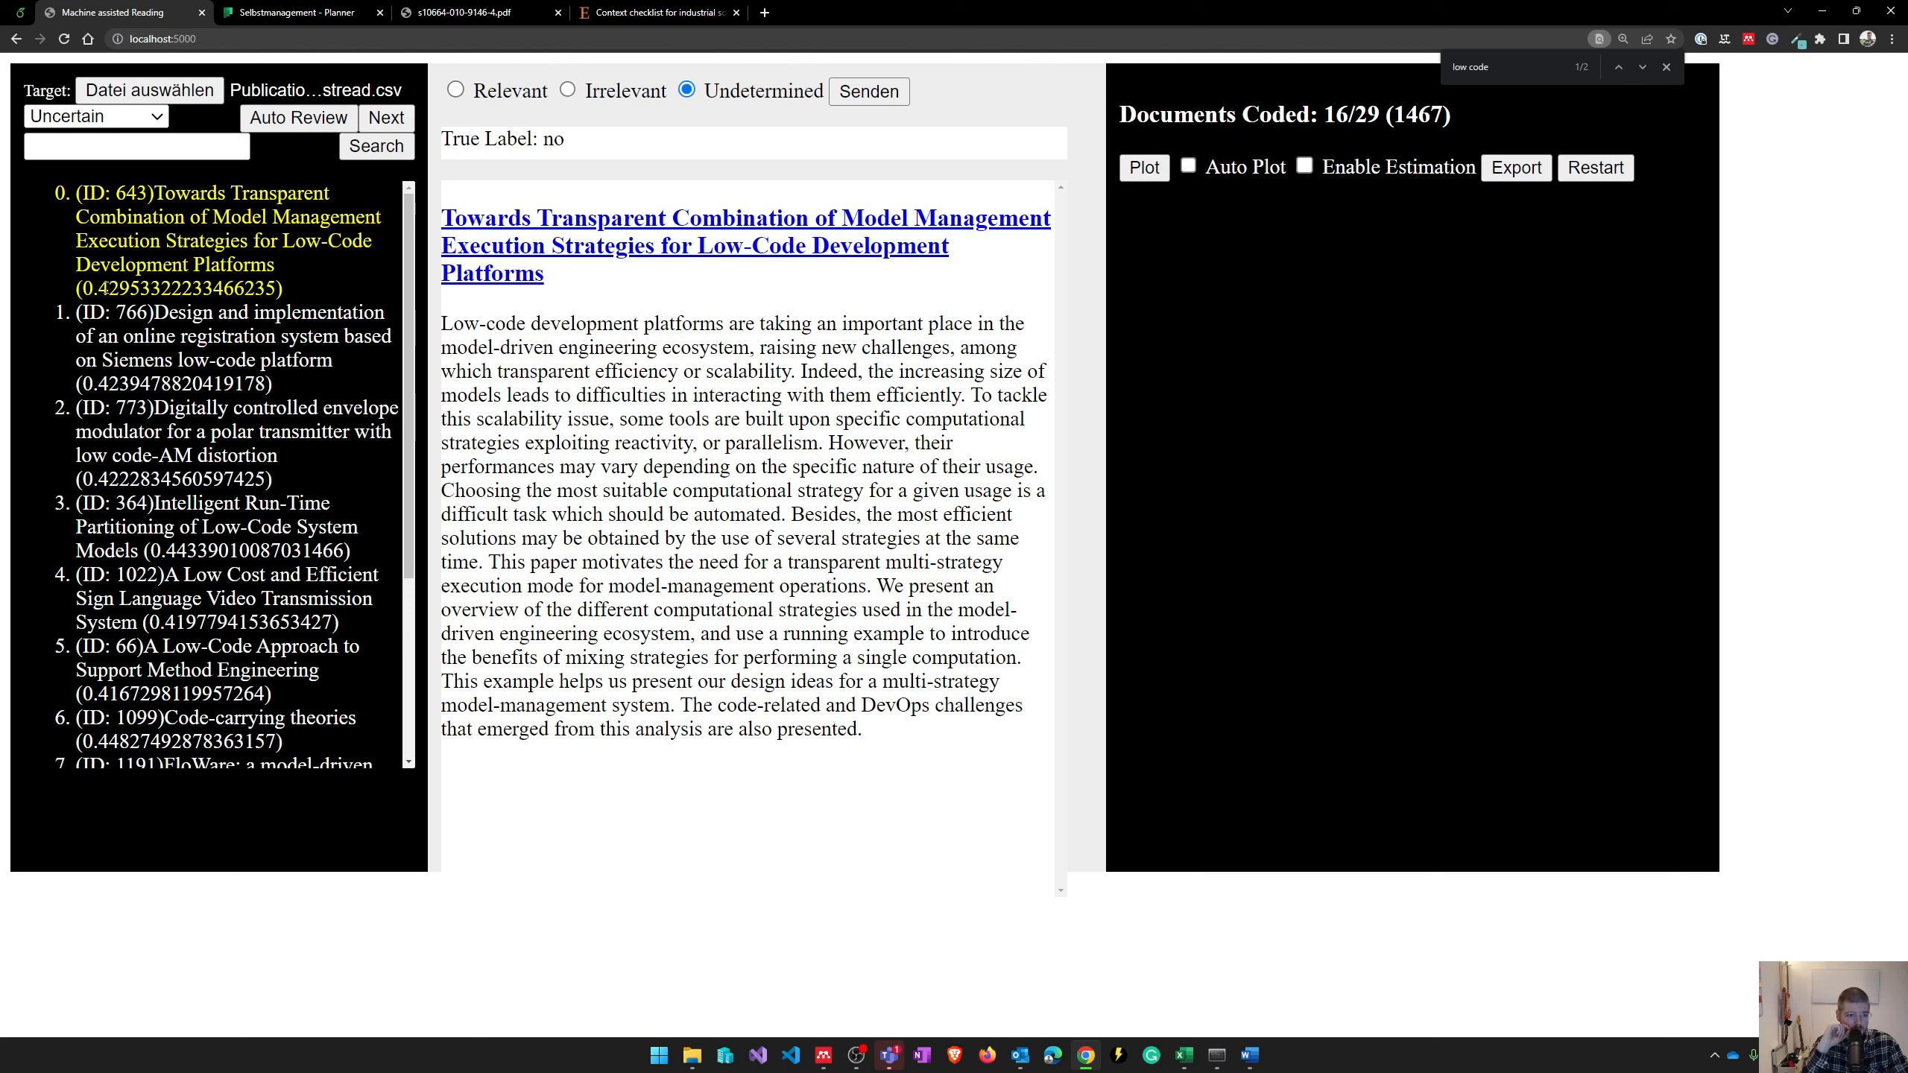
pyautogui.moveTo(99, 288); pyautogui.dragTo(278, 289)
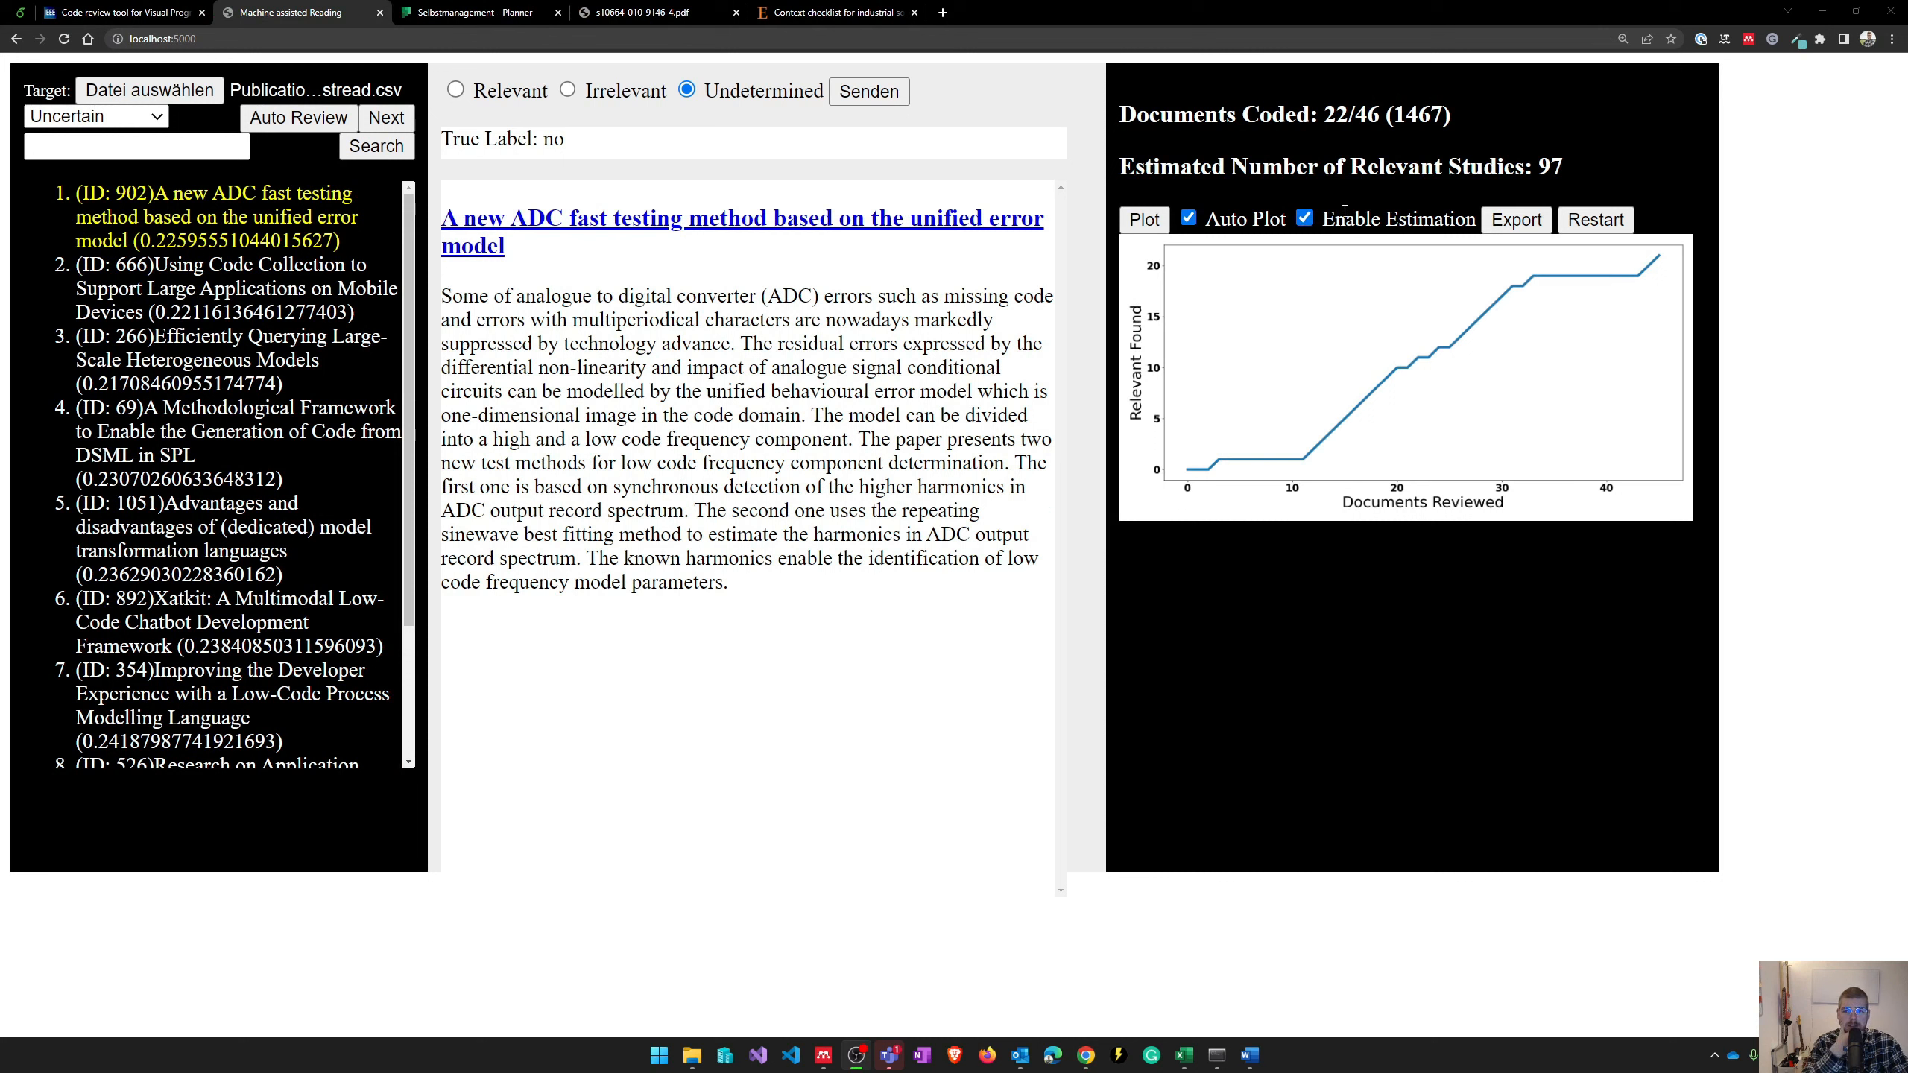
# - Check the stats panel: estimate of 97 relevant studies against the reviewed and relevant-found counts
pyautogui.moveTo(1120, 165); pyautogui.dragTo(1528, 168)
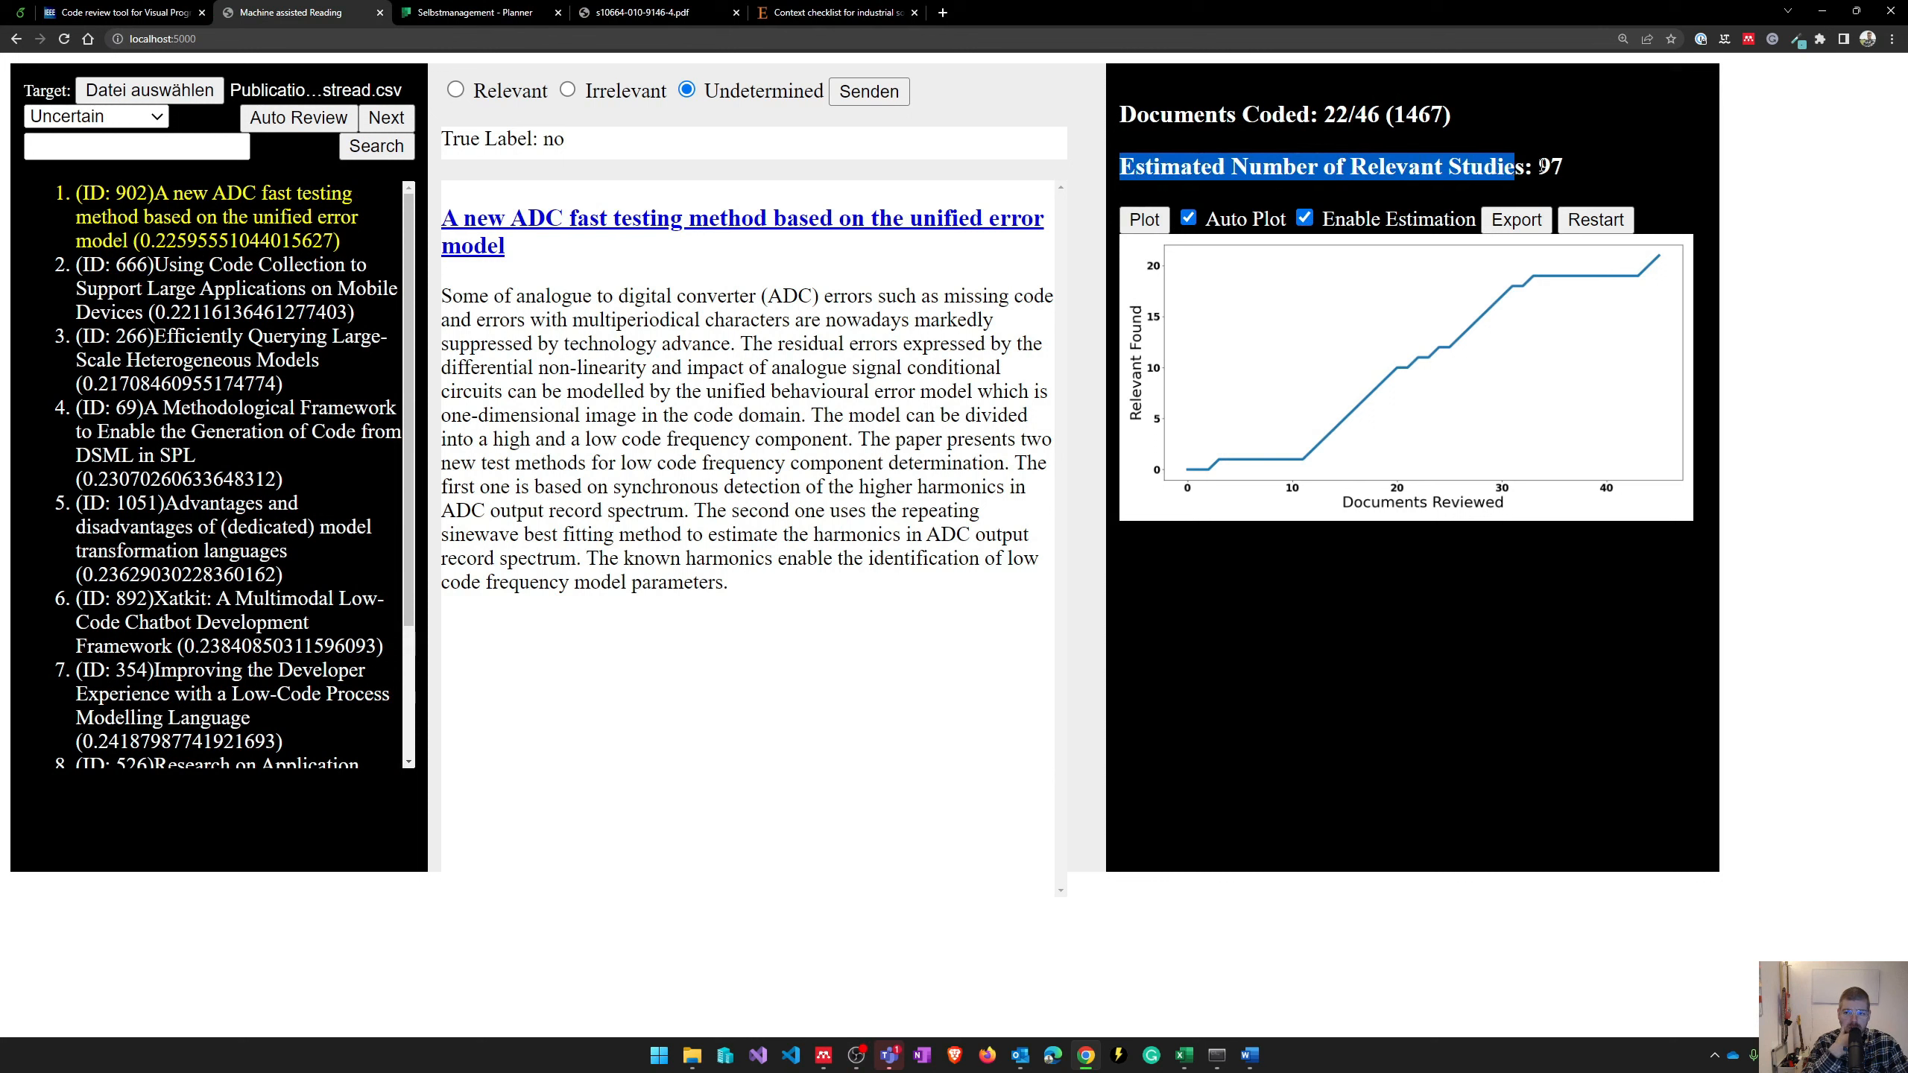
pyautogui.moveTo(1536, 166); pyautogui.dragTo(1565, 166)
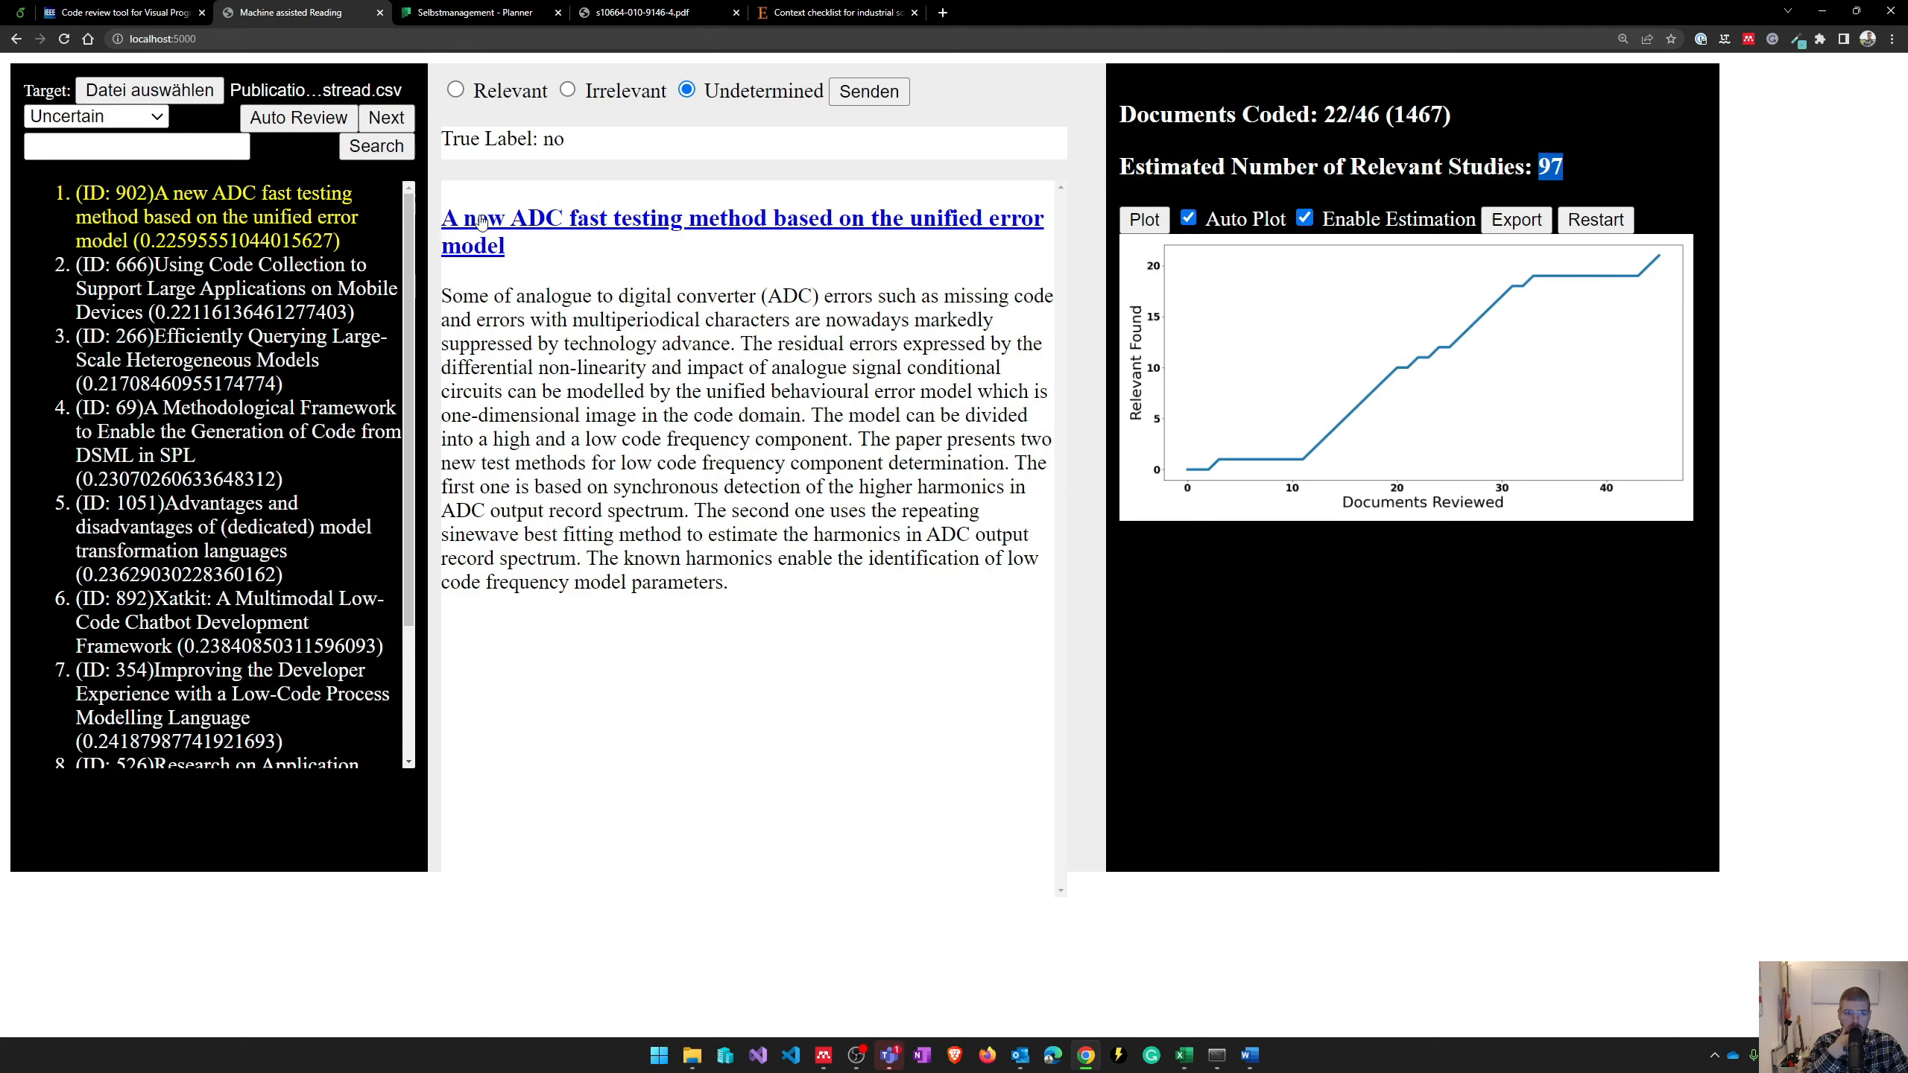
pyautogui.doubleClick(1366, 114)
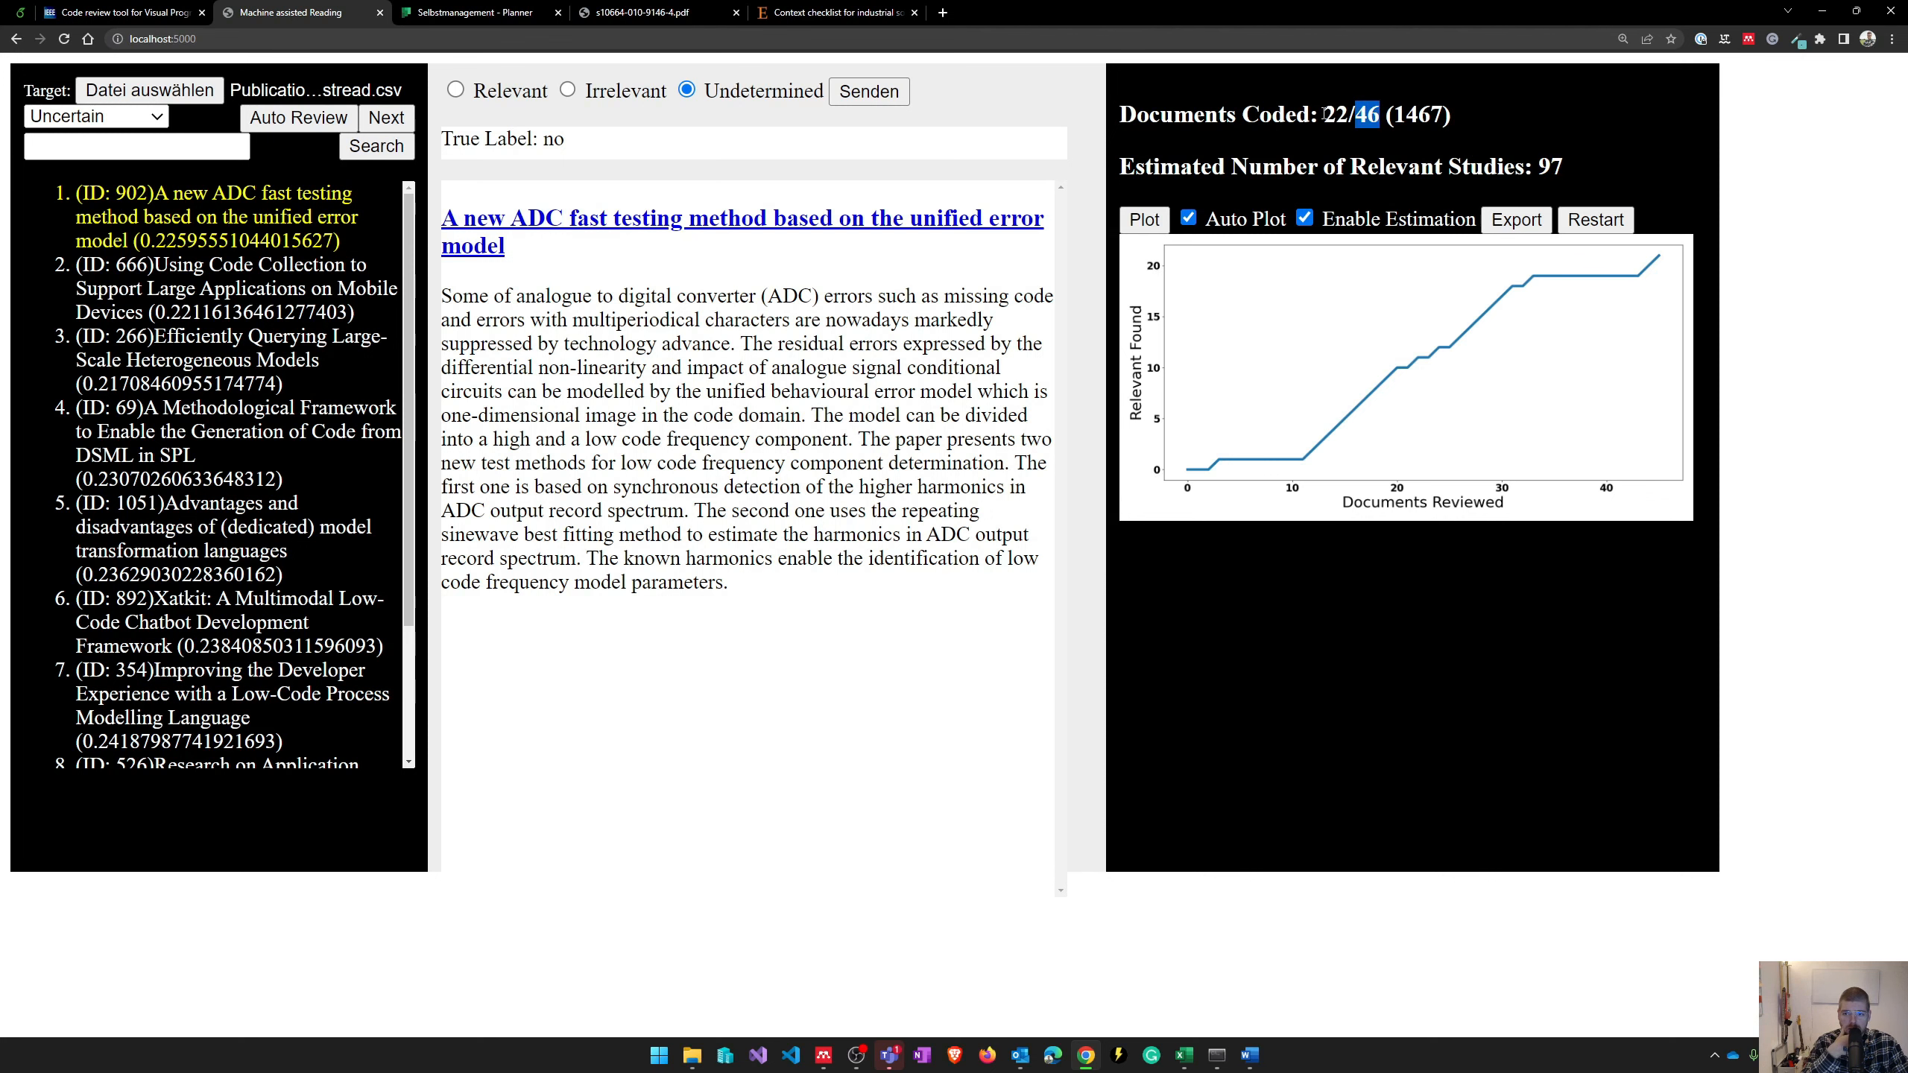
pyautogui.moveTo(1325, 114); pyautogui.dragTo(1350, 117)
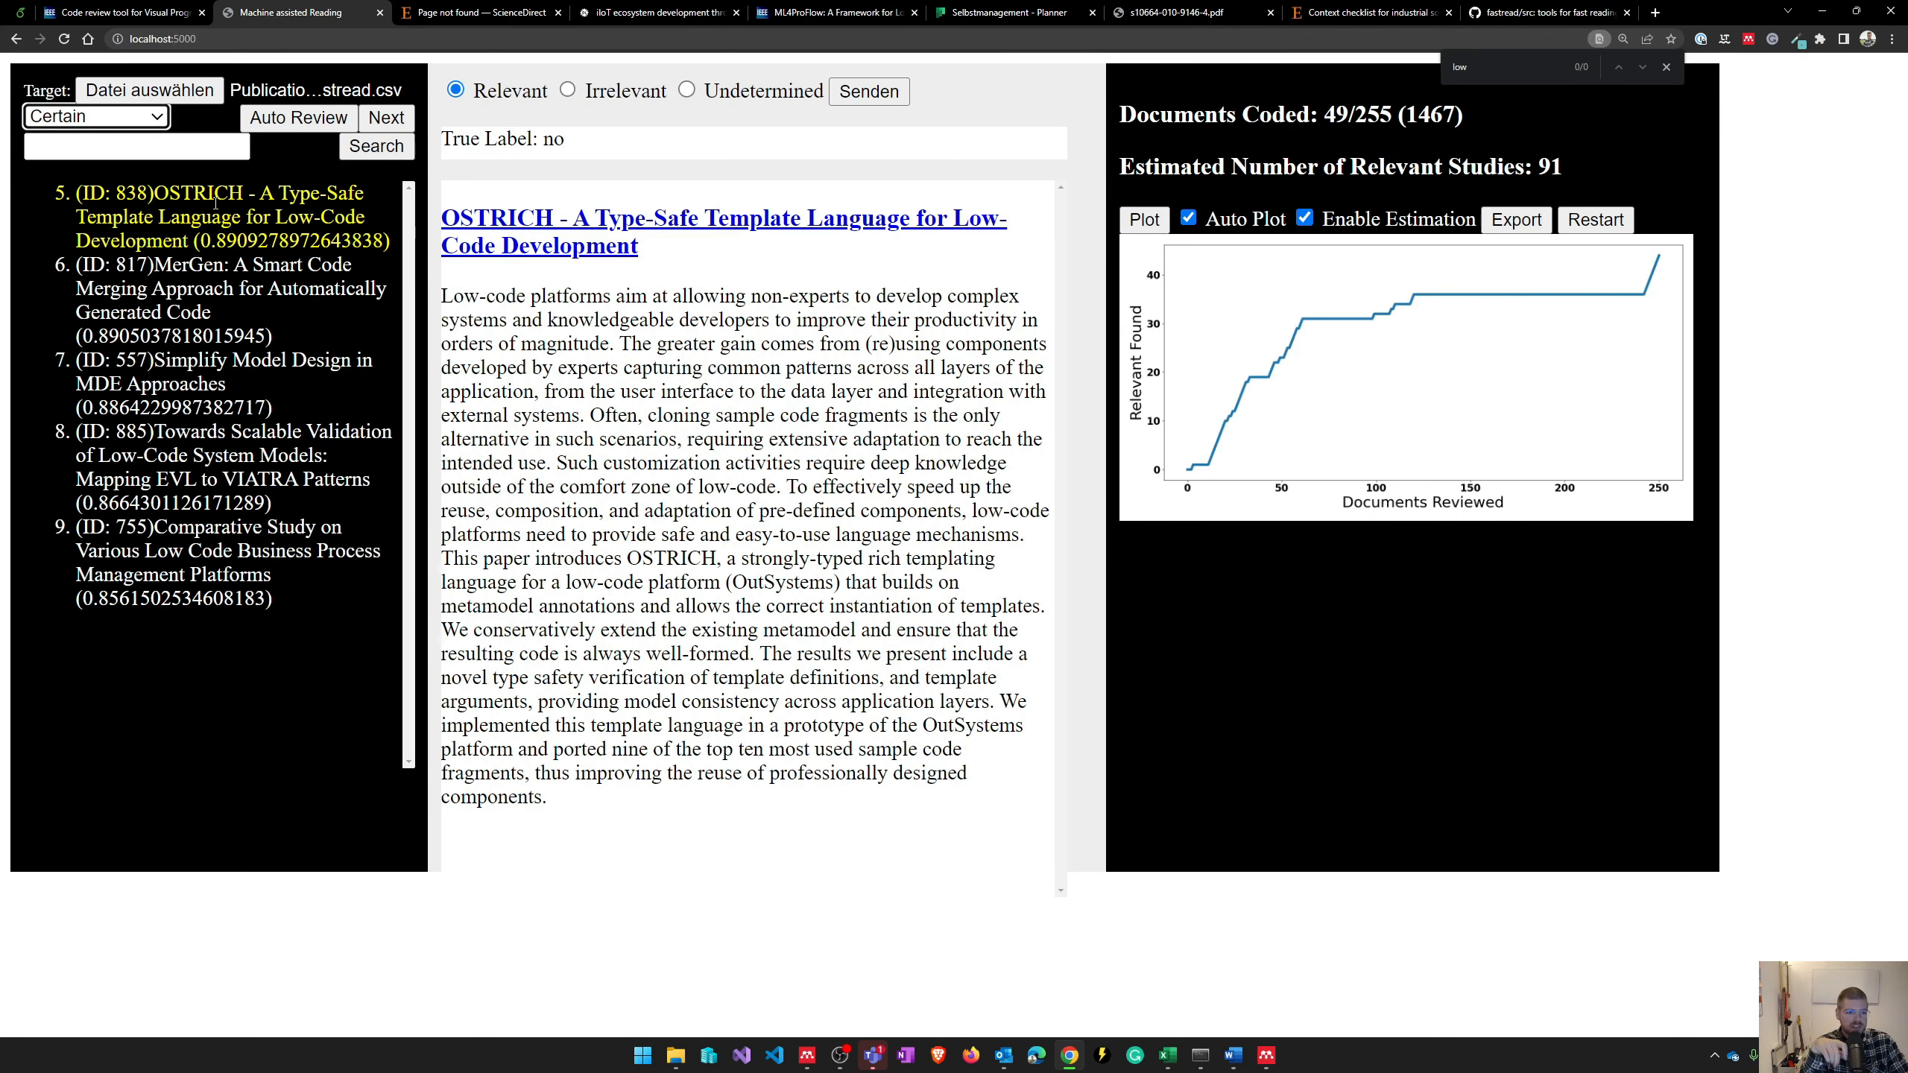
# - Examine the top remaining paper's 0.89 probability score in the ranked list
pyautogui.moveTo(214, 241); pyautogui.dragTo(239, 242)
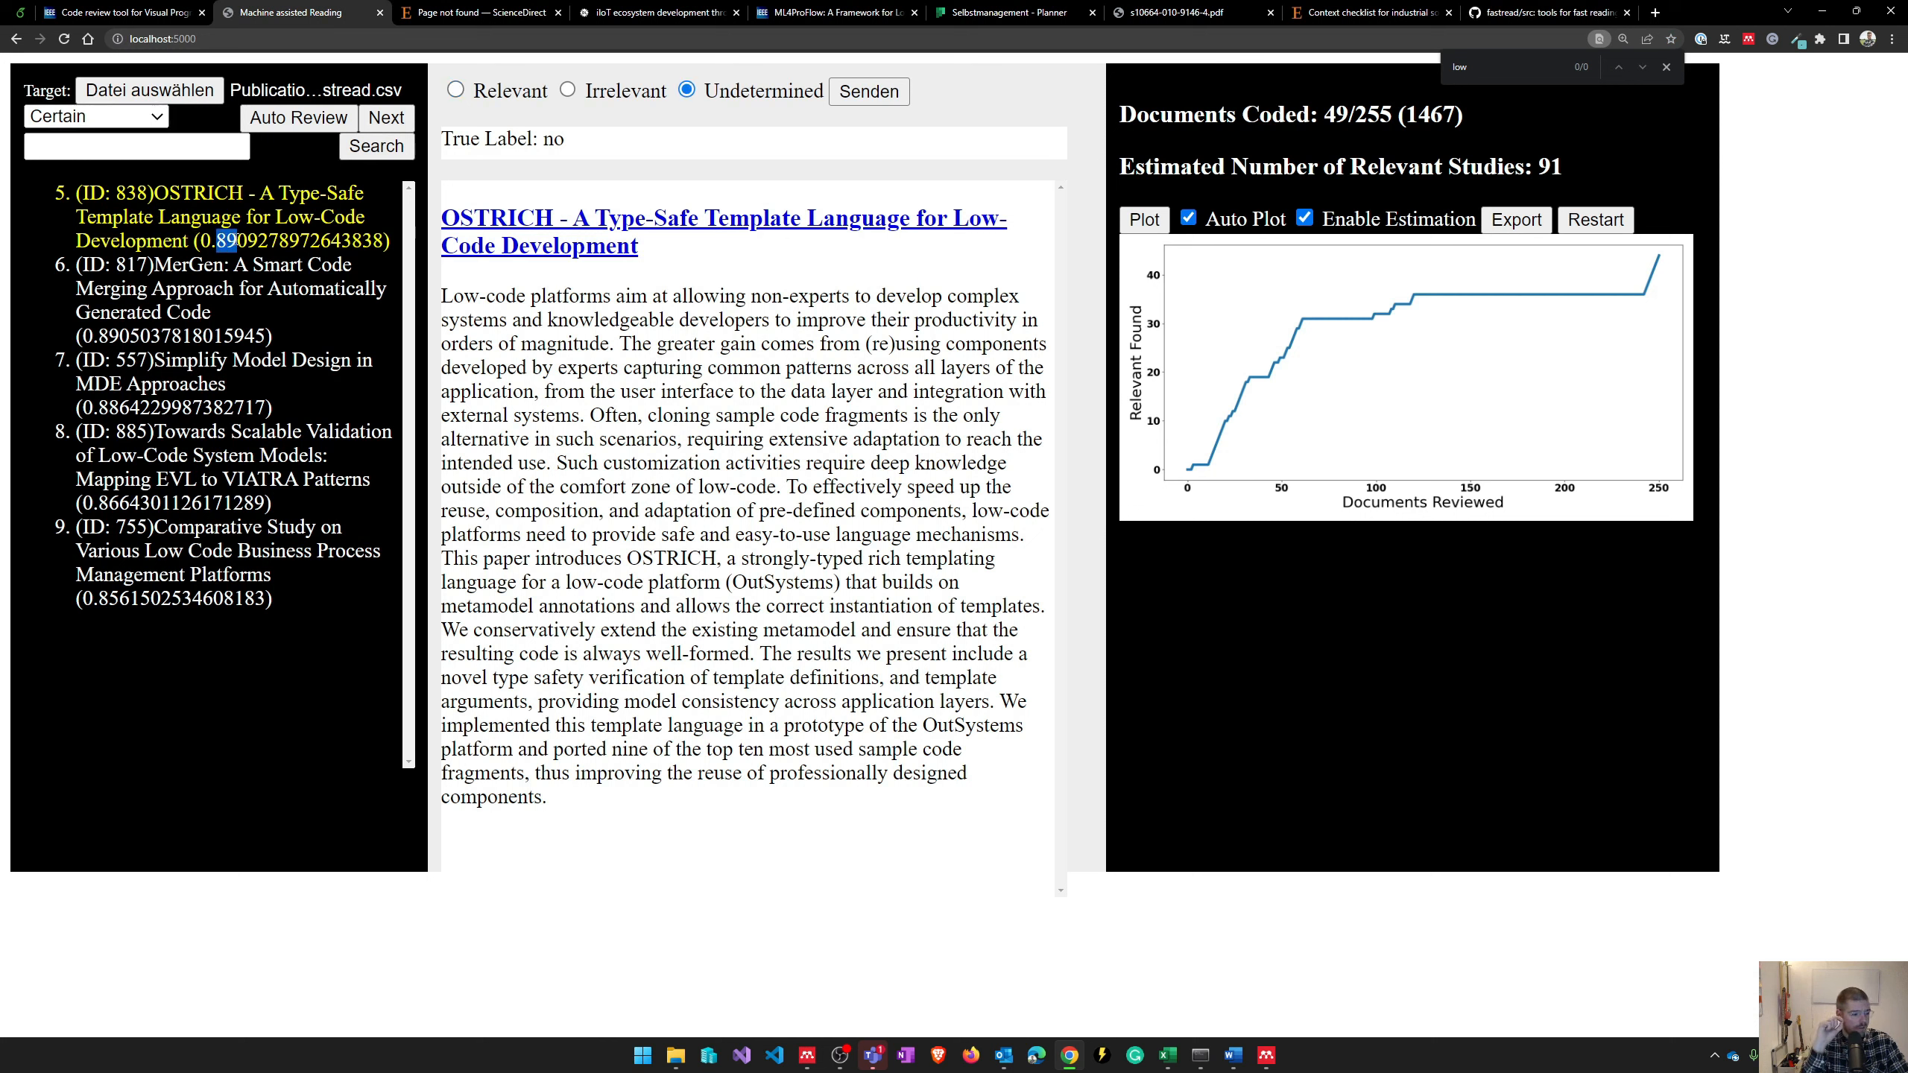
pyautogui.click(214, 245)
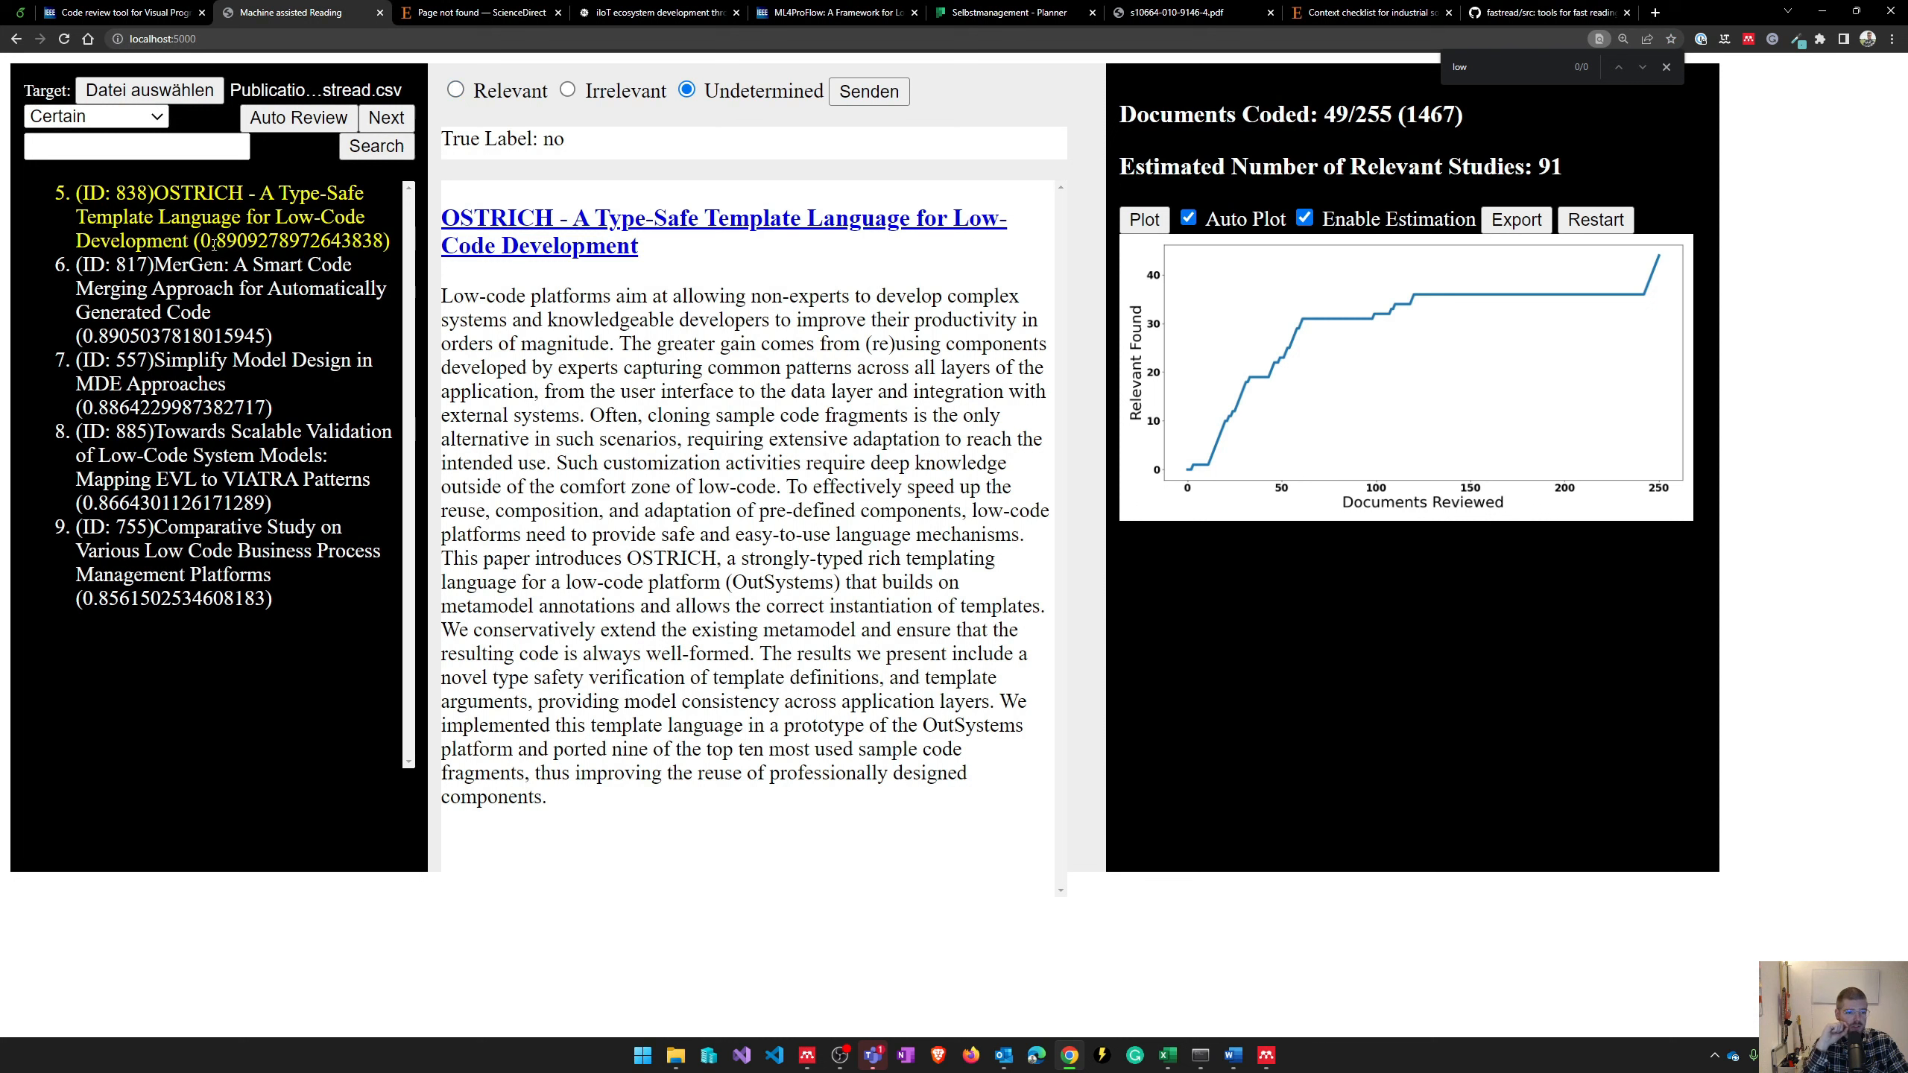
pyautogui.doubleClick(218, 241)
pyautogui.click(454, 91)
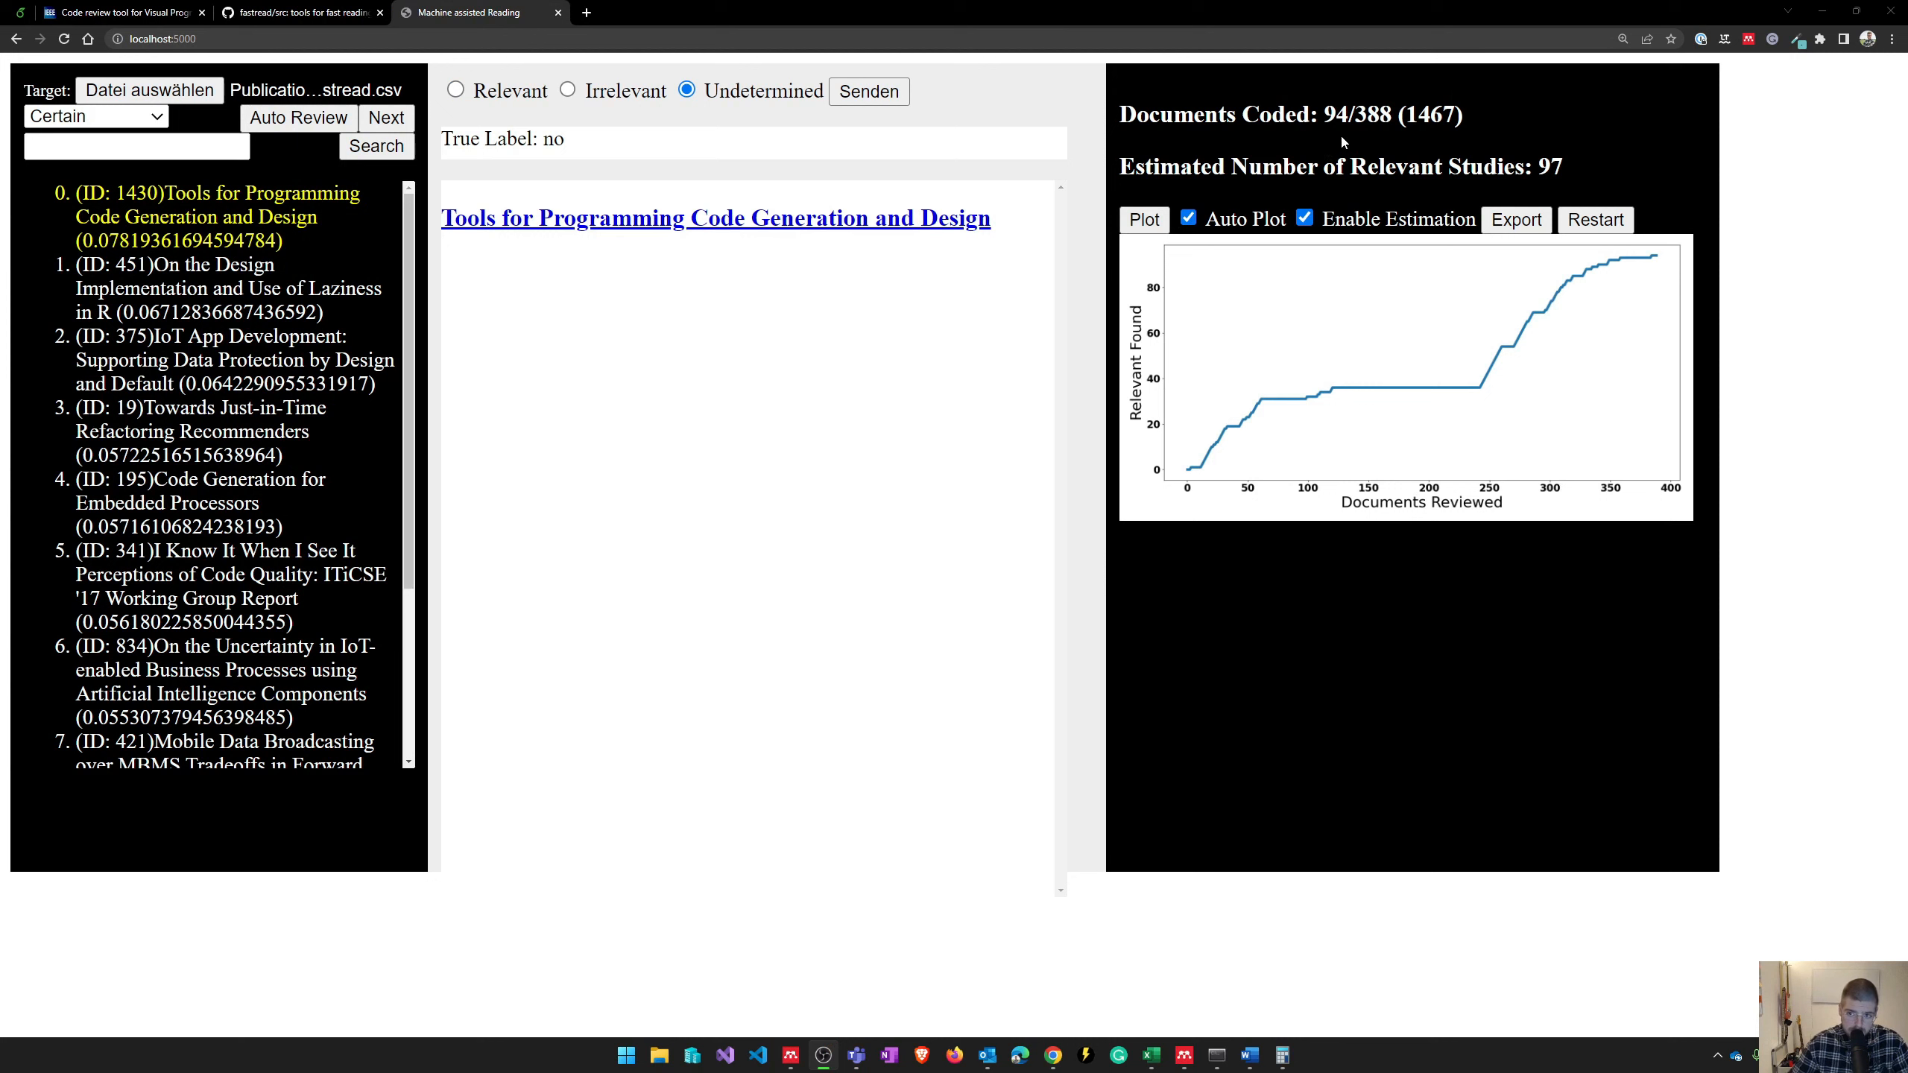
# - Check that 94 relevant studies have been found among 388 reviewed
pyautogui.moveTo(1353, 114); pyautogui.dragTo(1391, 114)
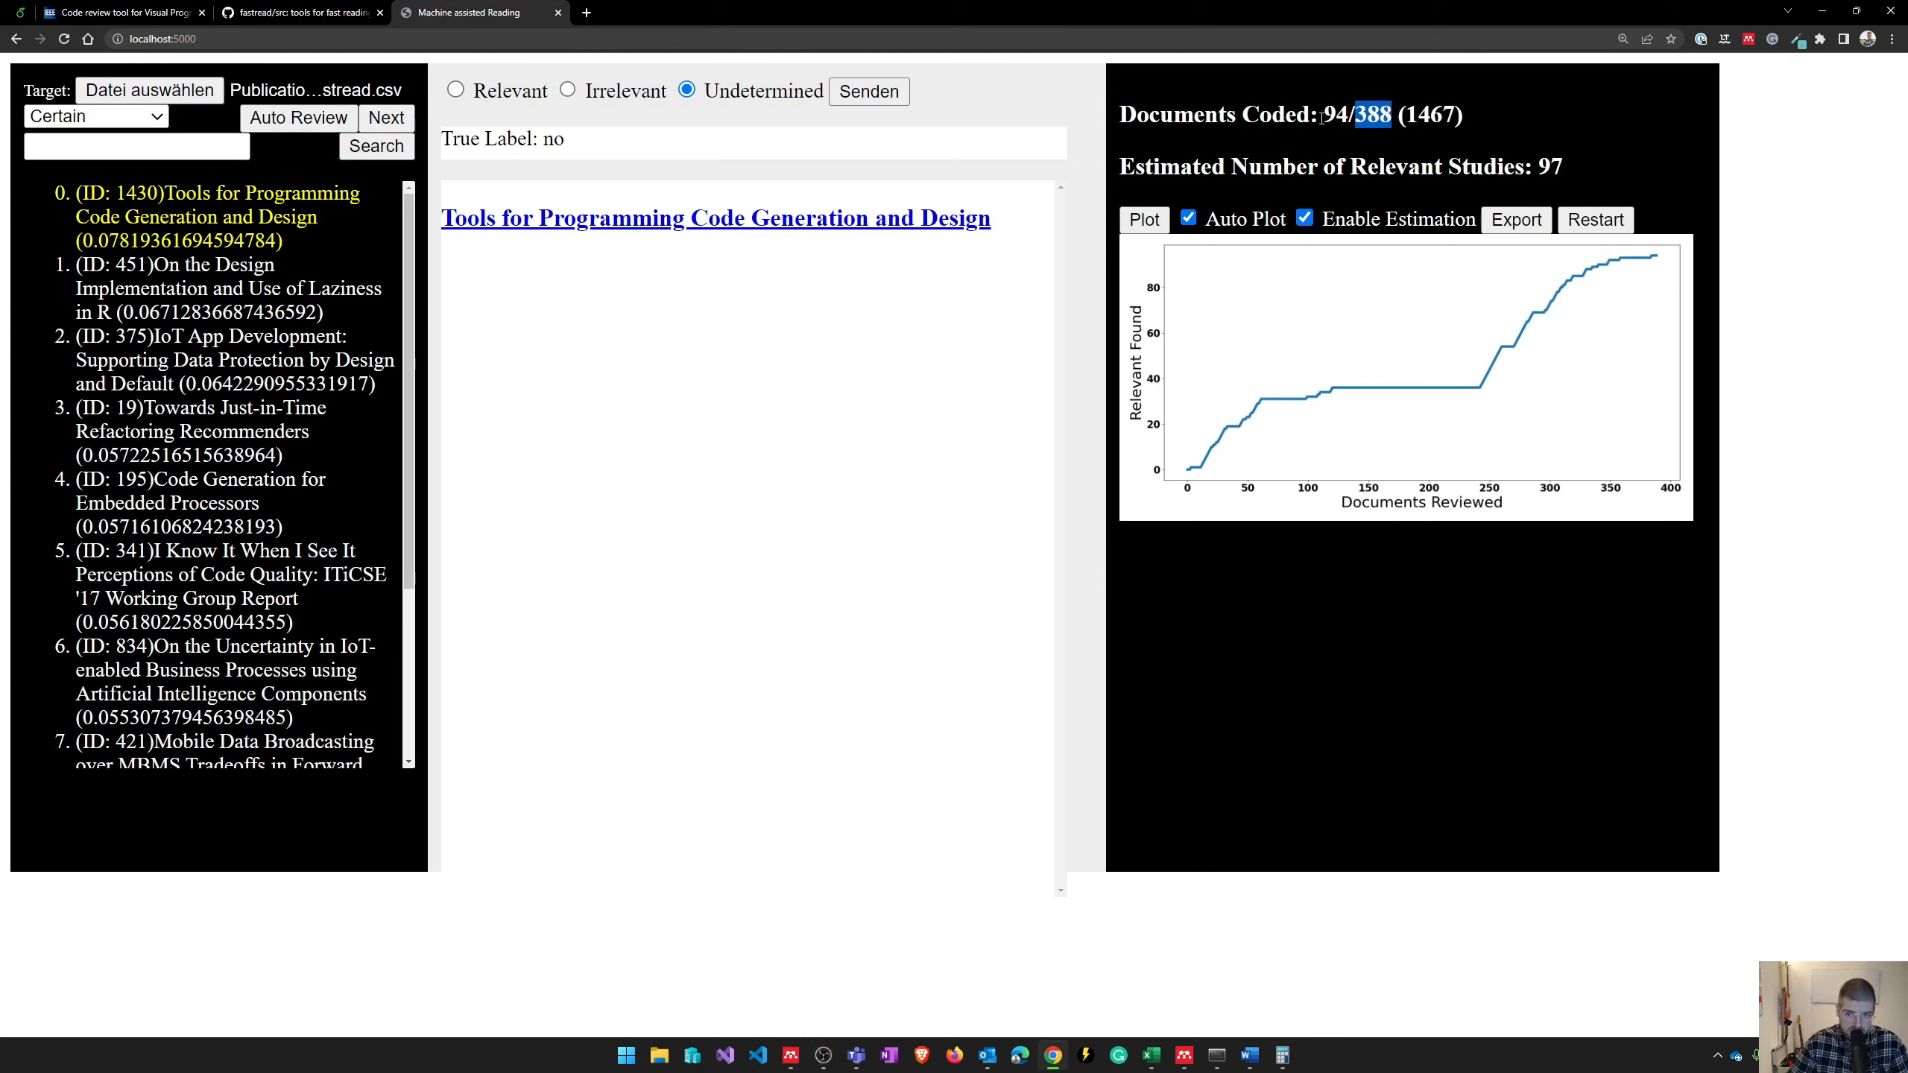
pyautogui.moveTo(1323, 113); pyautogui.dragTo(1345, 114)
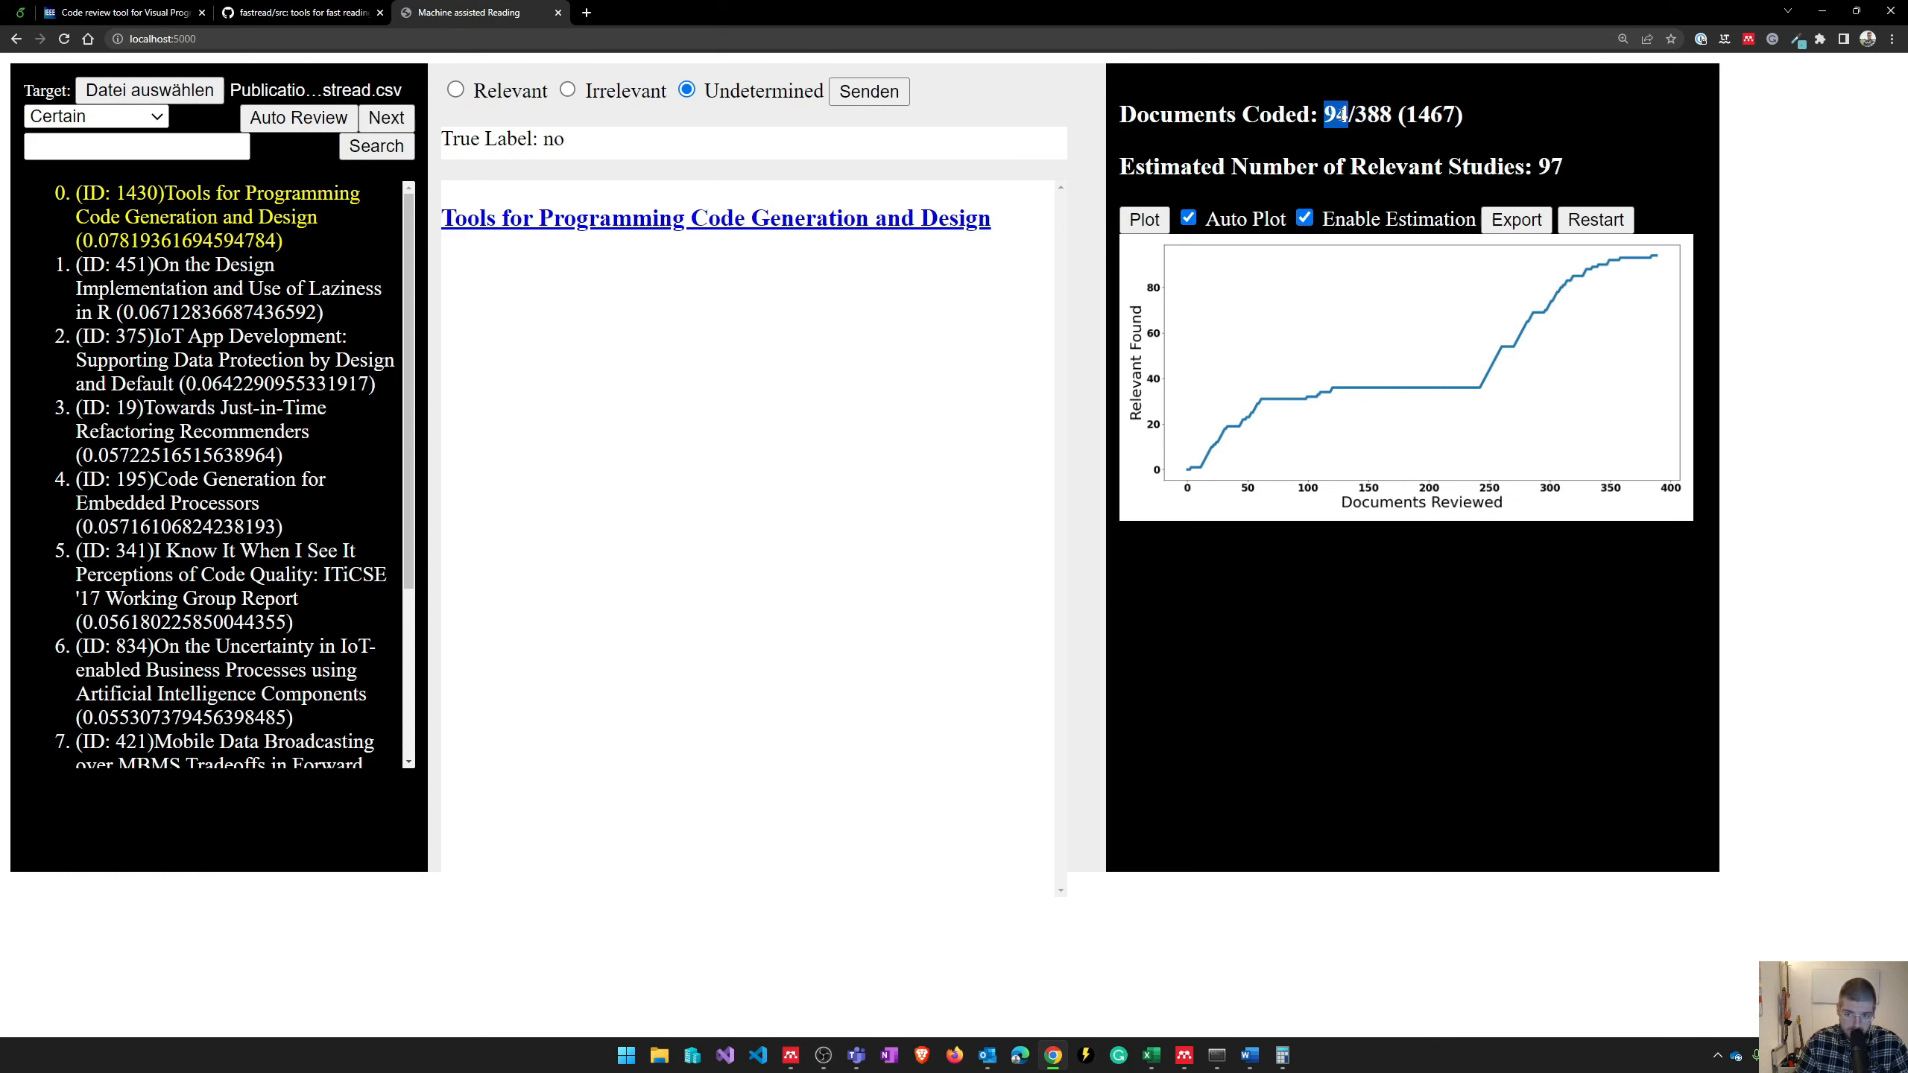
pyautogui.click(154, 144)
# - Compare the 94 found with the 97 estimated and bring up the FASTREAD README on GitHub
pyautogui.moveTo(1324, 113); pyautogui.dragTo(1334, 113)
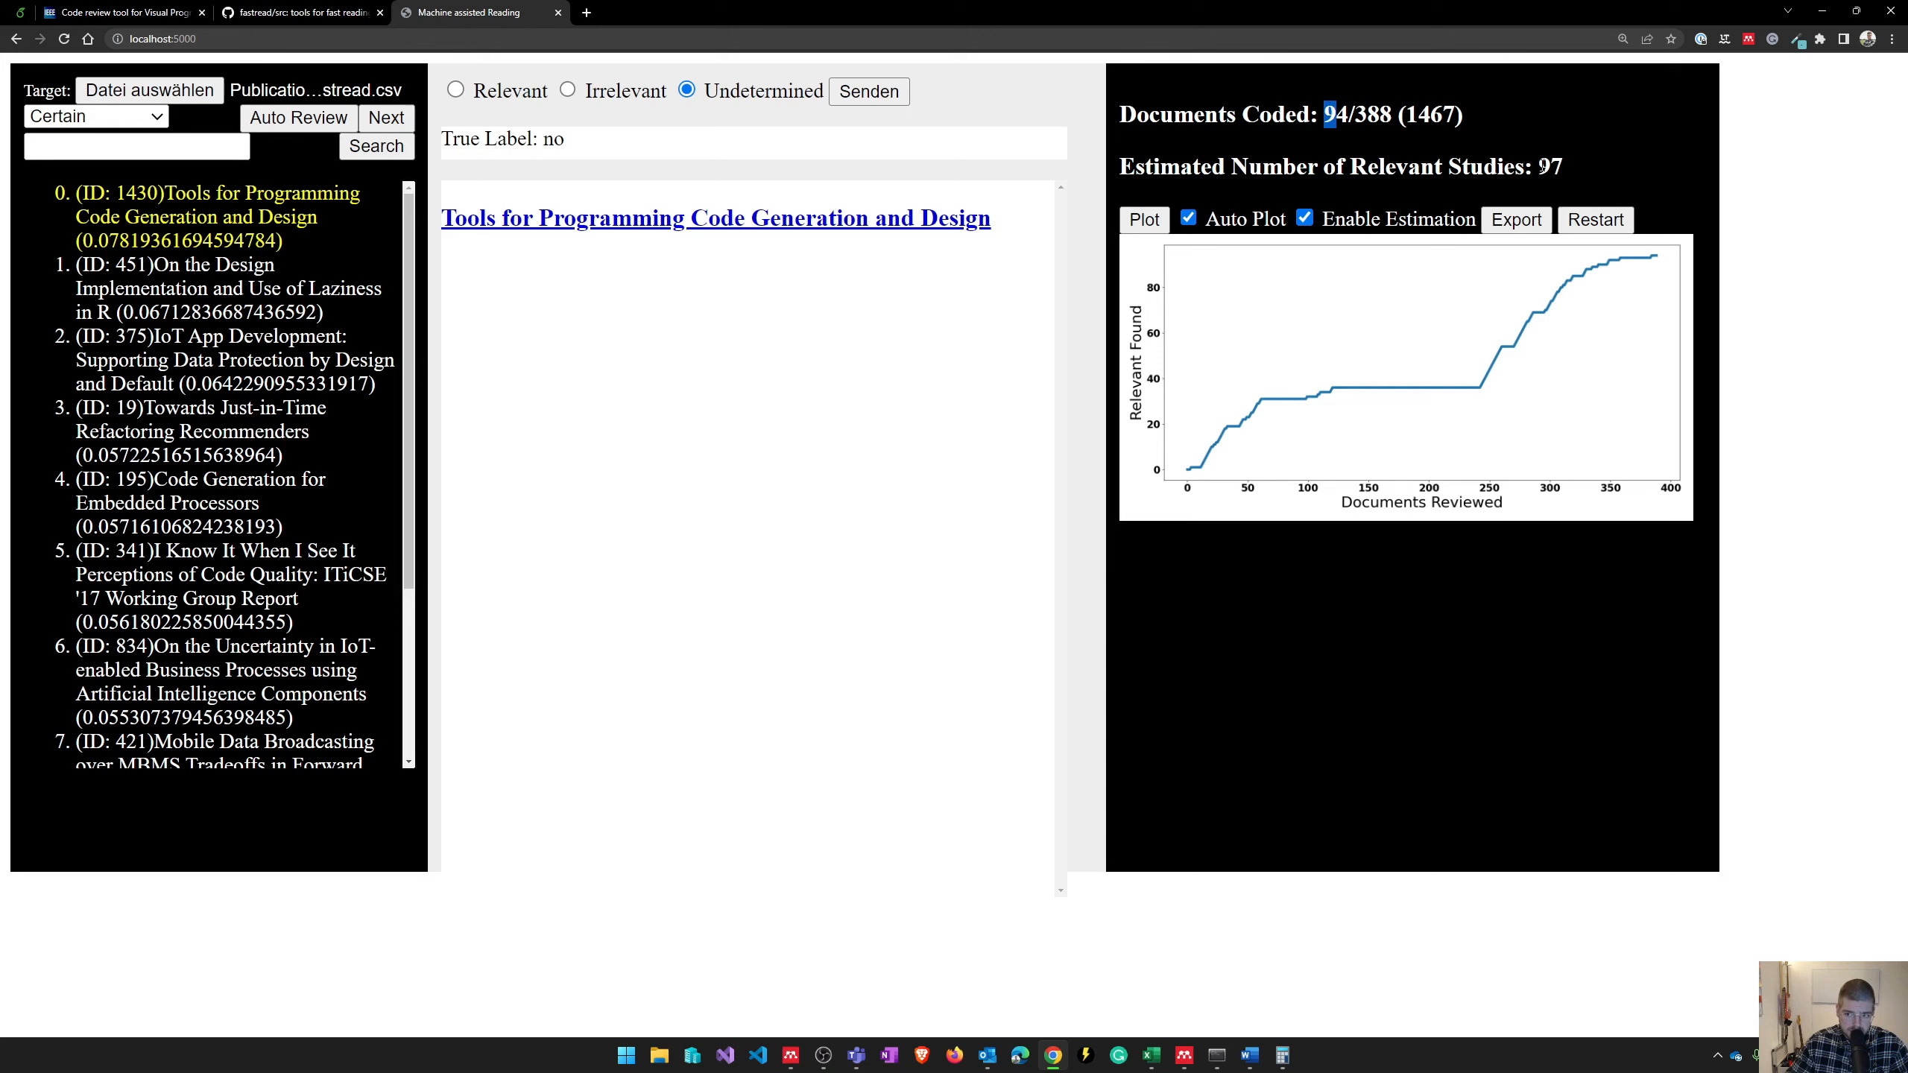
pyautogui.moveTo(1536, 166); pyautogui.dragTo(1563, 166)
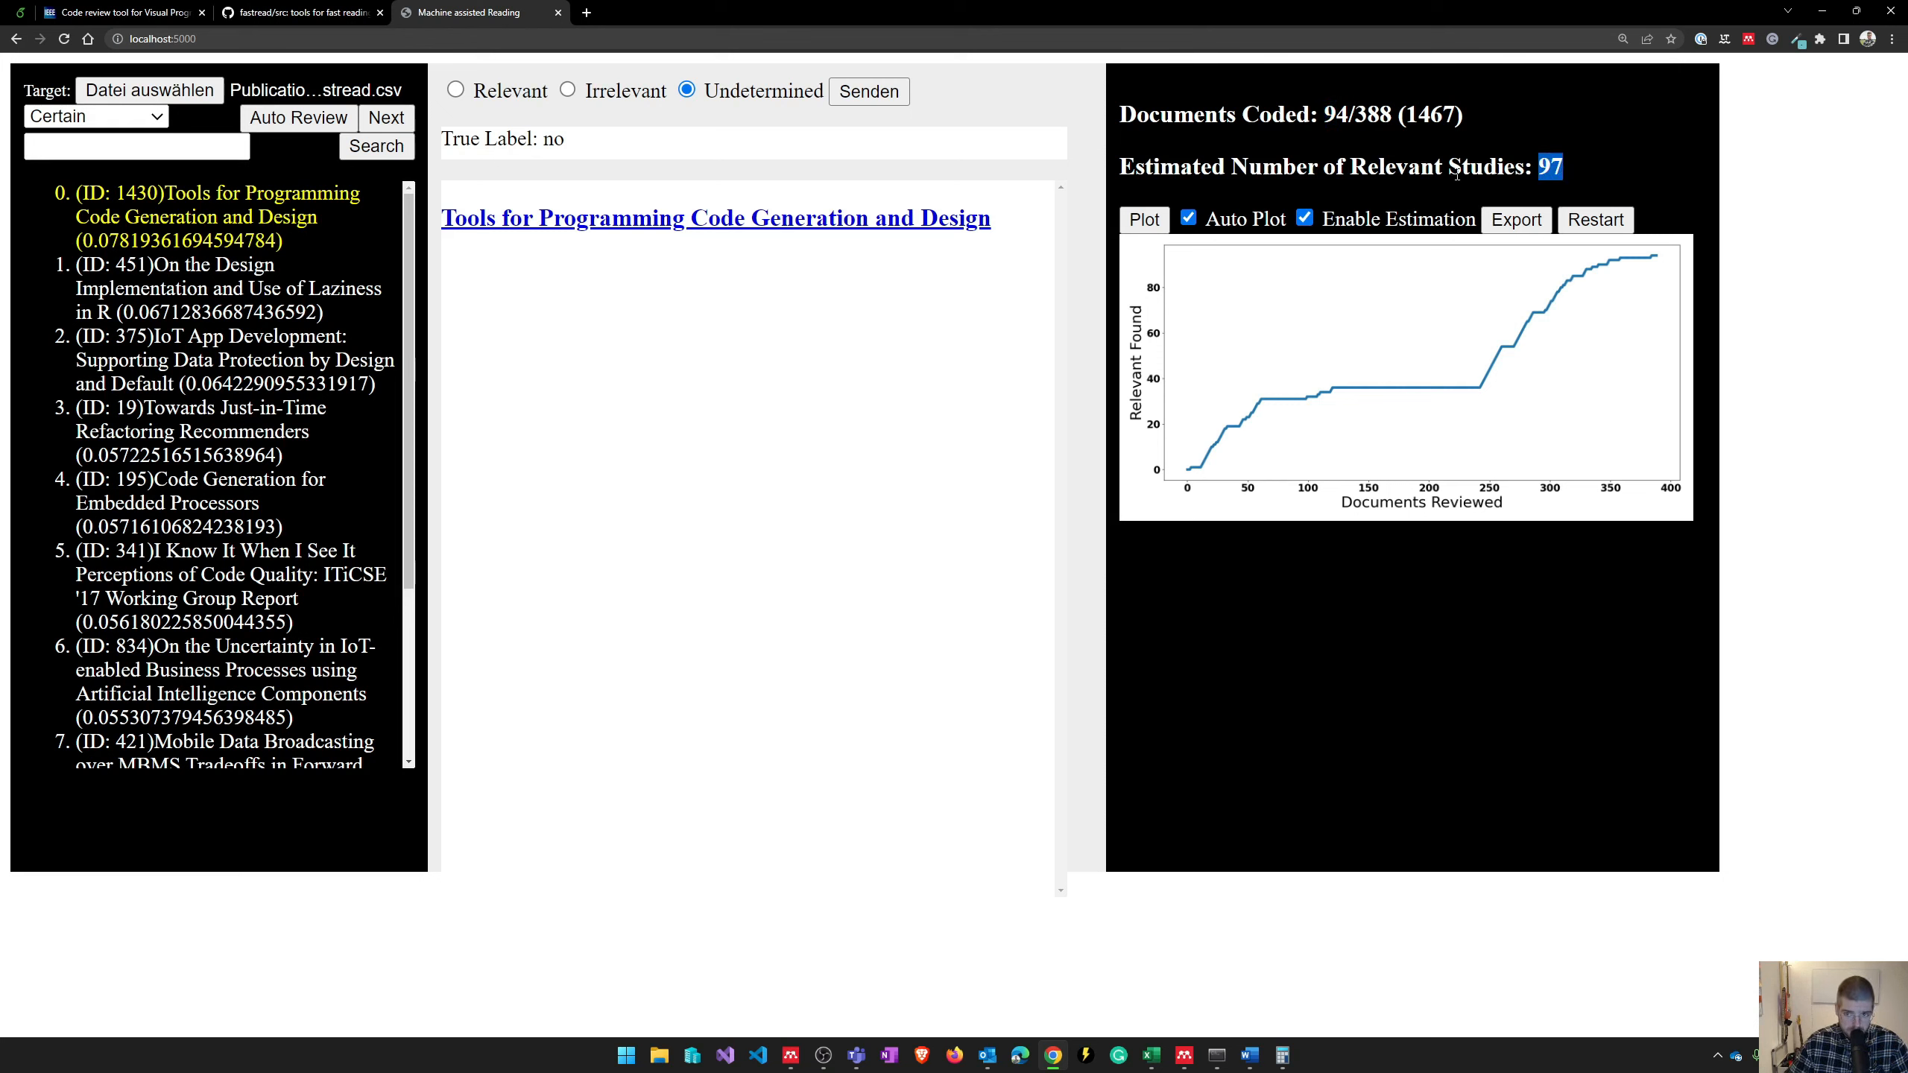
pyautogui.click(291, 12)
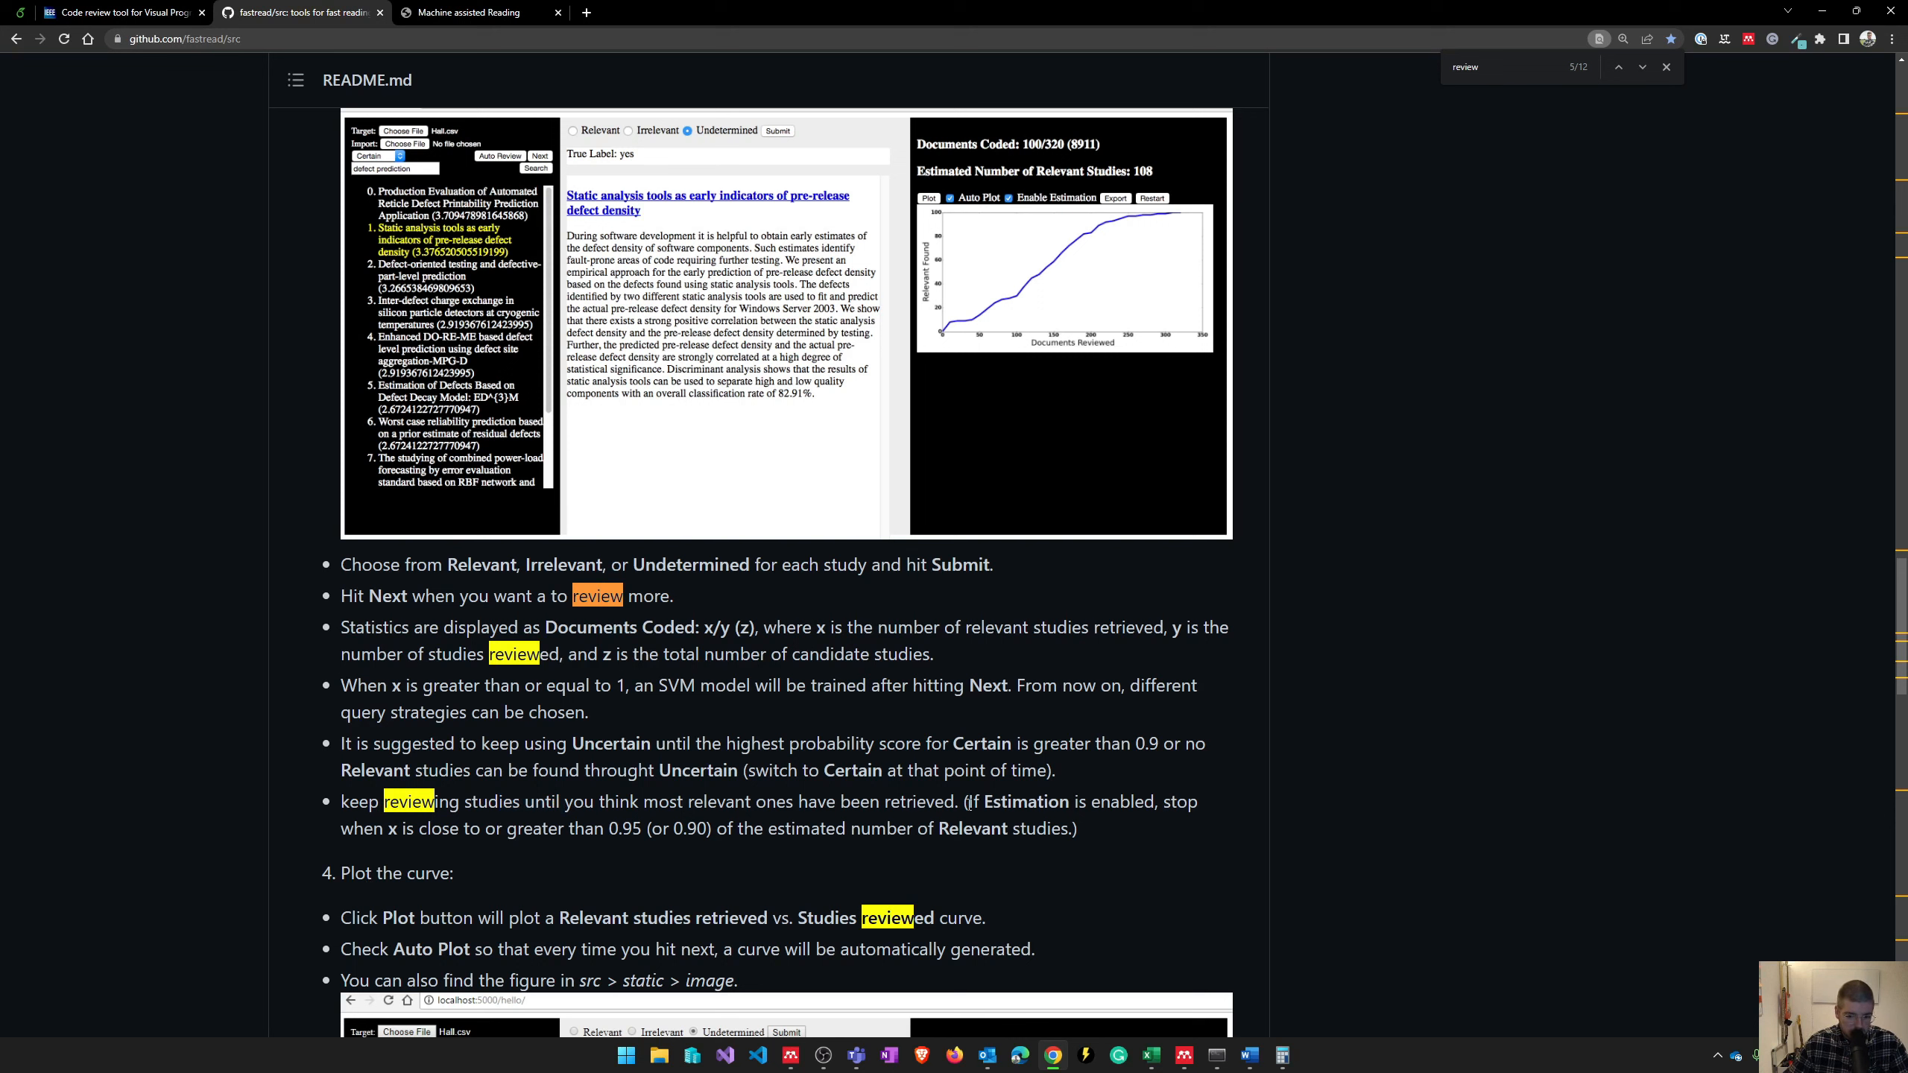
# - Read the README rule to stop near 0.95 of estimated relevant, then bring up the calculator
pyautogui.moveTo(965, 805)
pyautogui.mouseDown()
pyautogui.moveTo(927, 824)
pyautogui.moveTo(587, 831)
pyautogui.moveTo(621, 827)
pyautogui.mouseUp()
pyautogui.click(622, 828)
pyautogui.click(1285, 1056)
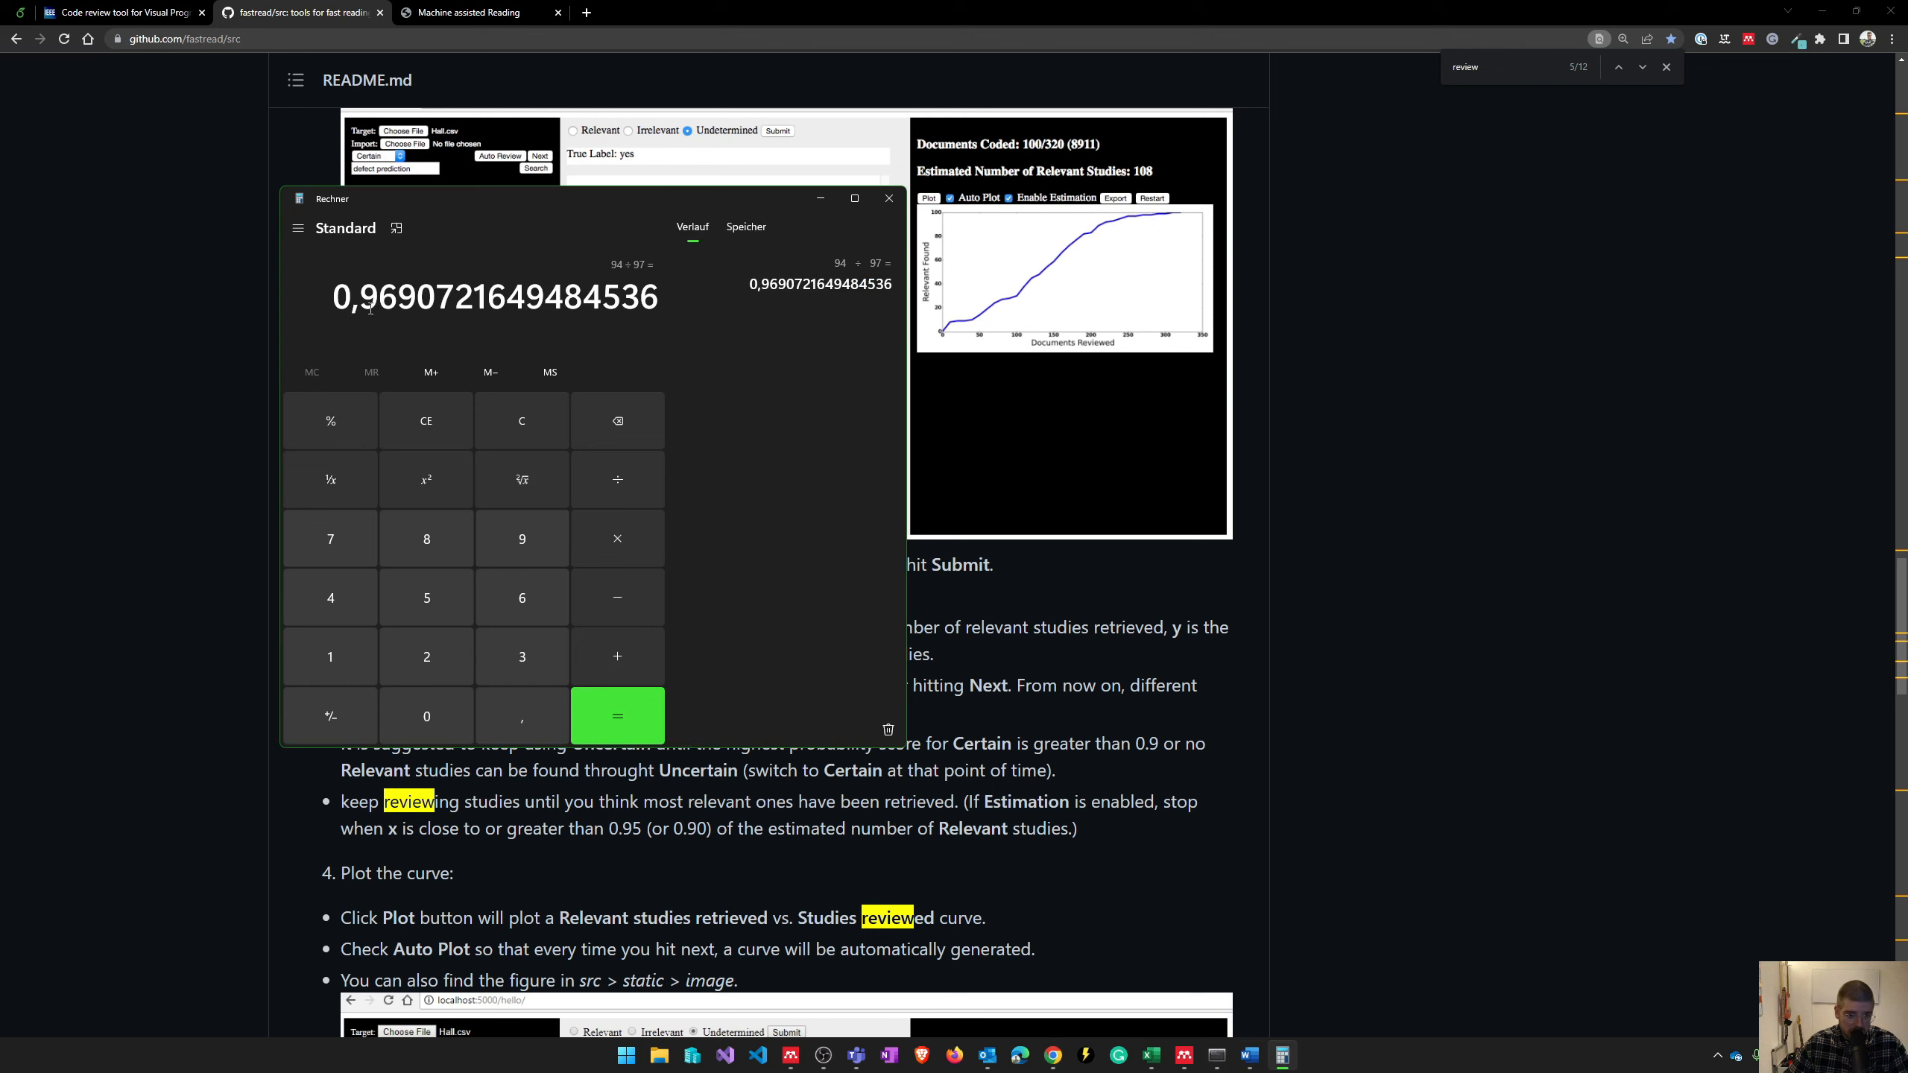
# - Confirm 94 ÷ 97 ≈ 0.969 exceeds 0.95, then switch to the coded publications workbook in Excel
pyautogui.moveTo(359, 297); pyautogui.dragTo(488, 297)
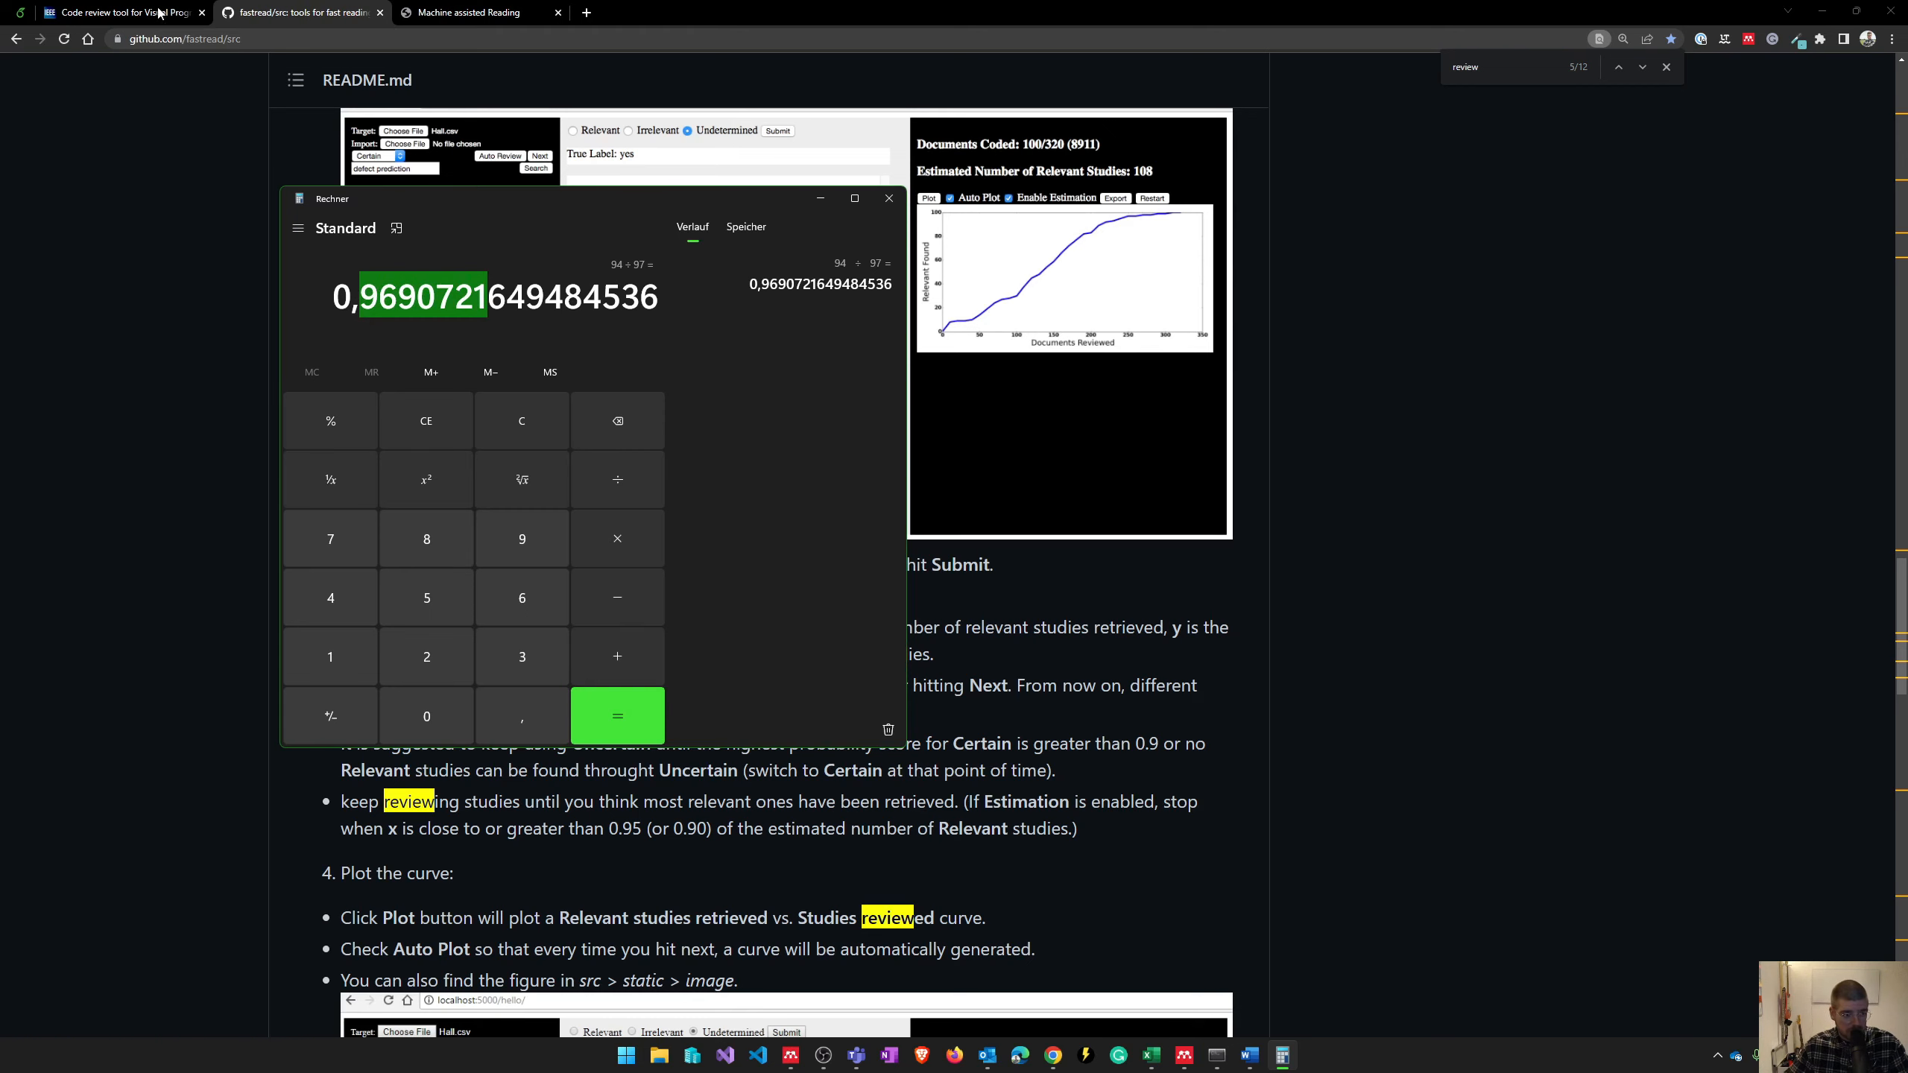
pyautogui.click(466, 12)
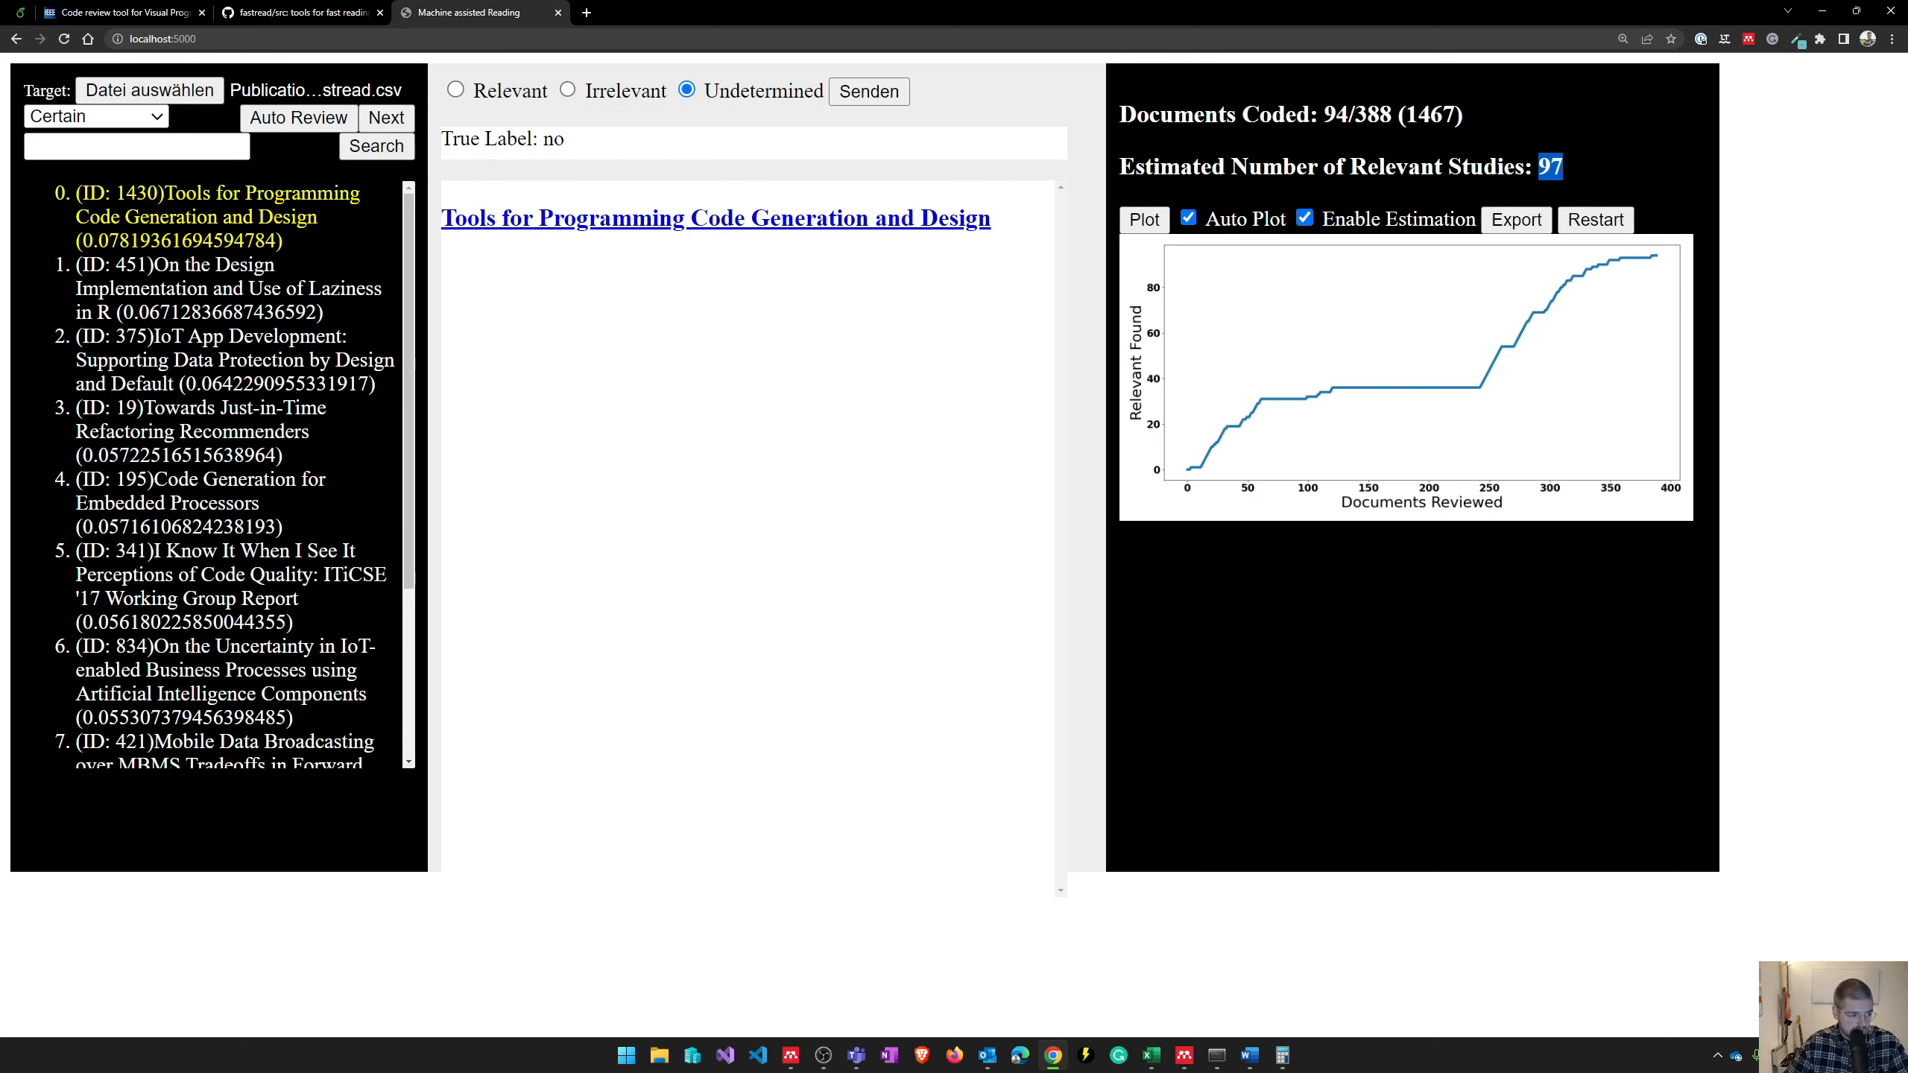
pyautogui.hotkey('alt', 'Tab')
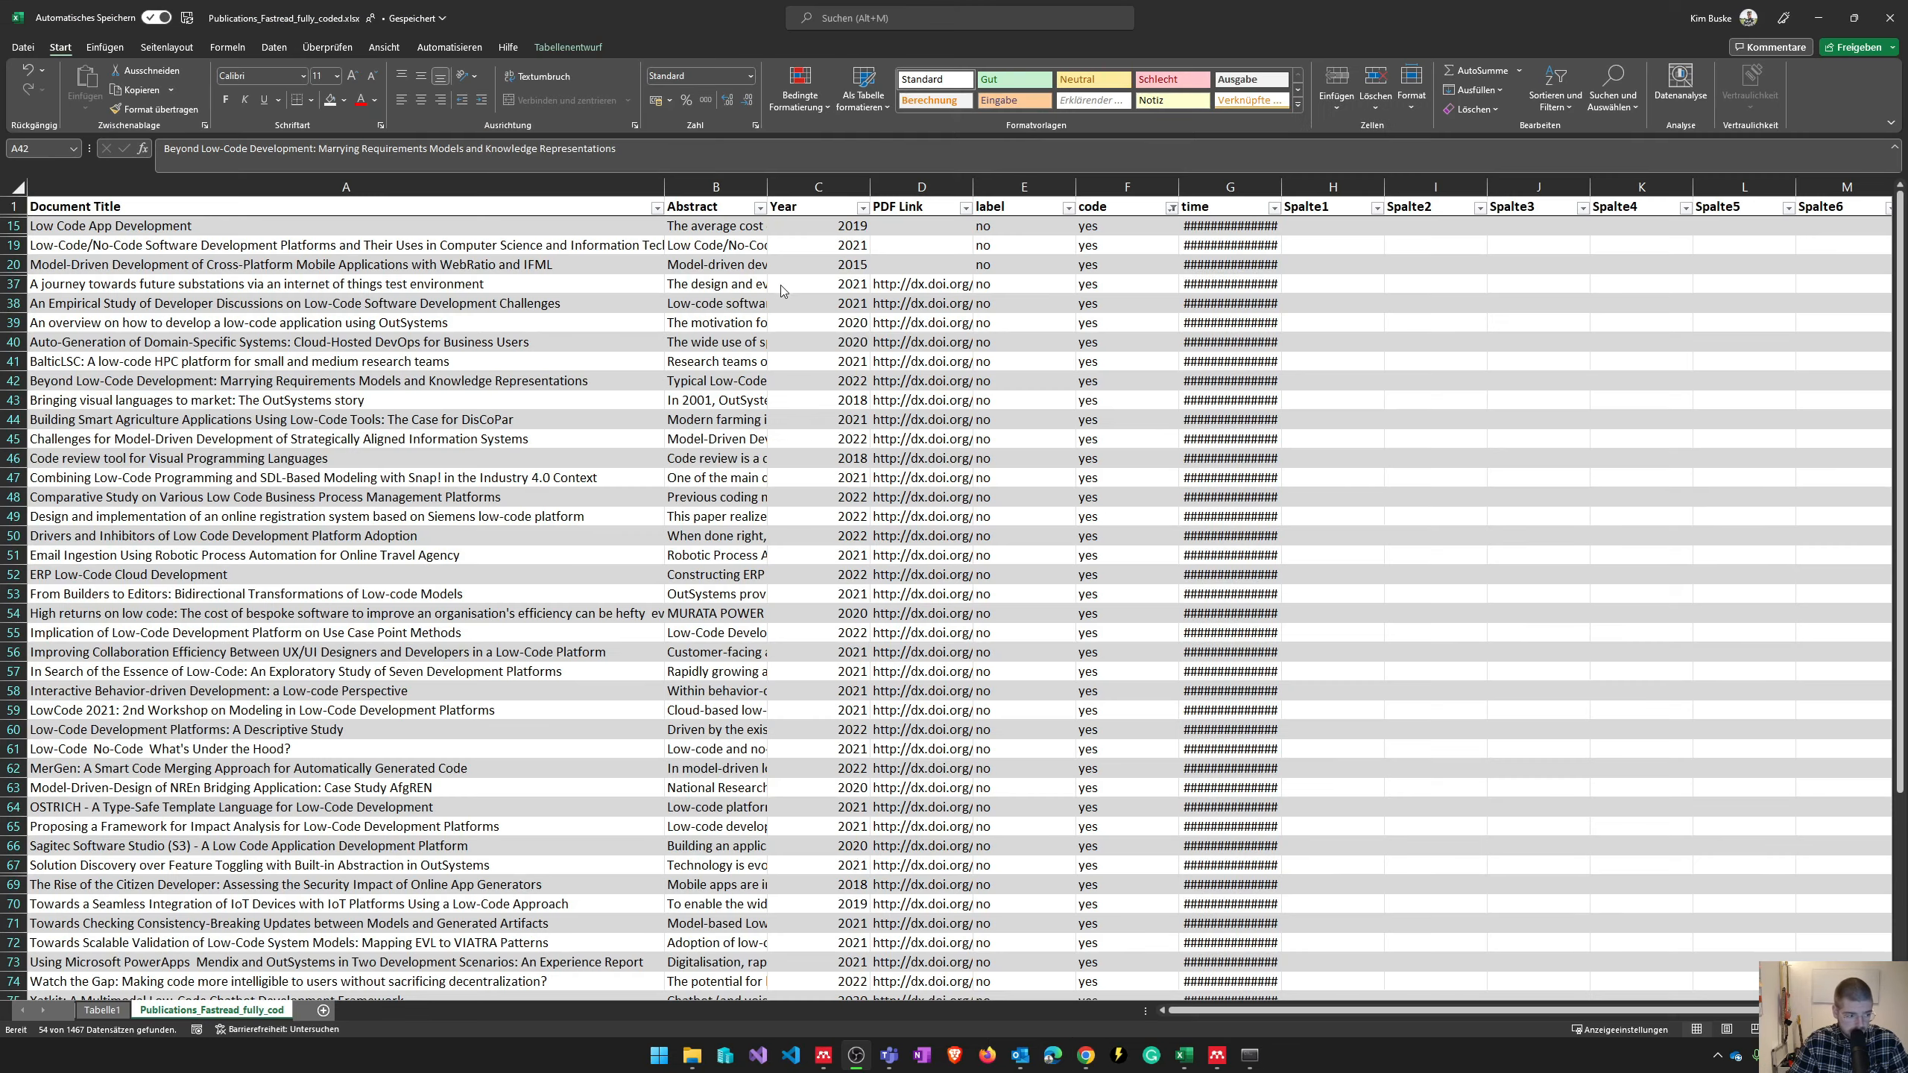
pyautogui.click(364, 226)
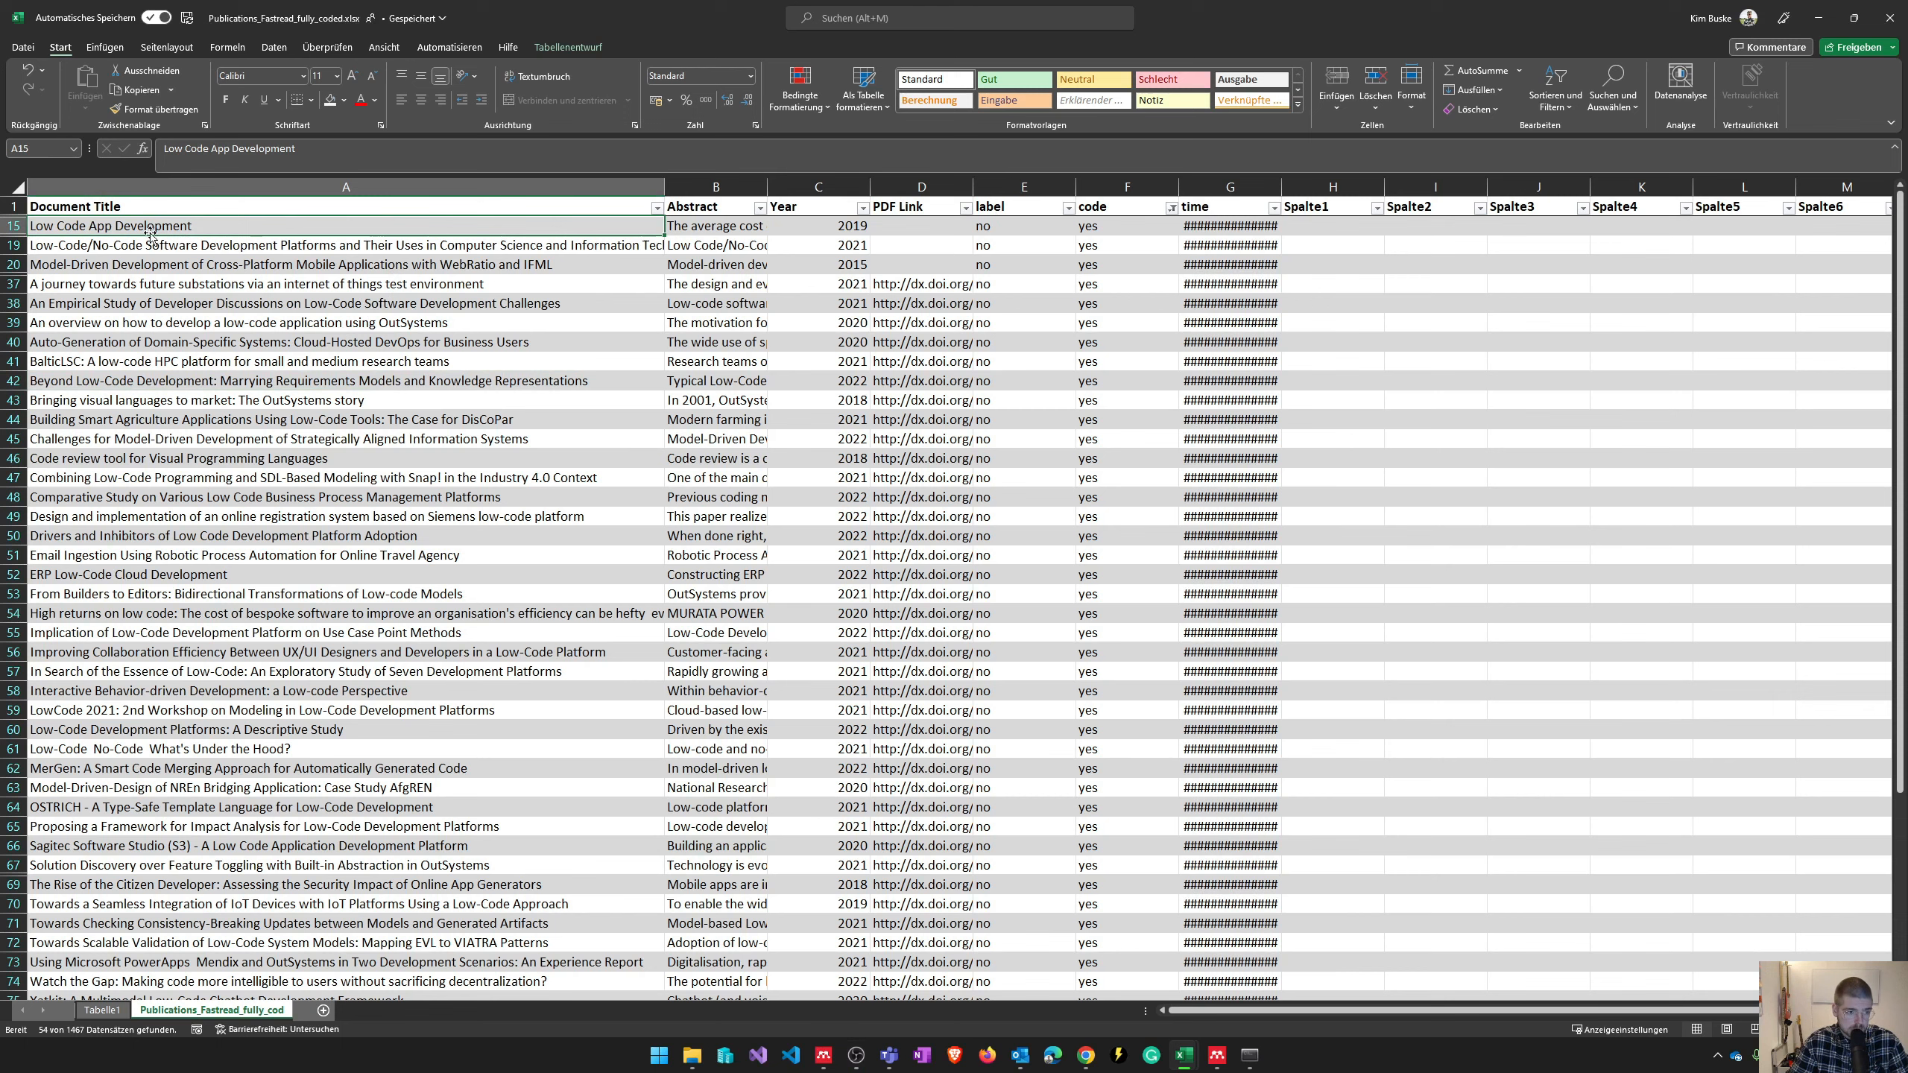
pyautogui.press('Down')
pyautogui.press('Down')
pyautogui.press('Down')
pyautogui.press('Down')
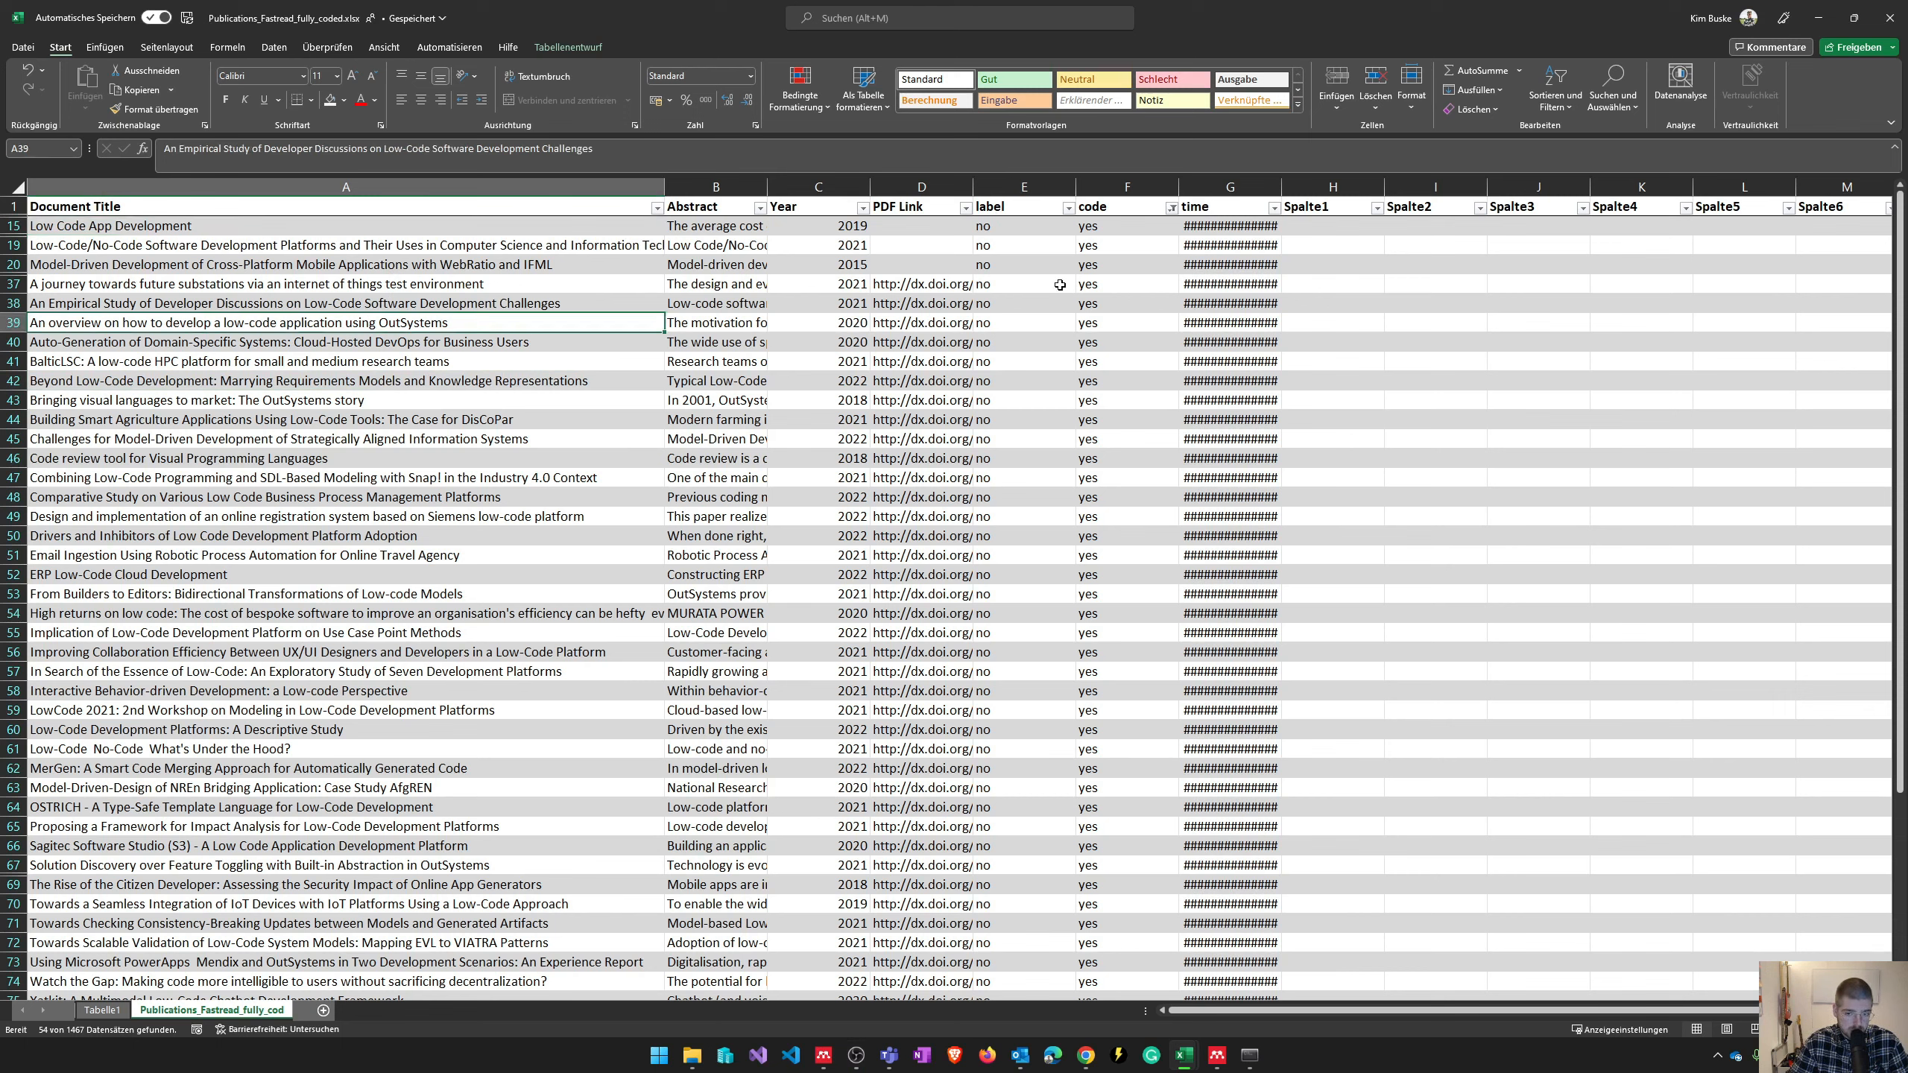
pyautogui.press('Down')
pyautogui.click(1169, 209)
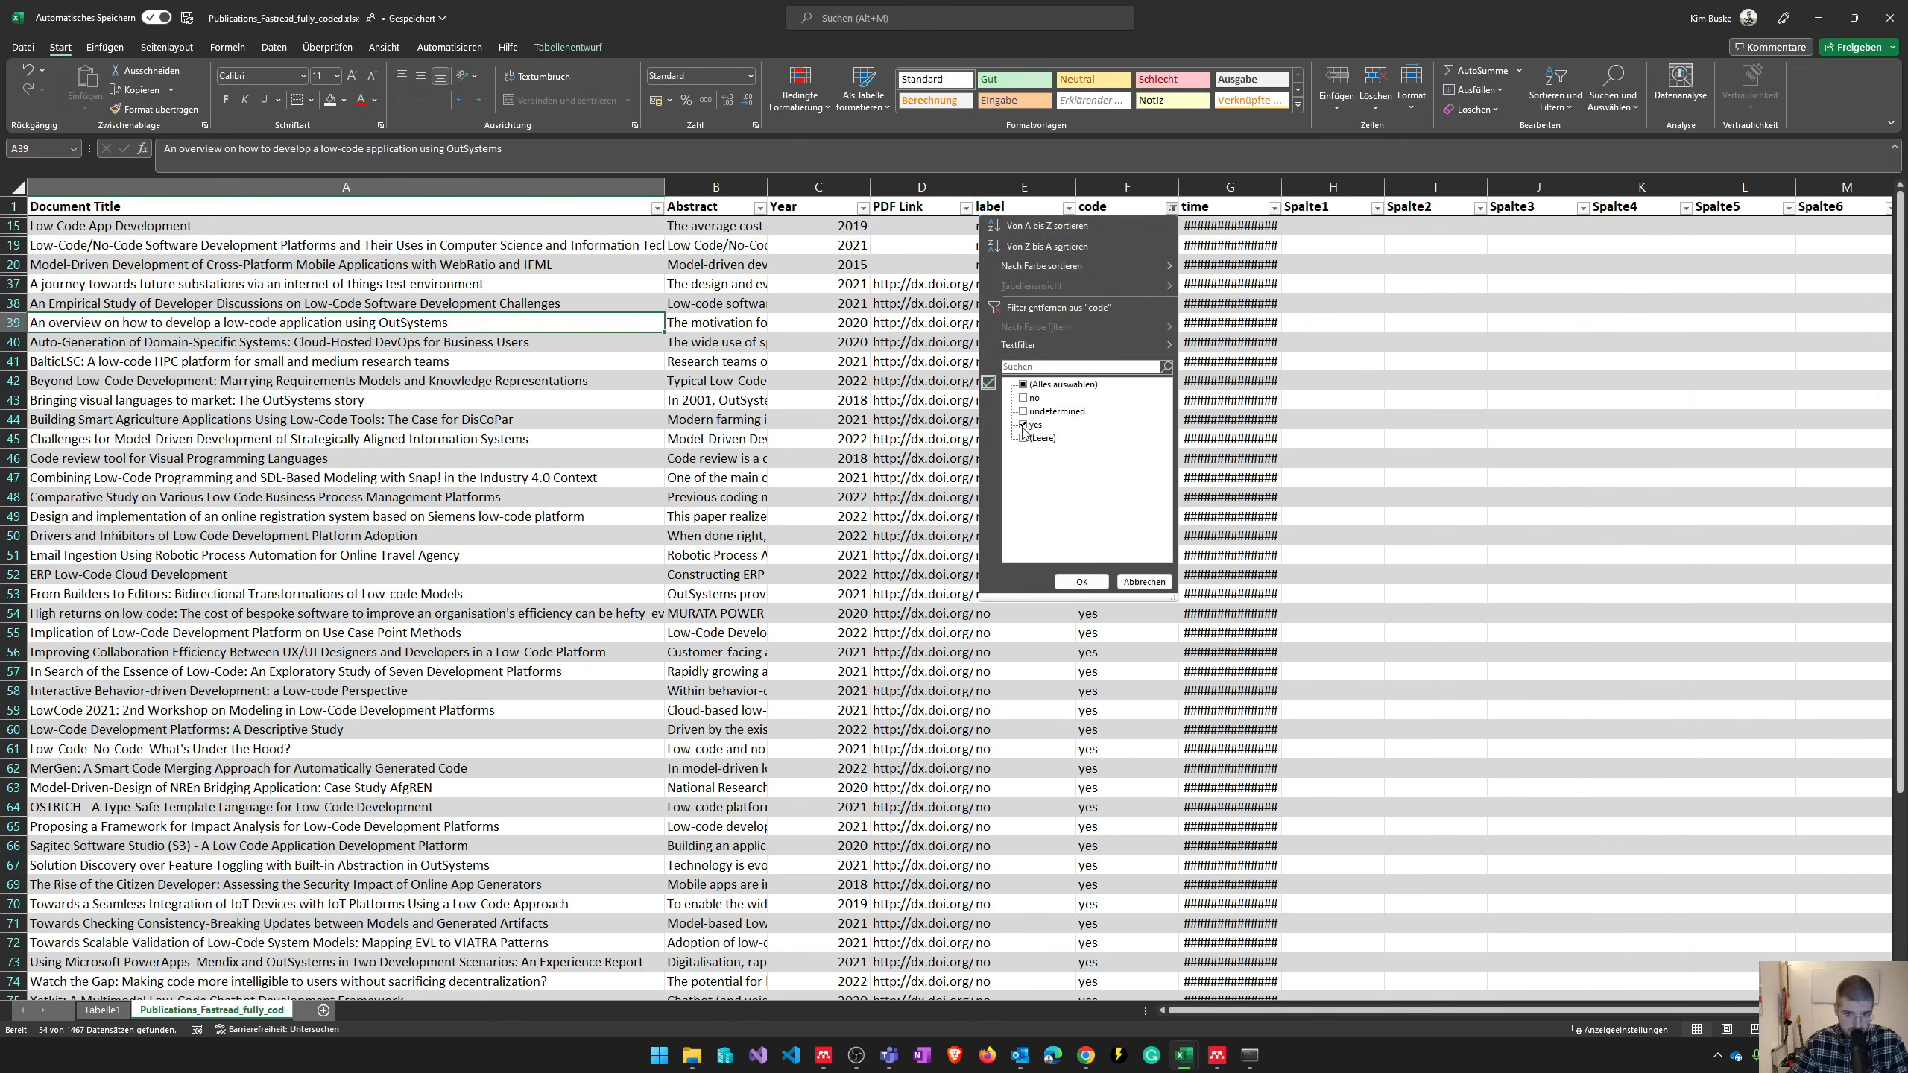
pyautogui.click(1142, 582)
pyautogui.scroll(-5, 528, 535)
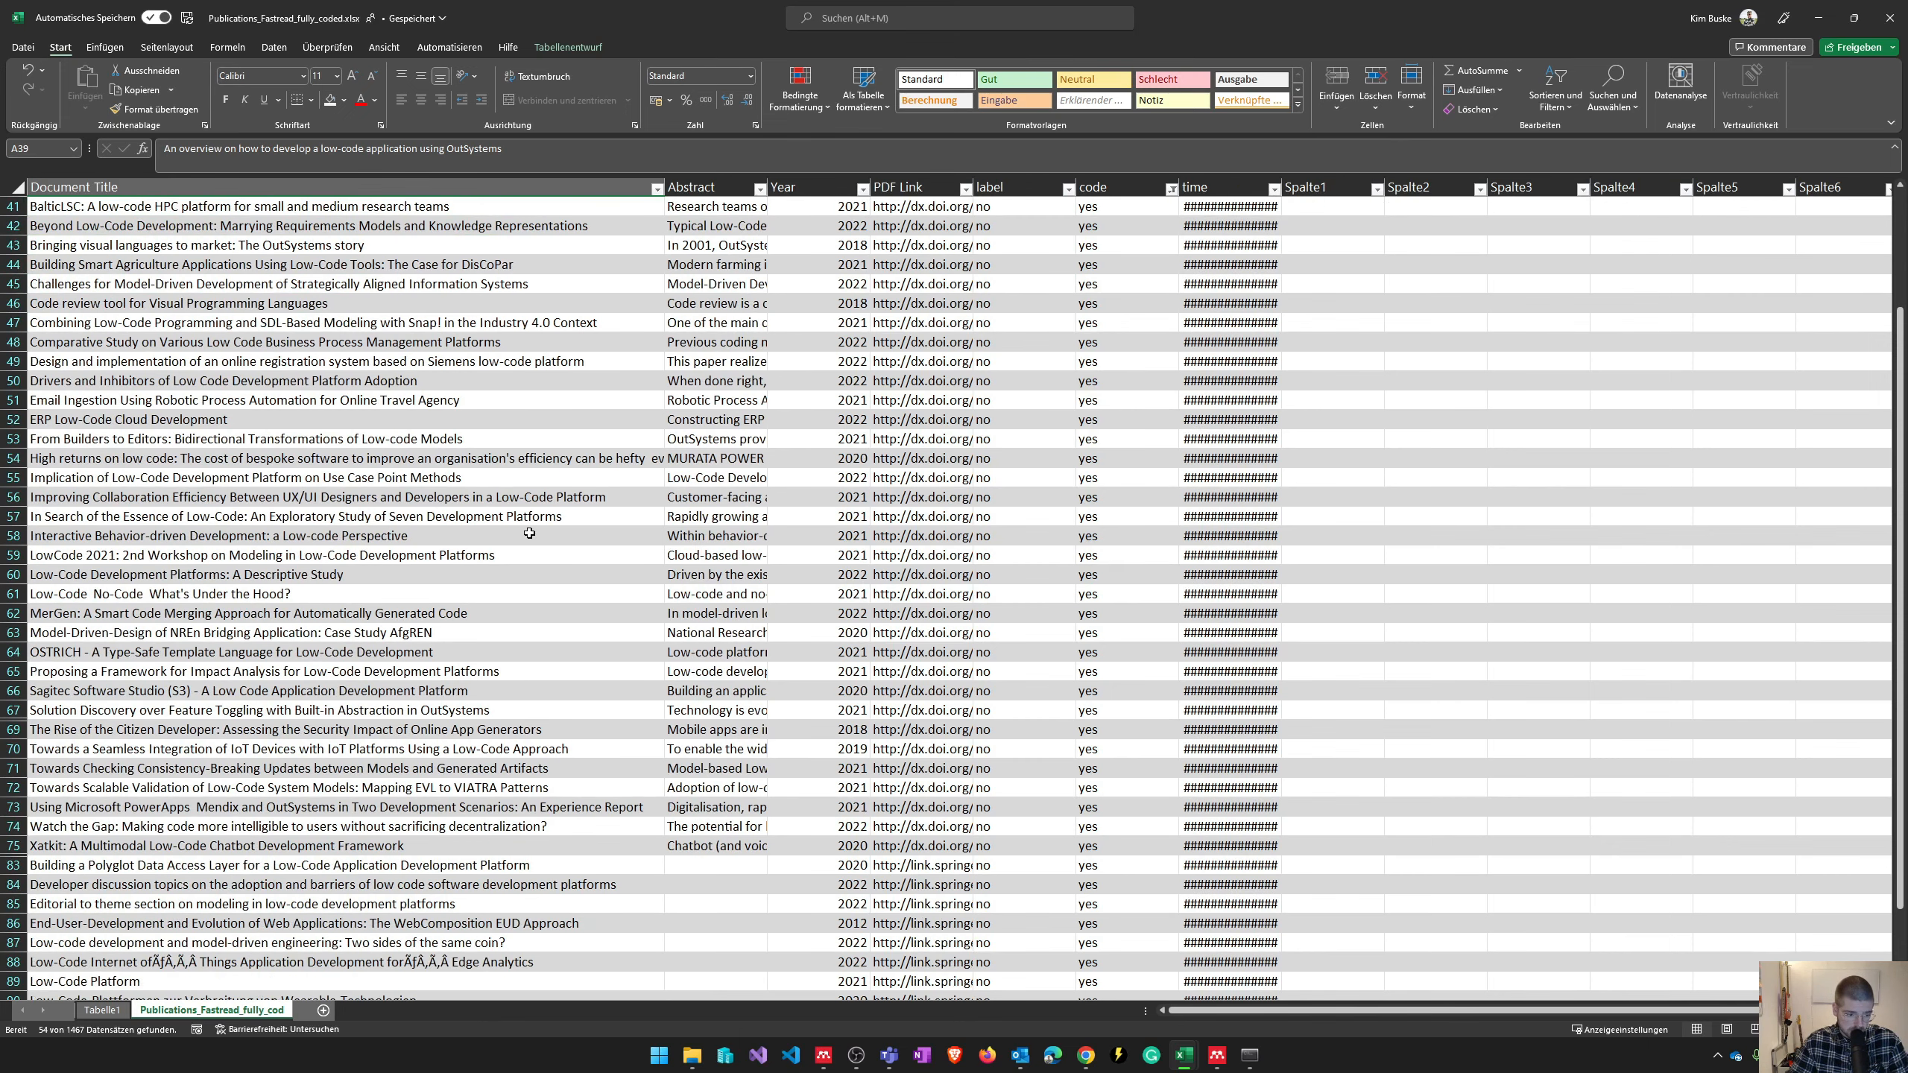
pyautogui.scroll(-5, 528, 535)
pyautogui.scroll(-2, 528, 536)
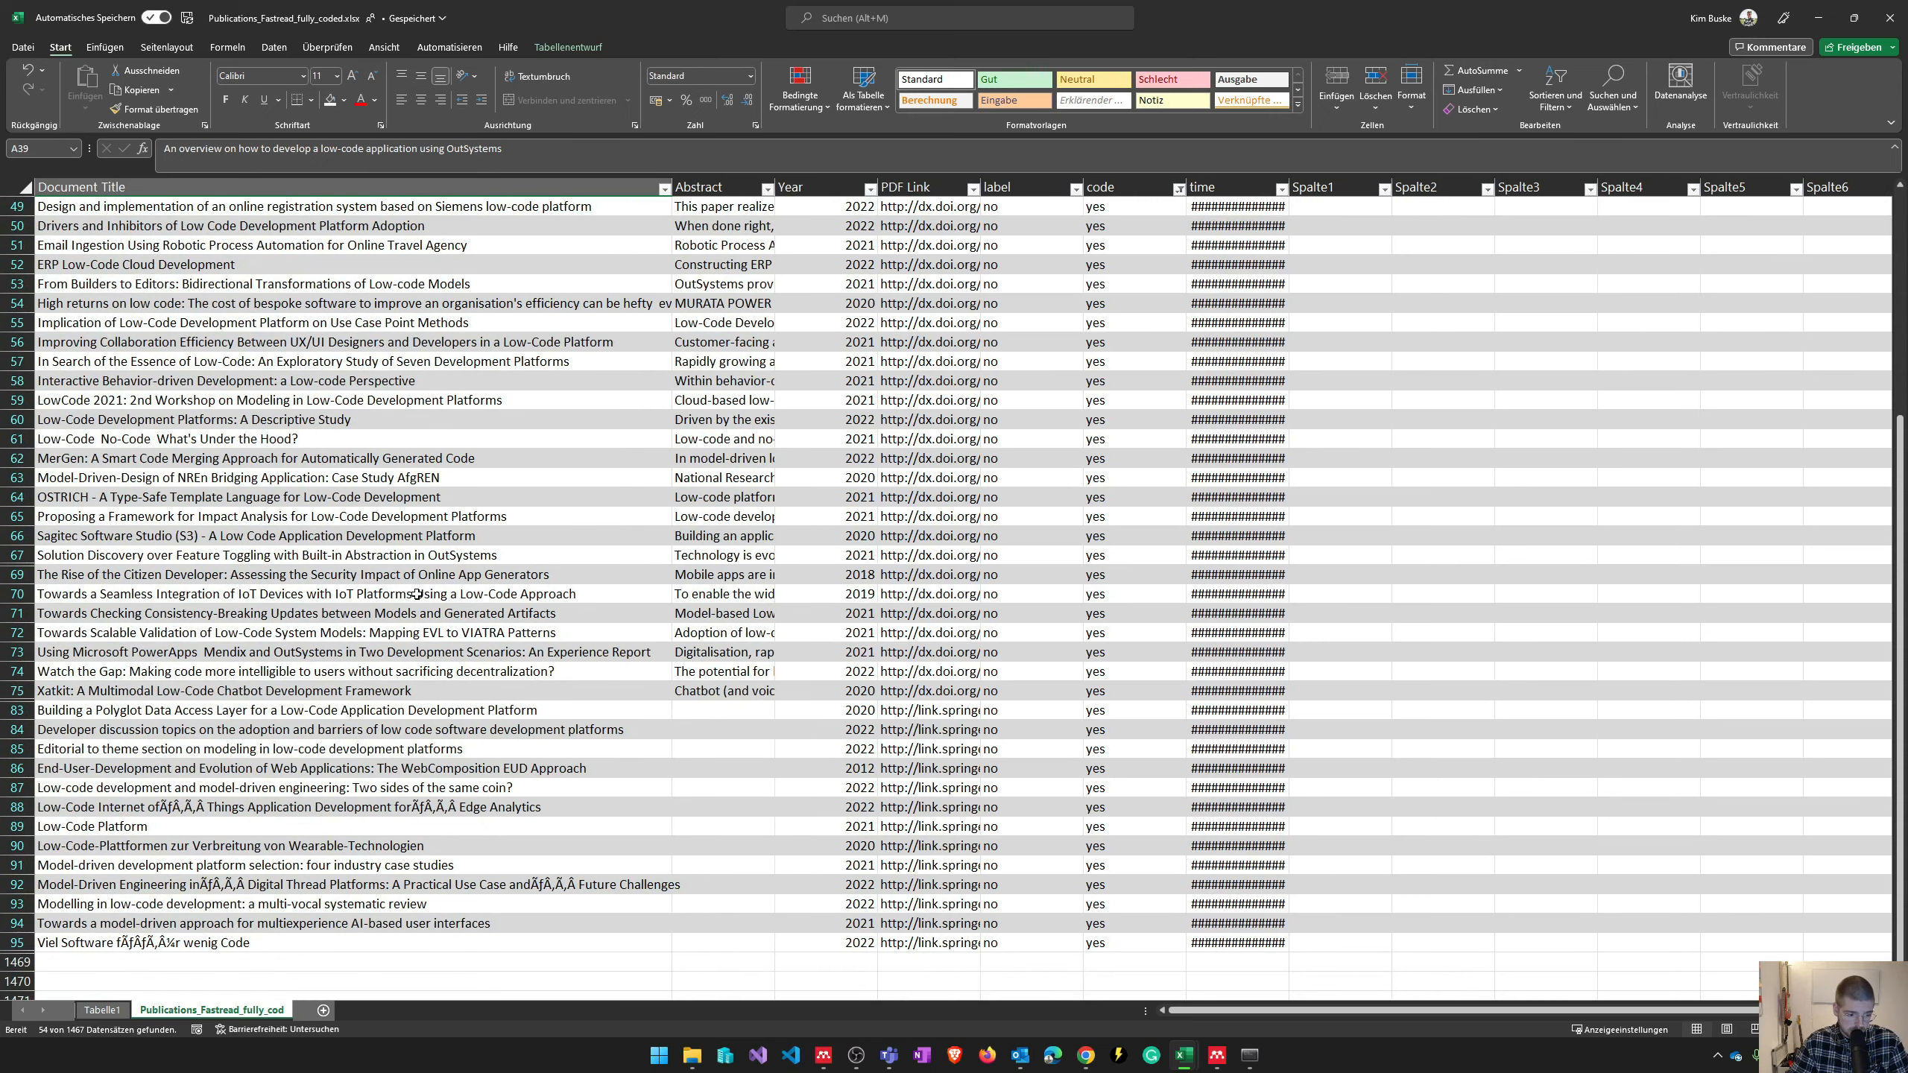
pyautogui.scroll(3, 415, 588)
pyautogui.scroll(2, 415, 567)
pyautogui.scroll(3, 415, 563)
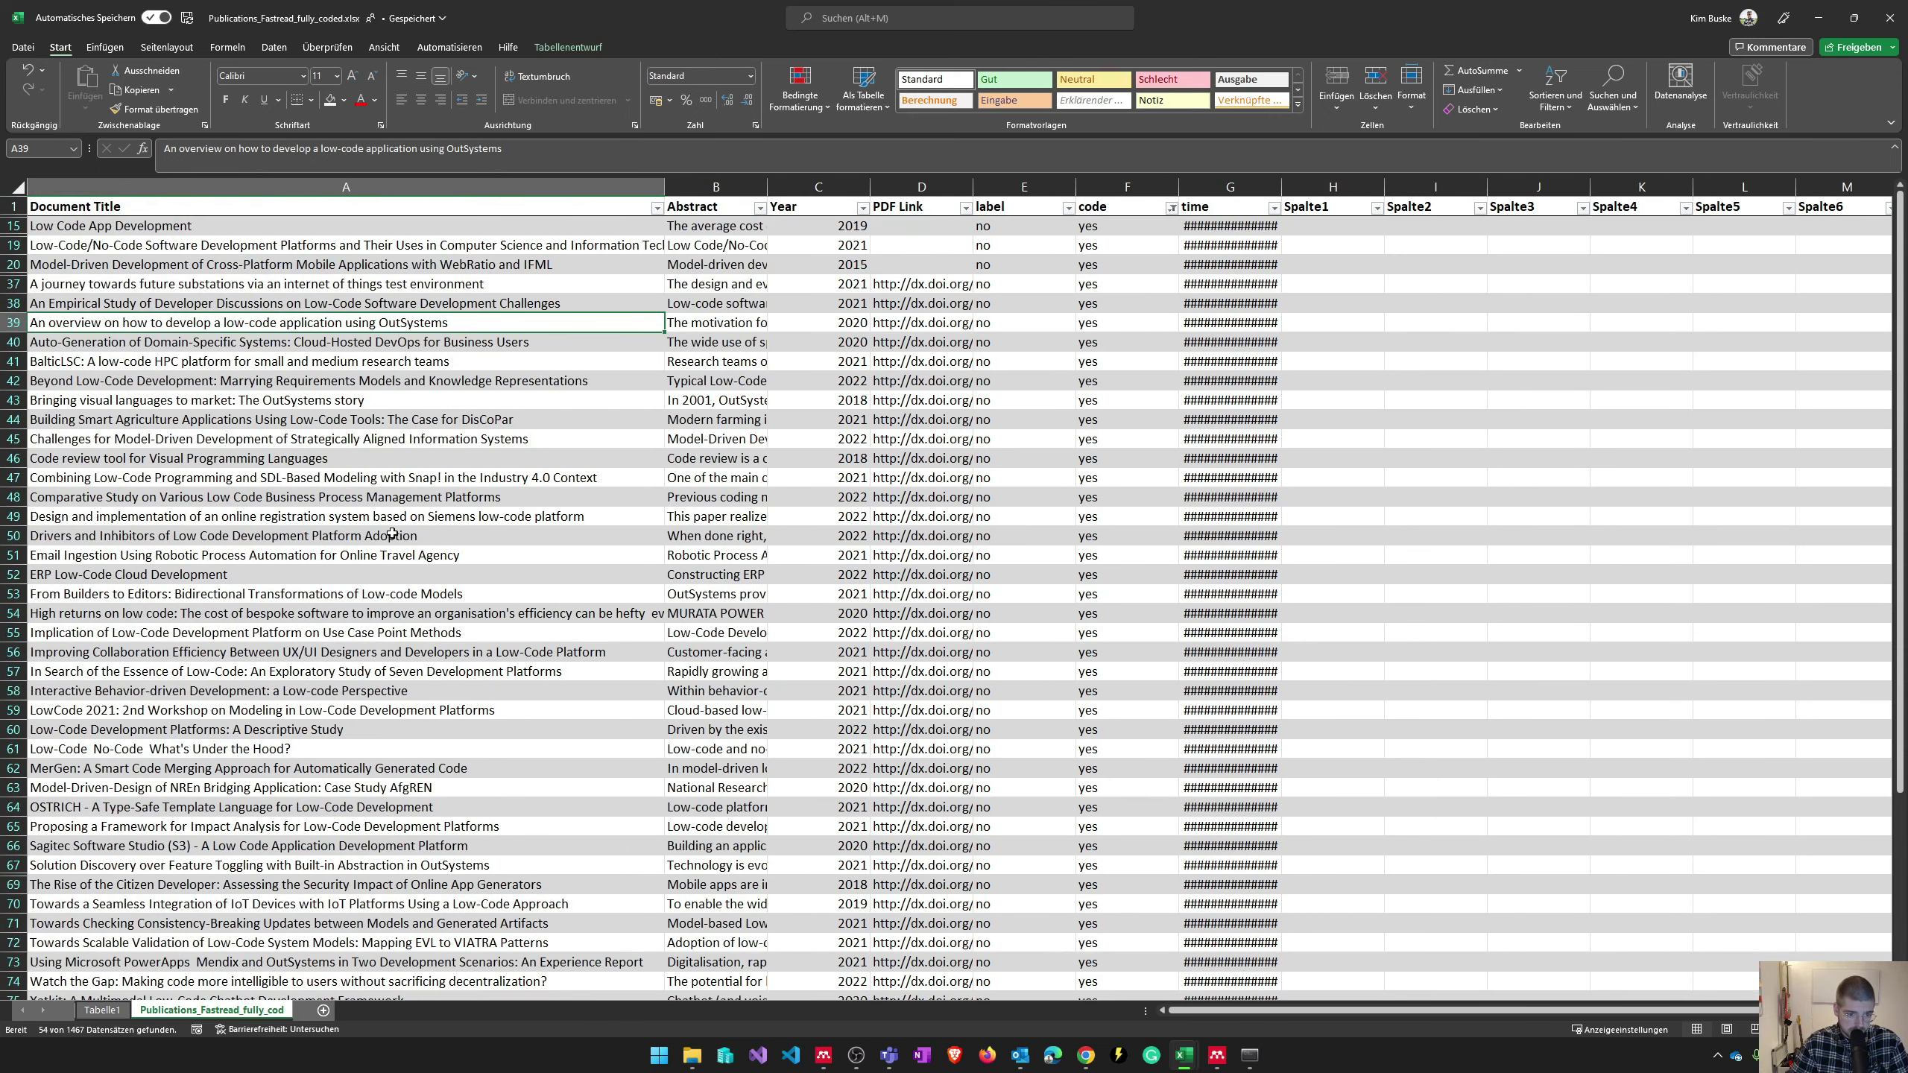
pyautogui.click(405, 246)
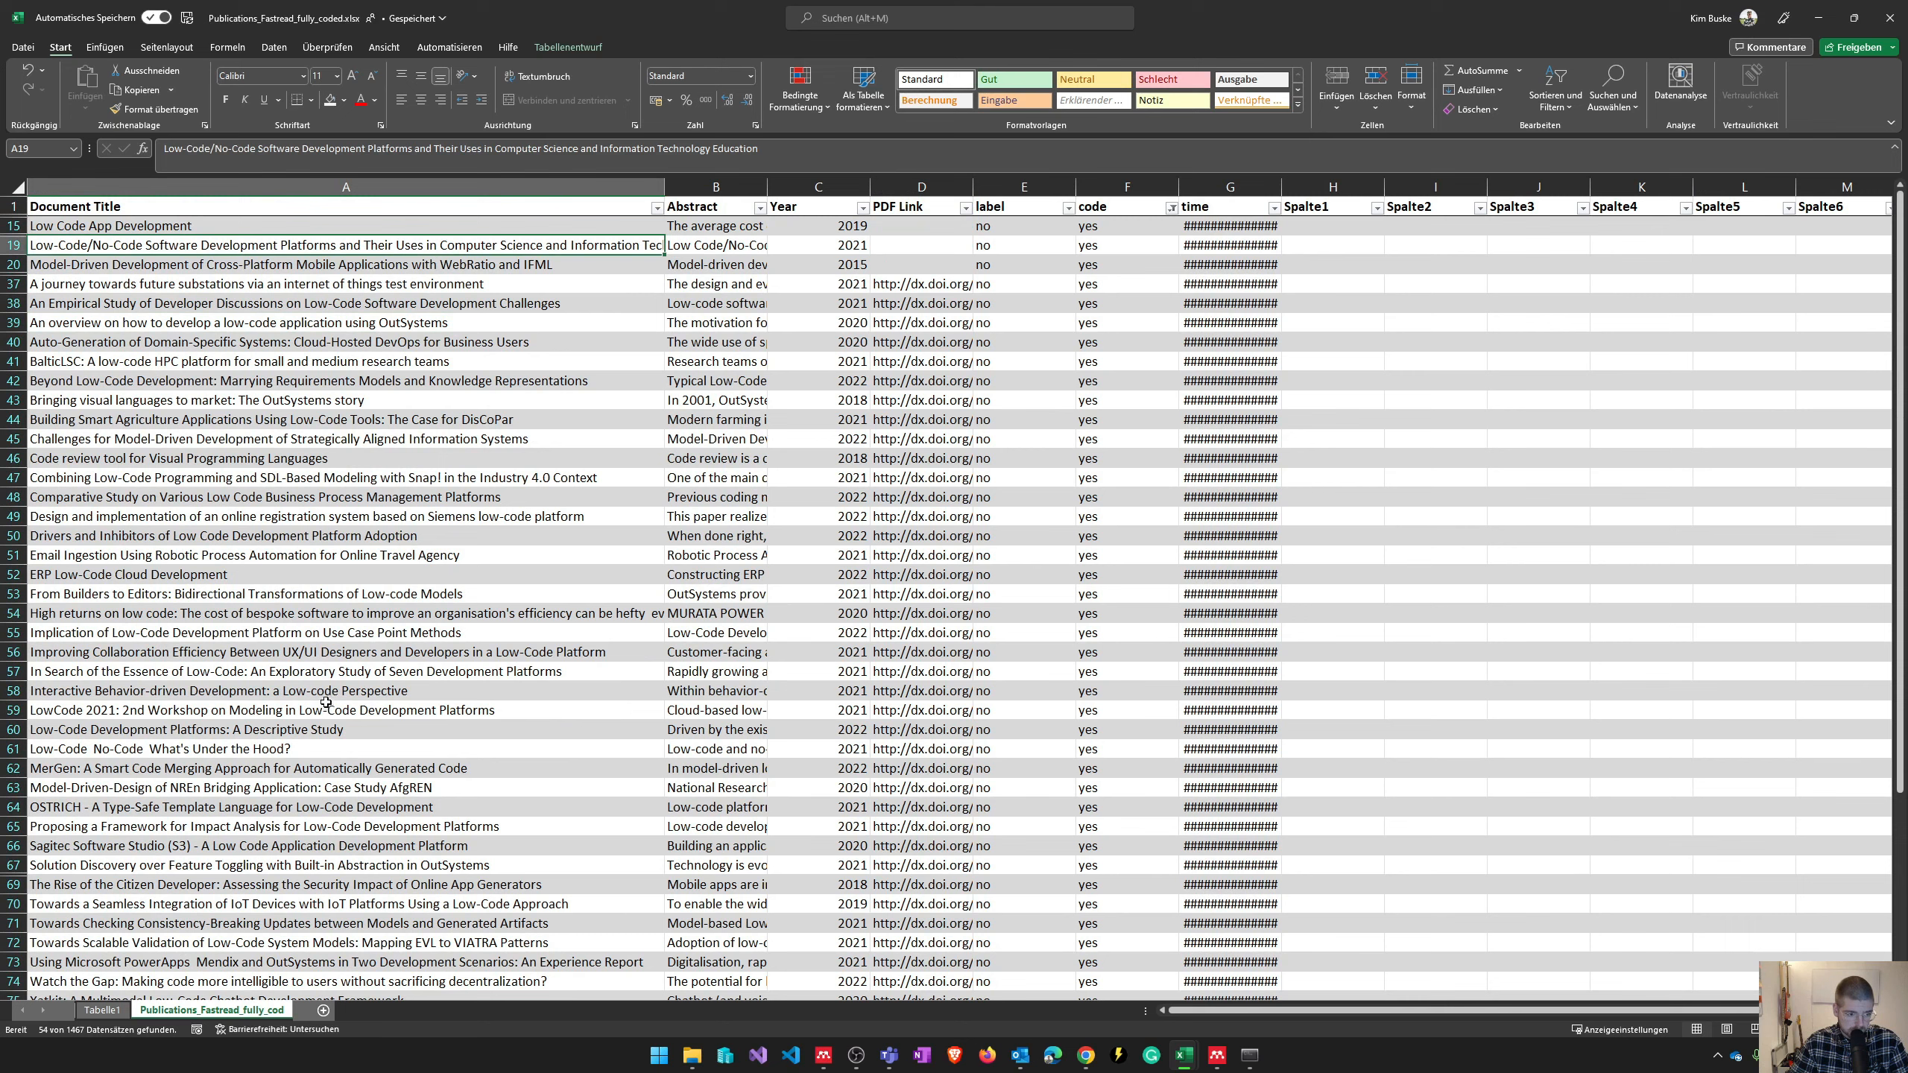